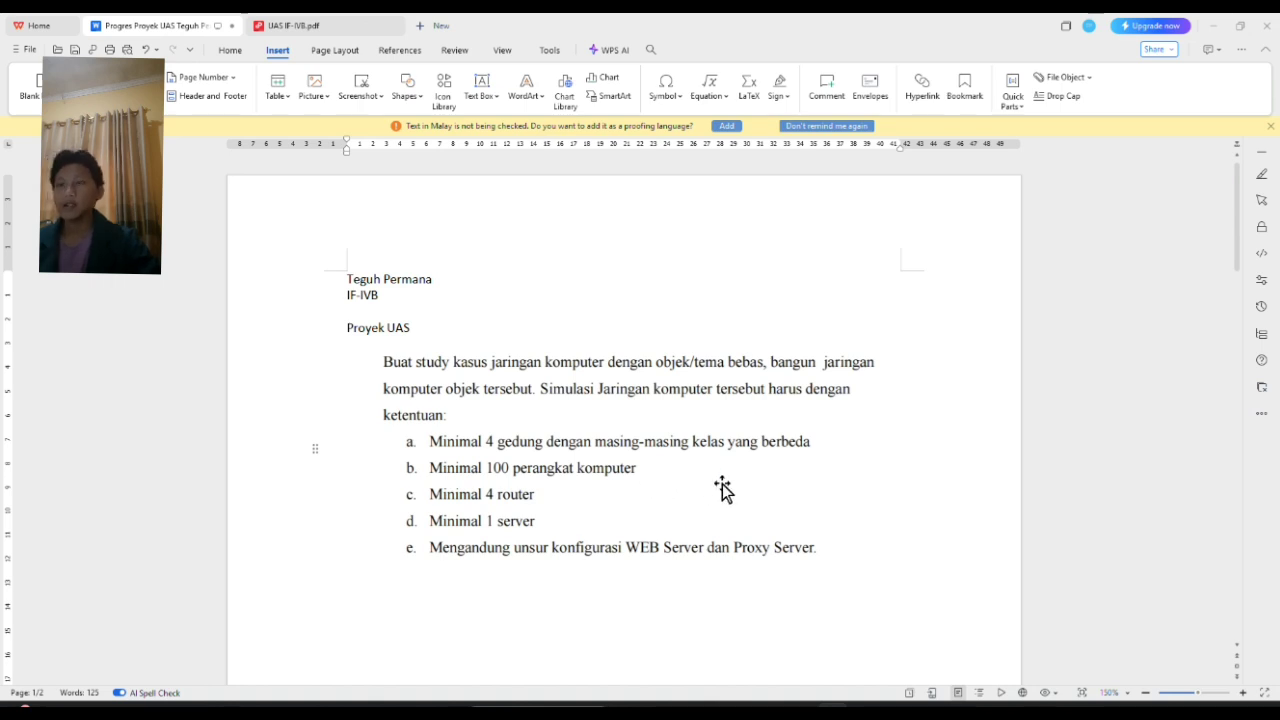
# Step: Switch to Cisco Packet Tracer and review the unconnected topology, from the cloud, modem and server down to the four groups of PCs, switches and routers
pyautogui.hotkey('alt', 'Tab')
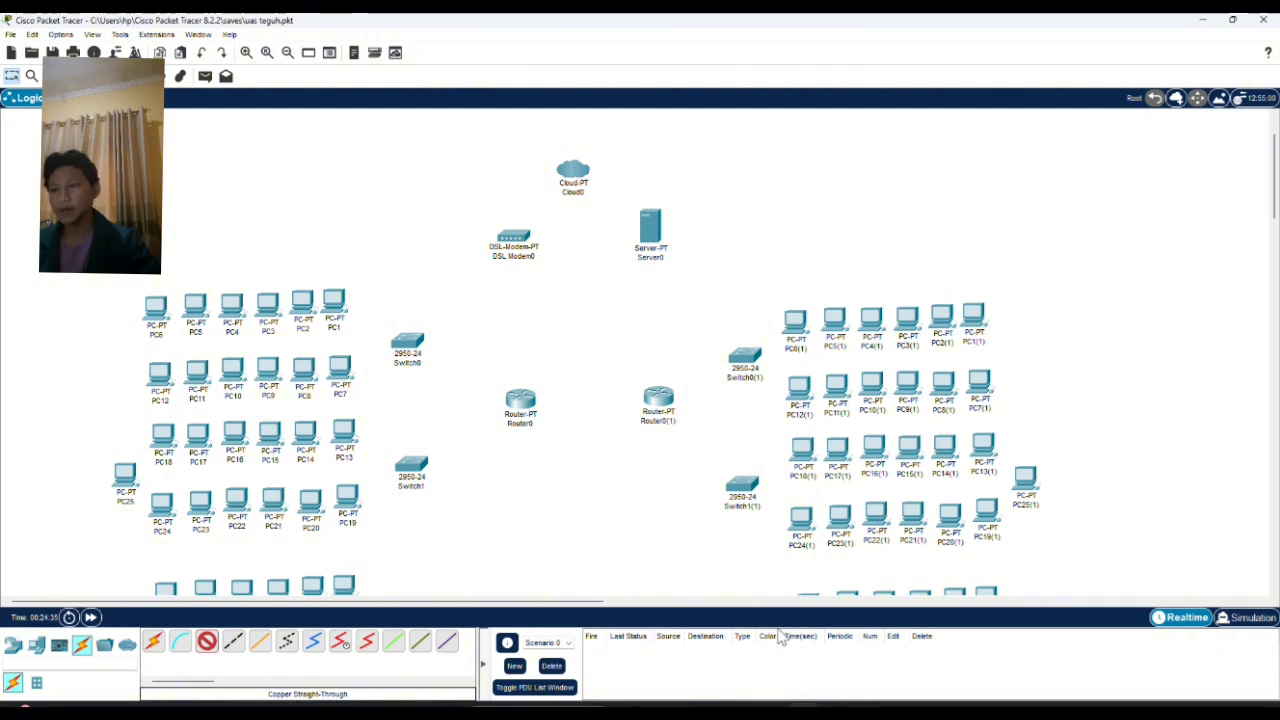
pyautogui.scroll(2, 604, 395)
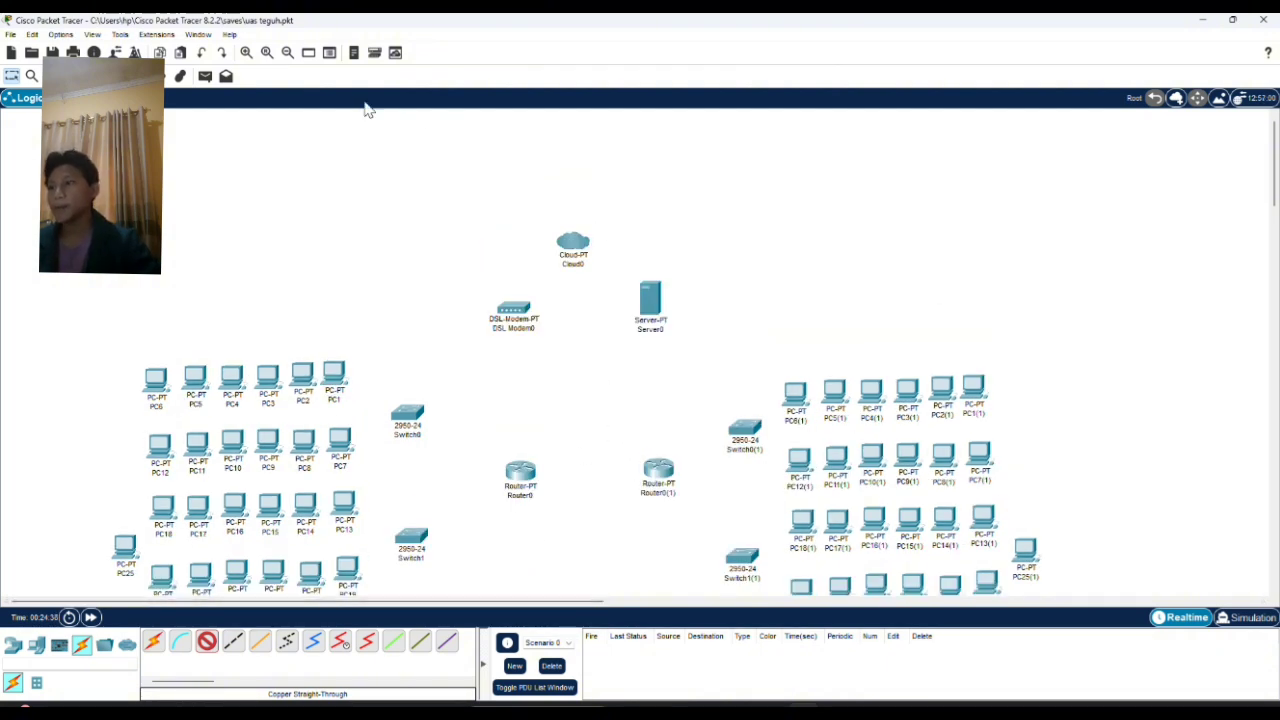
pyautogui.click(287, 54)
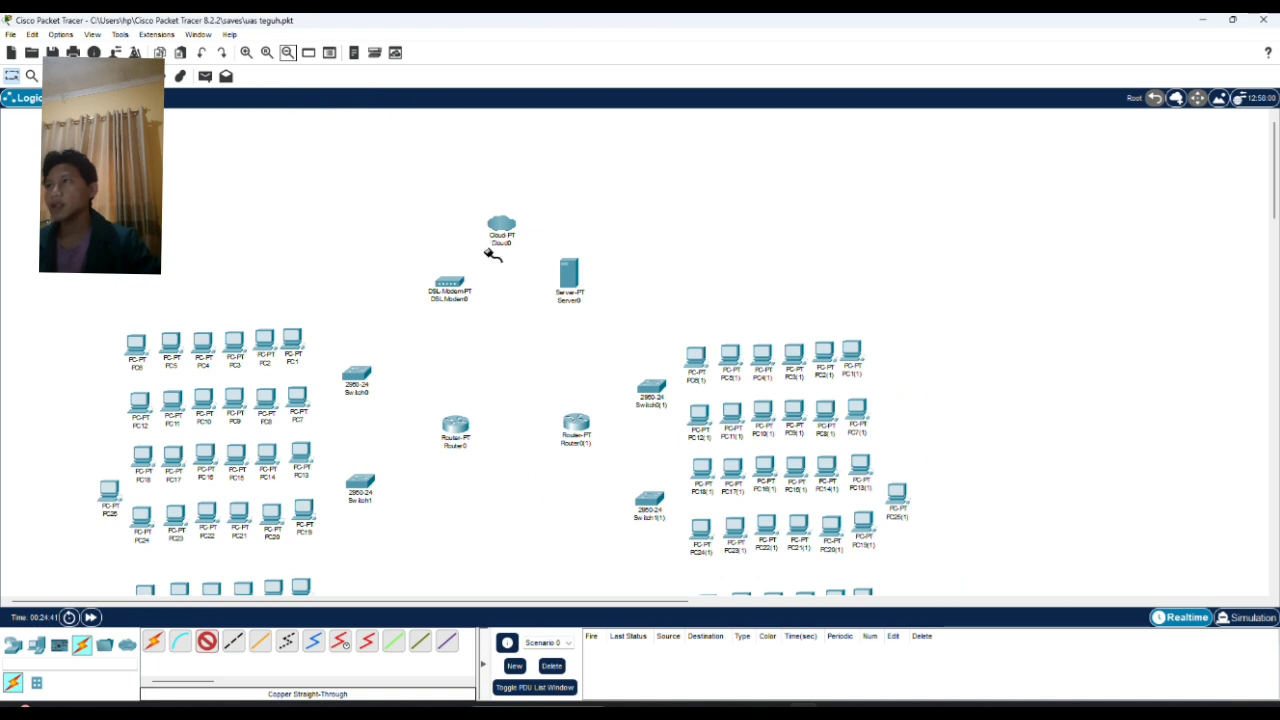
pyautogui.click(267, 52)
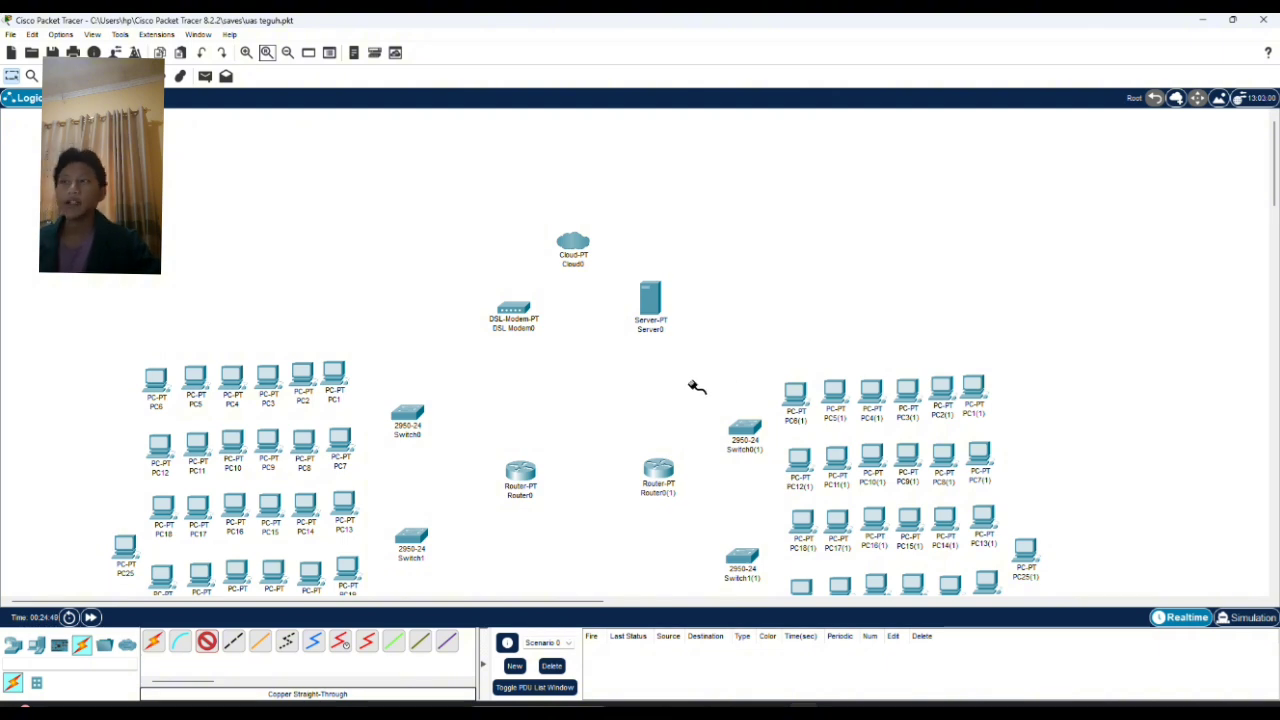
pyautogui.scroll(-2, 650, 388)
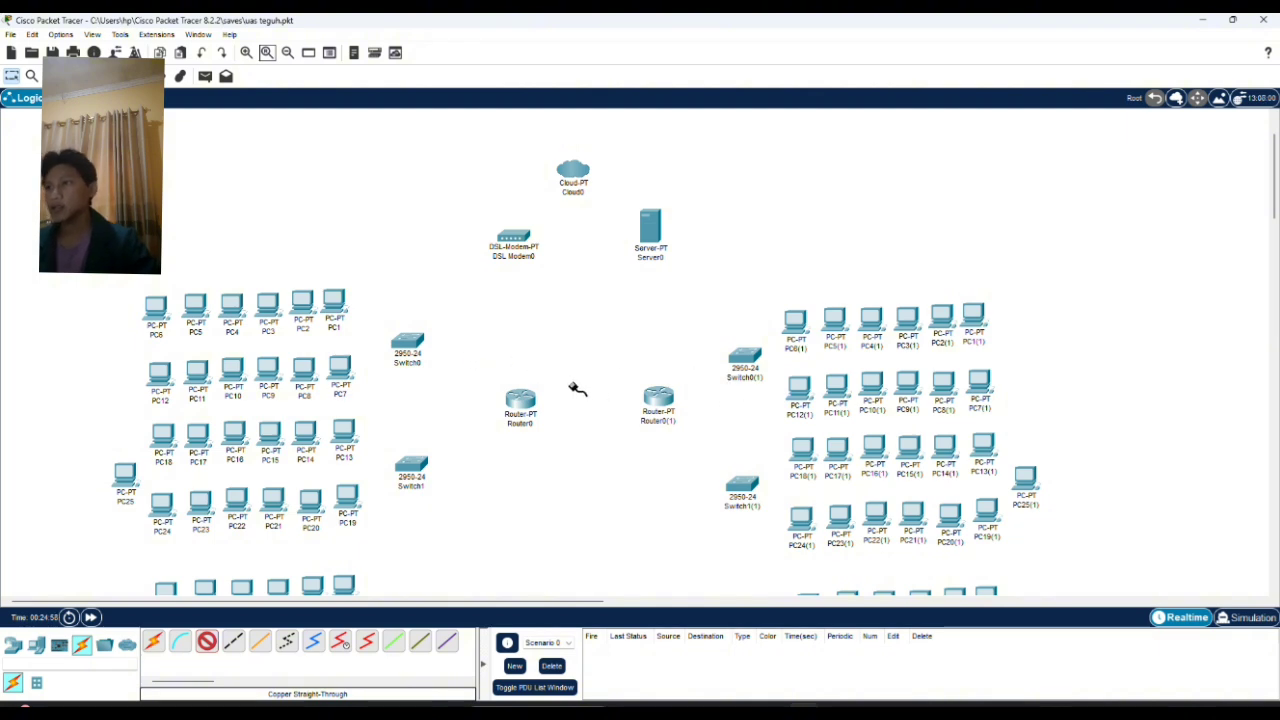
pyautogui.scroll(-3, 537, 353)
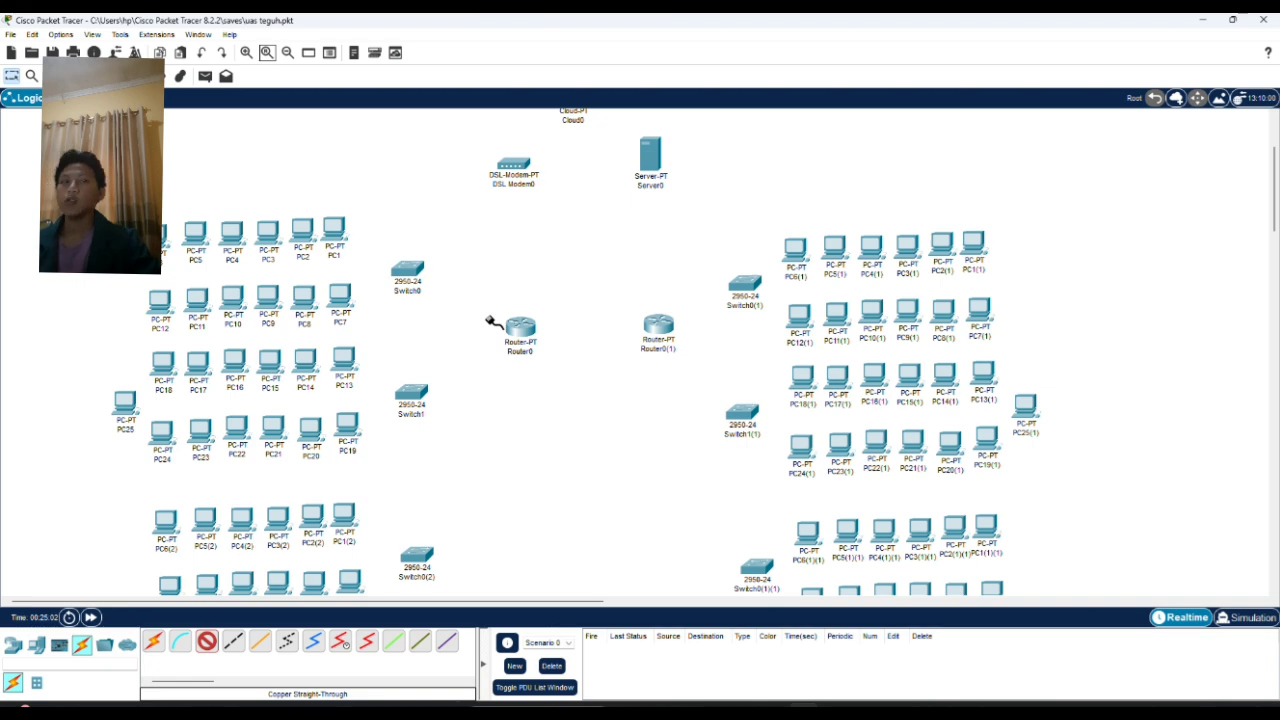
pyautogui.scroll(-5, 493, 322)
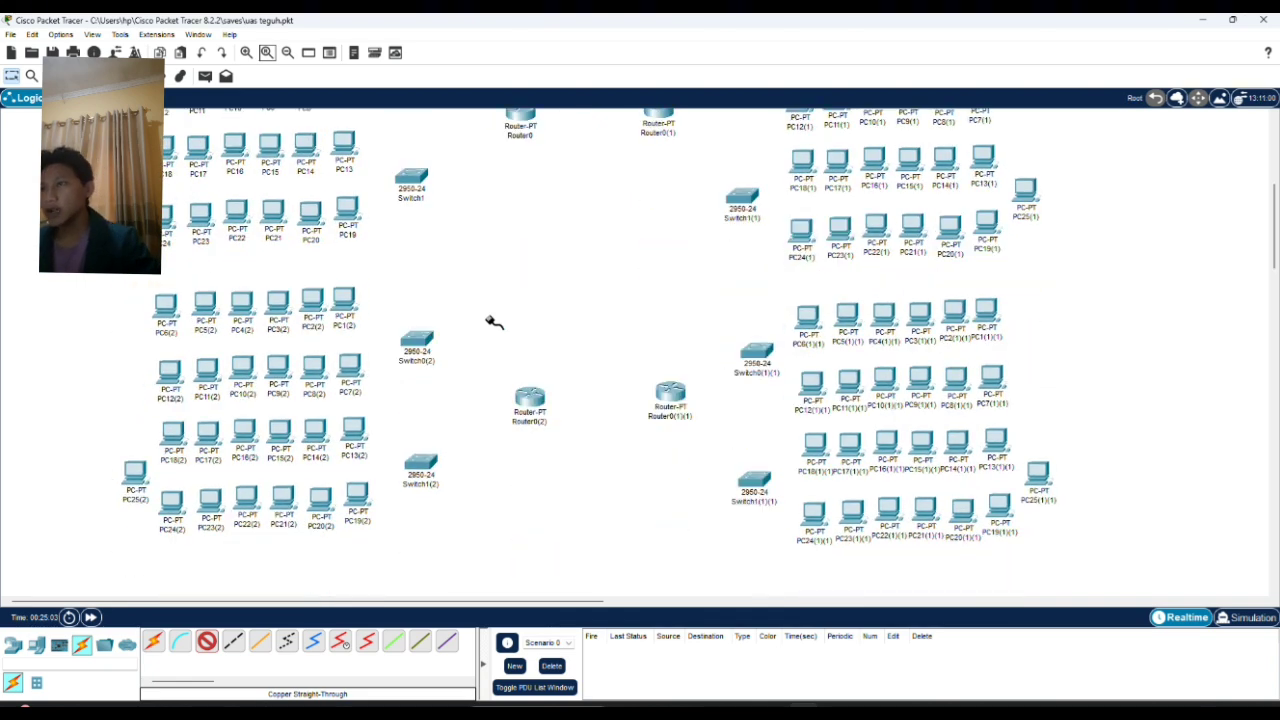
pyautogui.scroll(3, 493, 322)
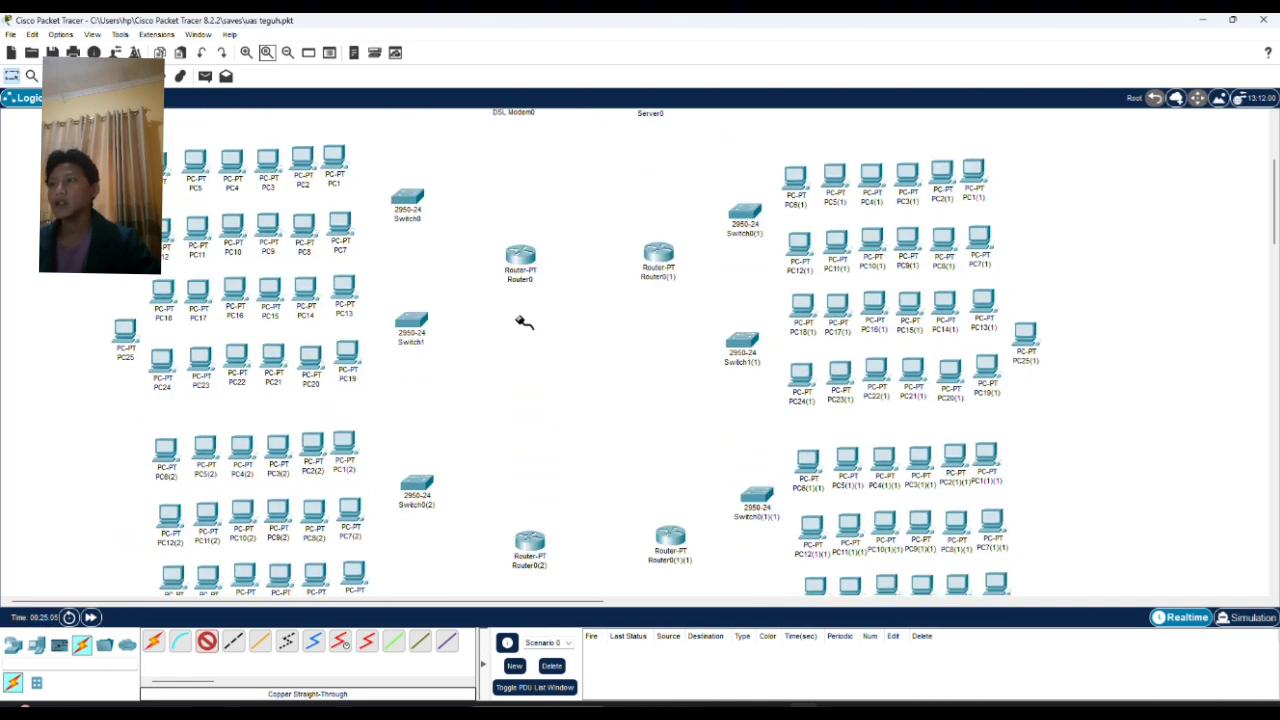
pyautogui.scroll(6, 672, 336)
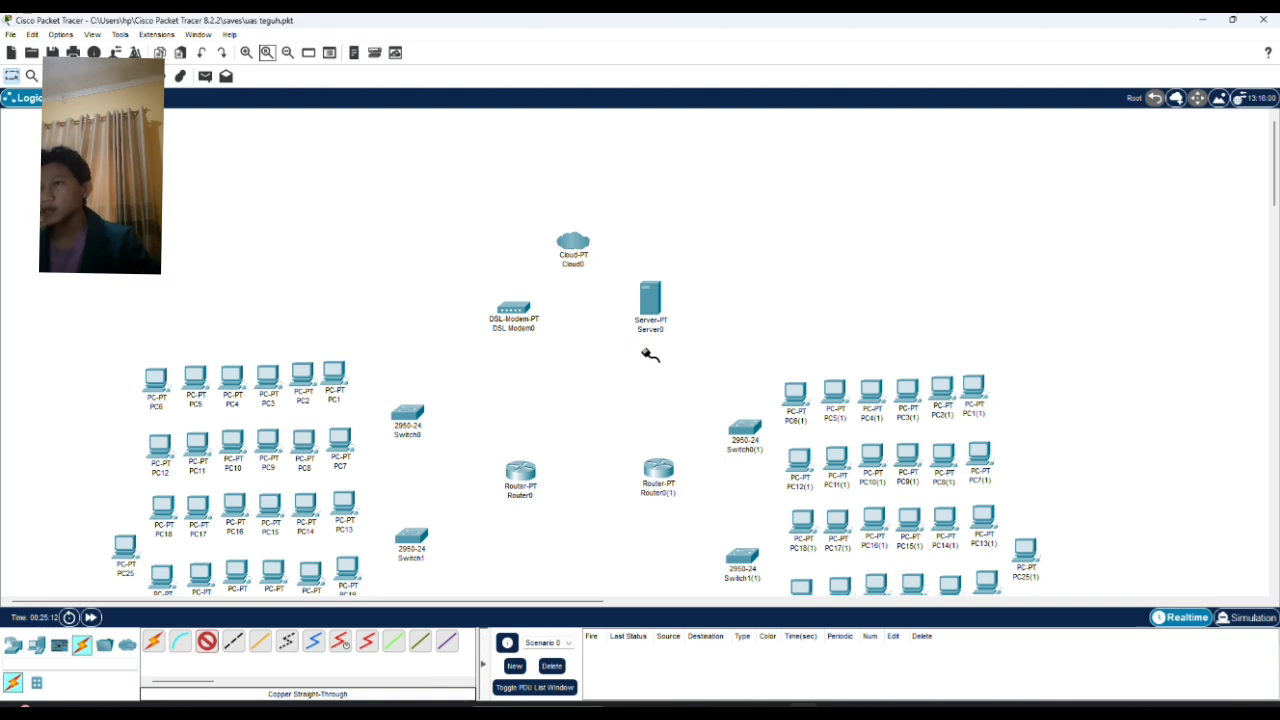
# Step: Connect Server0's FastEthernet0 port to Cloud0's Ethernet6 port with a copper straight-through cable
pyautogui.click(656, 303)
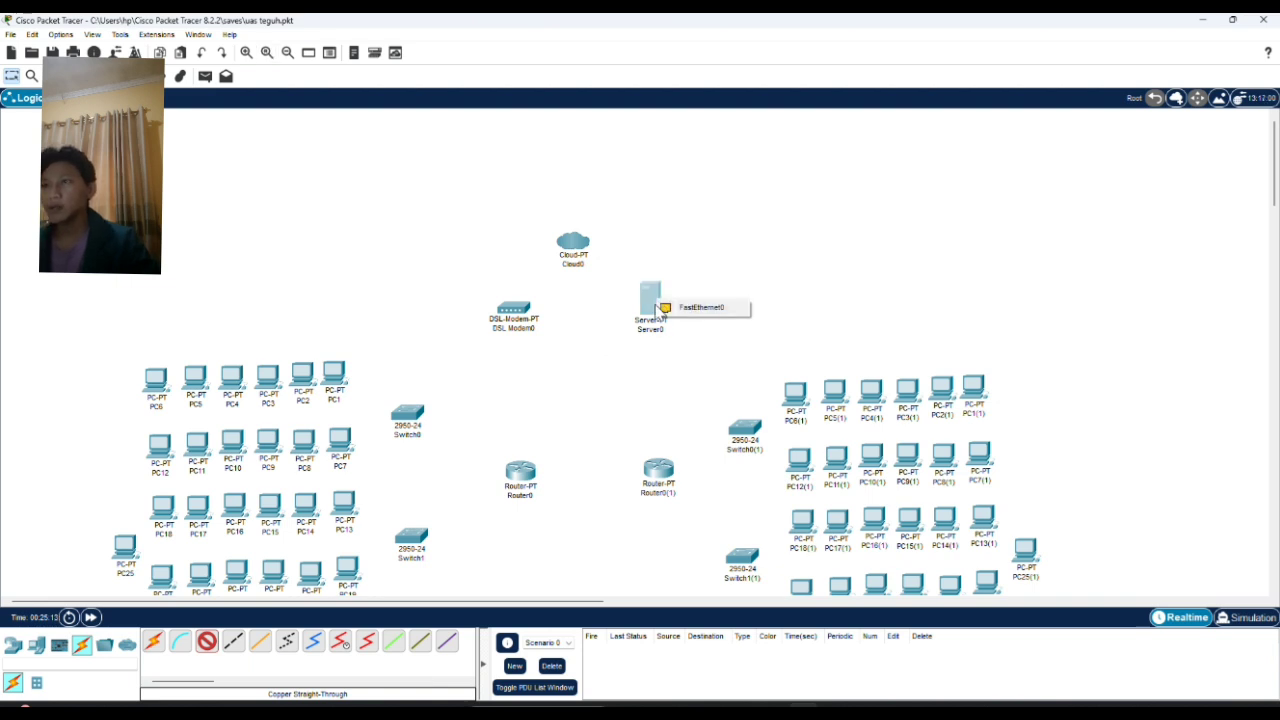
pyautogui.click(675, 309)
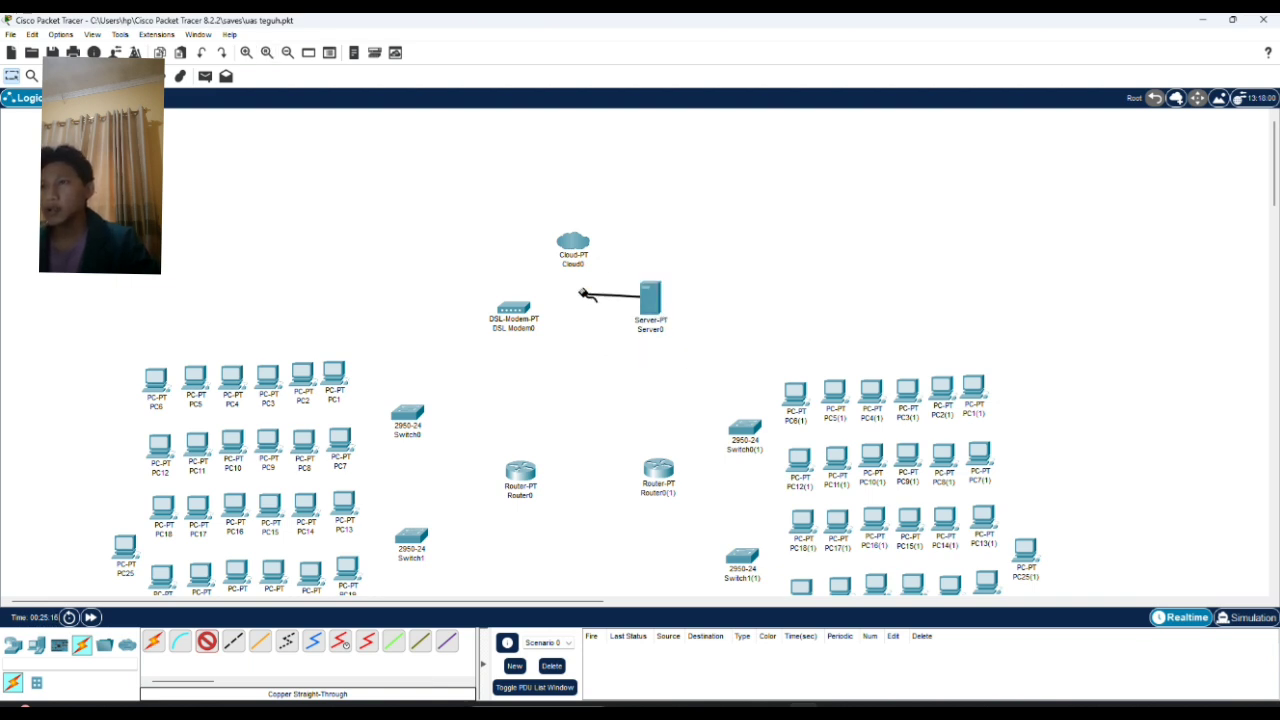
pyautogui.click(575, 238)
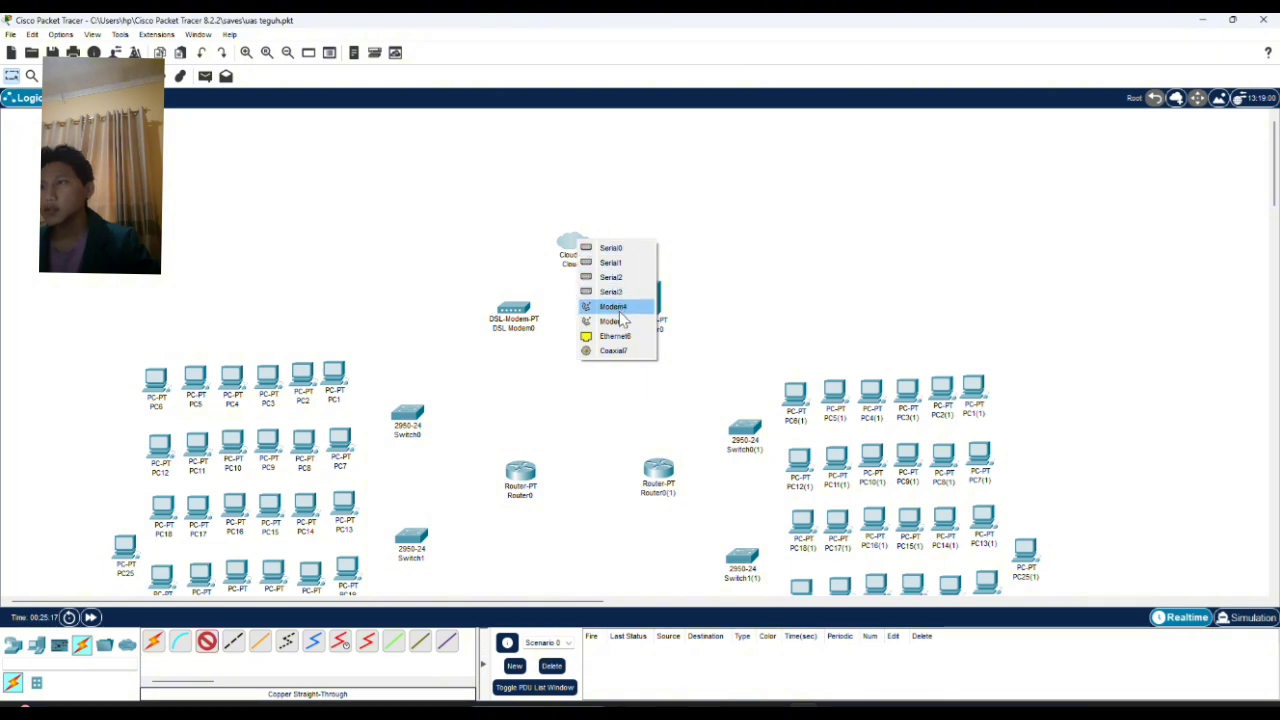
pyautogui.click(614, 337)
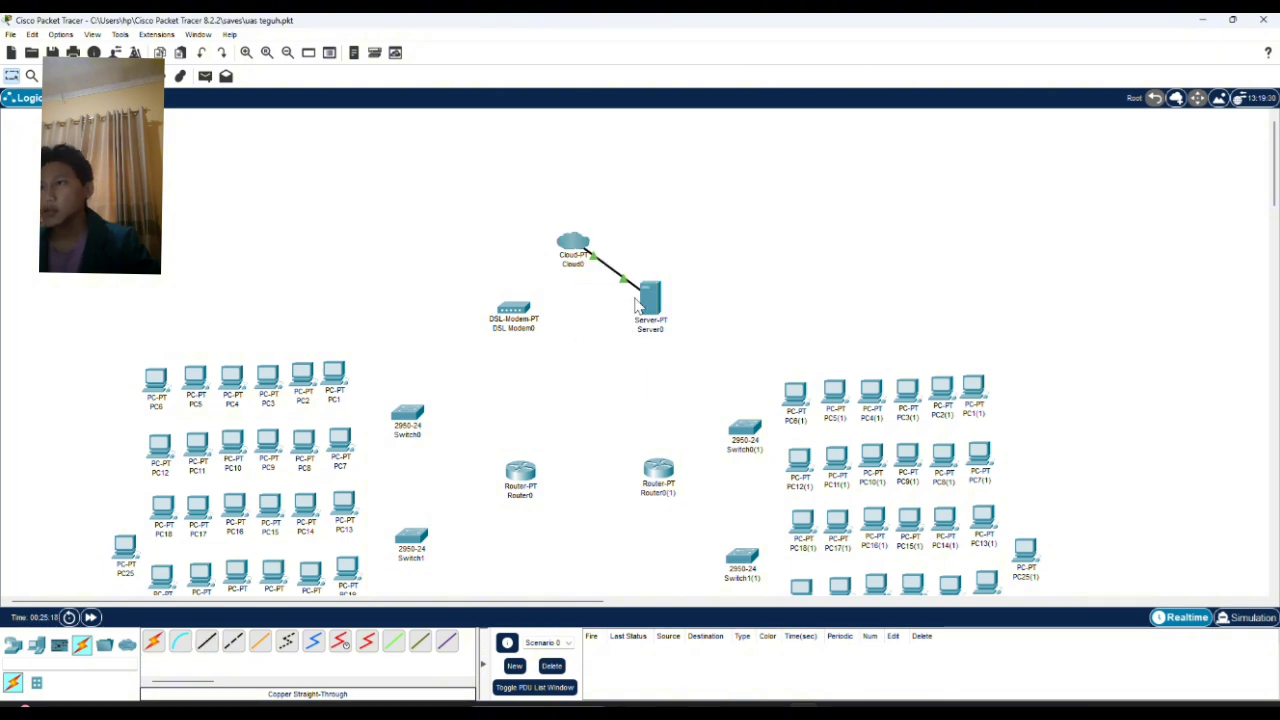
# Step: Connect DSL Modem0's Port 0 to Cloud0's Modem4 port with a phone cable
pyautogui.click(287, 641)
pyautogui.click(507, 306)
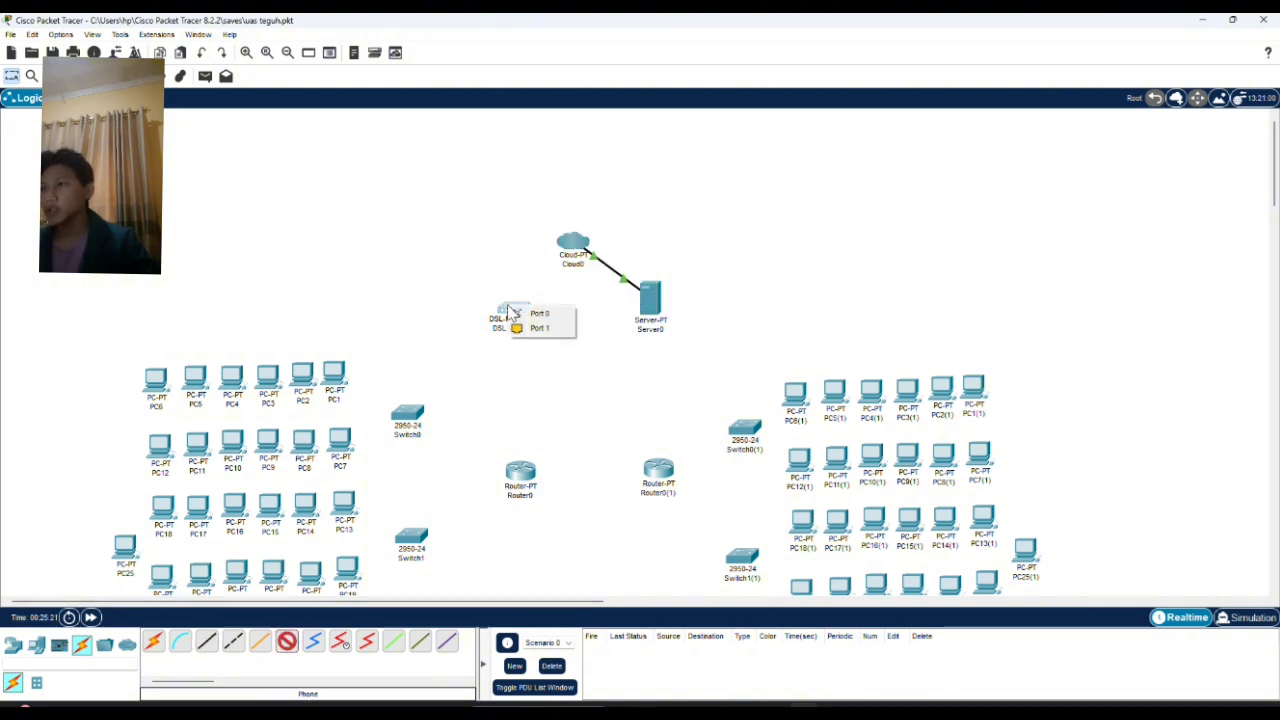
pyautogui.click(538, 314)
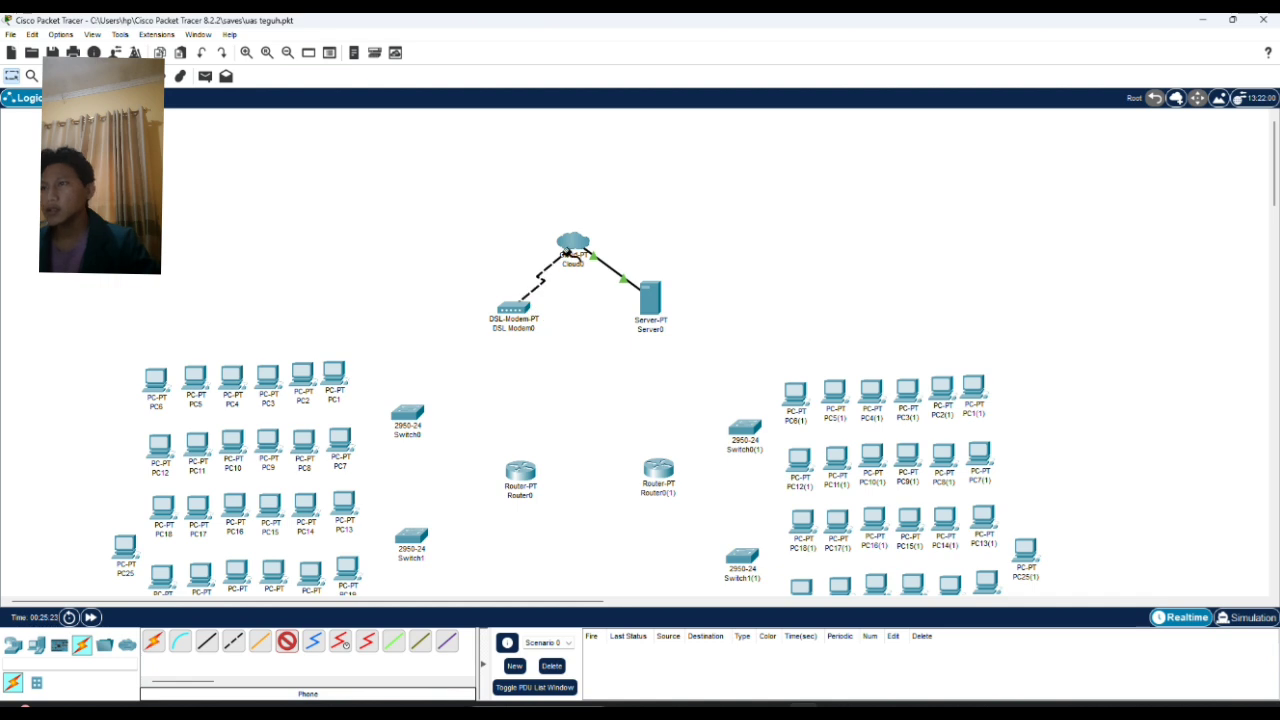
pyautogui.click(572, 246)
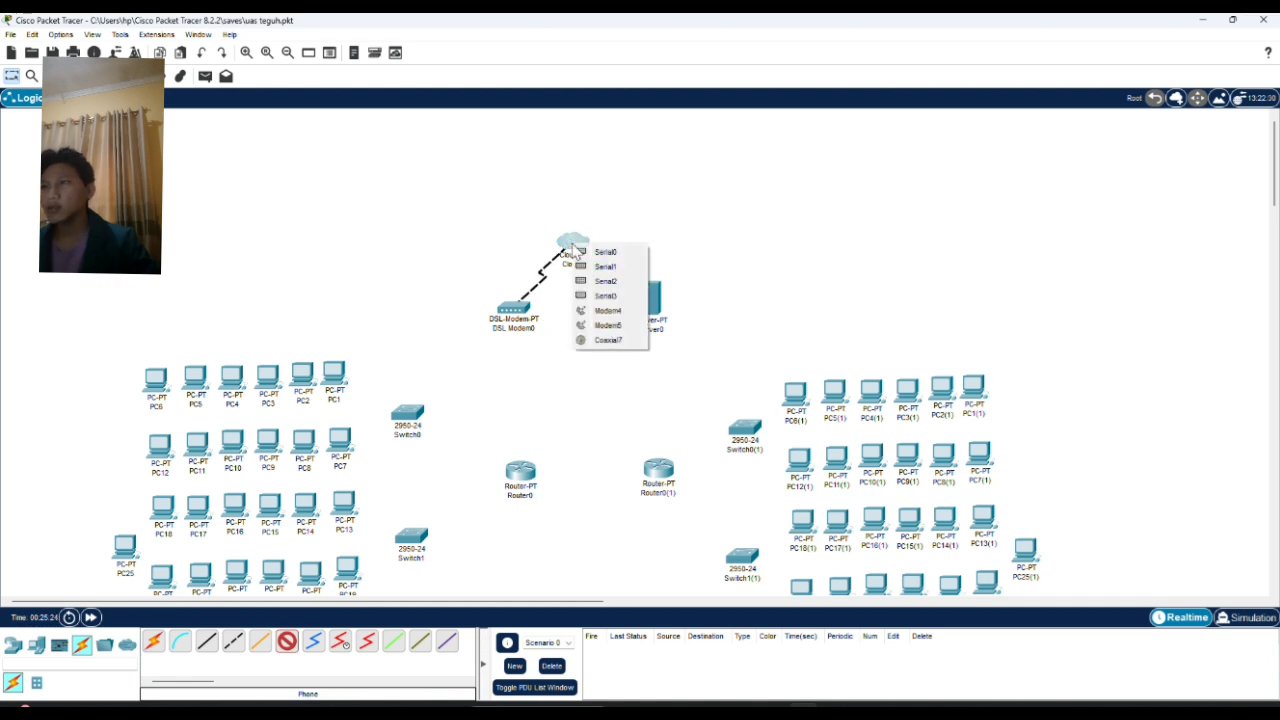
pyautogui.click(603, 313)
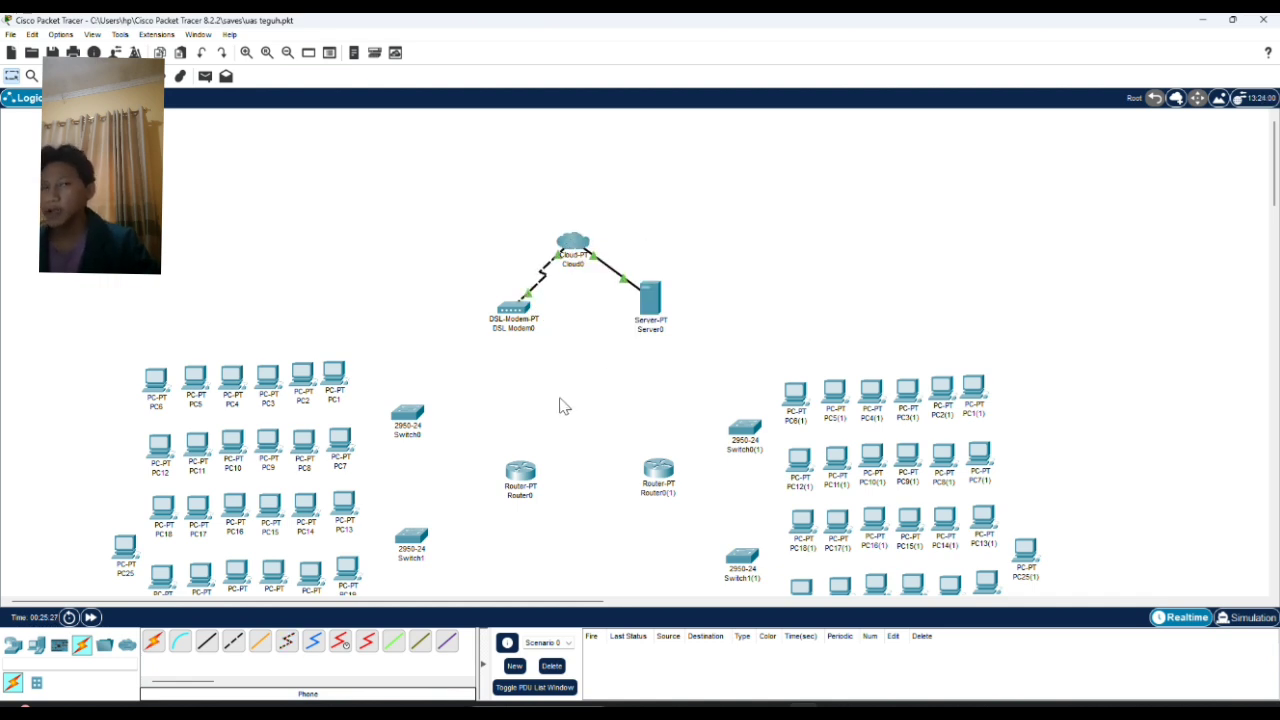
# Step: Connect PC1 through PC12 to Switch0 using copper straight-through or automatically chosen cables, starting from PC1's FastEthernet0 port
pyautogui.scroll(-3, 560, 405)
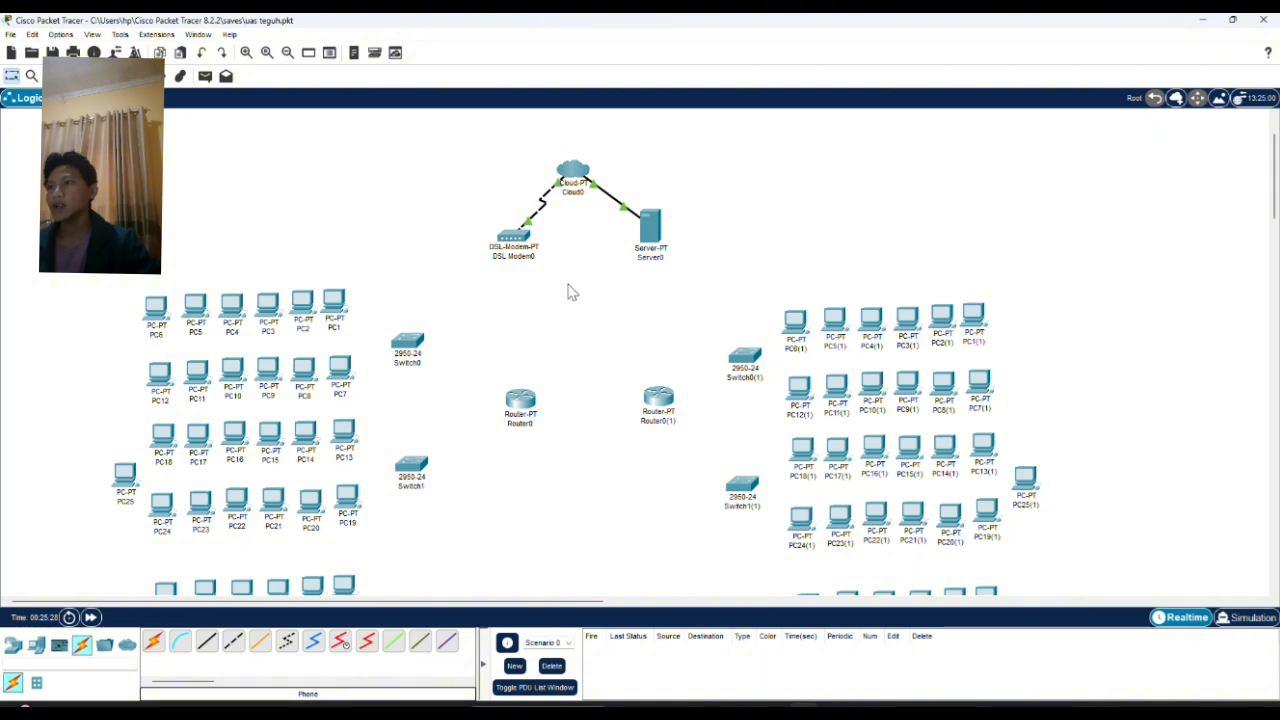
pyautogui.scroll(-3, 515, 312)
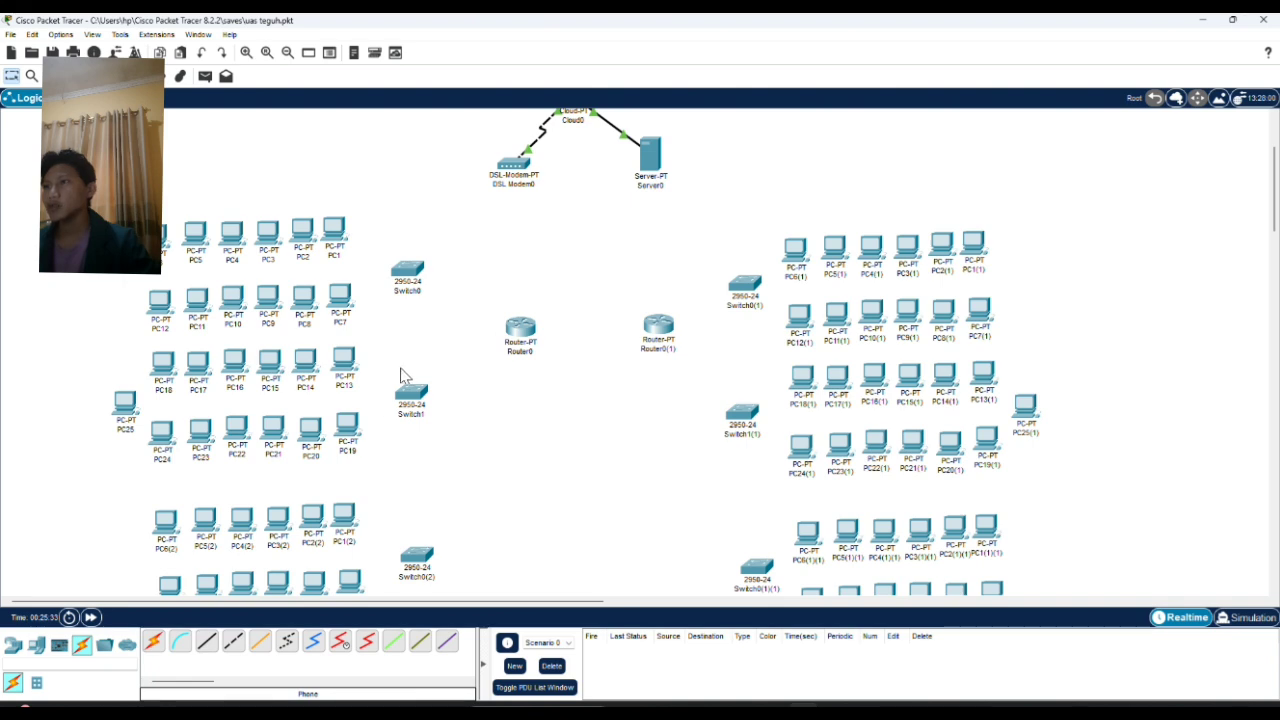
pyautogui.click(206, 641)
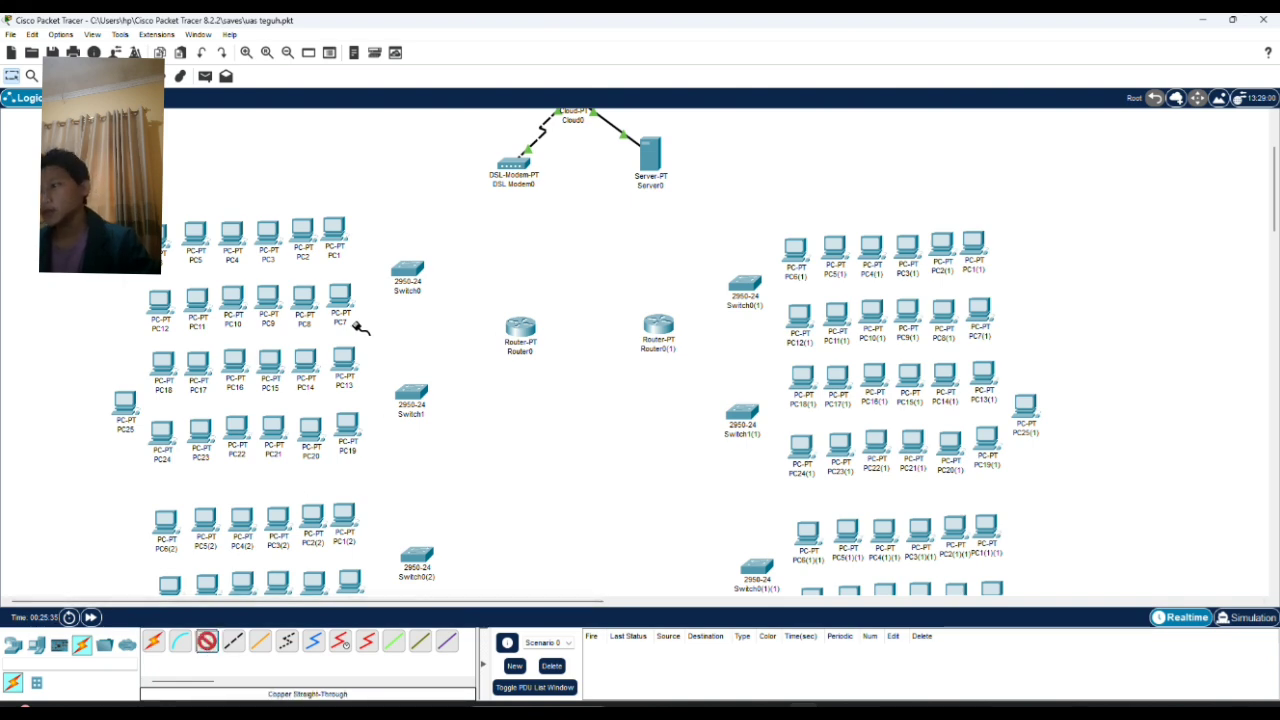
pyautogui.click(334, 228)
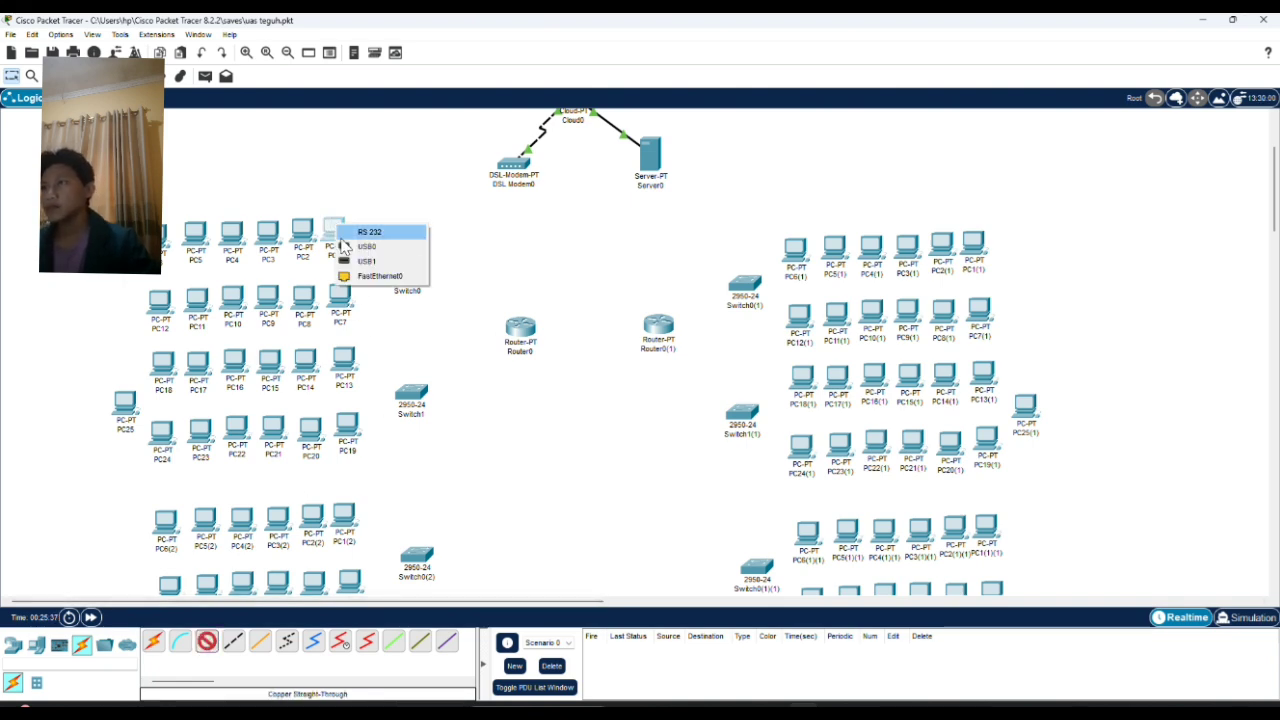
pyautogui.click(358, 277)
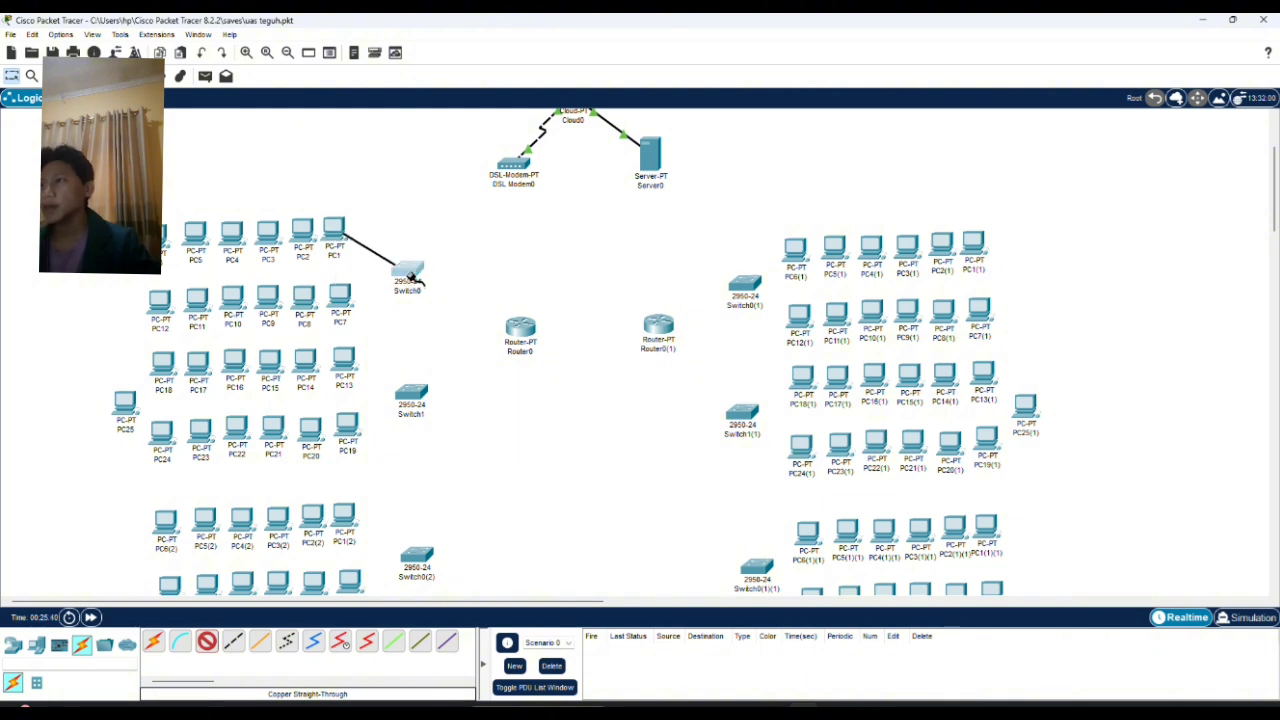
pyautogui.click(412, 276)
pyautogui.click(432, 300)
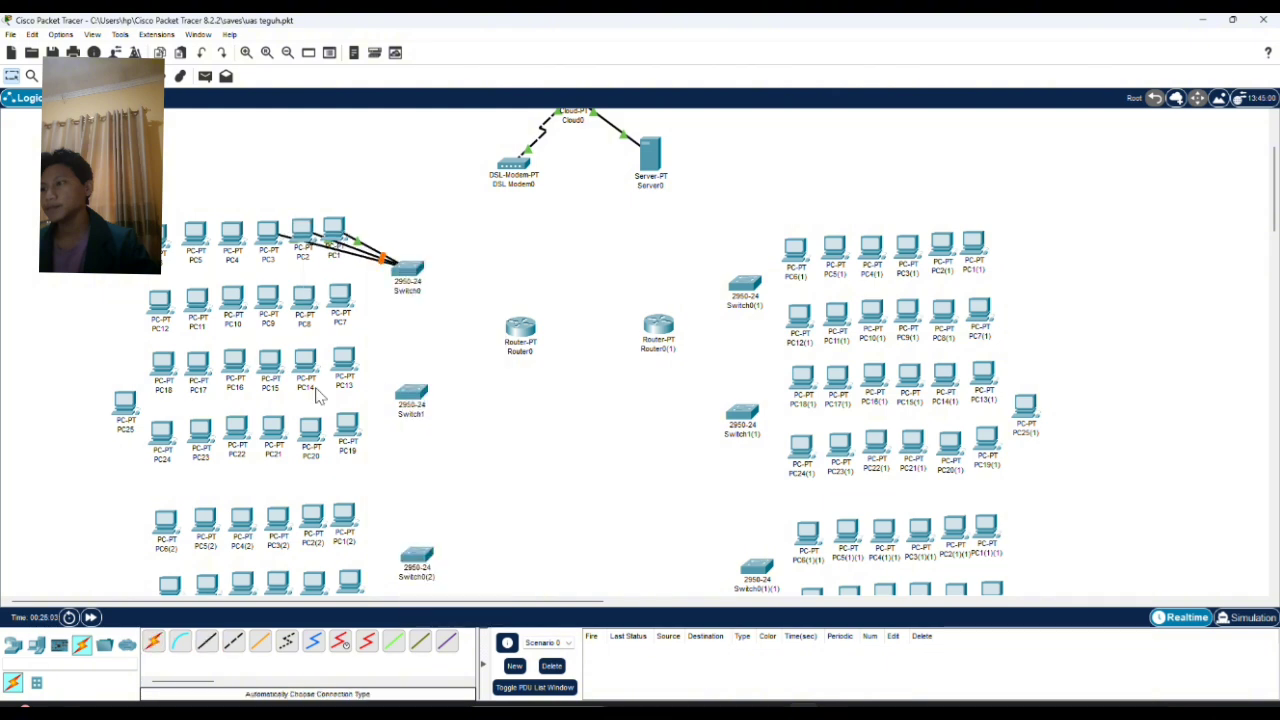
pyautogui.click(405, 270)
pyautogui.click(153, 641)
pyautogui.click(159, 303)
# Step: Connect PC13 through PC25 to Switch1 using copper straight-through or automatically chosen cables
pyautogui.click(207, 641)
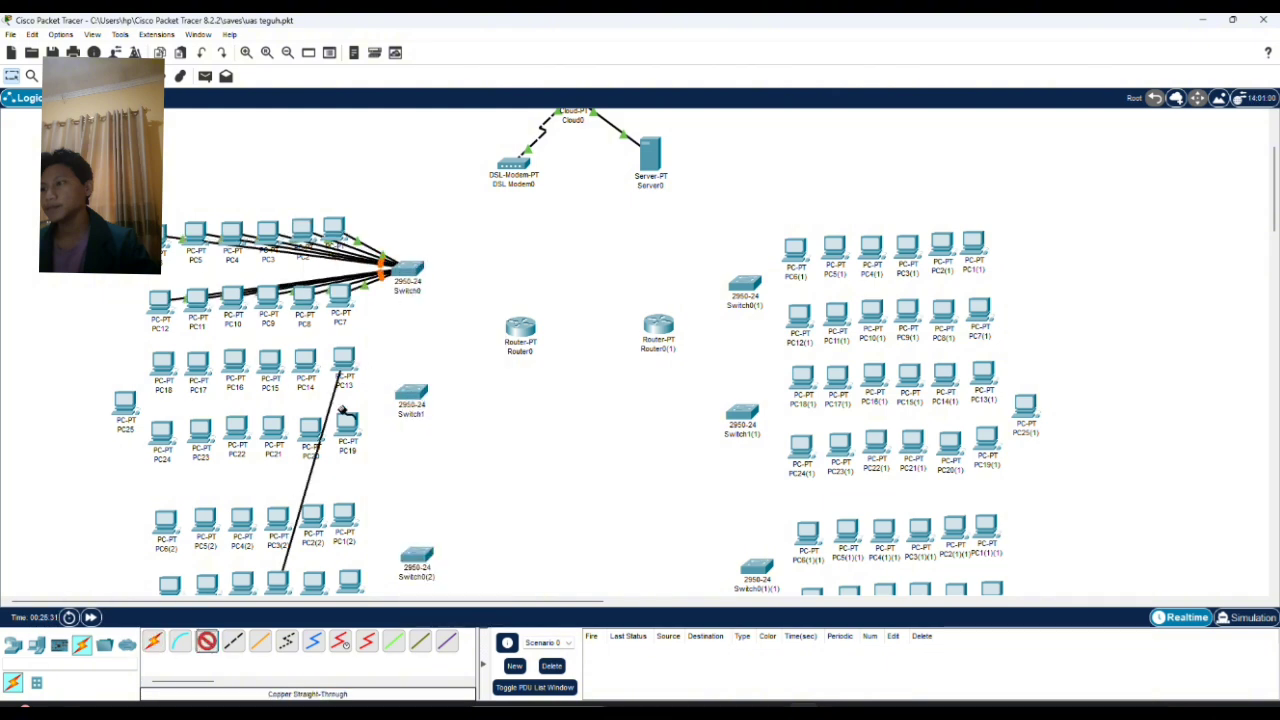
pyautogui.click(344, 360)
pyautogui.click(376, 405)
pyautogui.click(411, 392)
pyautogui.click(207, 641)
pyautogui.click(153, 641)
pyautogui.click(305, 362)
pyautogui.click(411, 392)
pyautogui.click(153, 641)
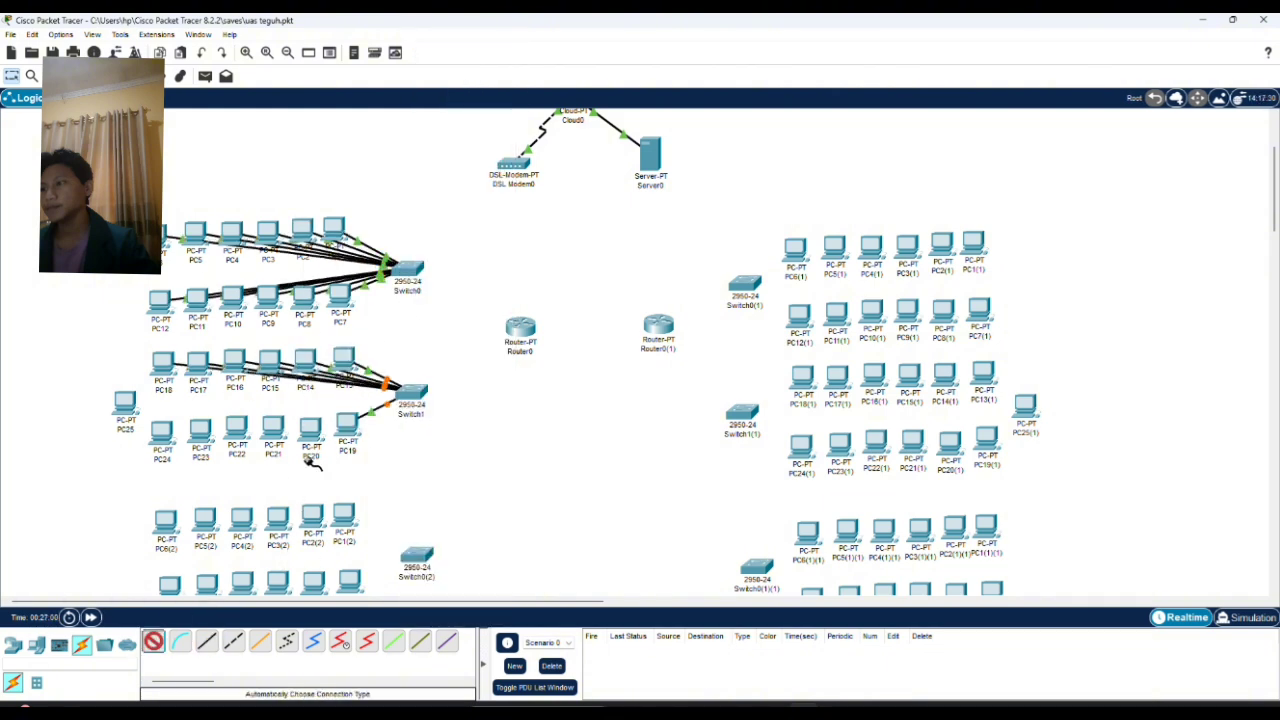
pyautogui.click(311, 430)
pyautogui.click(411, 392)
pyautogui.click(153, 641)
pyautogui.click(237, 427)
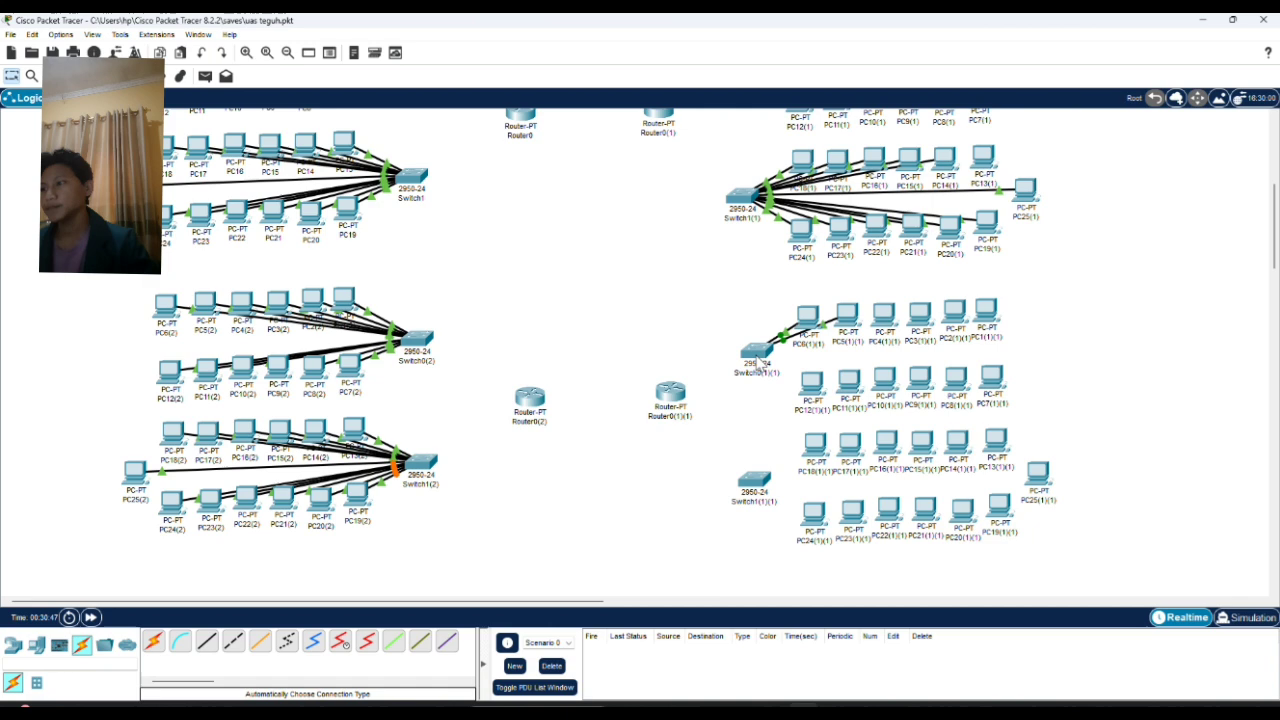
# Step: Connect the PCs of the (1)(1) group to Switch0(1)(1) and Switch1(1)(1) with automatically chosen cables
pyautogui.click(808, 378)
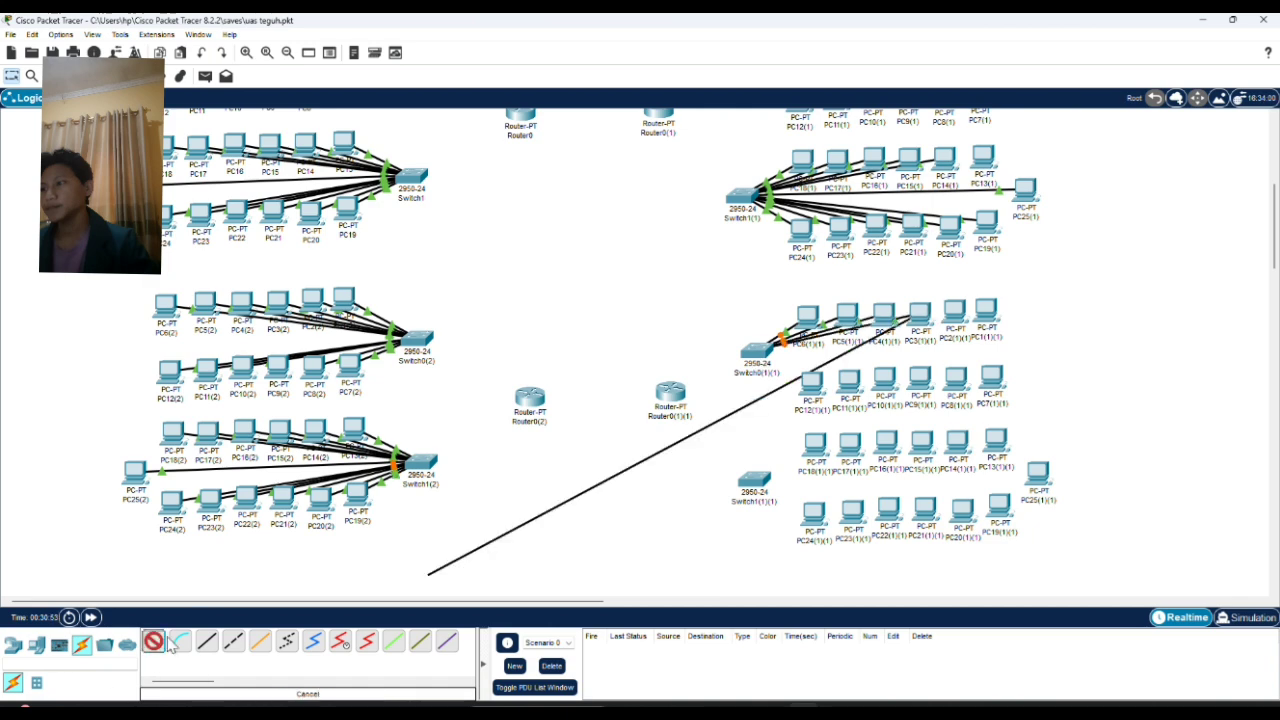
pyautogui.click(755, 350)
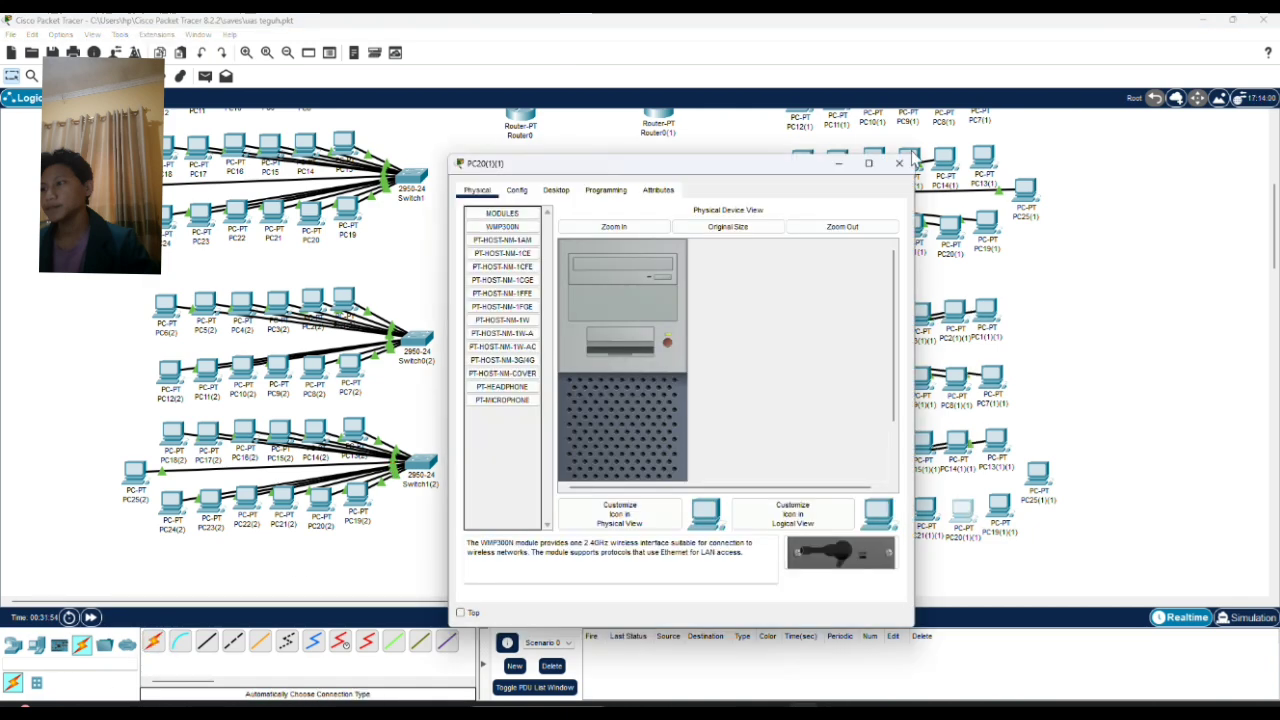
pyautogui.click(1038, 472)
pyautogui.click(755, 480)
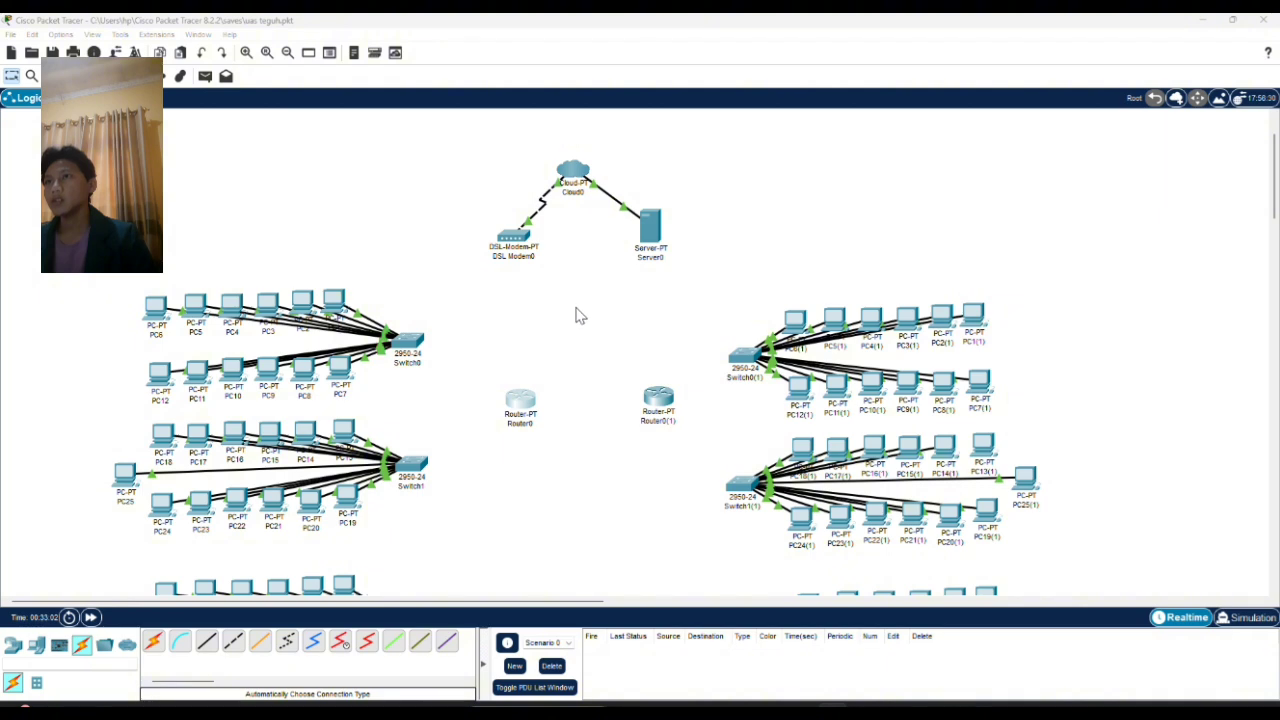
# Step: With Router0's power off, install three PT-ROUTER-NM-1CE modules in its empty slots and switch the power back on
pyautogui.scroll(-4, 571, 340)
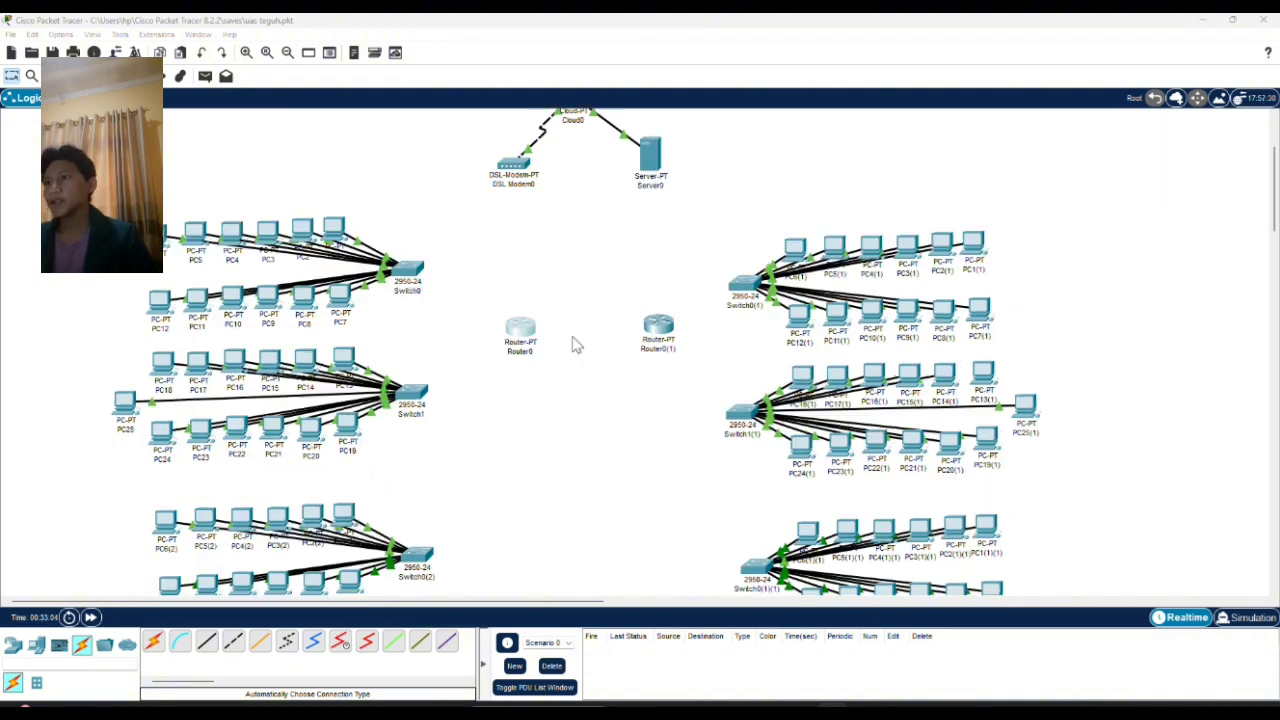
pyautogui.scroll(2, 566, 337)
pyautogui.click(527, 335)
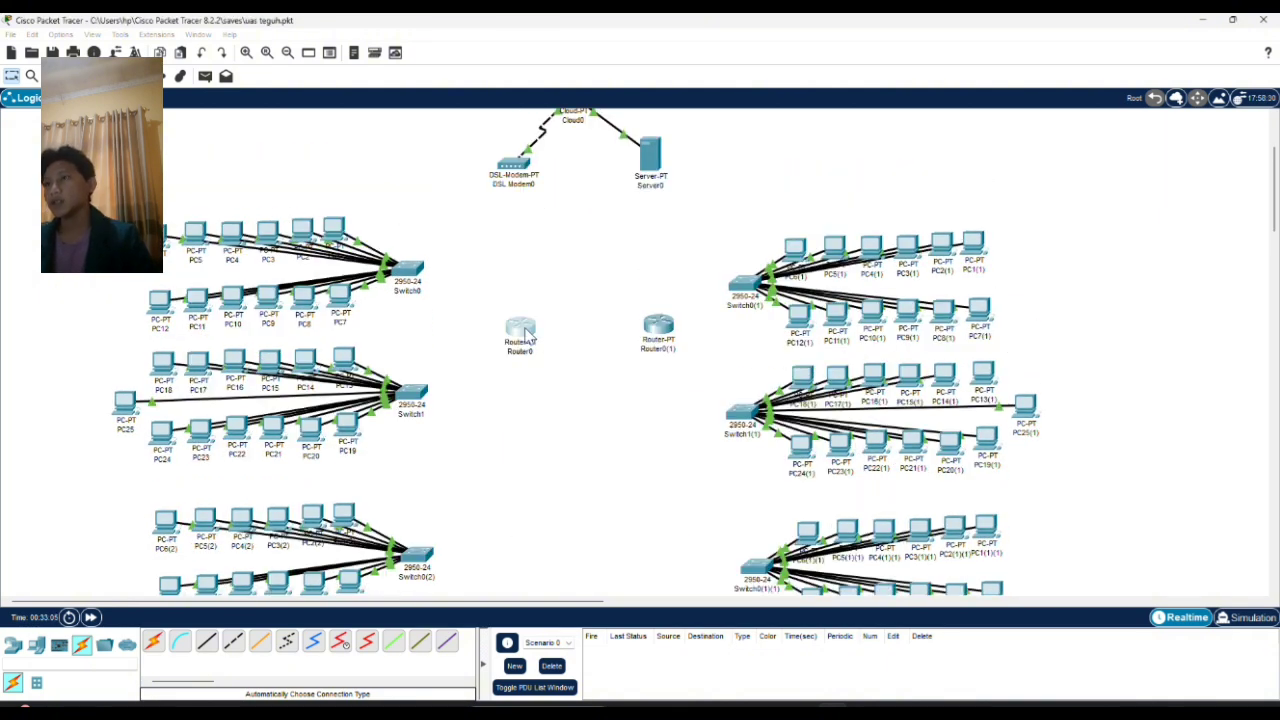
pyautogui.click(527, 335)
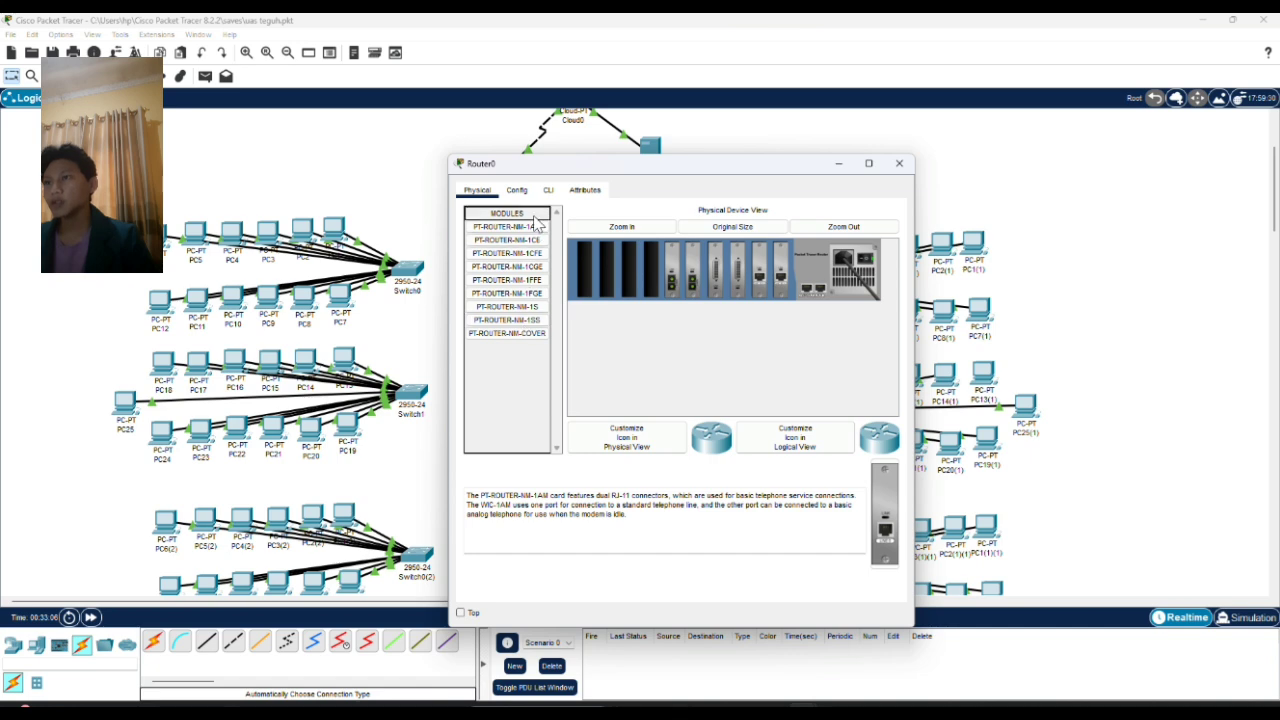
pyautogui.moveTo(627, 262); pyautogui.dragTo(658, 272)
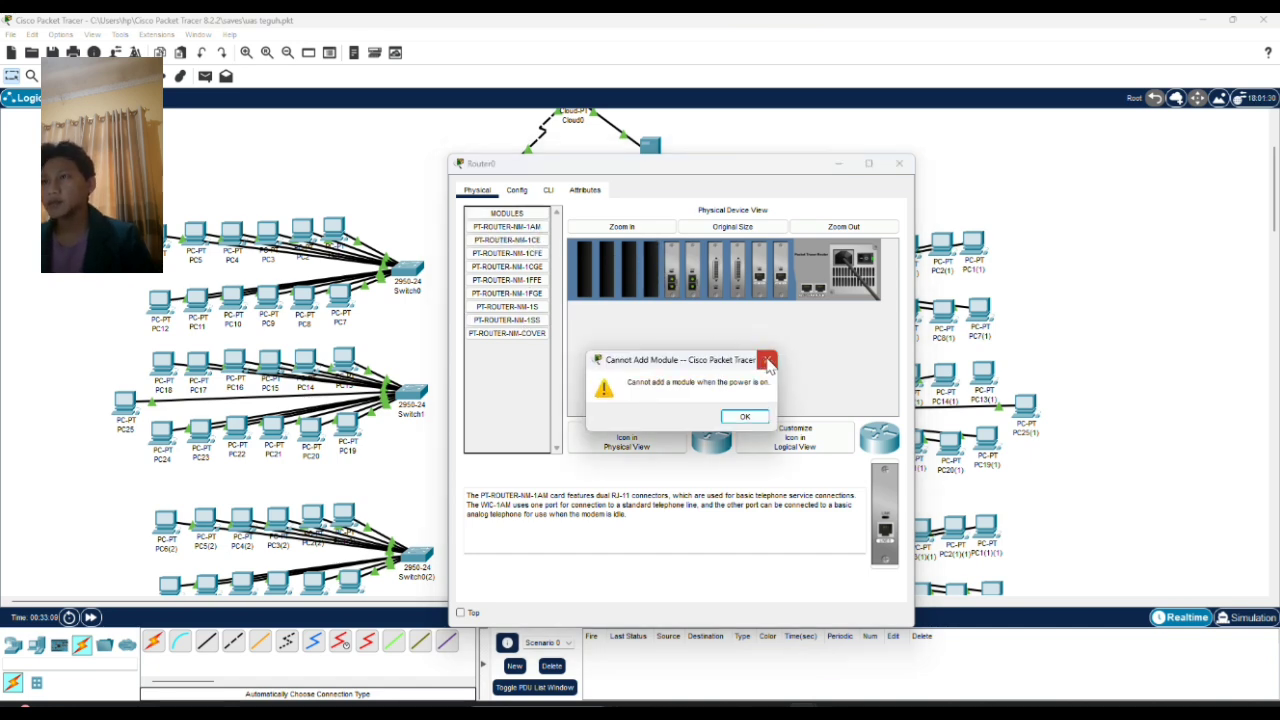
pyautogui.click(767, 359)
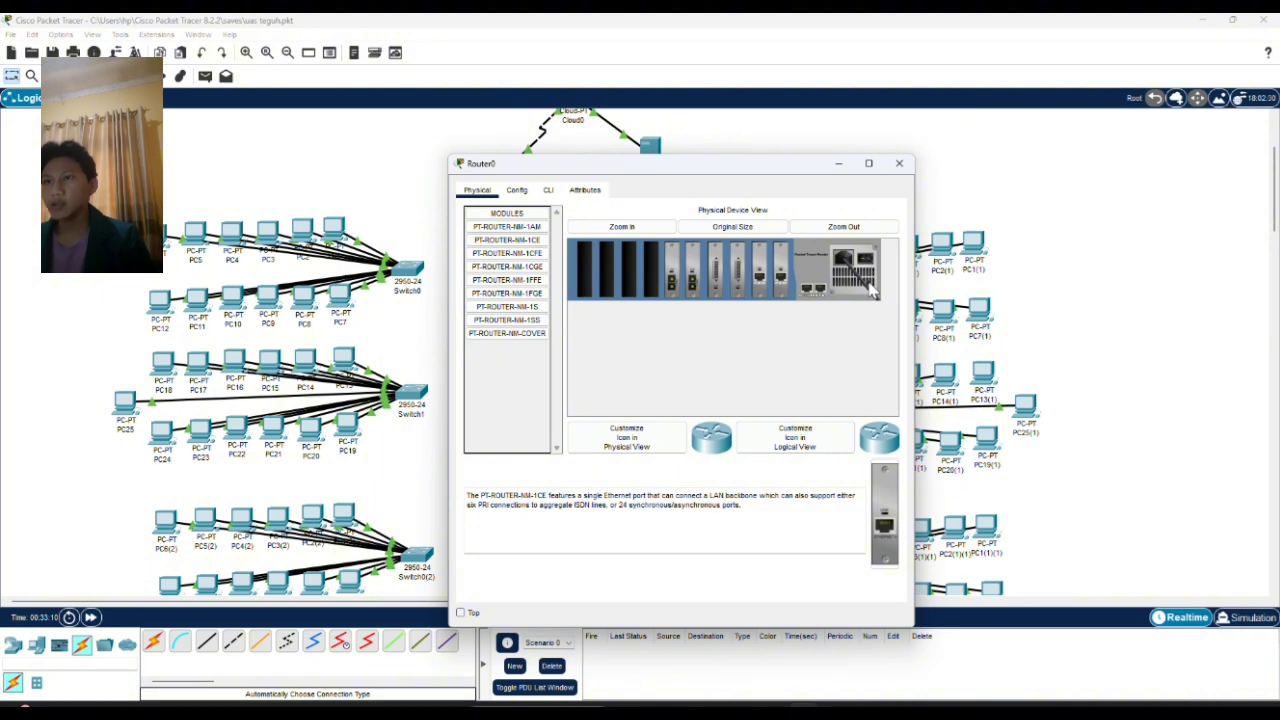
pyautogui.moveTo(517, 243); pyautogui.dragTo(626, 268)
pyautogui.moveTo(537, 250); pyautogui.dragTo(628, 268)
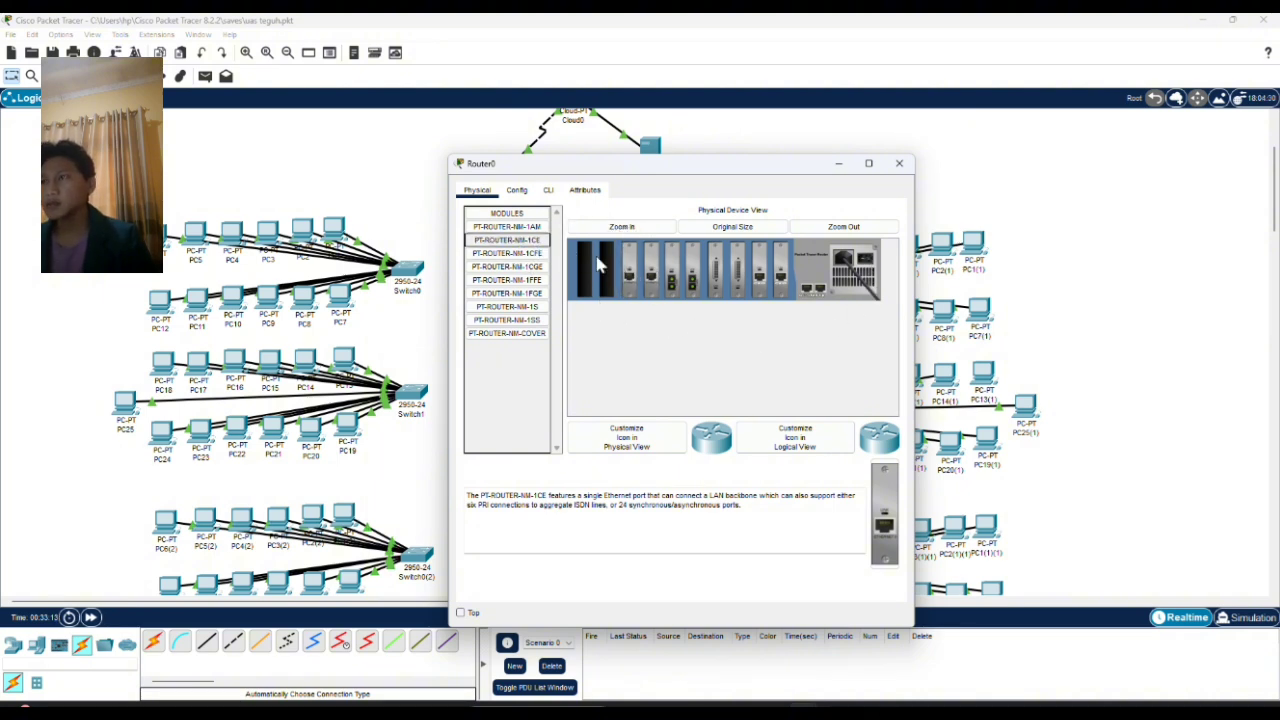
pyautogui.moveTo(535, 243); pyautogui.dragTo(606, 275)
pyautogui.click(868, 262)
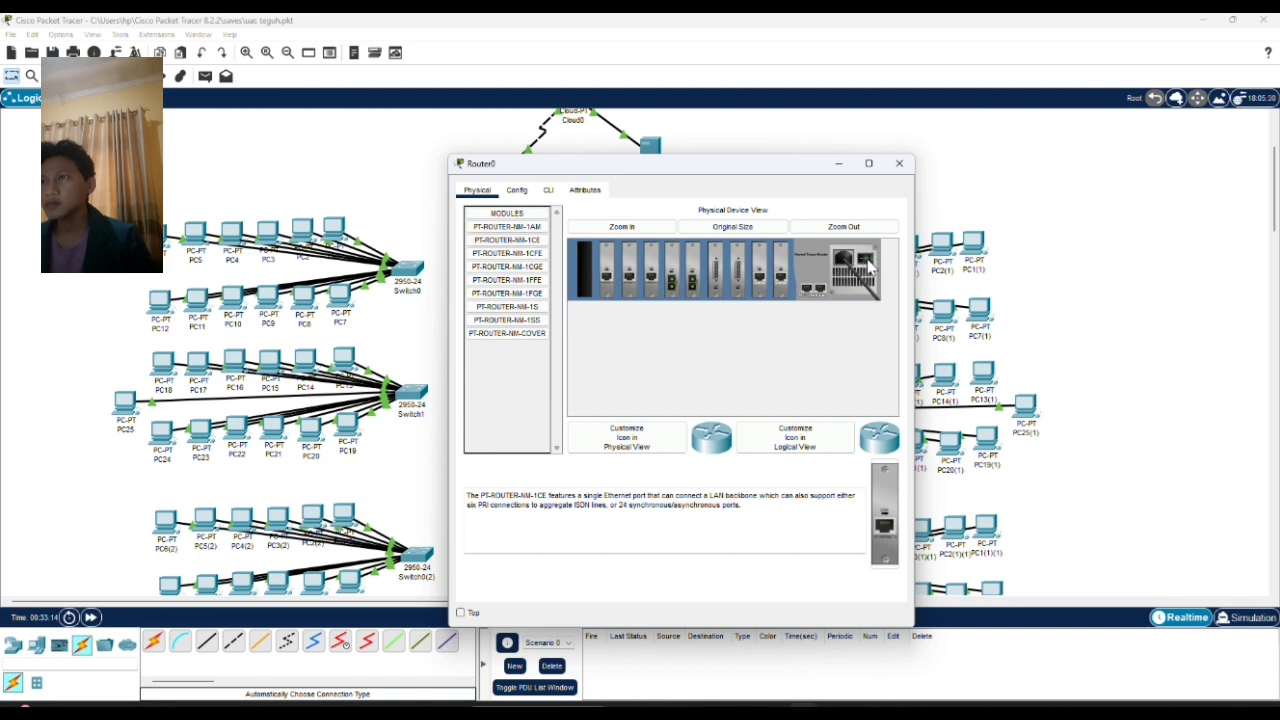
pyautogui.click(899, 163)
# Step: Power down Router0(1), add three PT-ROUTER-NM-1CE modules to its empty slots, and restore its power
pyautogui.click(660, 327)
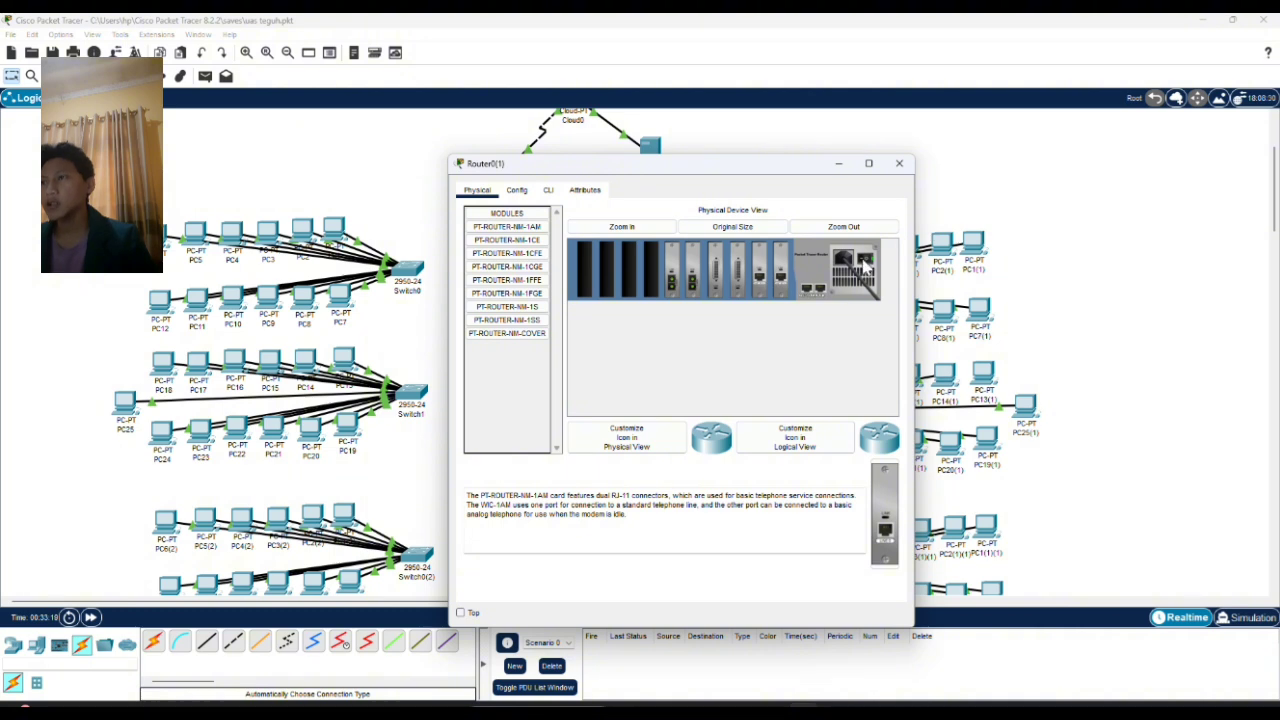
pyautogui.moveTo(520, 240); pyautogui.dragTo(648, 278)
pyautogui.moveTo(542, 244); pyautogui.dragTo(632, 266)
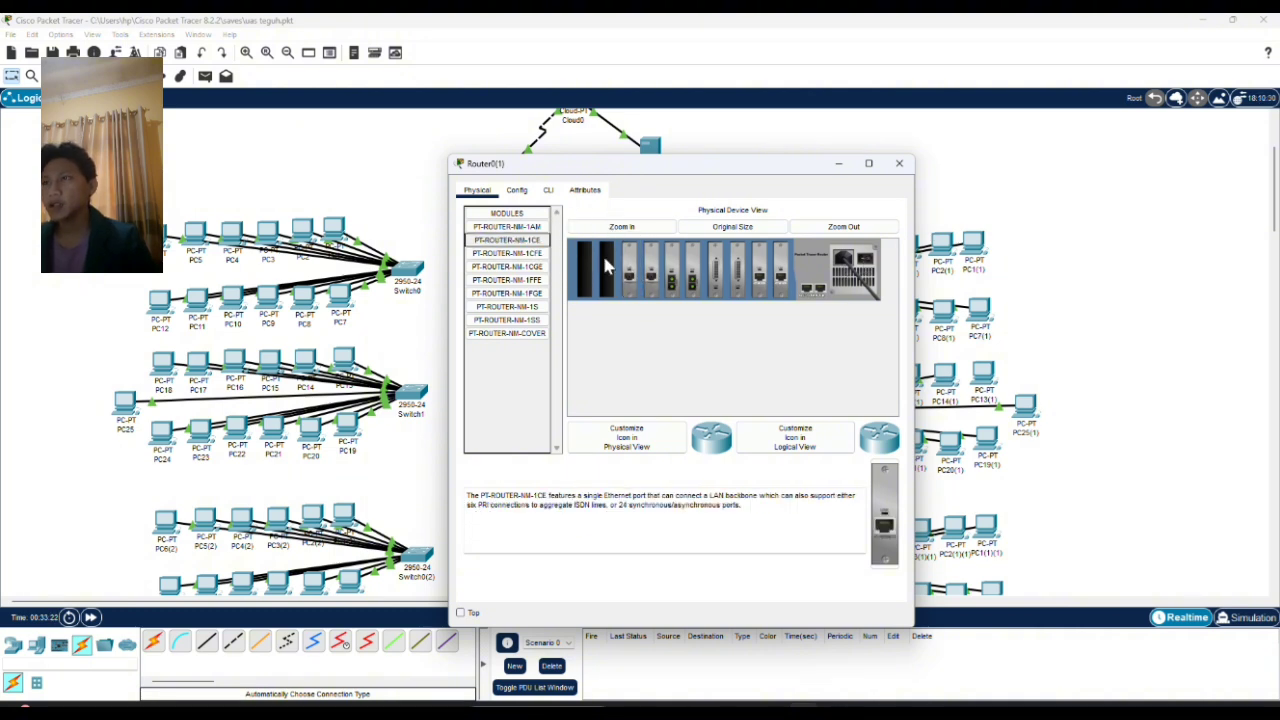
pyautogui.moveTo(528, 254); pyautogui.dragTo(605, 266)
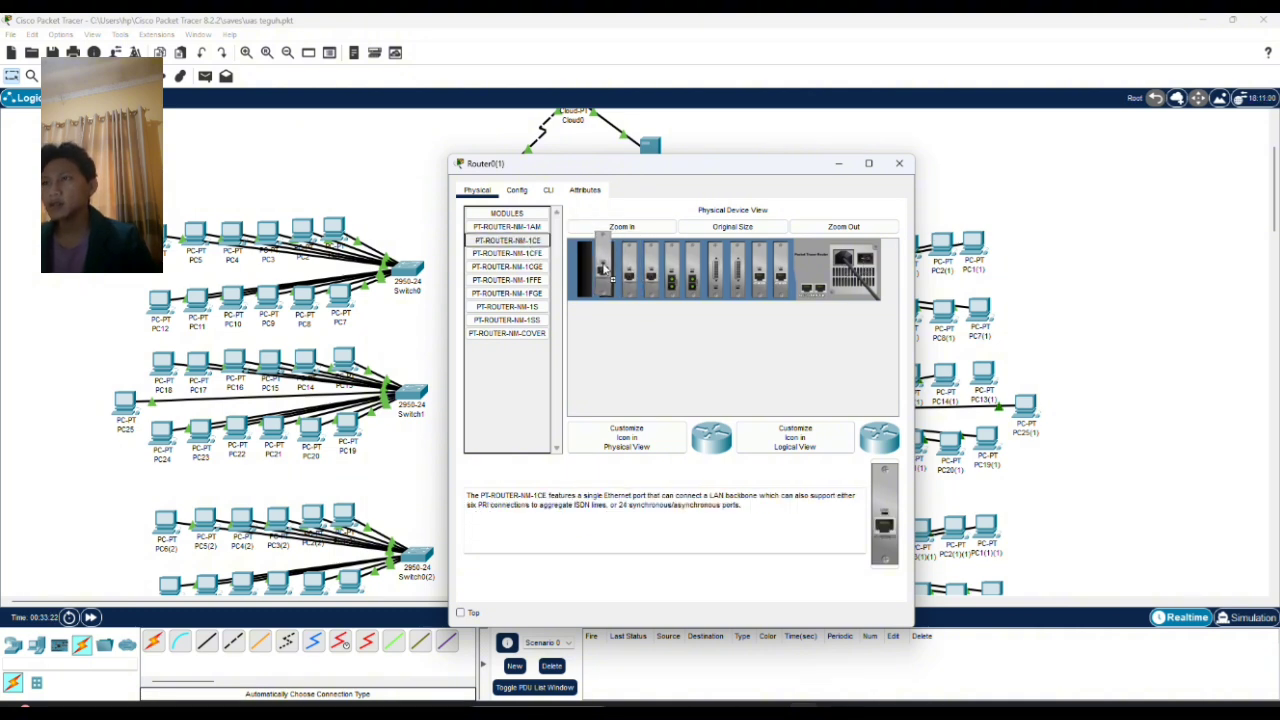
pyautogui.click(872, 258)
pyautogui.click(899, 163)
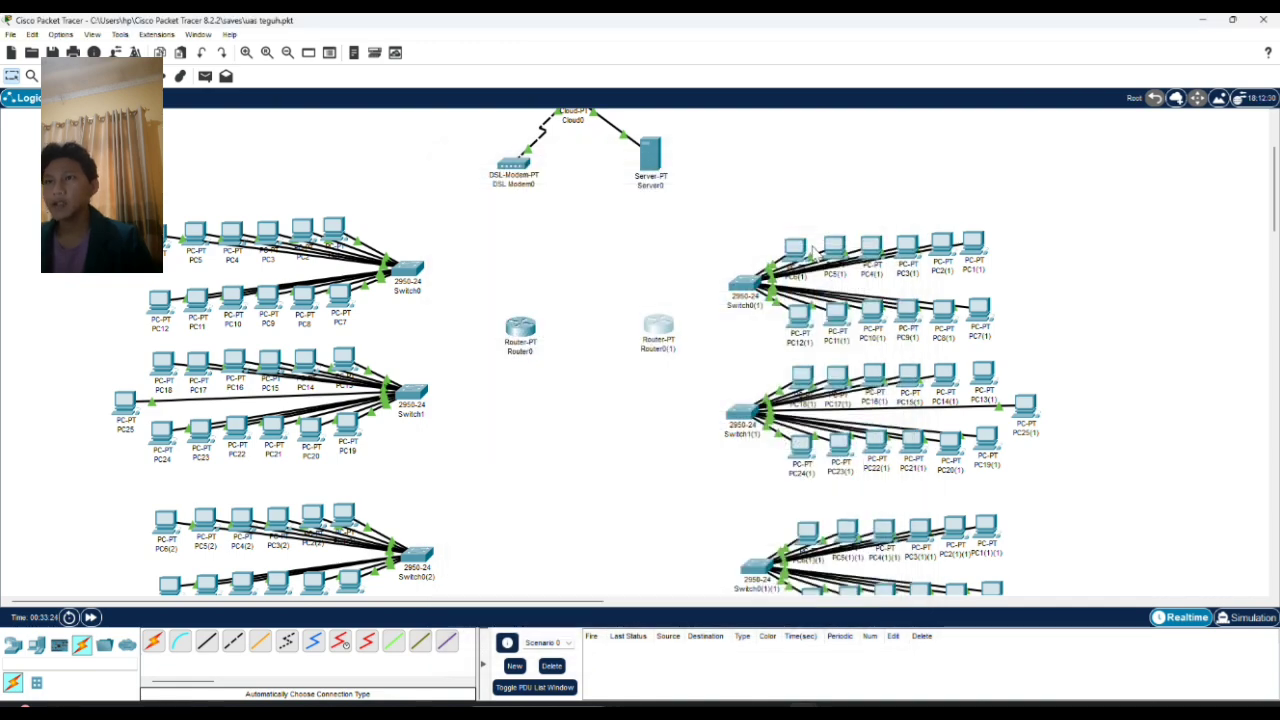
# Step: Fit Router0(2) with three PT-ROUTER-NM-1CE modules while it is powered off, and turn it on again
pyautogui.scroll(-4, 689, 366)
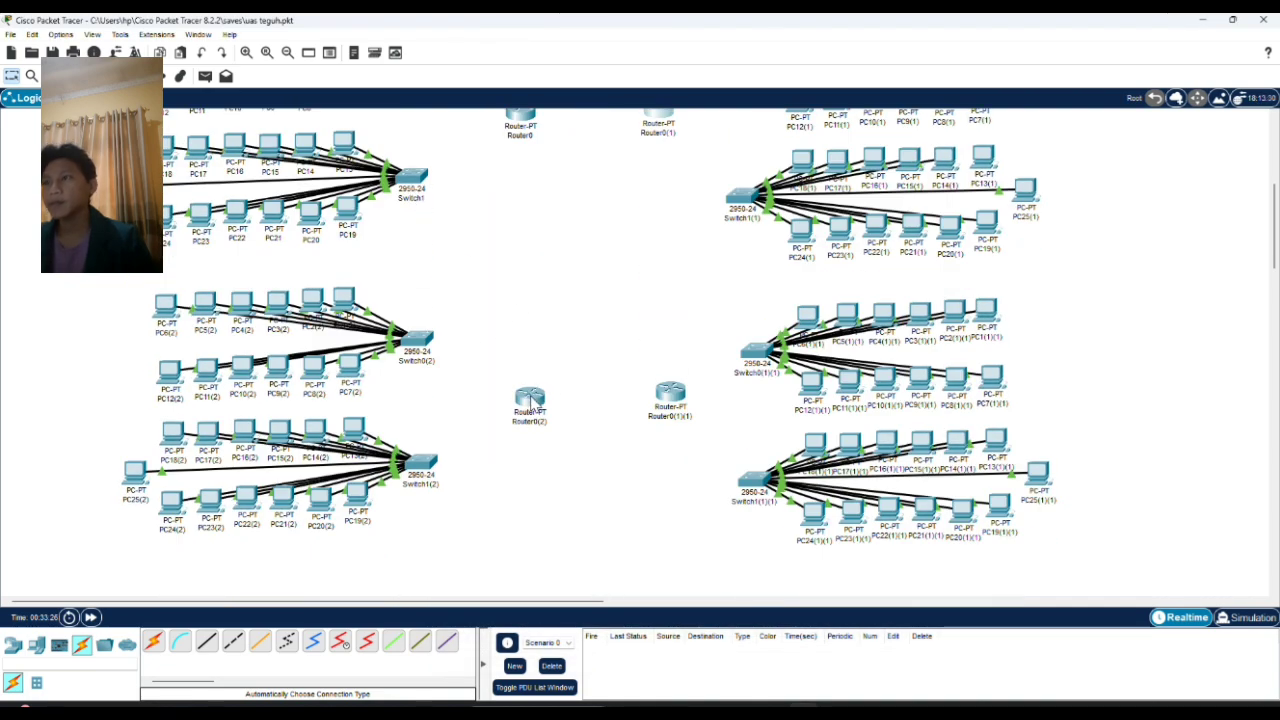
pyautogui.click(532, 401)
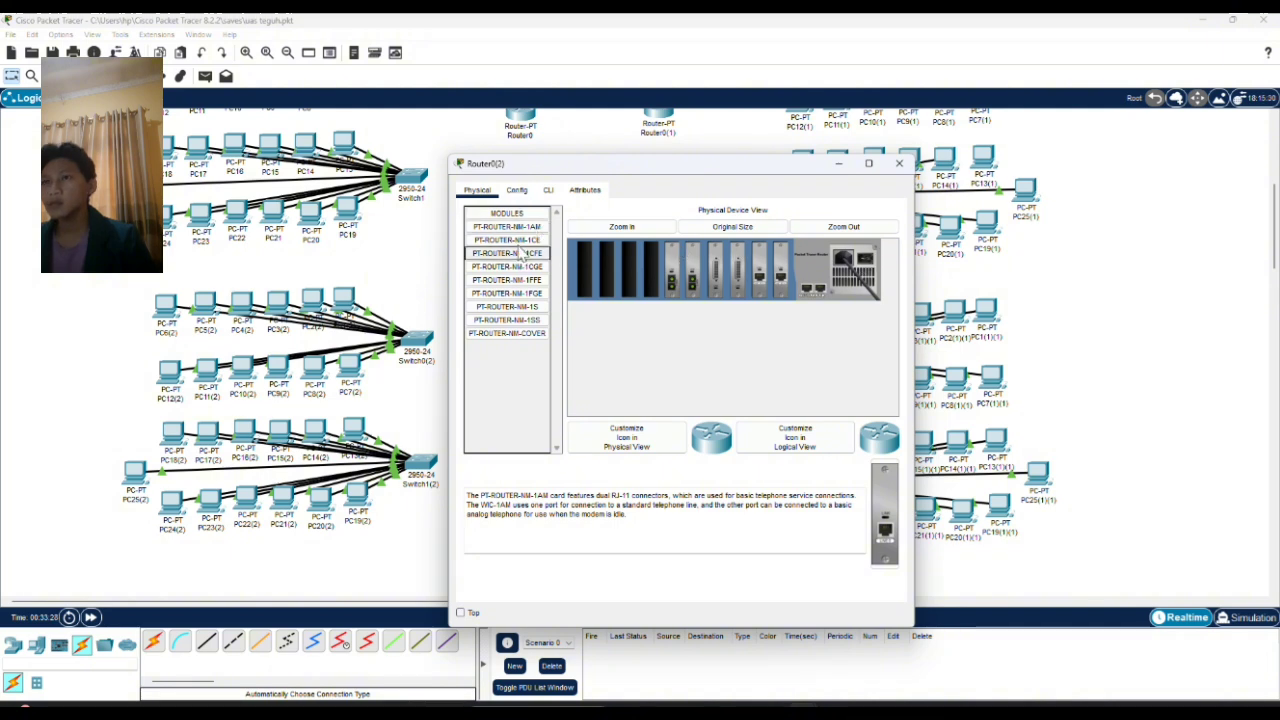
pyautogui.moveTo(507, 240); pyautogui.dragTo(652, 278)
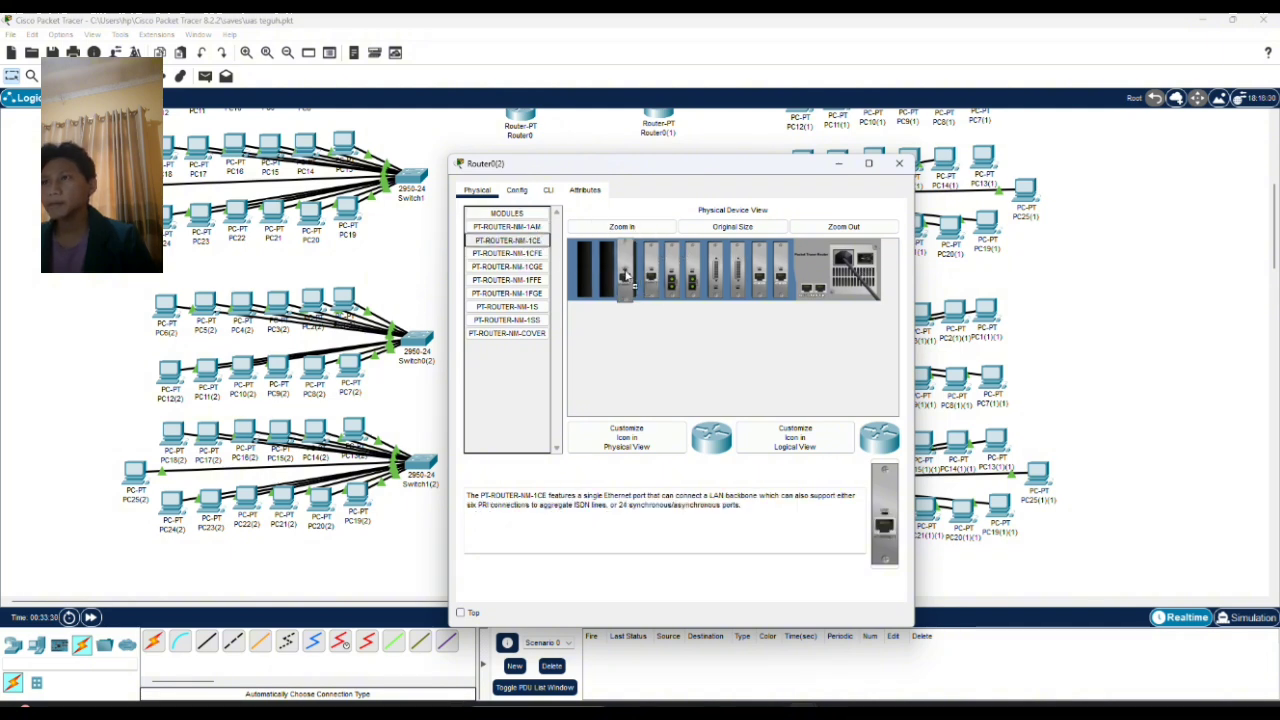
pyautogui.moveTo(538, 243); pyautogui.dragTo(617, 275)
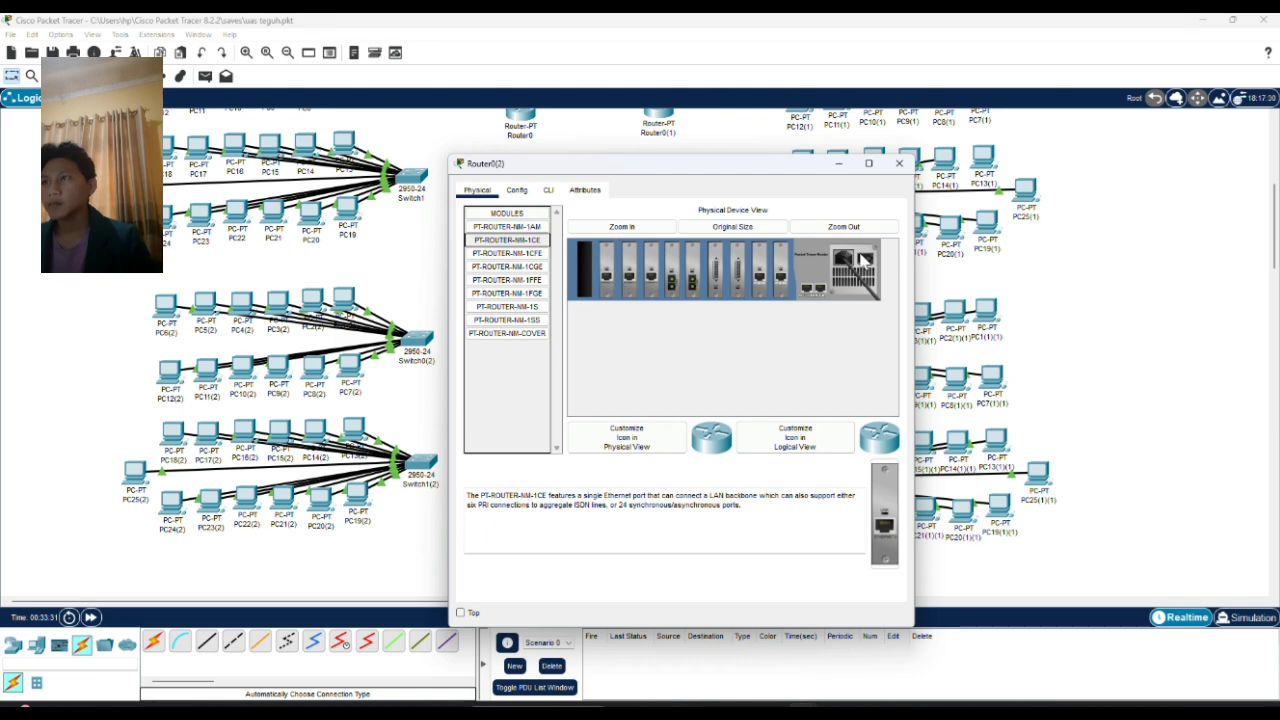
pyautogui.click(899, 164)
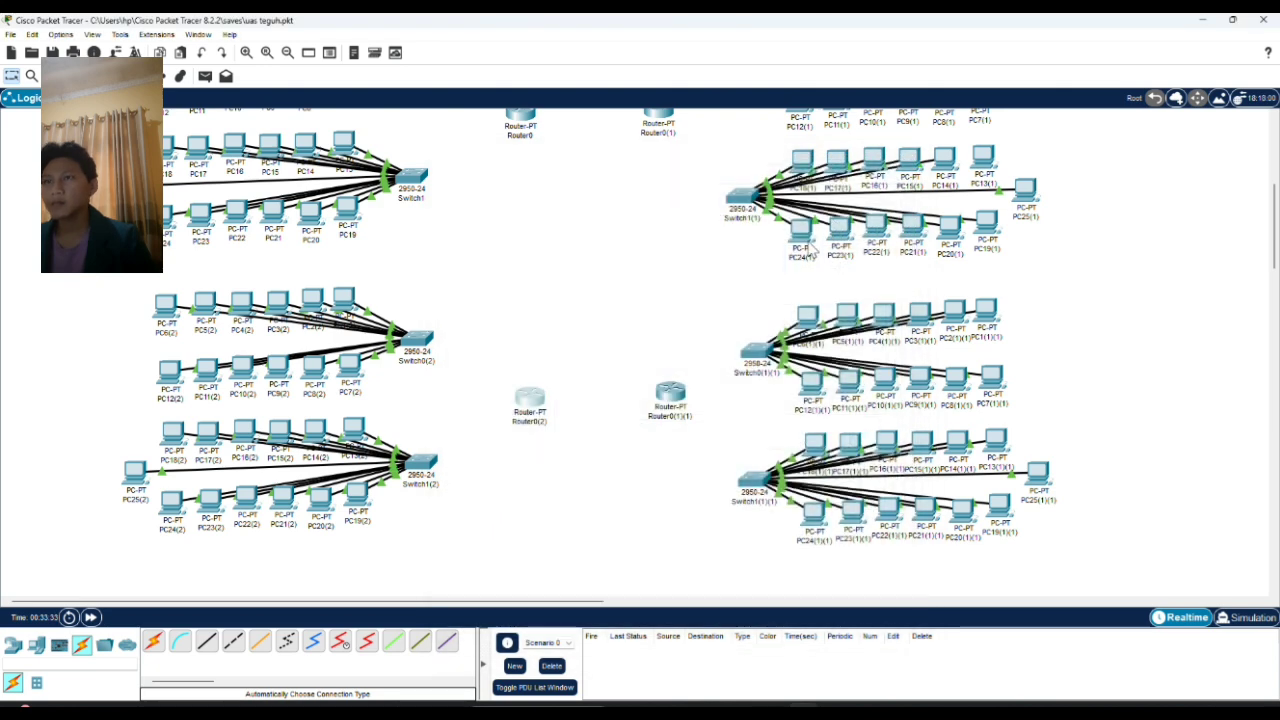
# Step: Equip the powered-off Router0(1)(1) with three PT-ROUTER-NM-1CE modules and close its device window
pyautogui.click(670, 395)
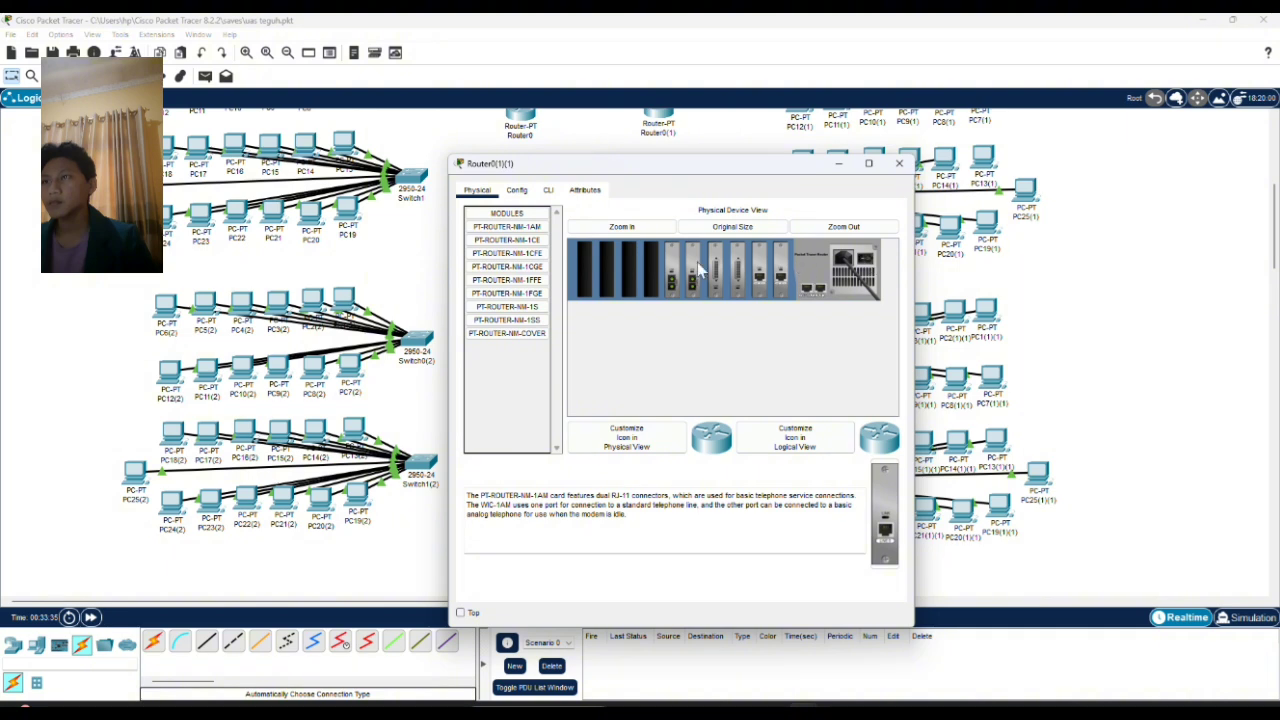
pyautogui.moveTo(507, 240); pyautogui.dragTo(605, 262)
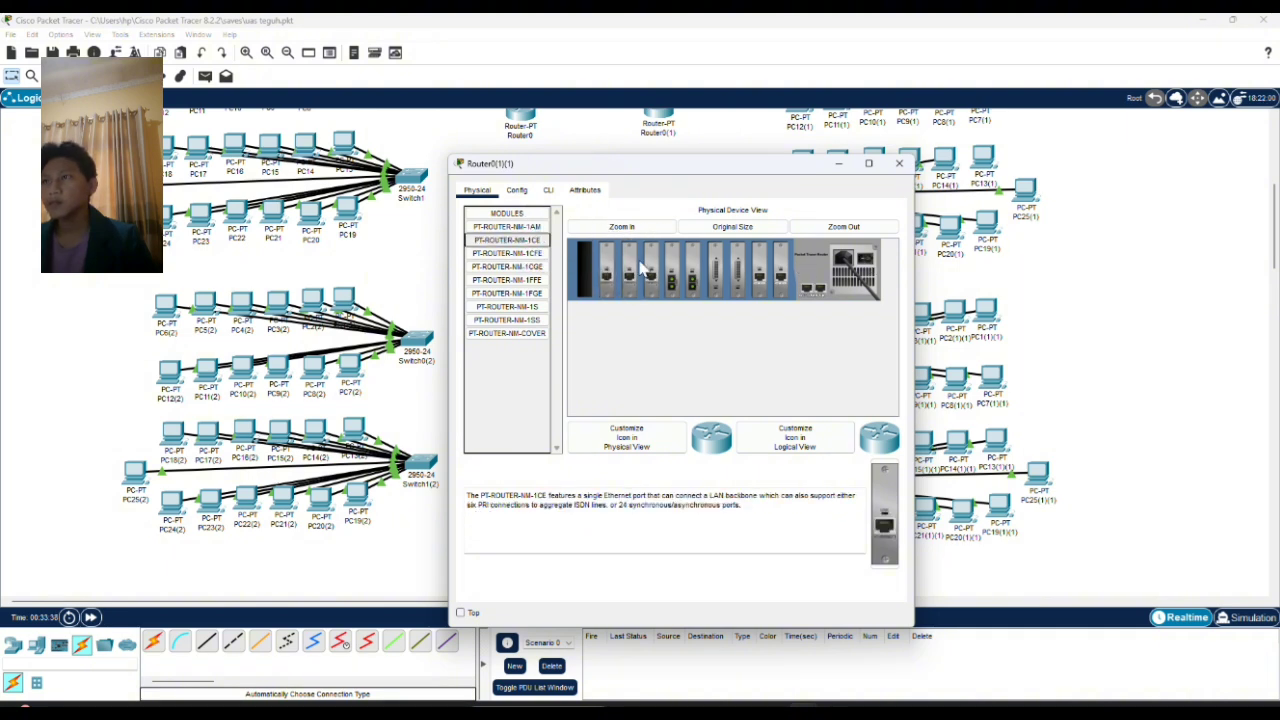
pyautogui.click(899, 163)
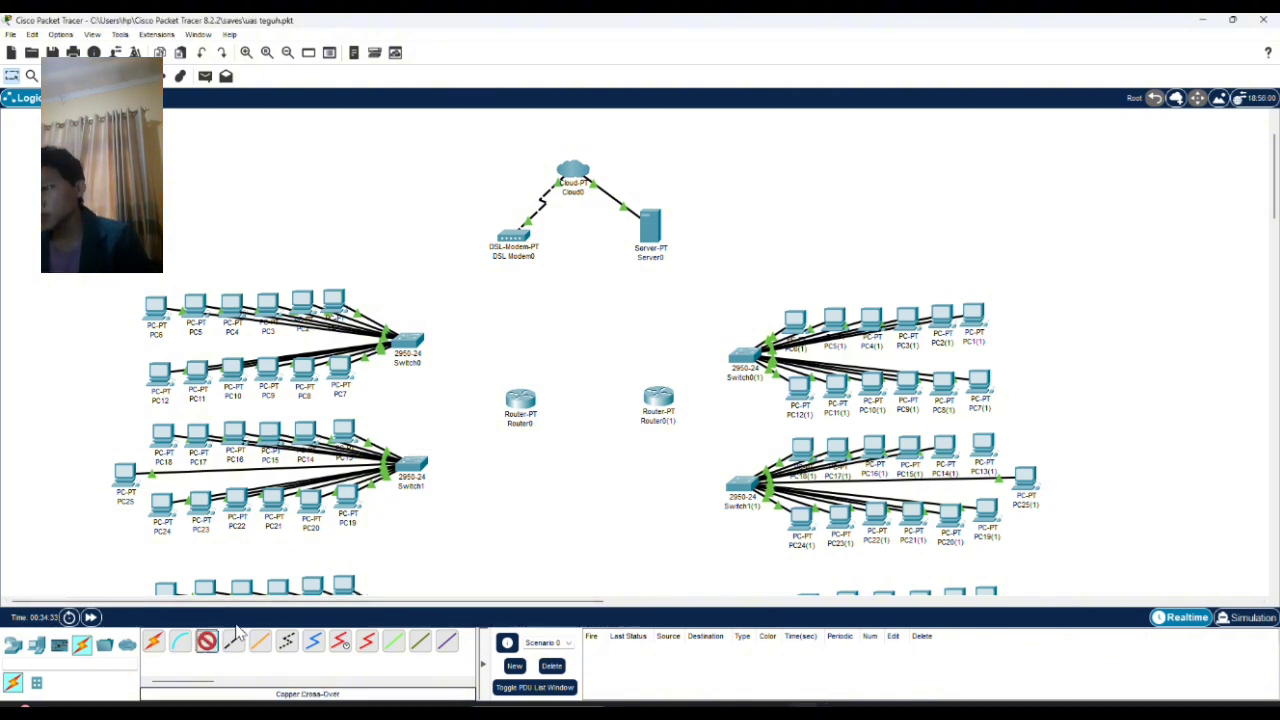
# Step: Connect Switch0's FastEthernet0/13 port to Router0's FastEthernet0/0 port with a copper straight-through cable
pyautogui.click(410, 341)
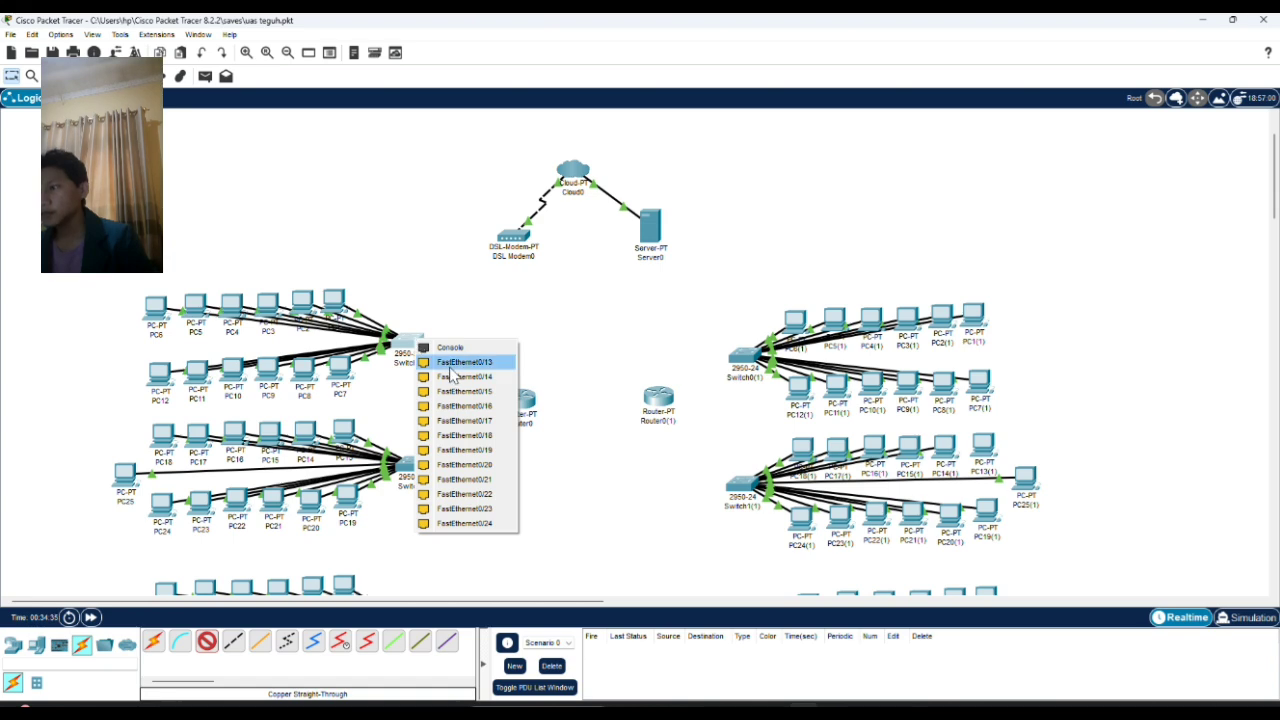
pyautogui.click(453, 364)
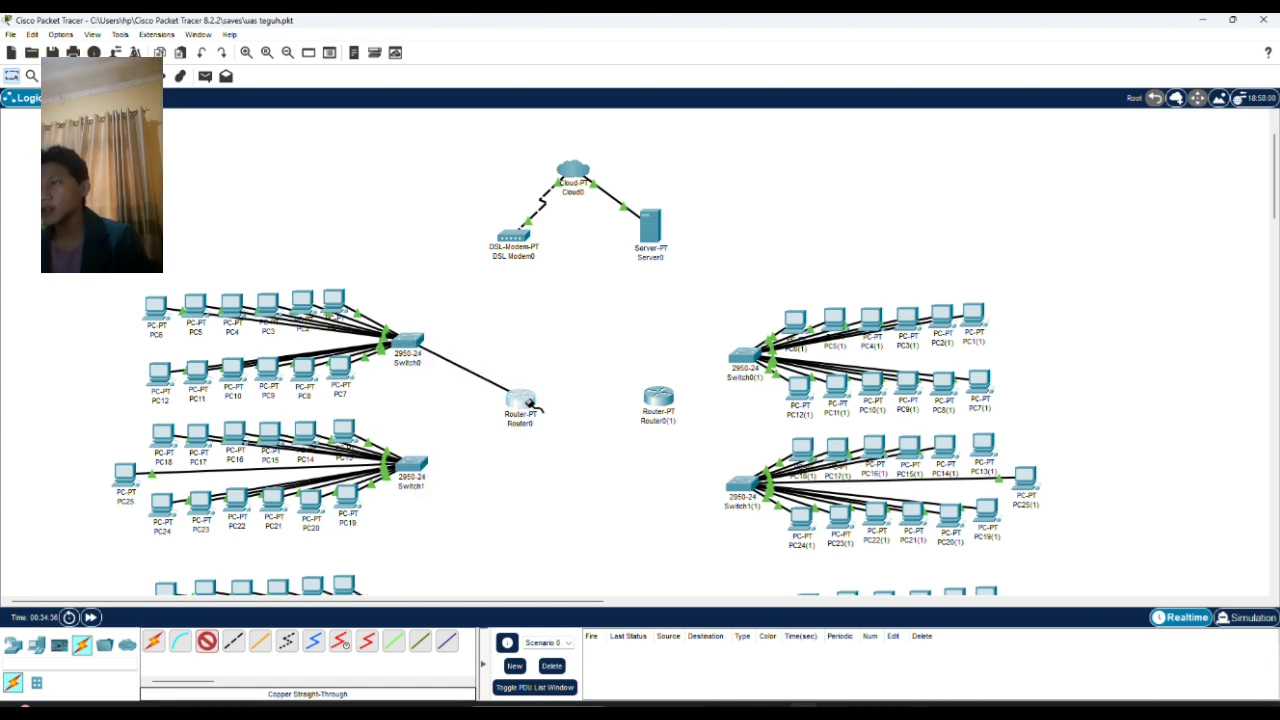
pyautogui.click(528, 406)
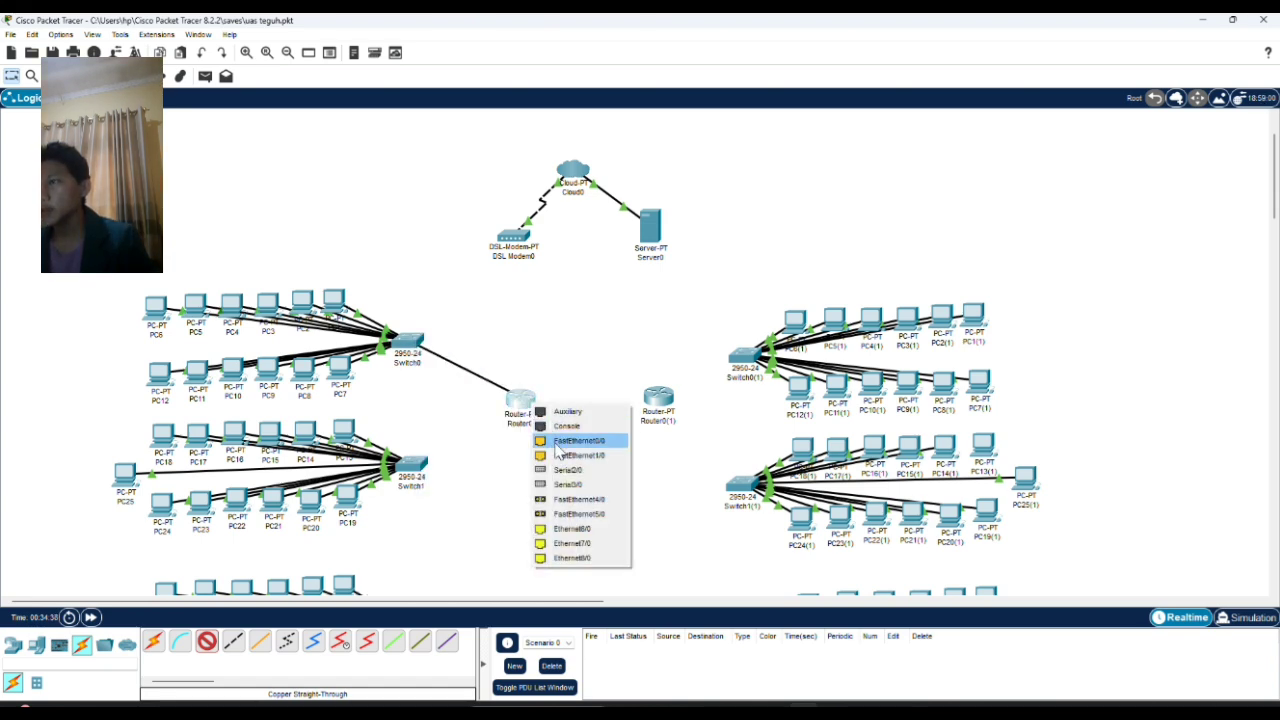
pyautogui.click(556, 443)
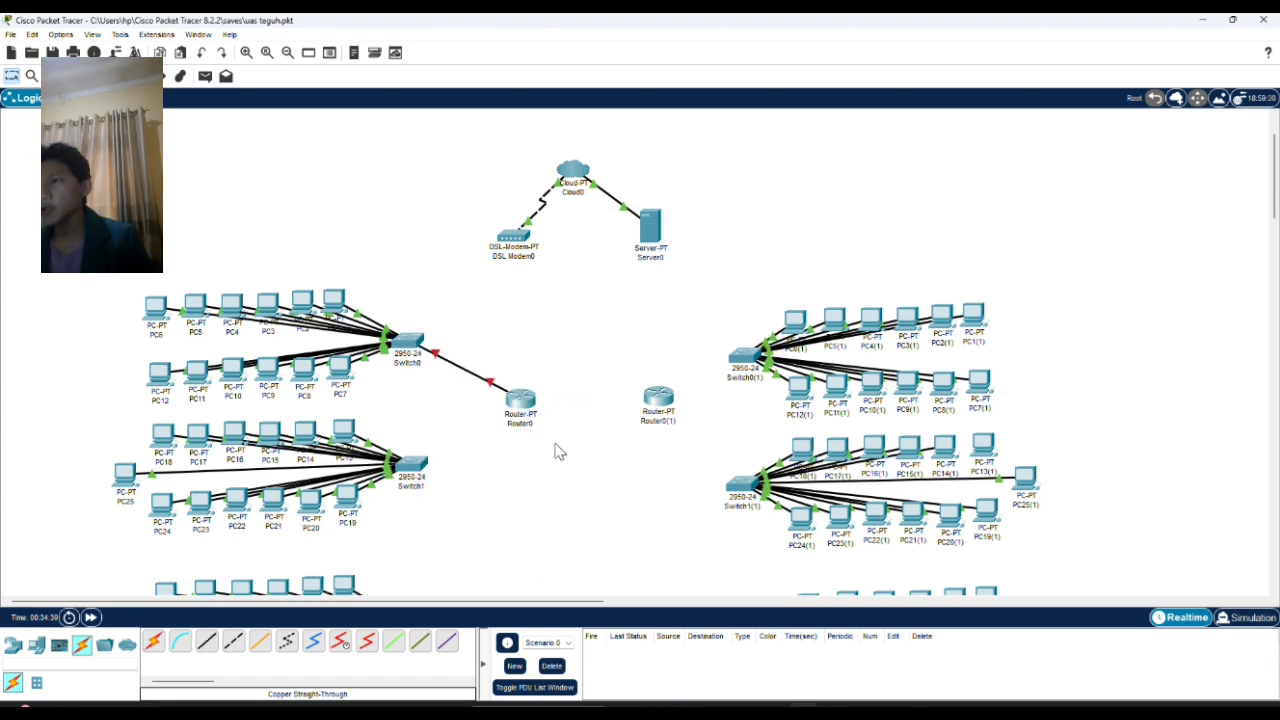
# Step: Connect Switch1's FastEthernet0/14 port to Router0's Ethernet6/0 port with a copper straight-through cable
pyautogui.click(207, 641)
pyautogui.click(411, 464)
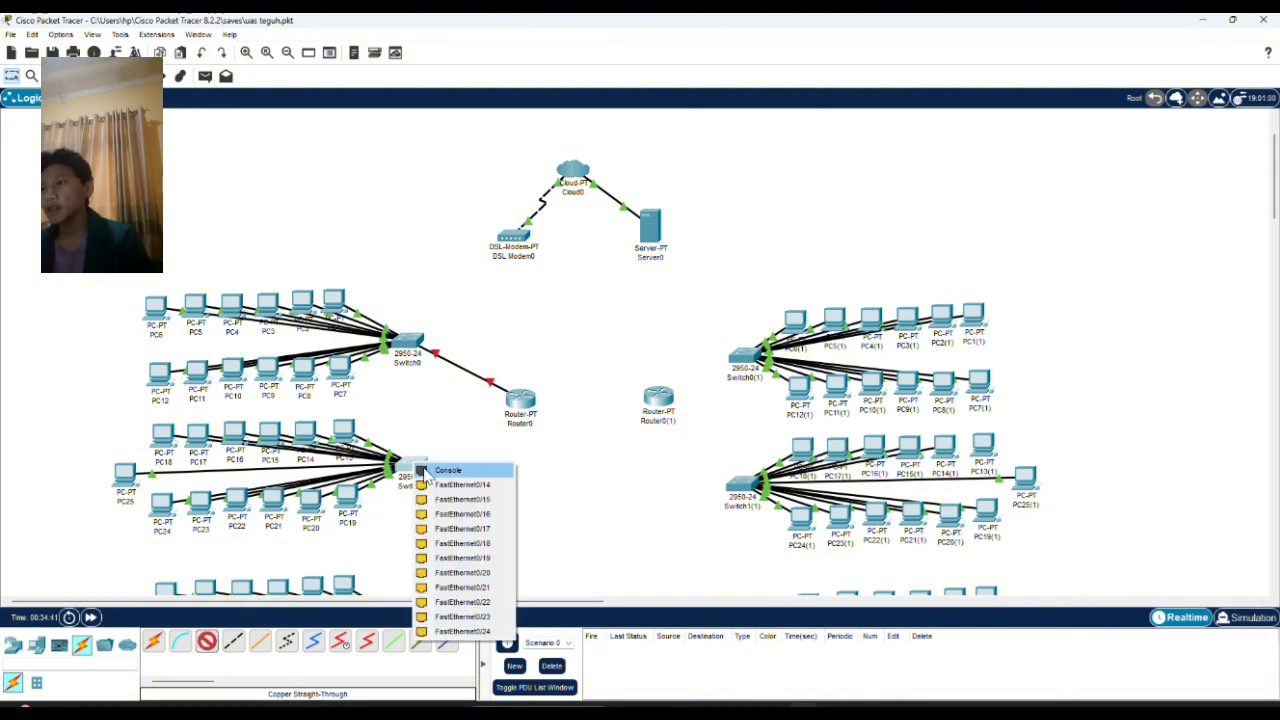
pyautogui.click(438, 485)
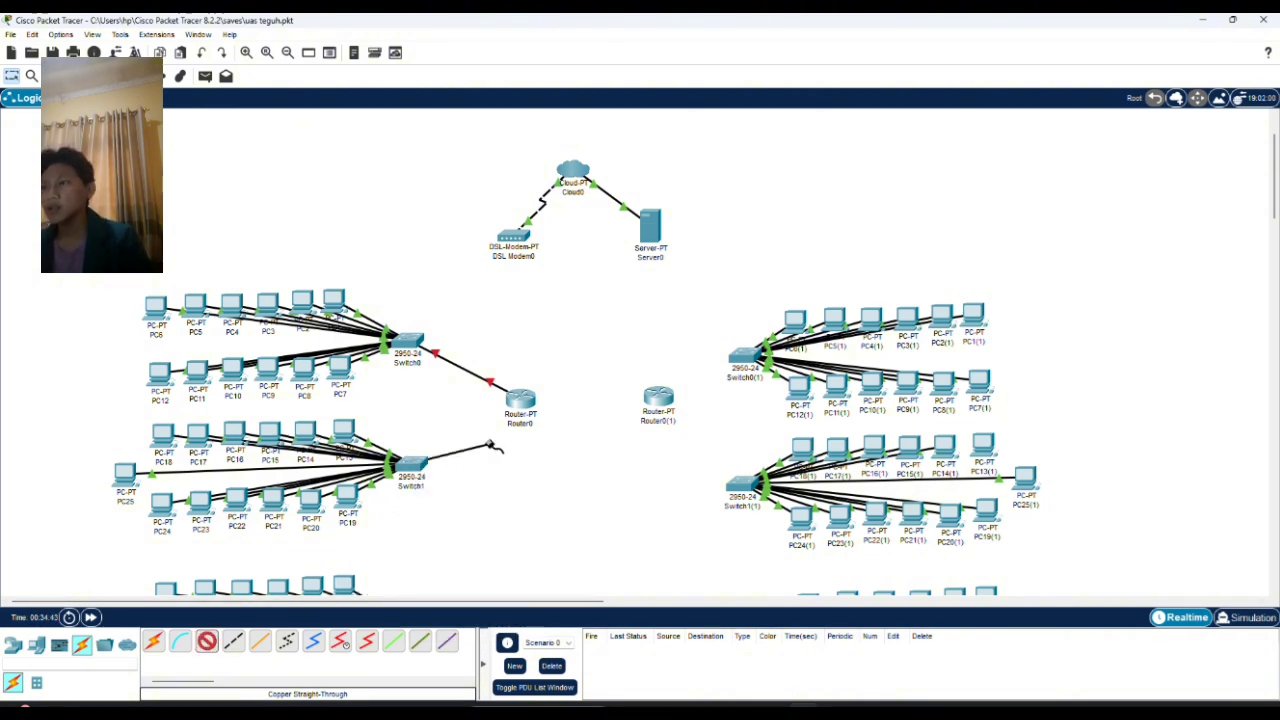
pyautogui.click(522, 404)
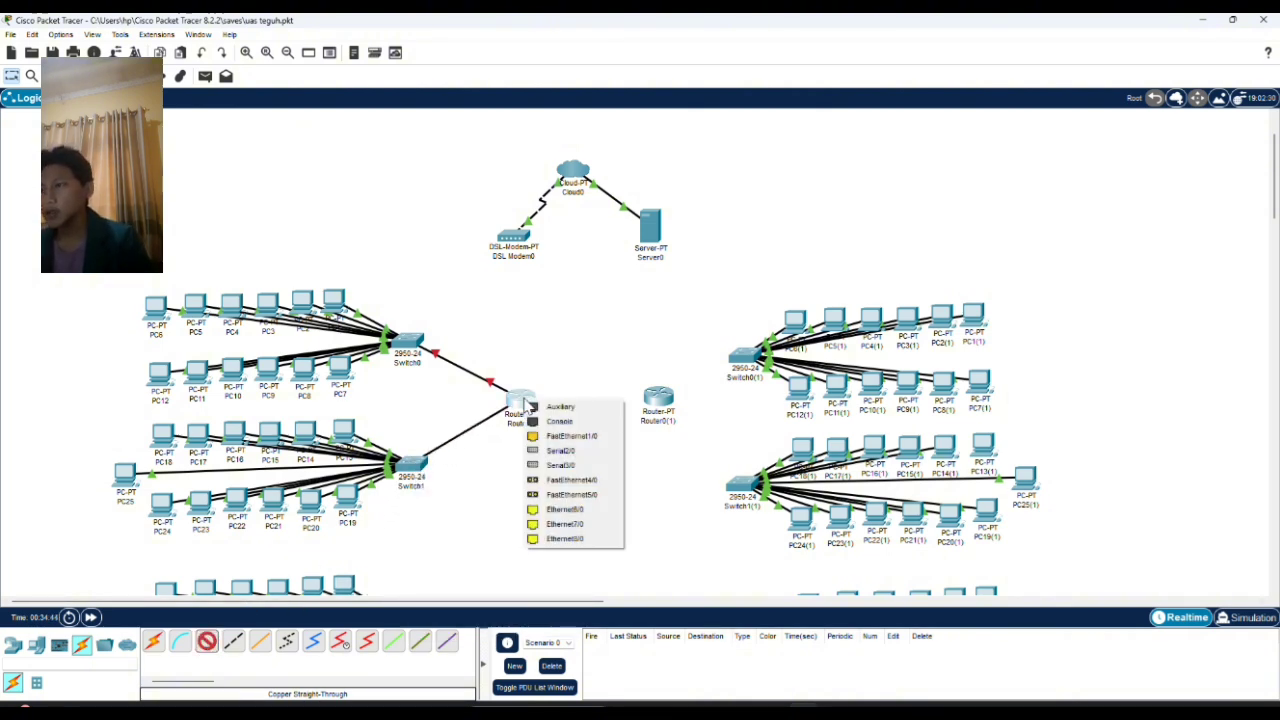
pyautogui.click(560, 509)
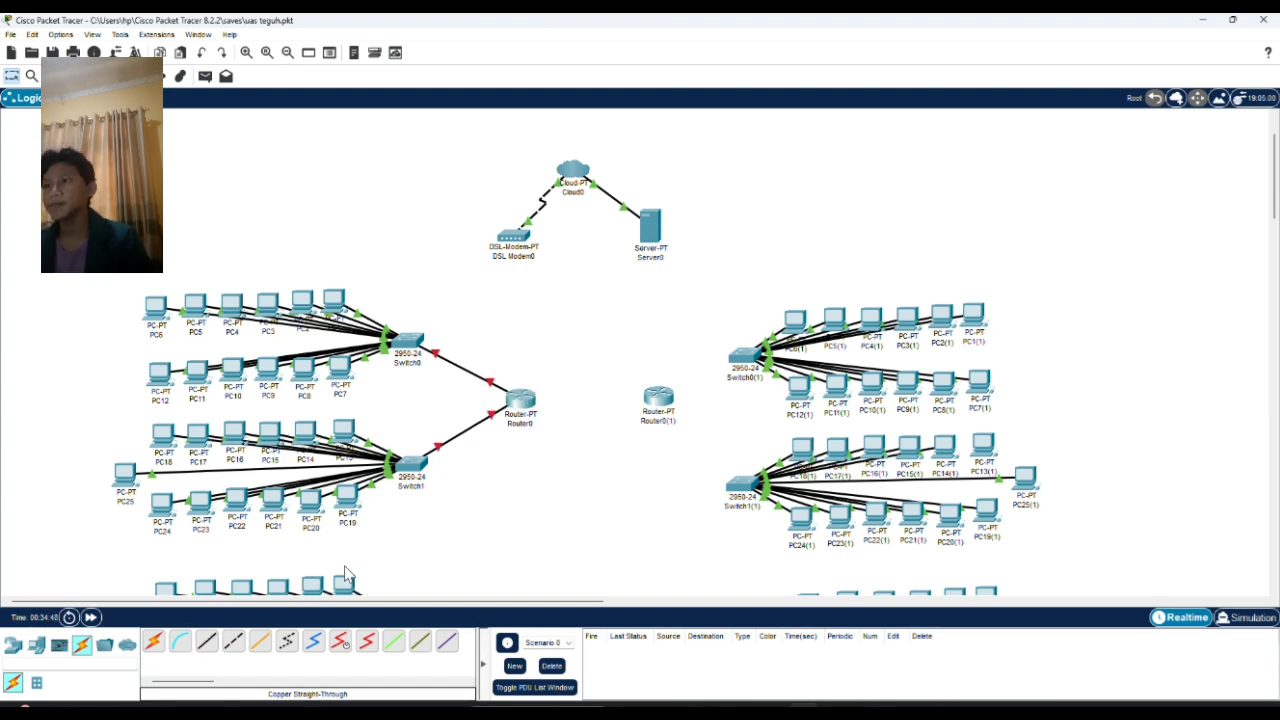
# Step: Connect Router0(1) to Switch0(1) with a copper straight-through cable
pyautogui.click(206, 640)
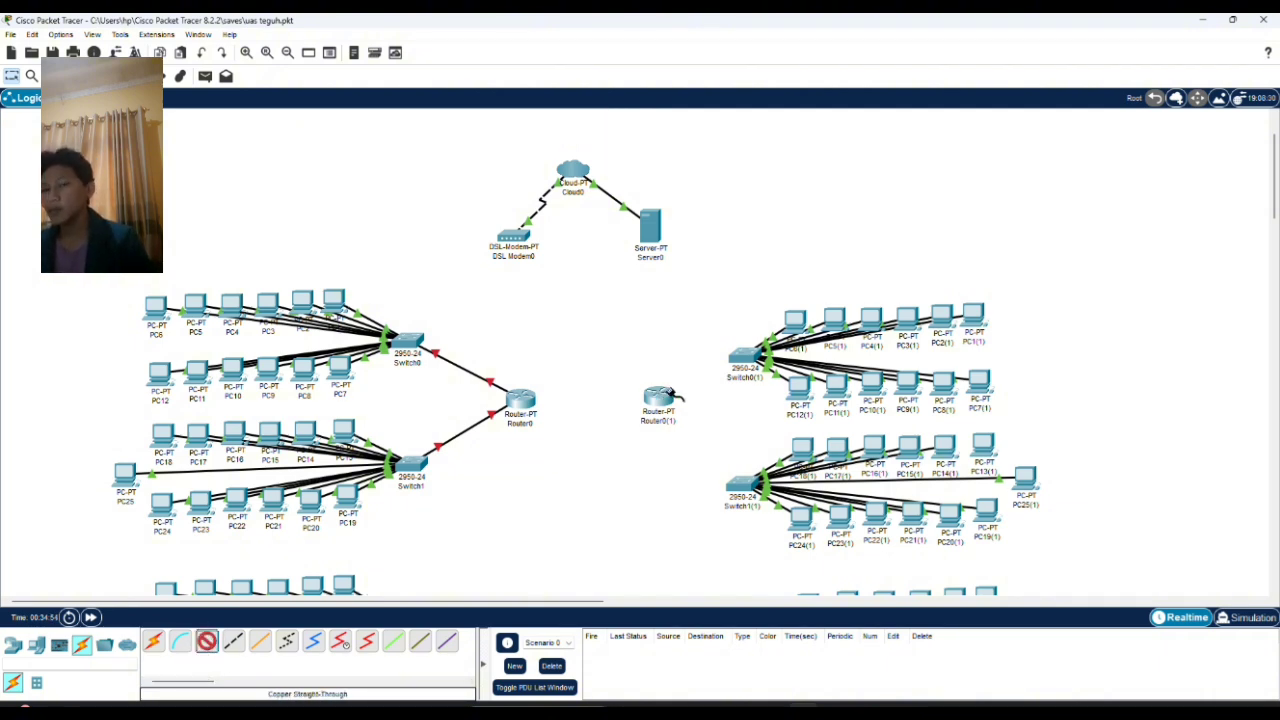
pyautogui.click(658, 398)
pyautogui.click(700, 428)
pyautogui.click(744, 357)
# Step: Connect Switch1(1)'s FastEthernet0/14 port to Router0(1) with a copper straight-through cable
pyautogui.click(745, 487)
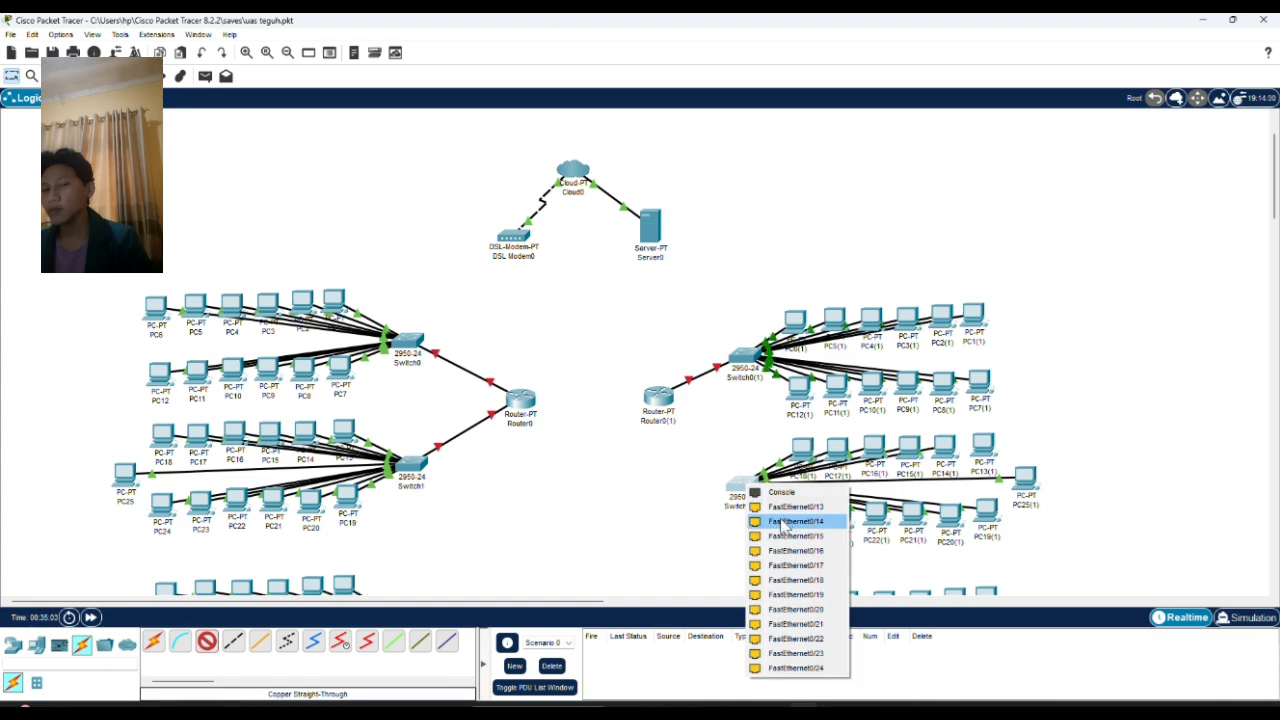
pyautogui.click(785, 524)
pyautogui.click(658, 400)
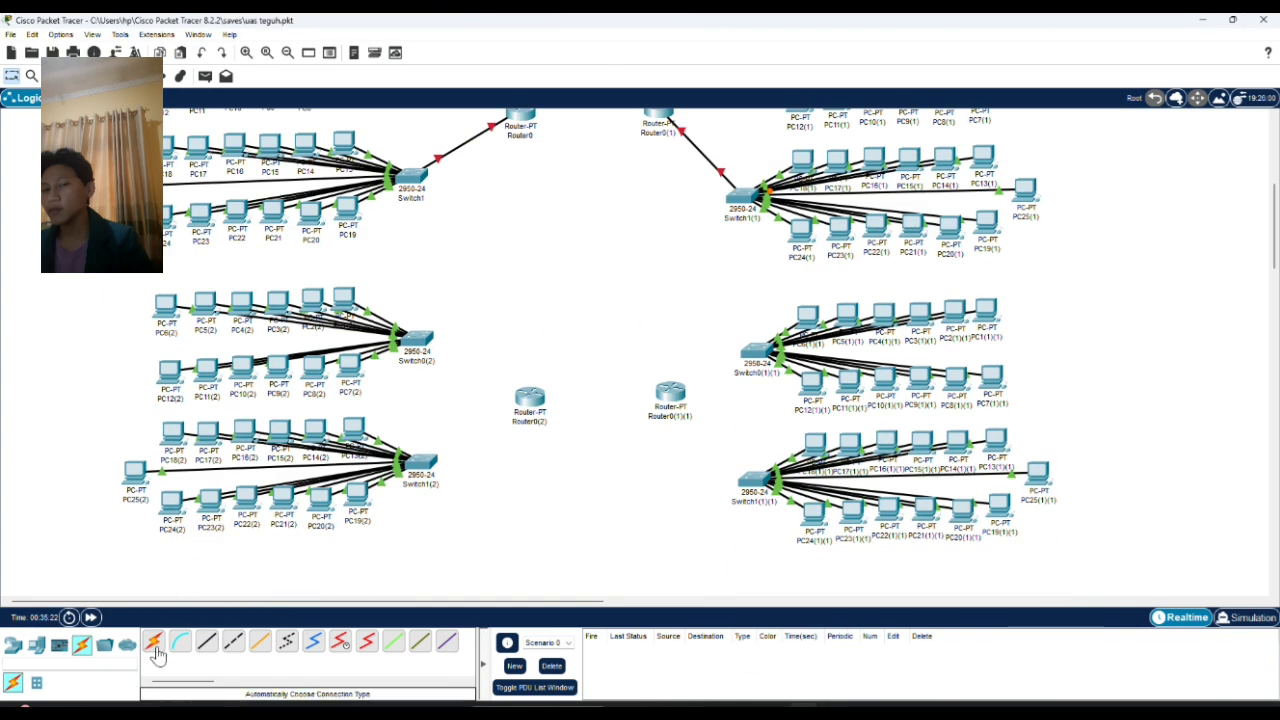
# Step: Move Switch0(2) slightly closer to its PCs, away from Router0(2)
pyautogui.click(206, 640)
pyautogui.click(419, 334)
pyautogui.moveTo(417, 340); pyautogui.dragTo(399, 333)
# Step: Connect Switch0(2) to Router0(2) with a copper straight-through cable
pyautogui.click(207, 642)
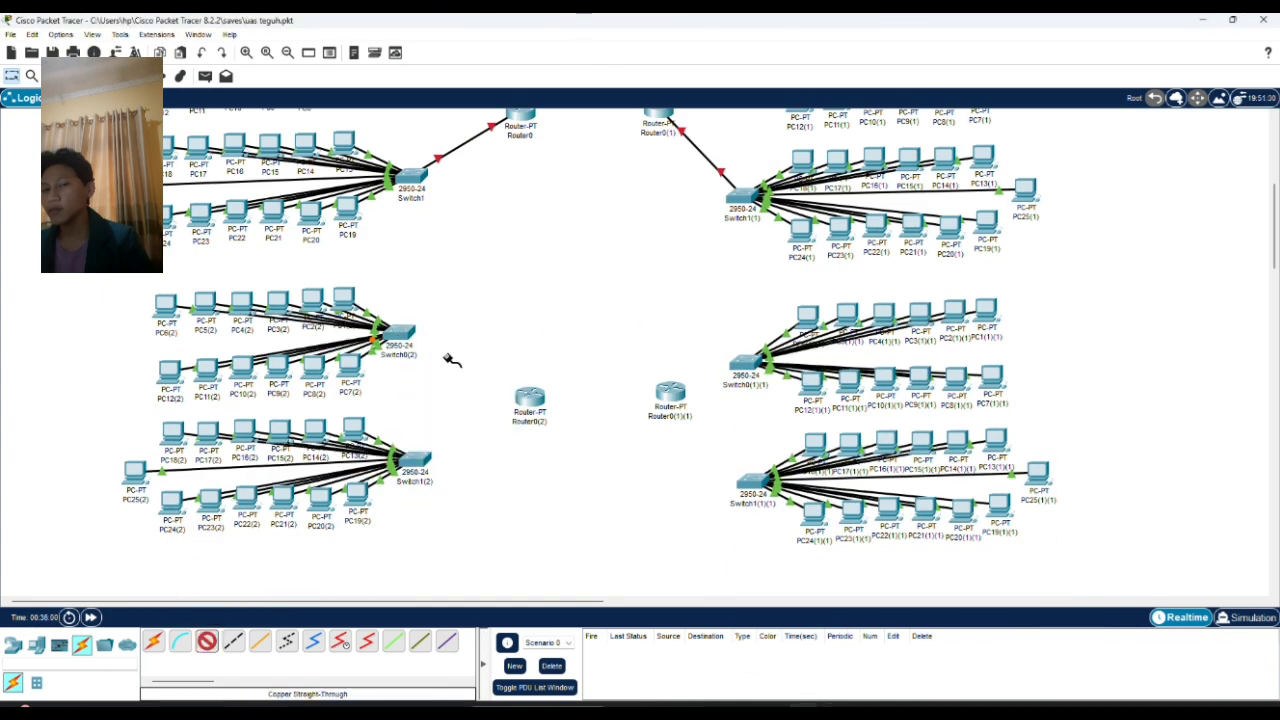
pyautogui.click(402, 333)
pyautogui.click(440, 357)
pyautogui.click(529, 398)
pyautogui.click(568, 426)
# Step: Connect Switch1(2) to Router0(2) with a copper straight-through cable
pyautogui.click(207, 641)
pyautogui.click(420, 460)
pyautogui.click(537, 397)
pyautogui.click(585, 437)
# Step: Connect Switch0(1)(1)'s FastEthernet0/13 port to Router0(1)(1) with a copper straight-through cable
pyautogui.click(207, 641)
pyautogui.click(747, 364)
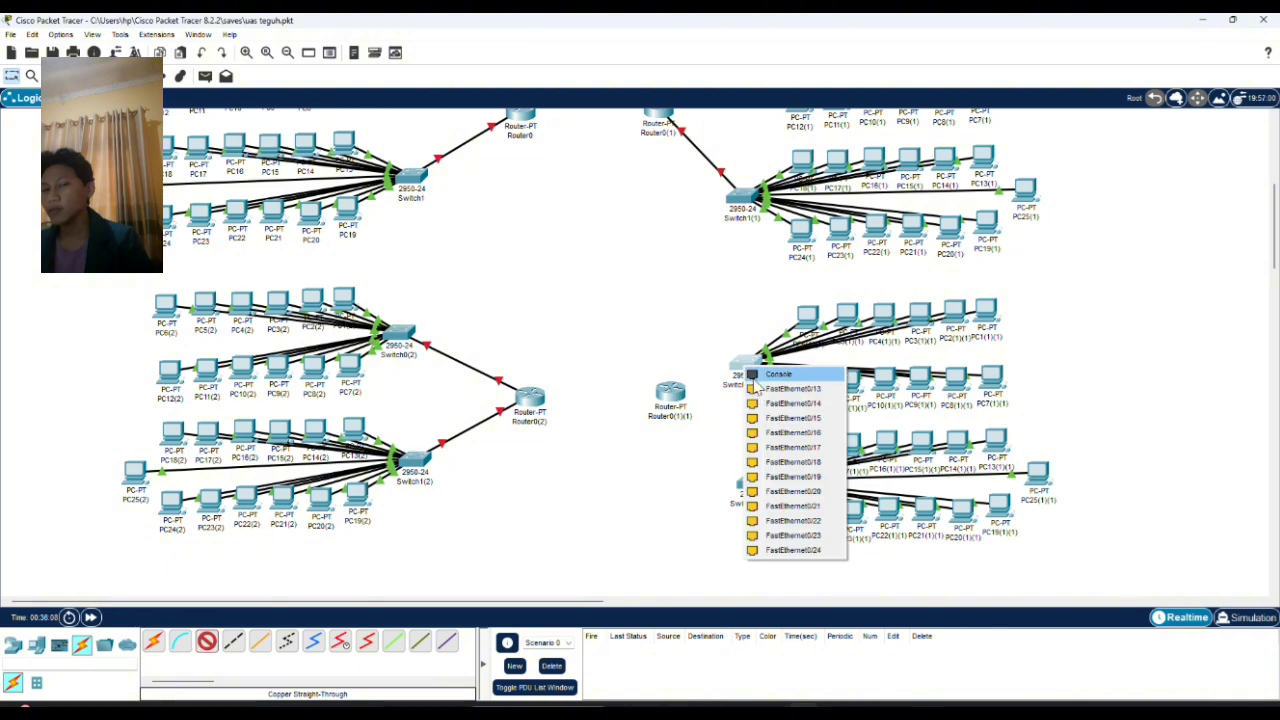
pyautogui.click(785, 389)
pyautogui.click(678, 394)
pyautogui.click(745, 432)
# Step: Connect Switch1(1)(1) to Router0(1)(1) with a copper straight-through cable
pyautogui.click(207, 641)
pyautogui.click(745, 485)
pyautogui.click(790, 510)
pyautogui.click(660, 395)
pyautogui.click(705, 430)
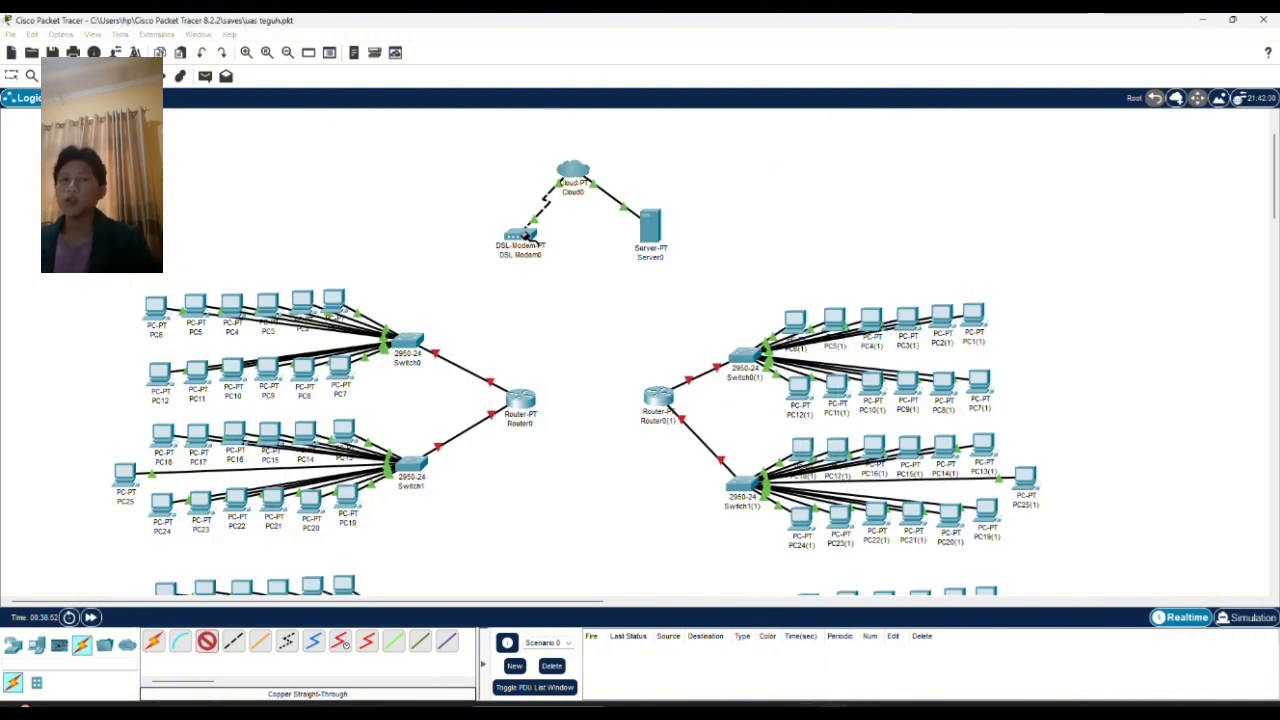
# Step: Connect DSL Modem0 to Router0's FastEthernet1/0 port with a copper straight-through cable
pyautogui.click(524, 238)
pyautogui.click(552, 244)
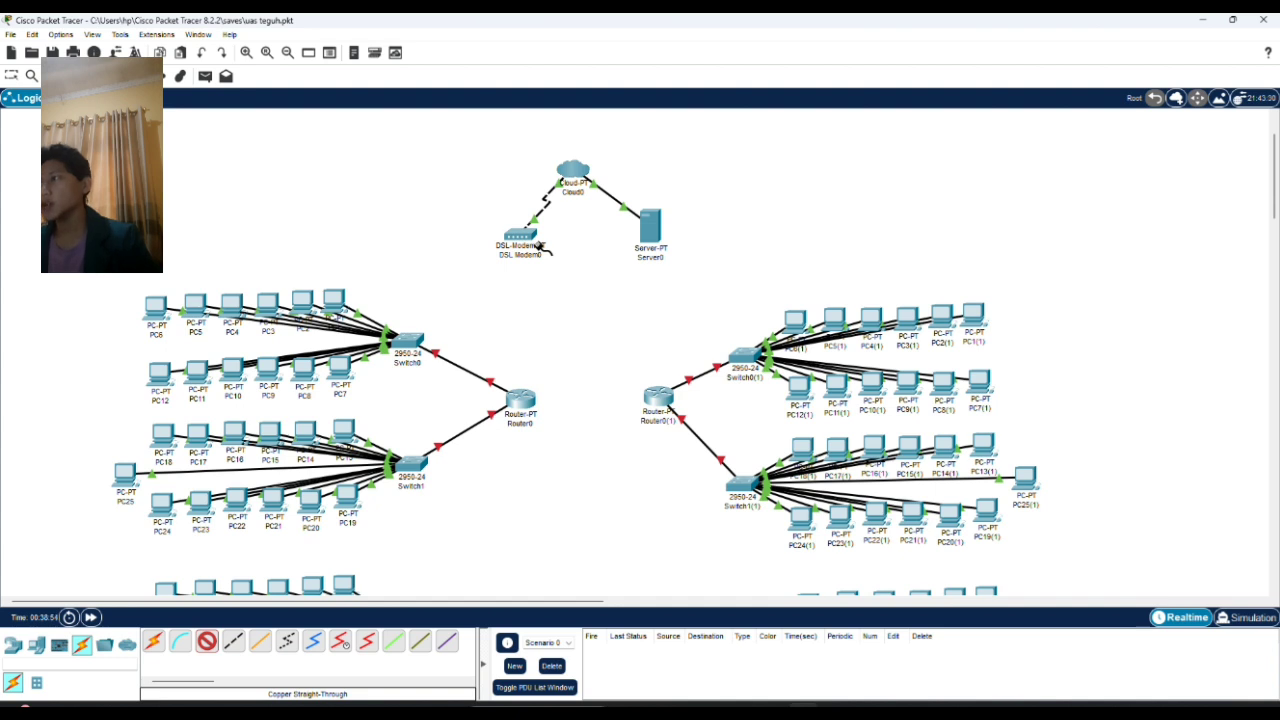
pyautogui.click(522, 401)
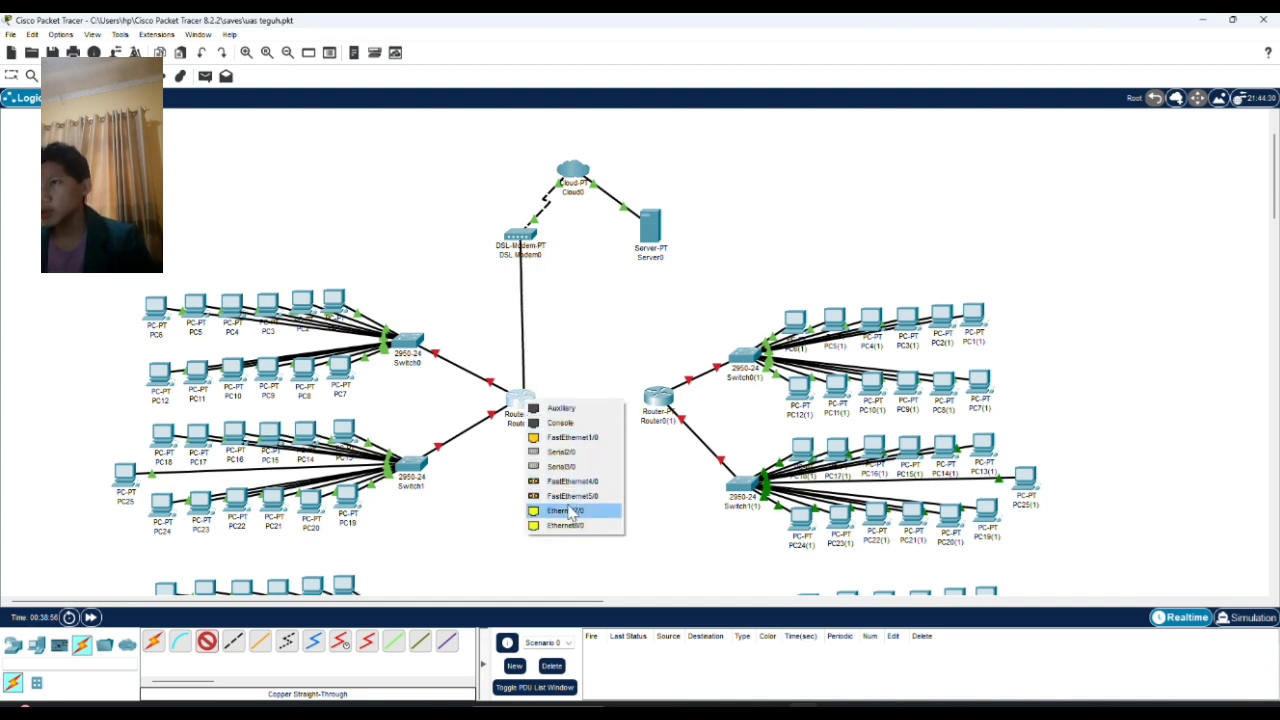
pyautogui.click(576, 438)
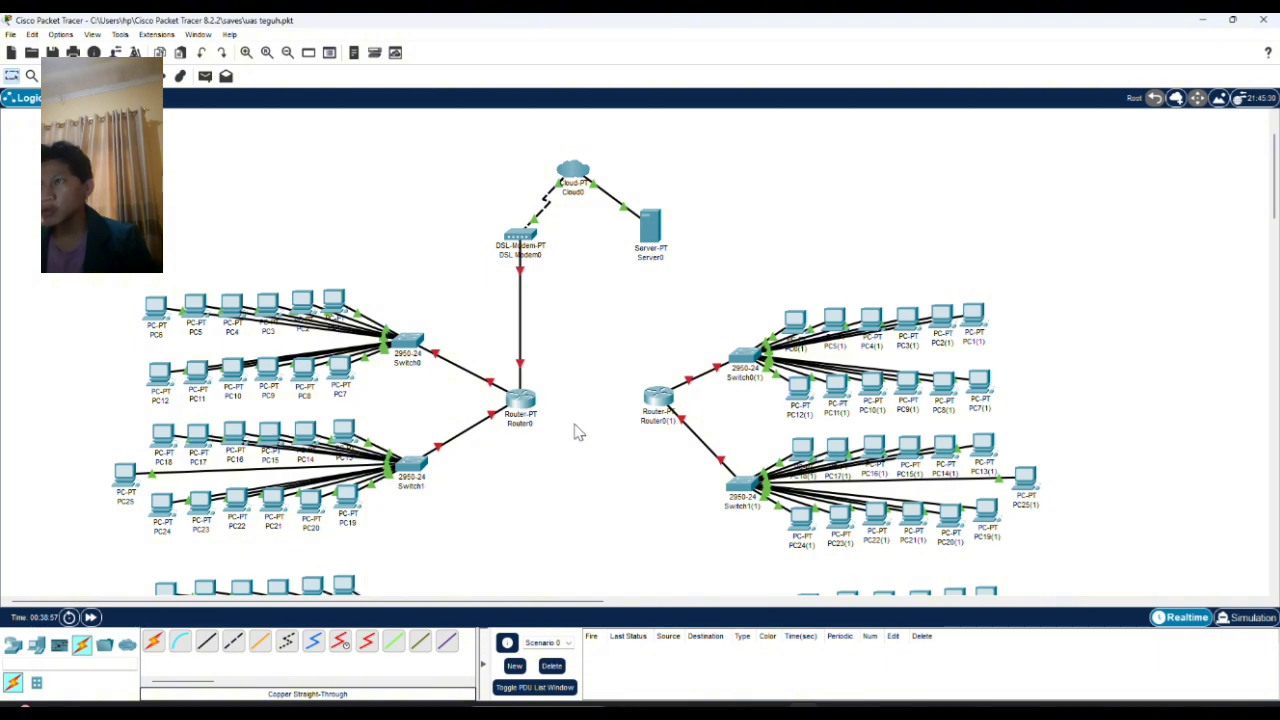
# Step: Connect Router0 to Router0(1) with a copper cross-over cable, using the Ethernet7/0 port on both routers
pyautogui.click(233, 642)
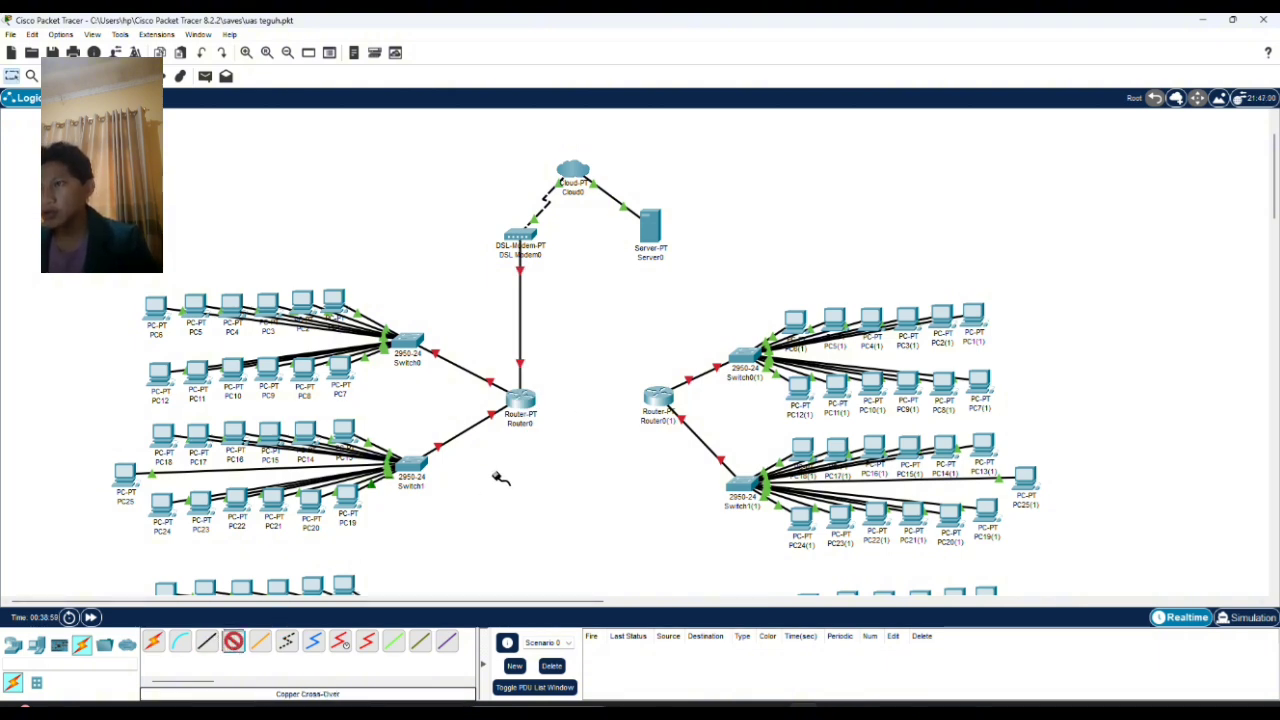
pyautogui.click(521, 400)
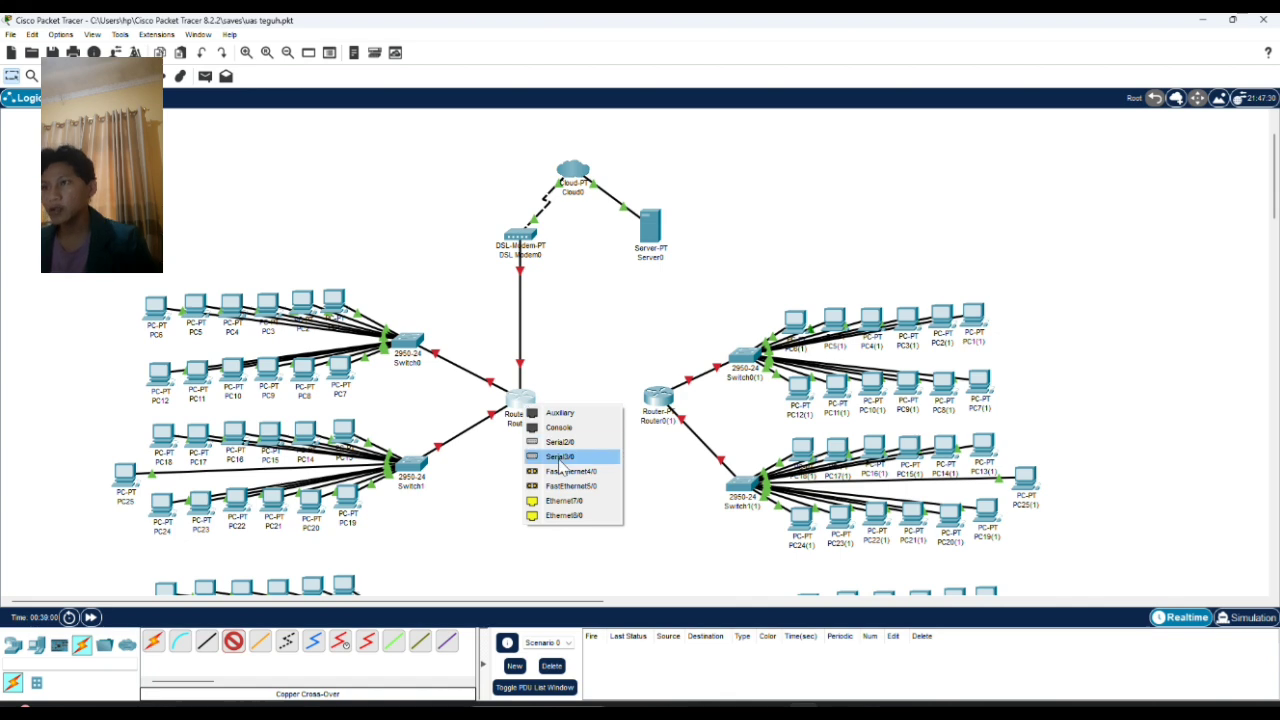
pyautogui.click(564, 501)
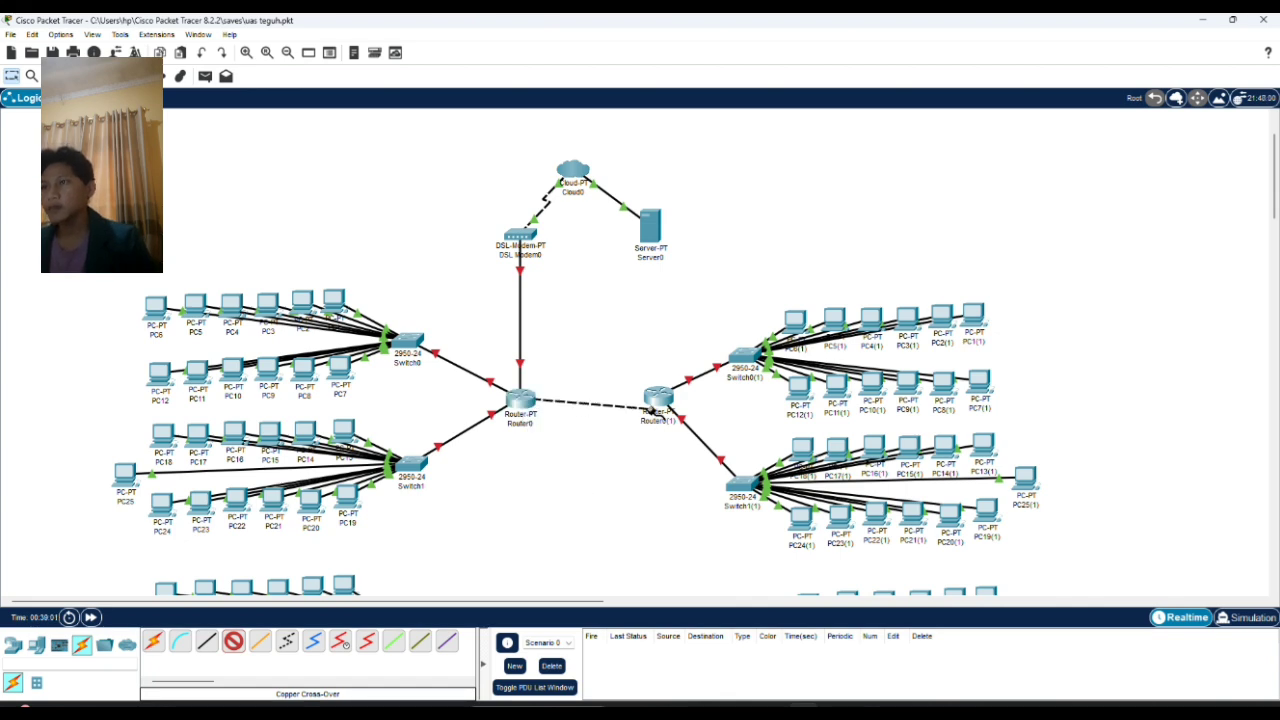
pyautogui.click(658, 398)
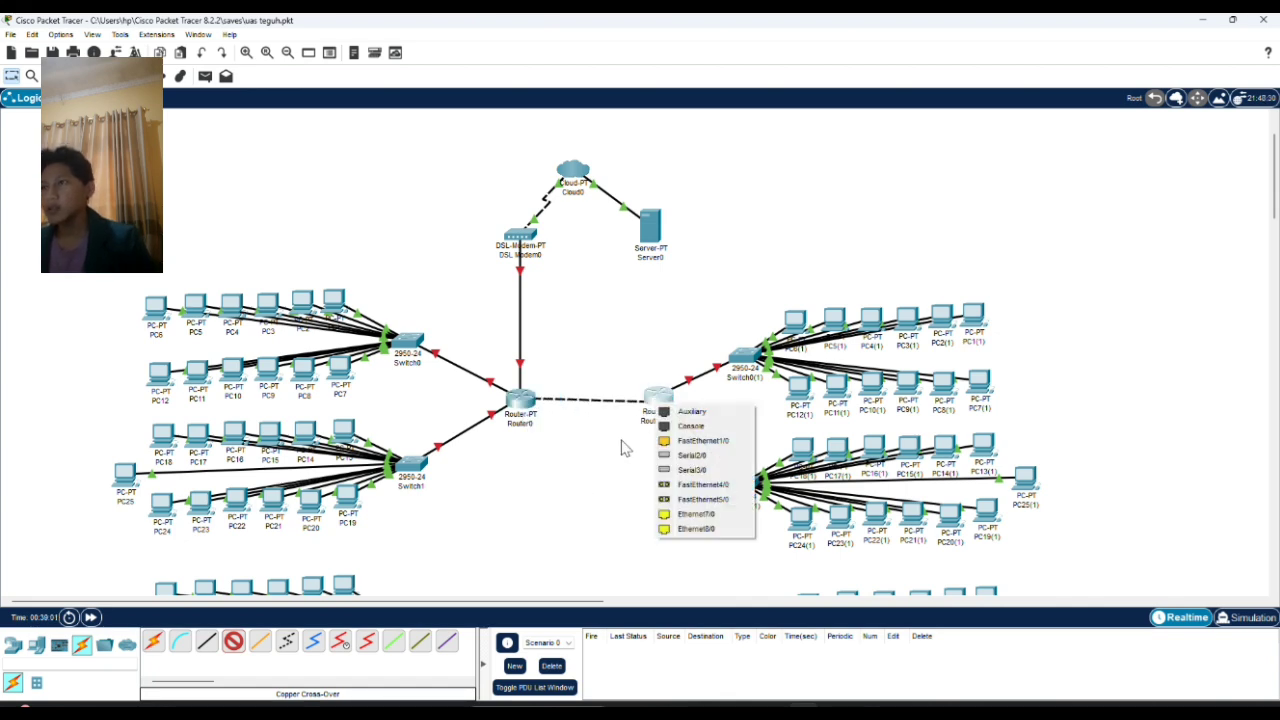
pyautogui.click(680, 514)
# Step: Connect Router0(2) to Router0(1)(1) with a copper cross-over cable, using the Ethernet7/0 port on both routers
pyautogui.scroll(-3, 610, 500)
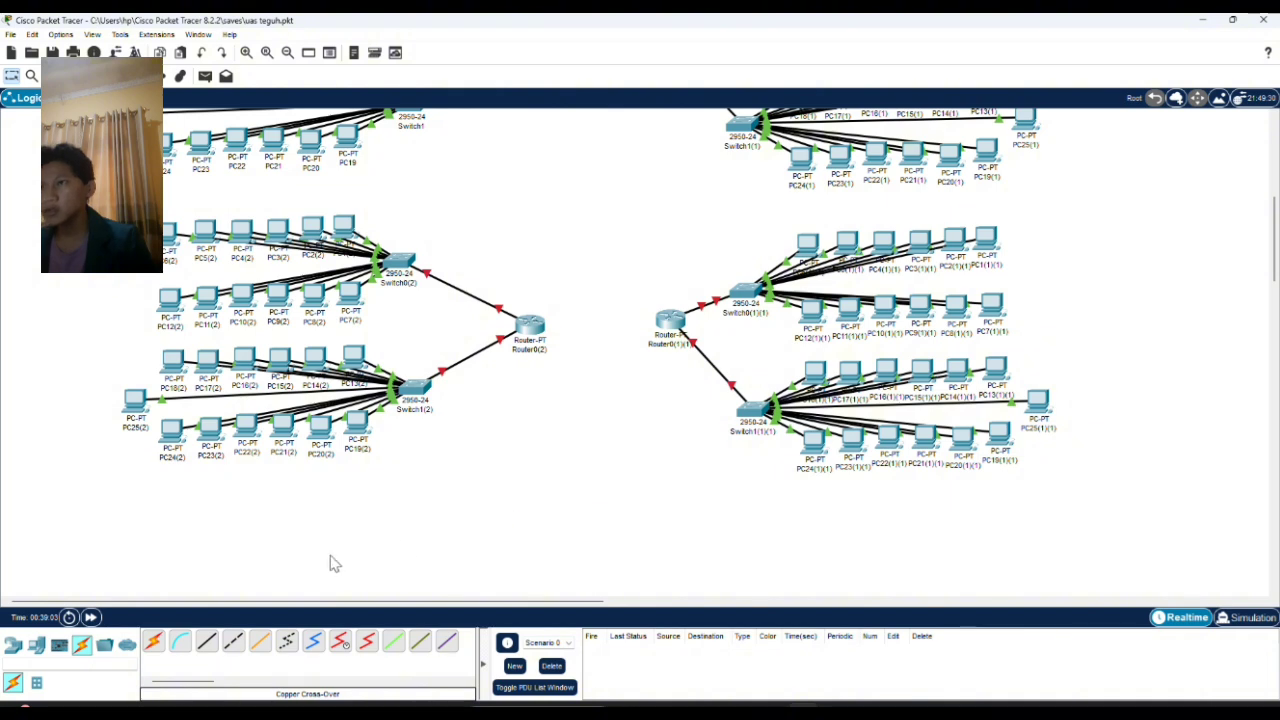
pyautogui.click(233, 641)
pyautogui.click(521, 333)
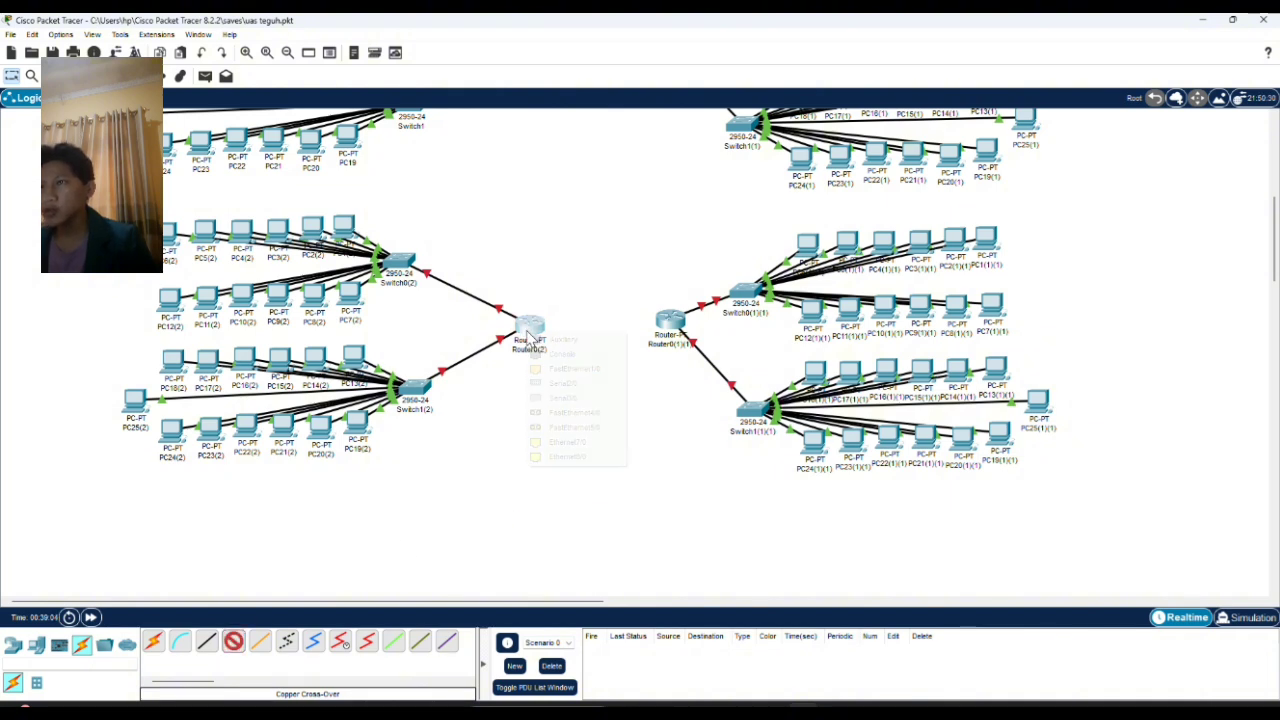
pyautogui.click(590, 450)
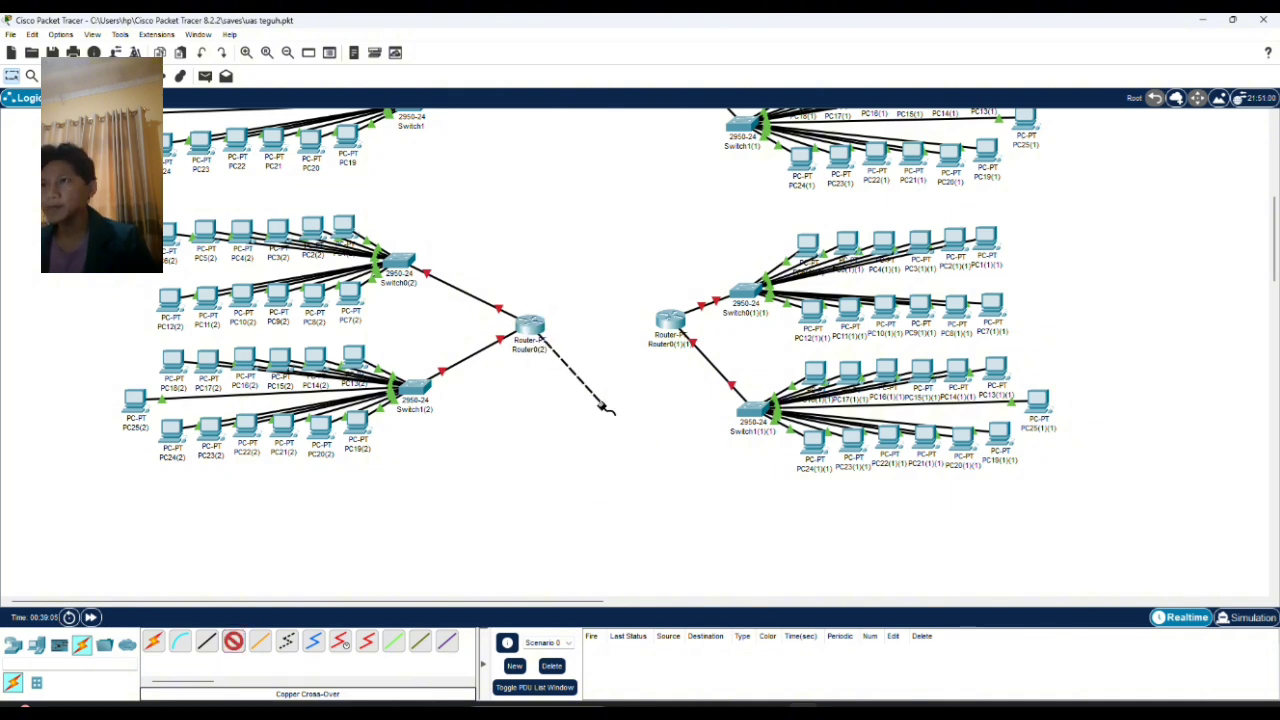
pyautogui.click(668, 320)
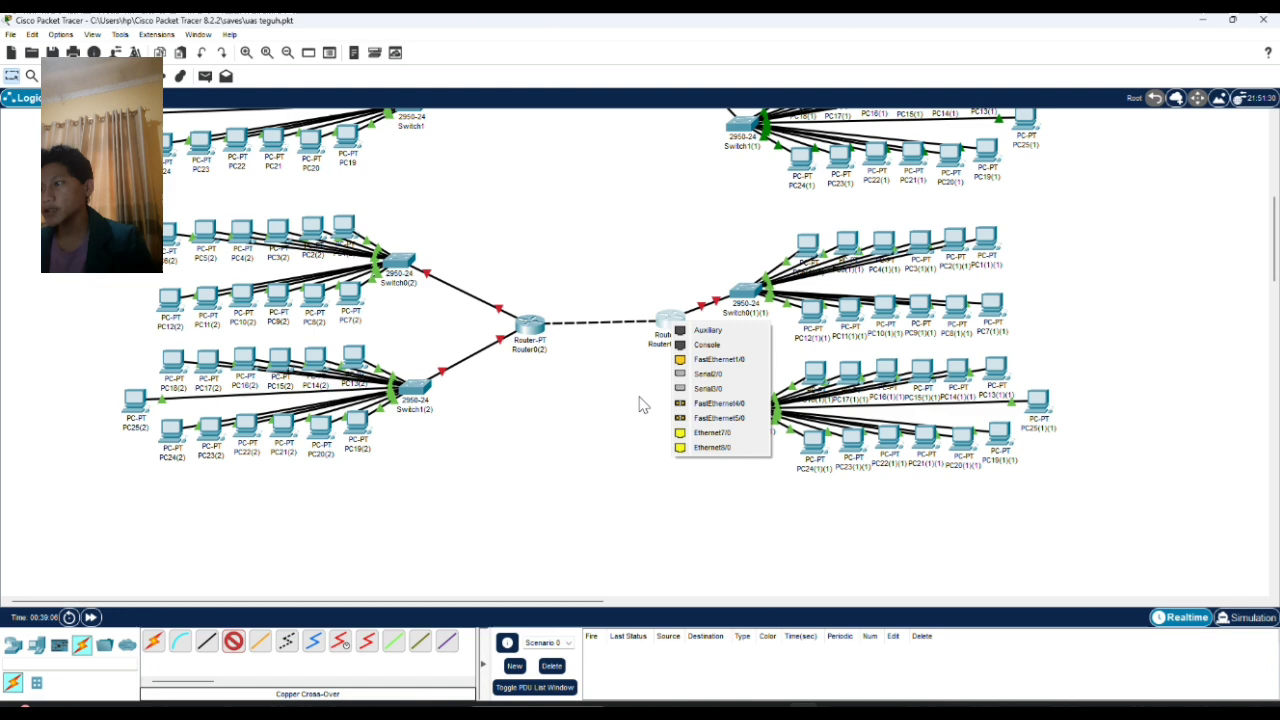
pyautogui.click(692, 433)
# Step: Connect Router0(2) to Router0 with a copper cross-over cable, using the Ethernet8/0 port on both routers
pyautogui.scroll(3, 564, 483)
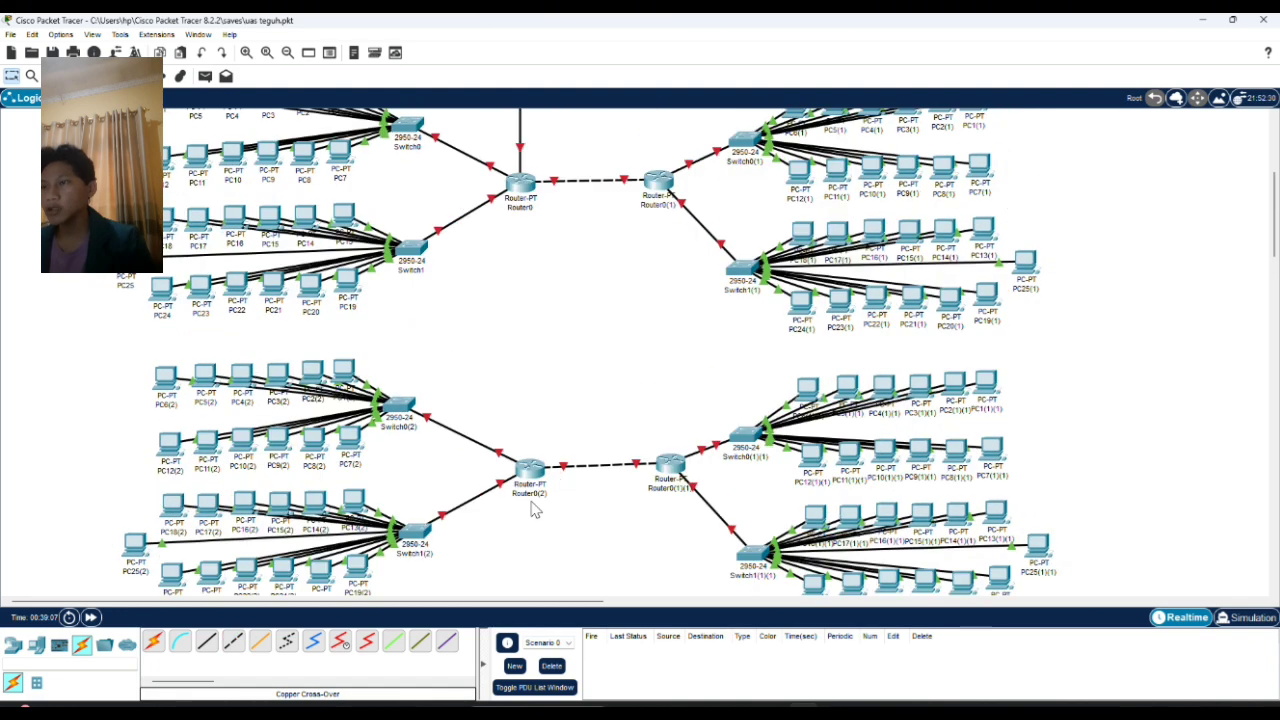
pyautogui.click(236, 641)
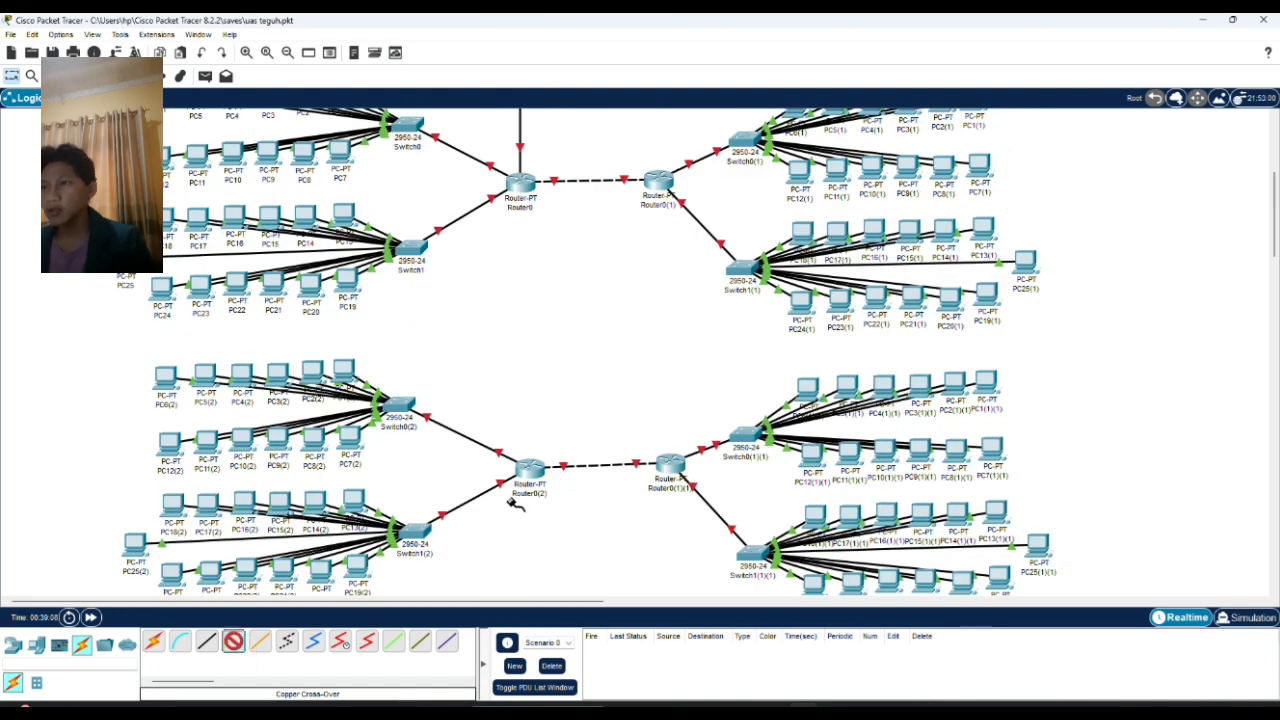
pyautogui.click(530, 472)
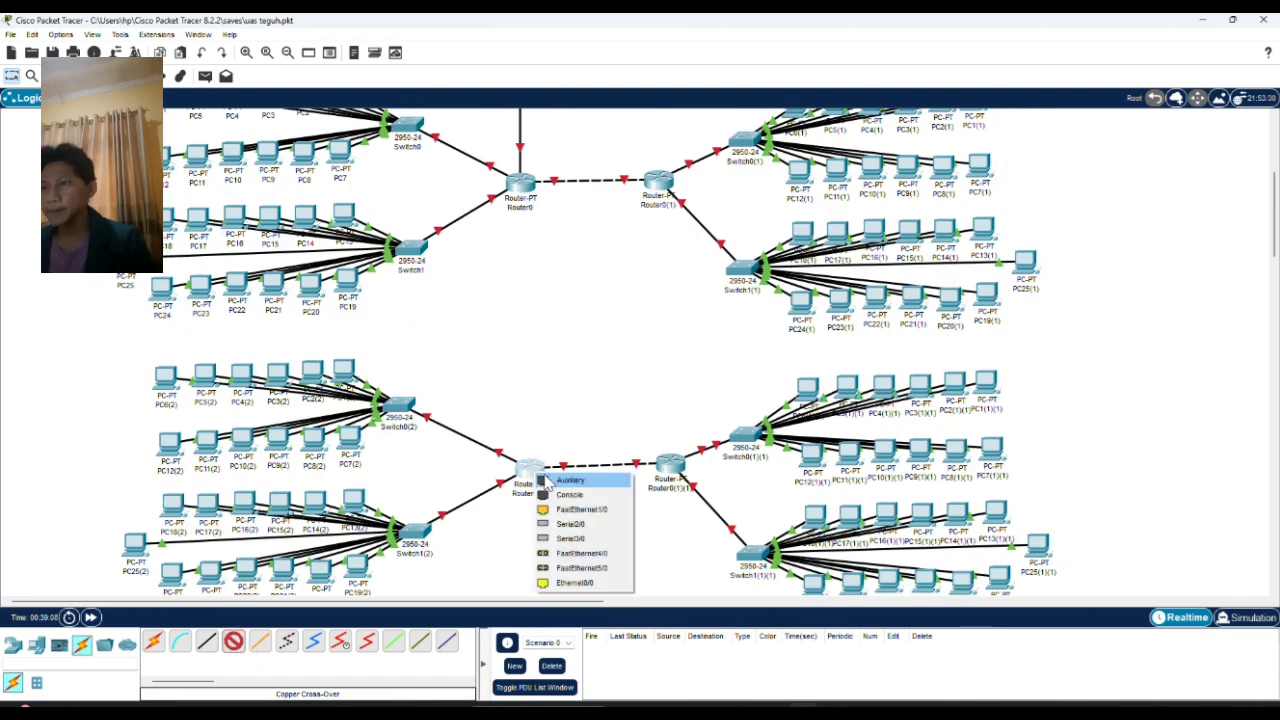
pyautogui.click(590, 568)
pyautogui.click(522, 183)
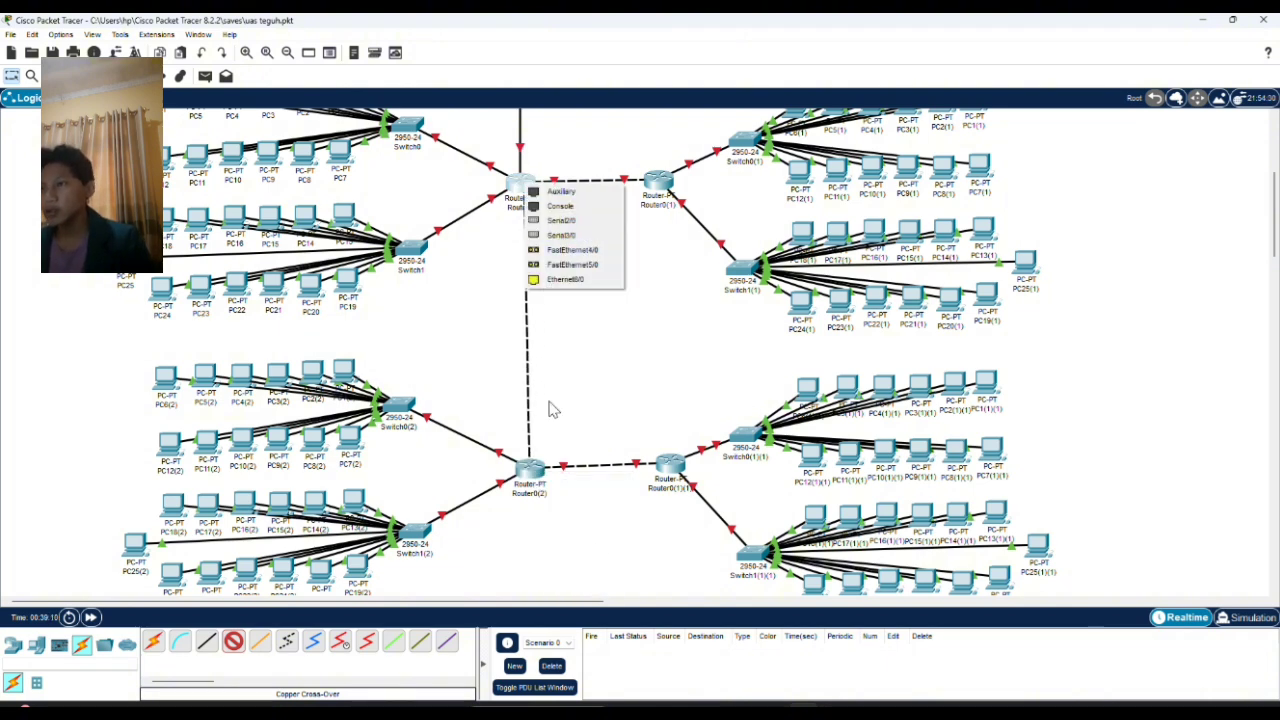
pyautogui.click(580, 282)
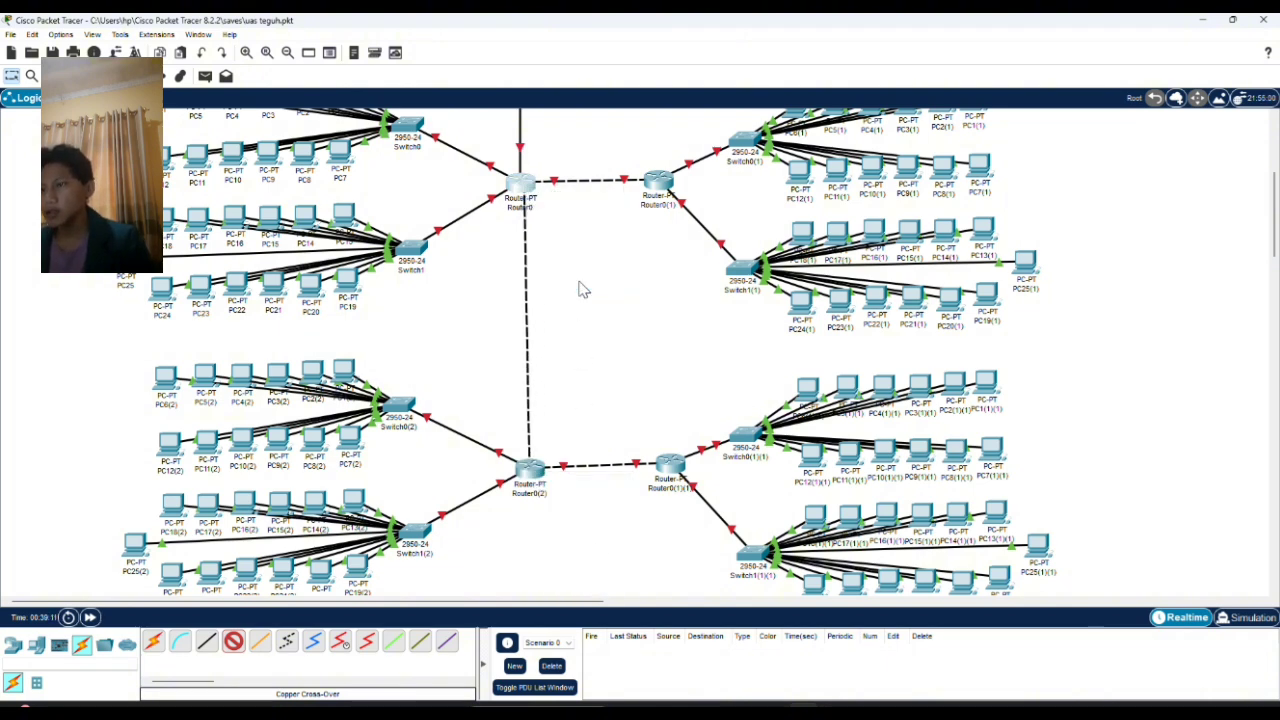
# Step: Connect Router0(1)(1) to Router0(1) with a copper cross-over cable, using the Ethernet8/0 port on both routers
pyautogui.click(233, 642)
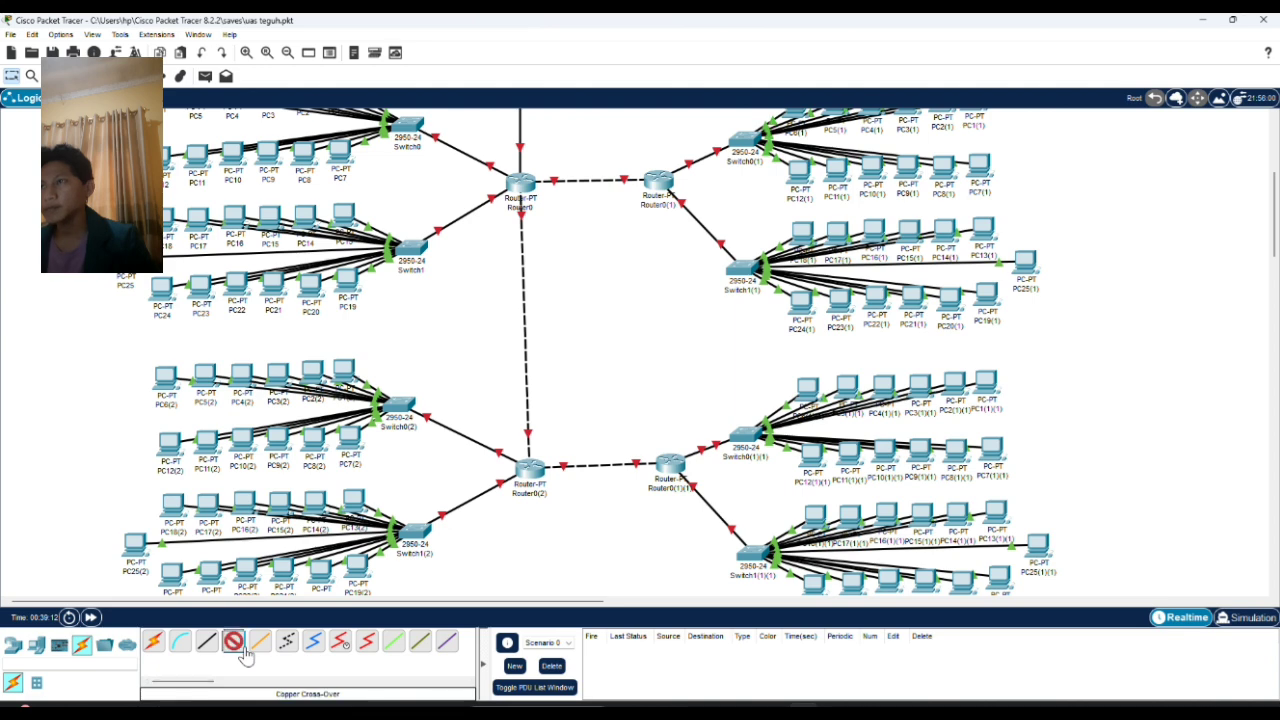
pyautogui.click(668, 462)
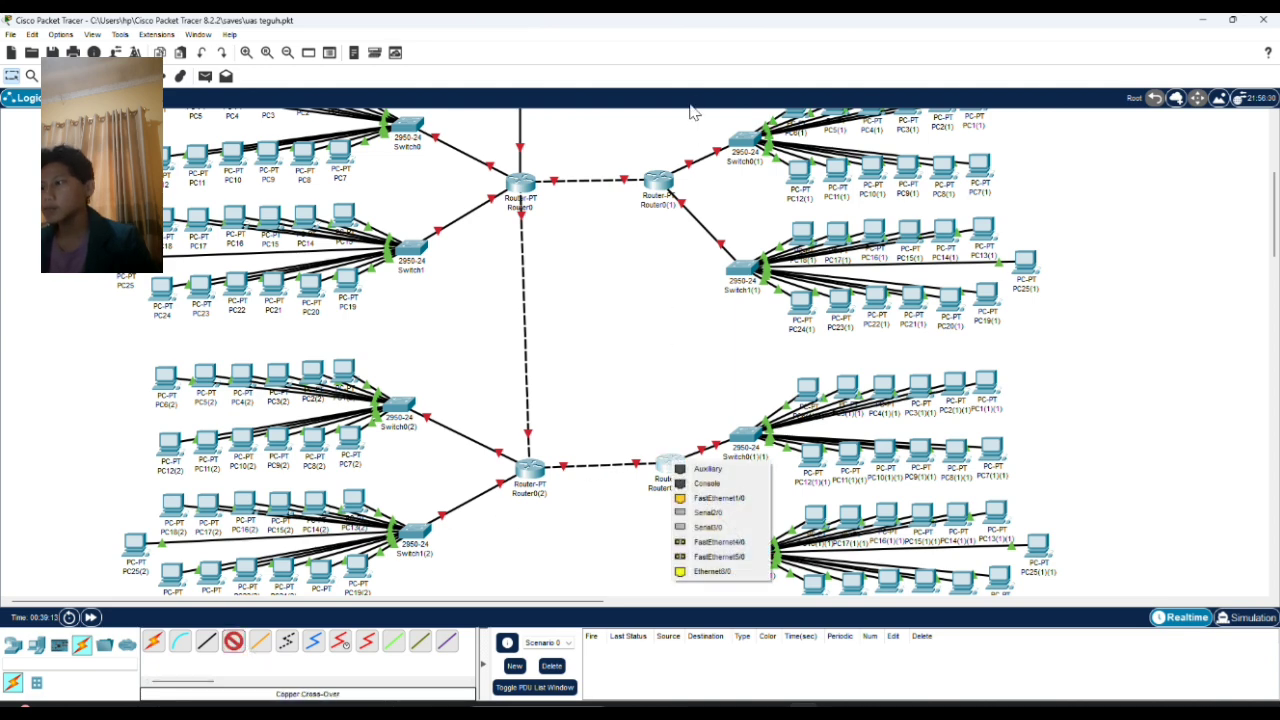
pyautogui.click(712, 571)
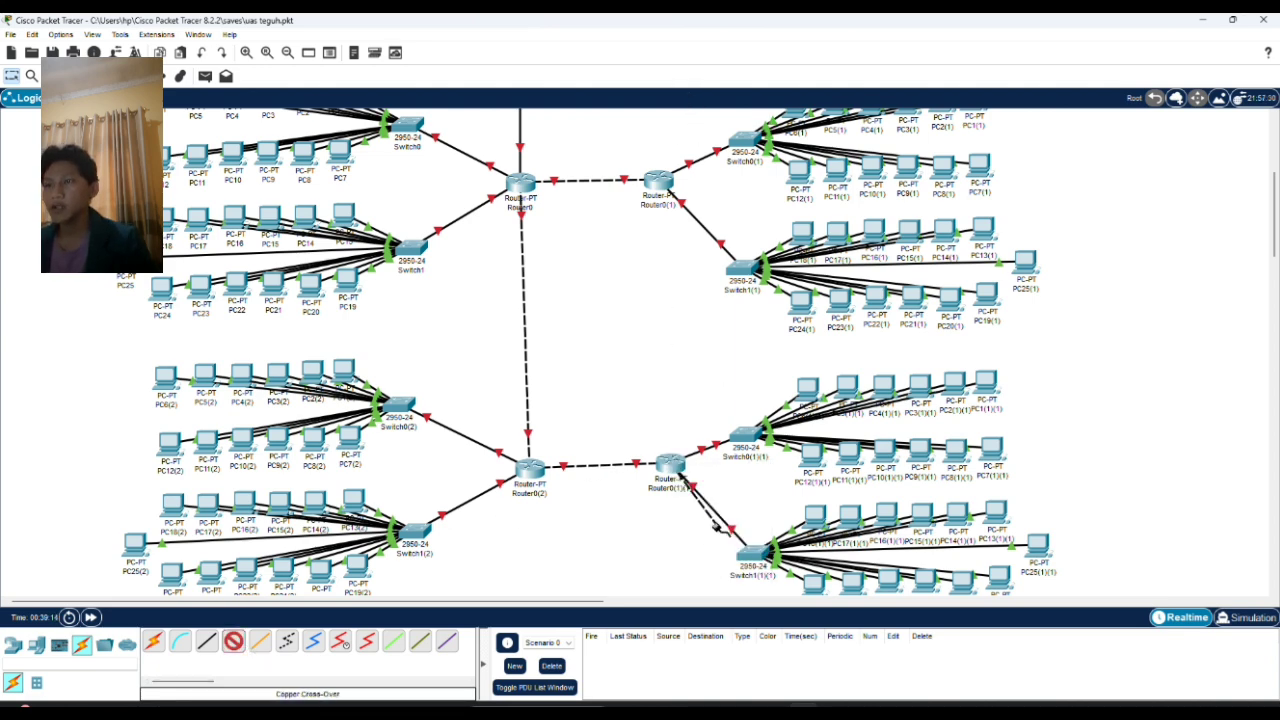
pyautogui.click(658, 182)
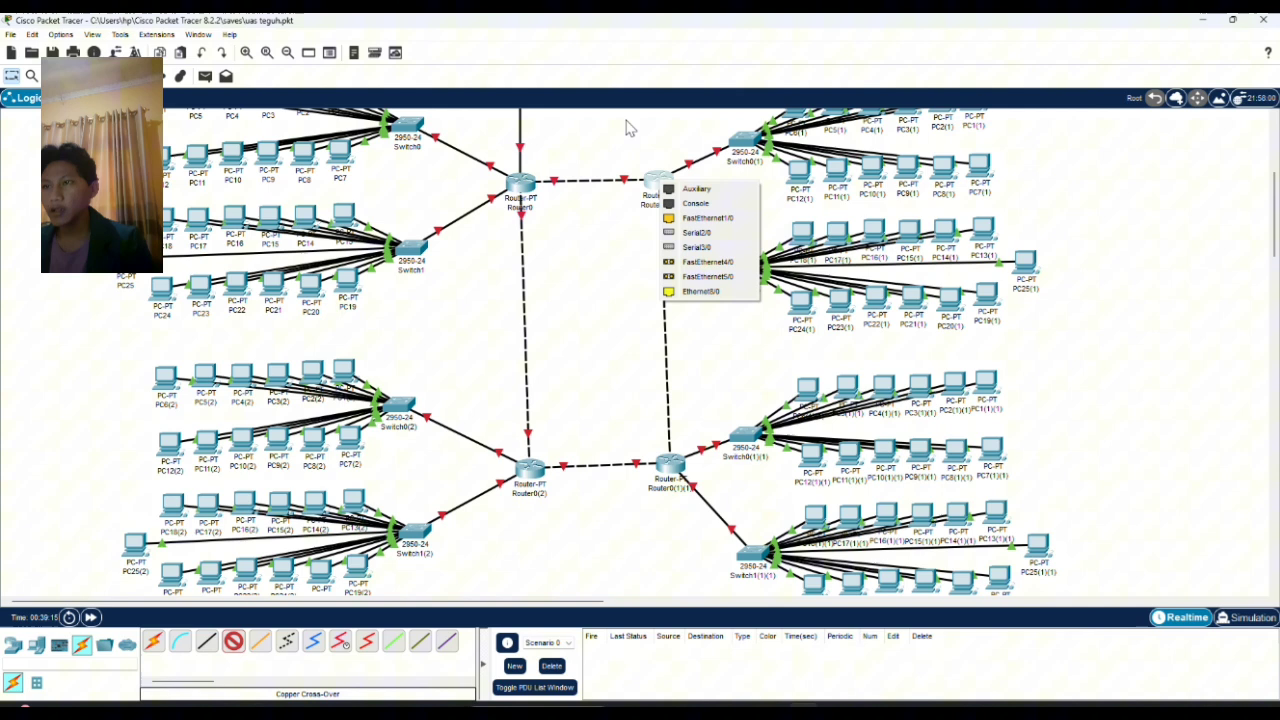
pyautogui.click(705, 291)
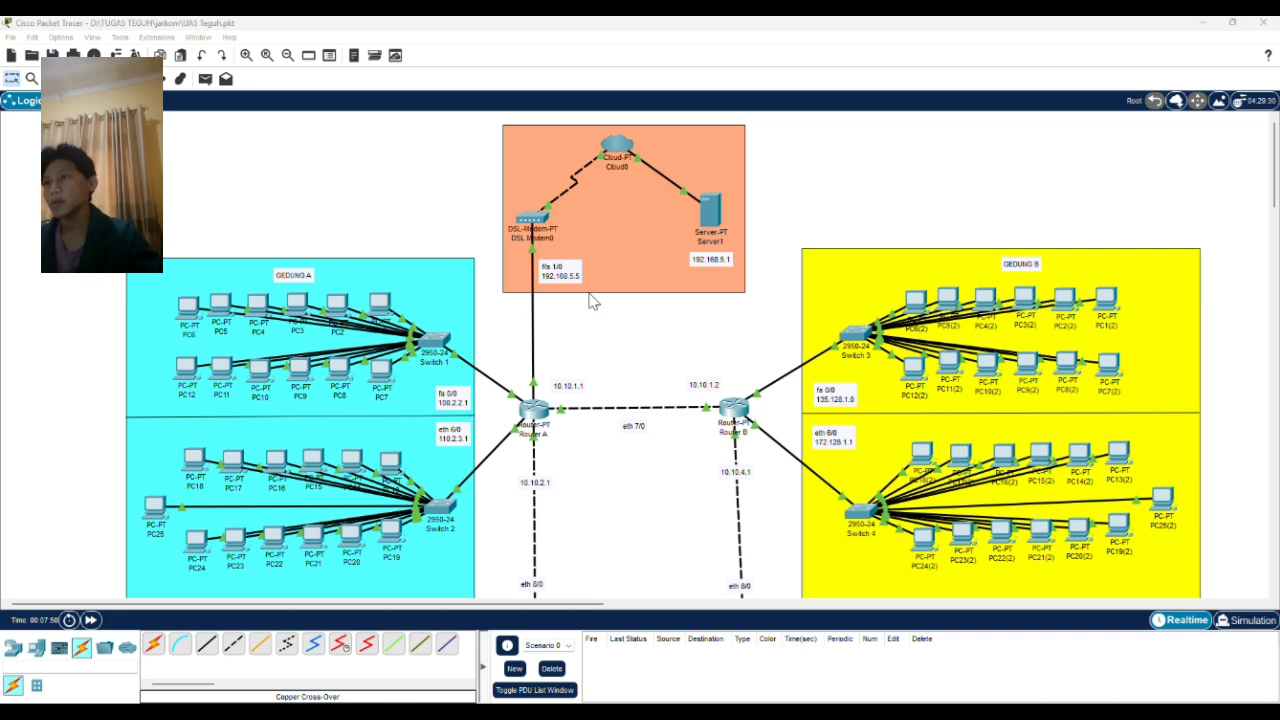
# Step: Examine the labelled topology of Gedung A to D, including the router interfaces and IP address notes
pyautogui.scroll(-2, 528, 302)
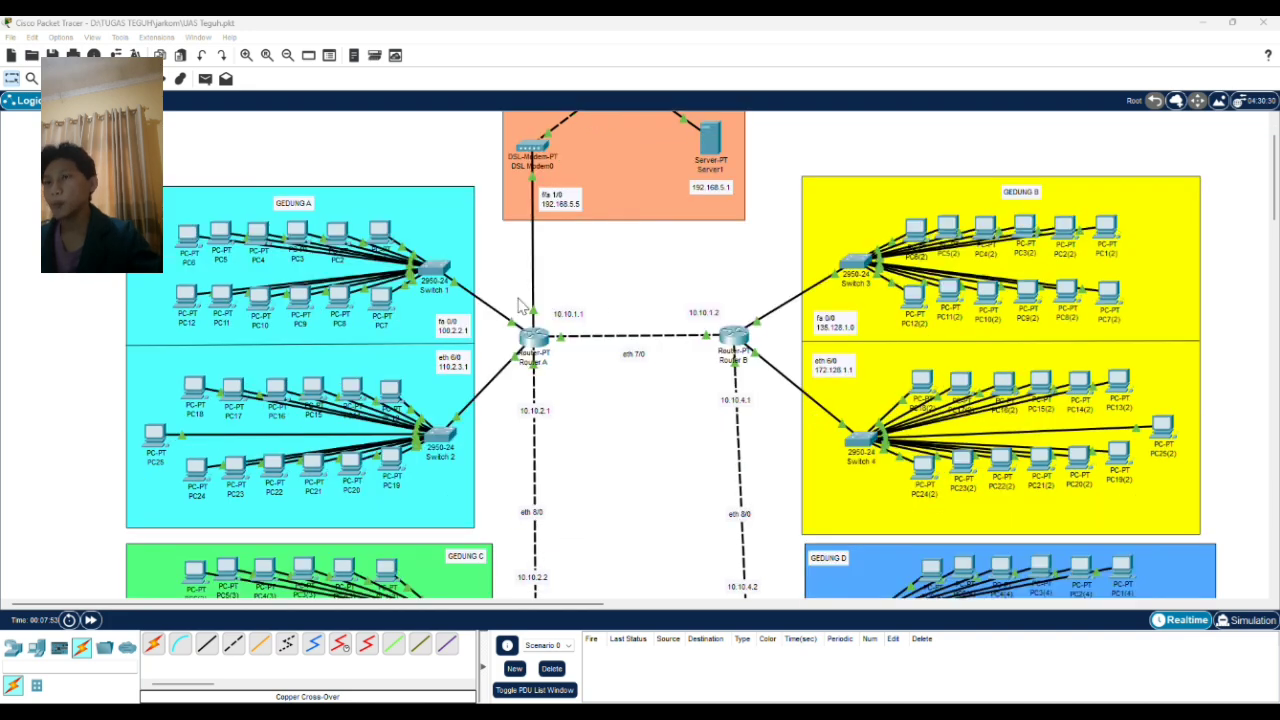
pyautogui.scroll(-2, 395, 289)
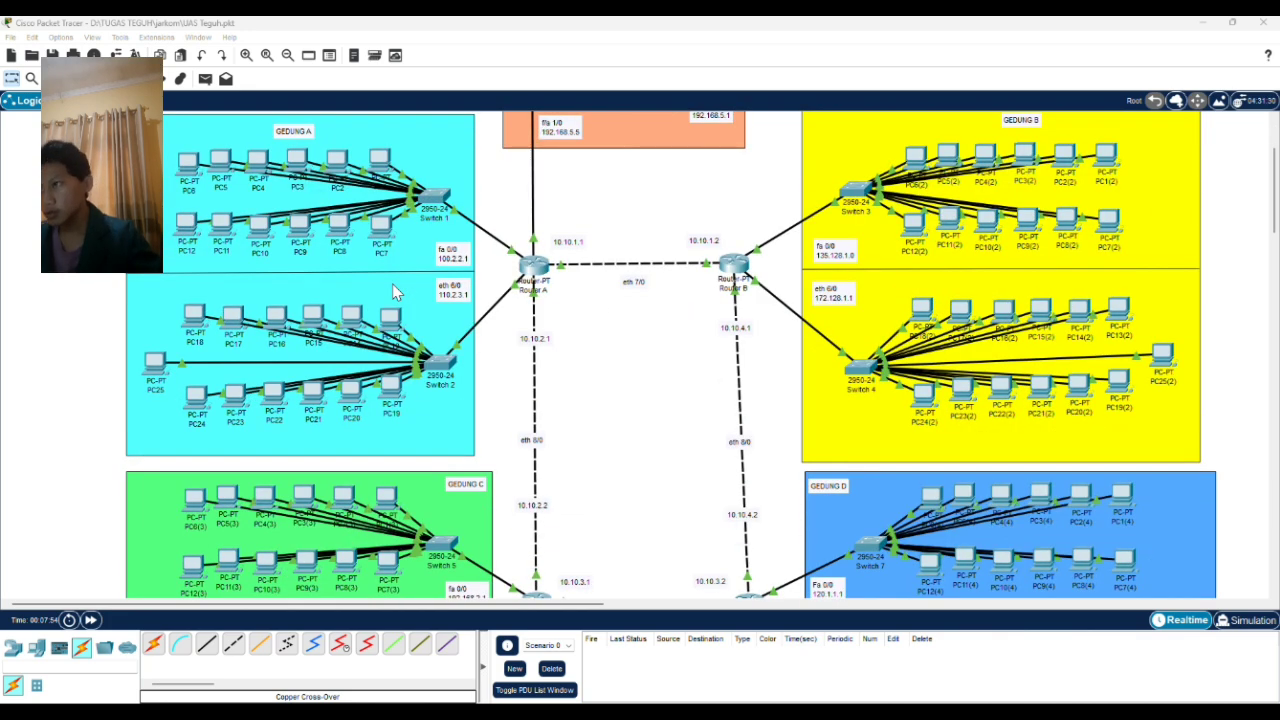
pyautogui.scroll(-4, 392, 283)
pyautogui.scroll(-4, 392, 283)
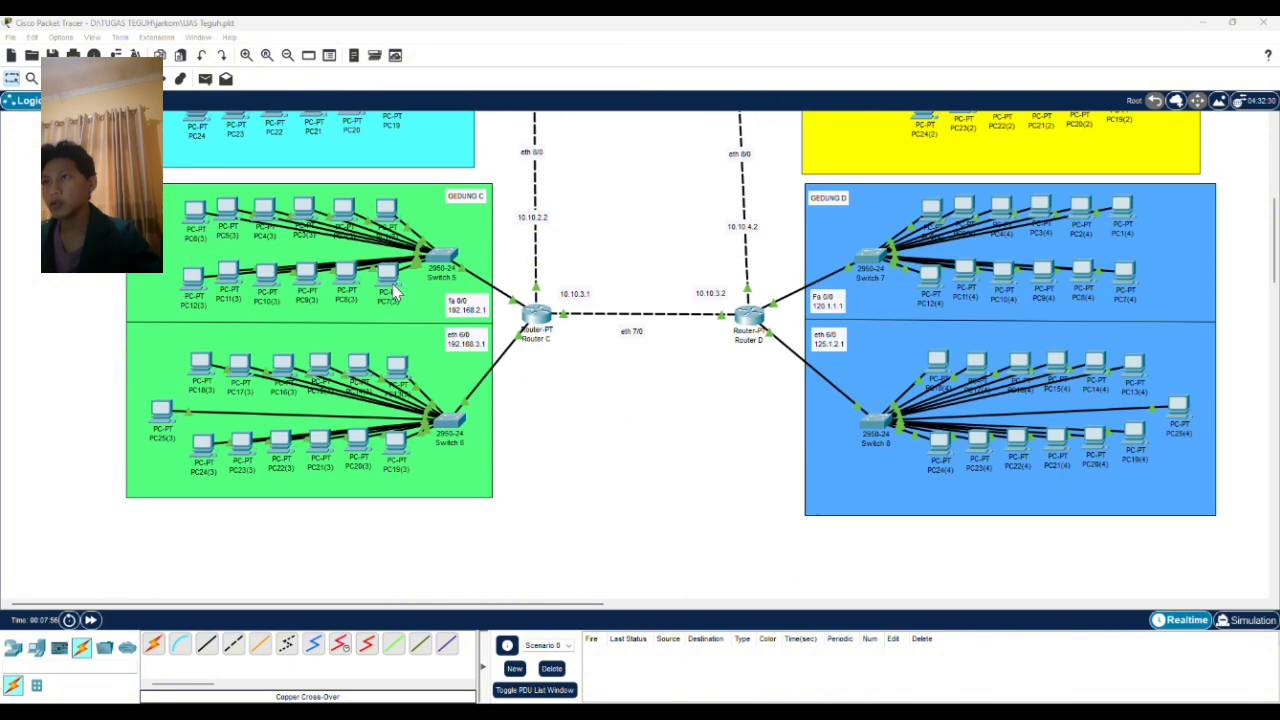
pyautogui.scroll(10, 392, 283)
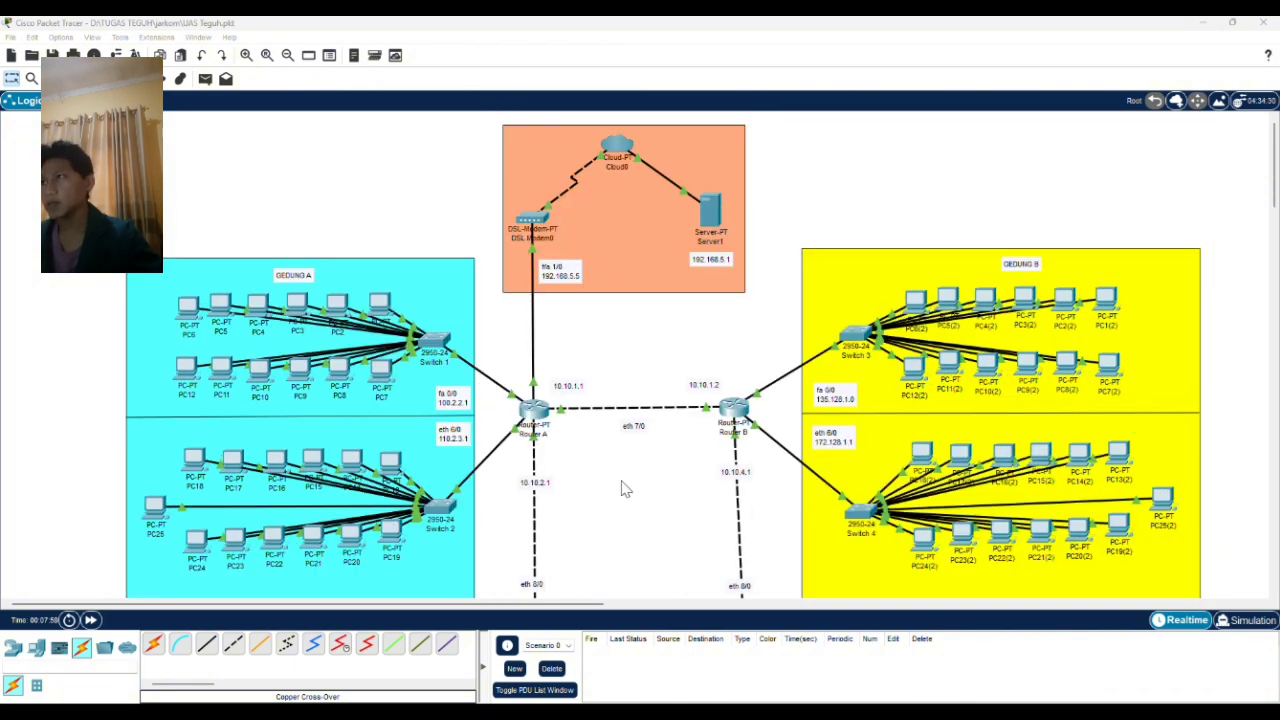
# Step: Review Server1's IP configuration against the address labels beside the server and modem, and close its window
pyautogui.click(245, 56)
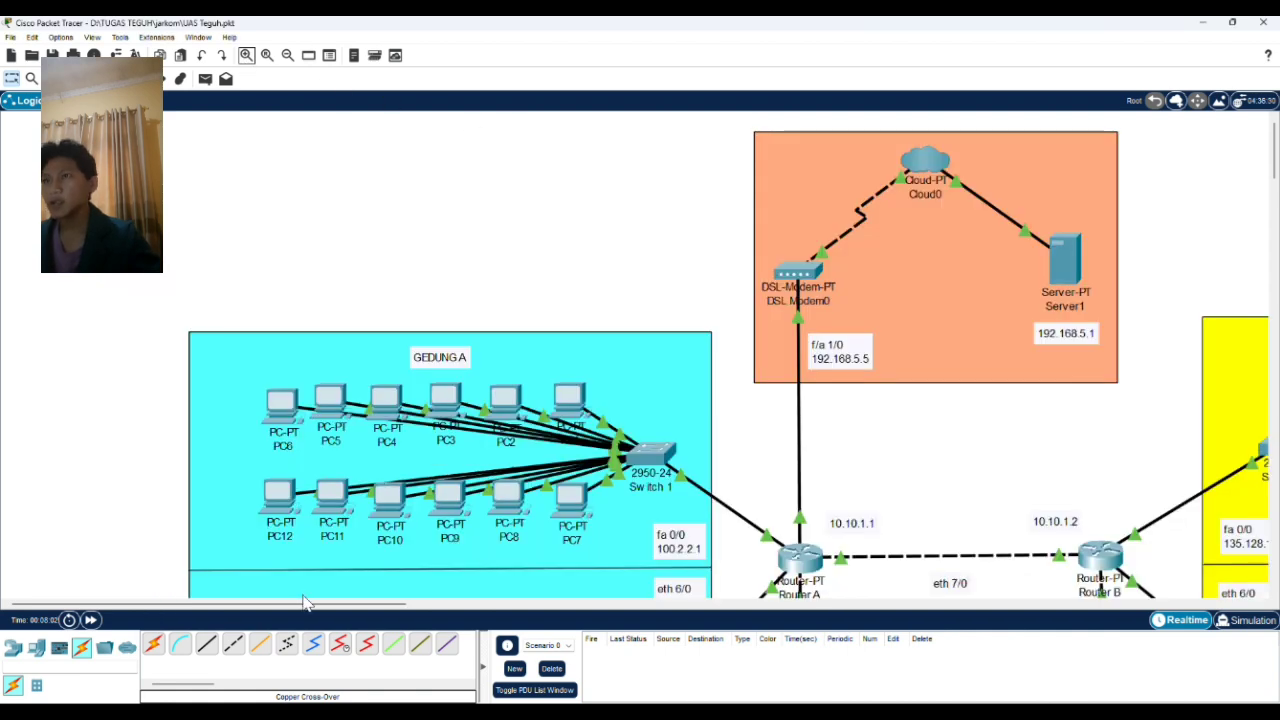
pyautogui.click(418, 604)
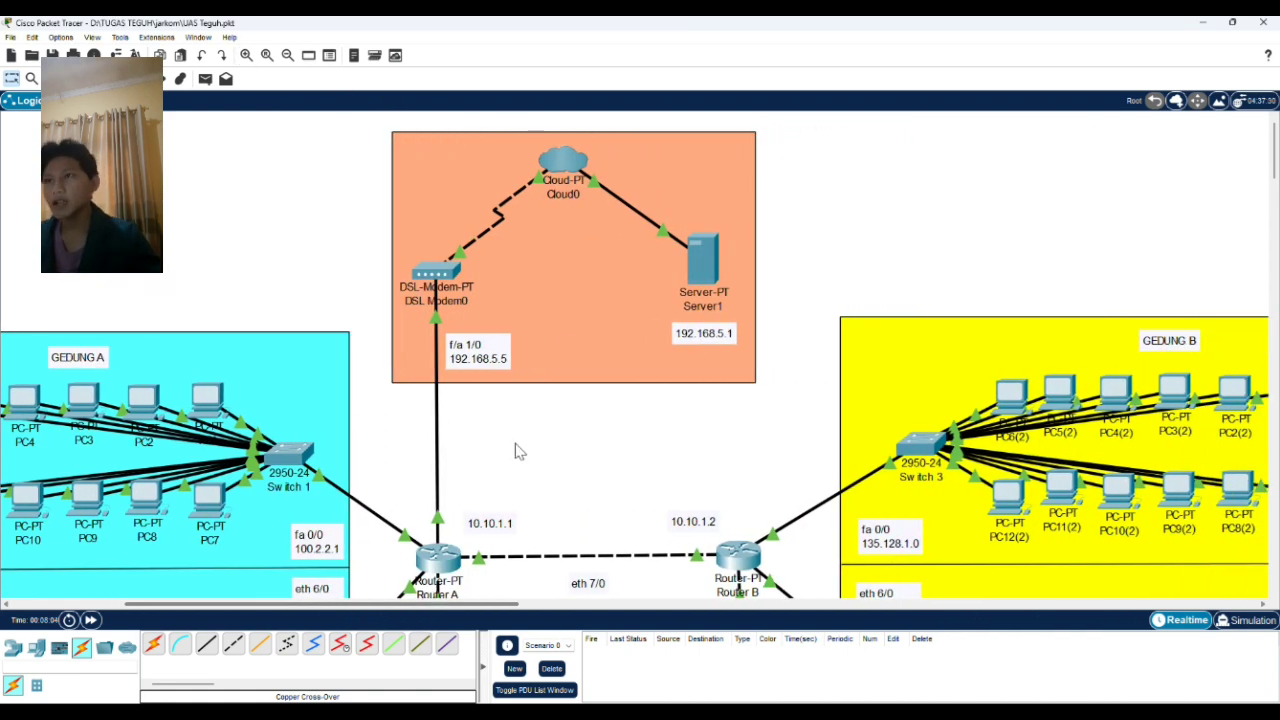
pyautogui.click(710, 266)
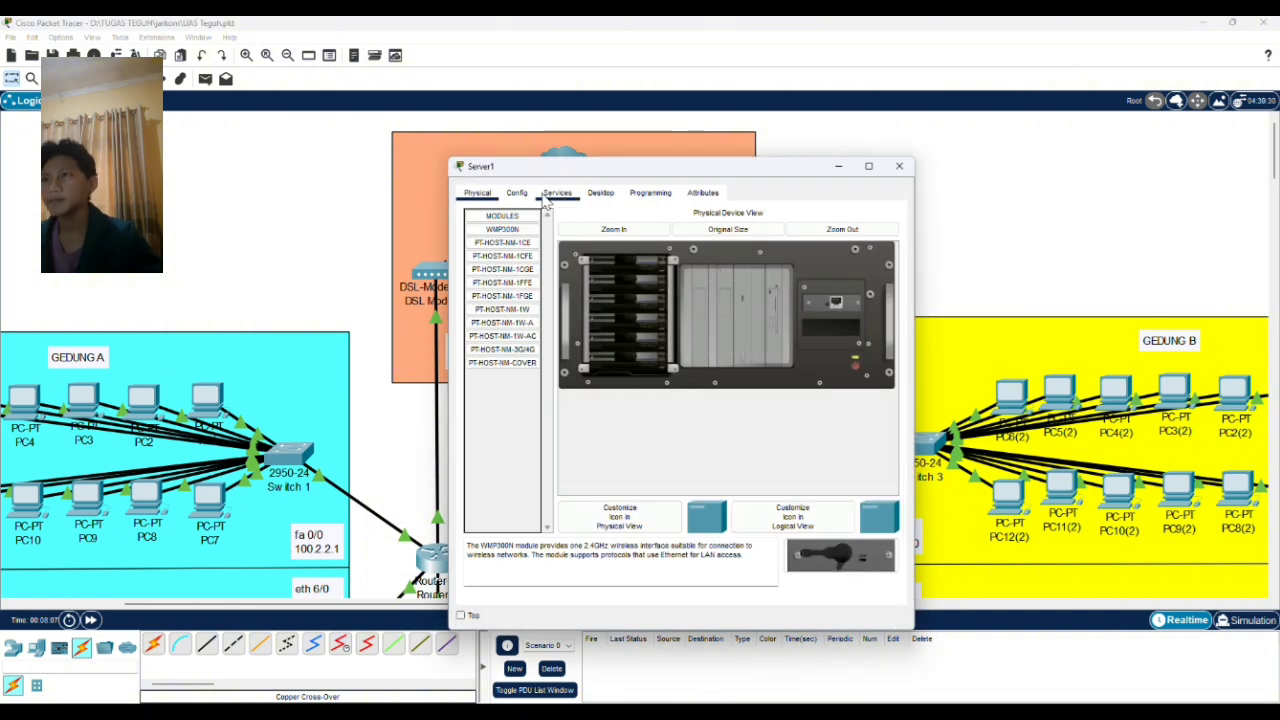
pyautogui.click(533, 196)
pyautogui.click(600, 193)
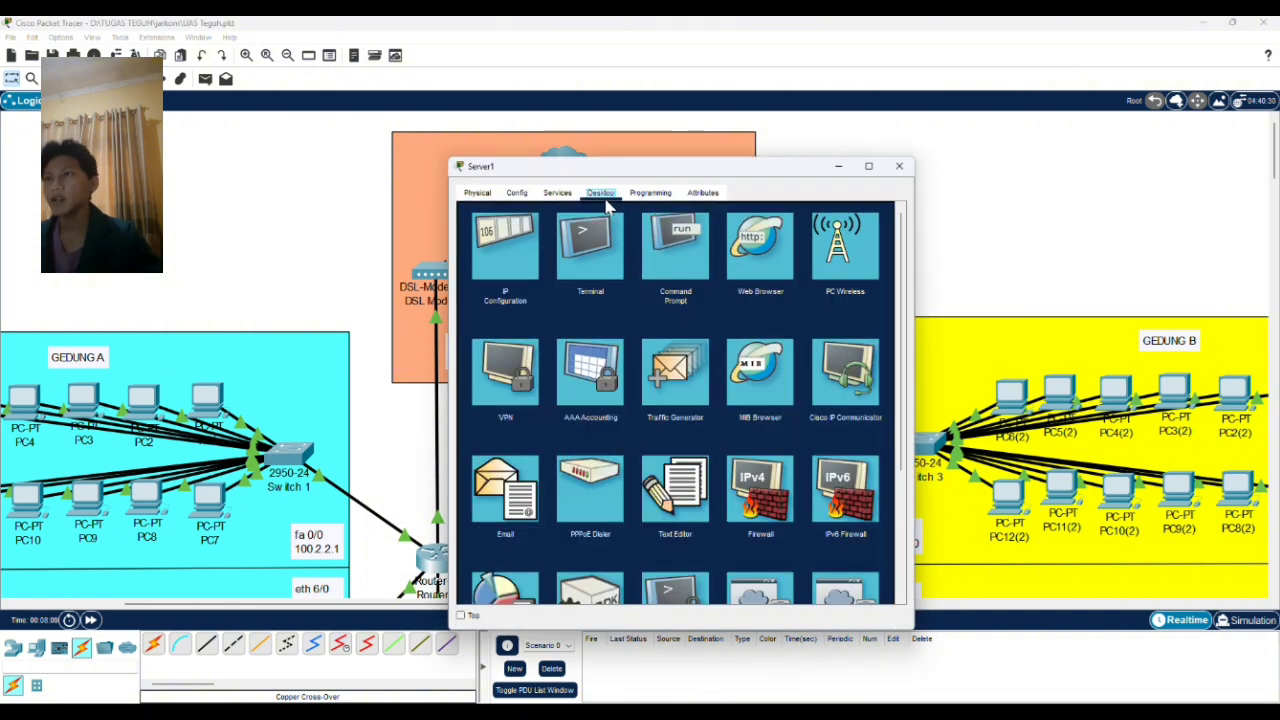
pyautogui.click(515, 247)
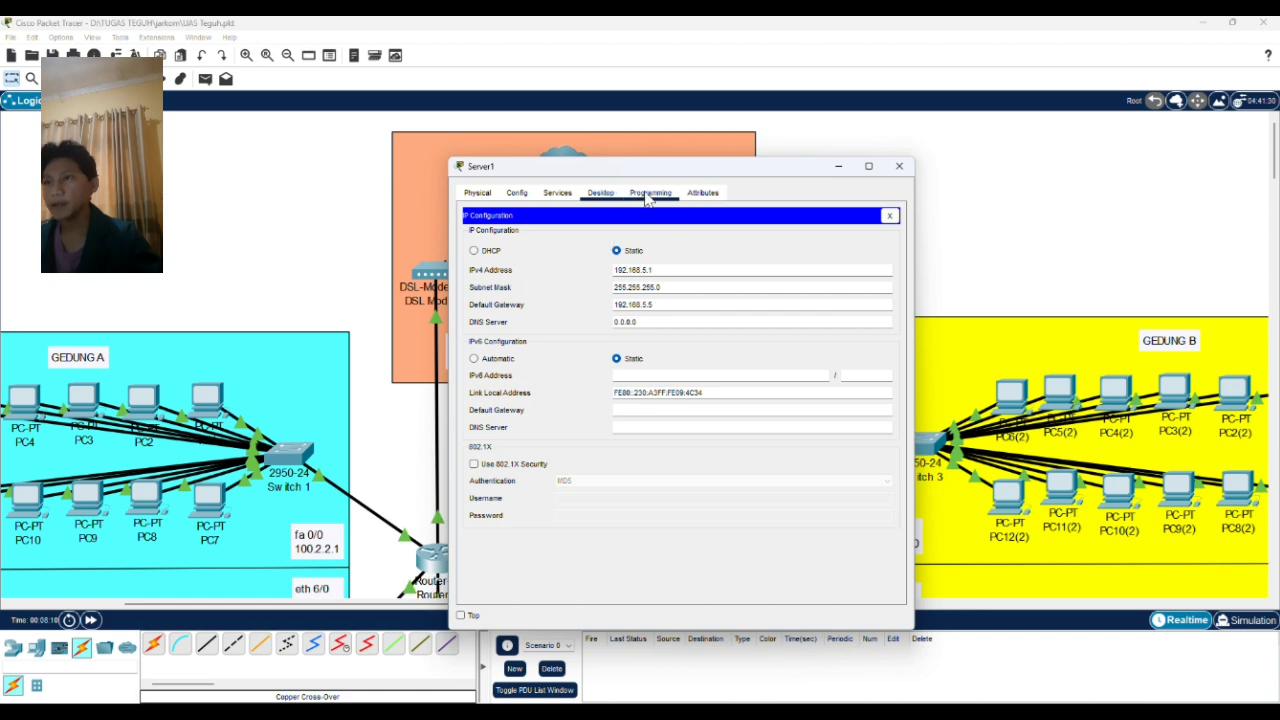
pyautogui.moveTo(664, 168); pyautogui.dragTo(962, 138)
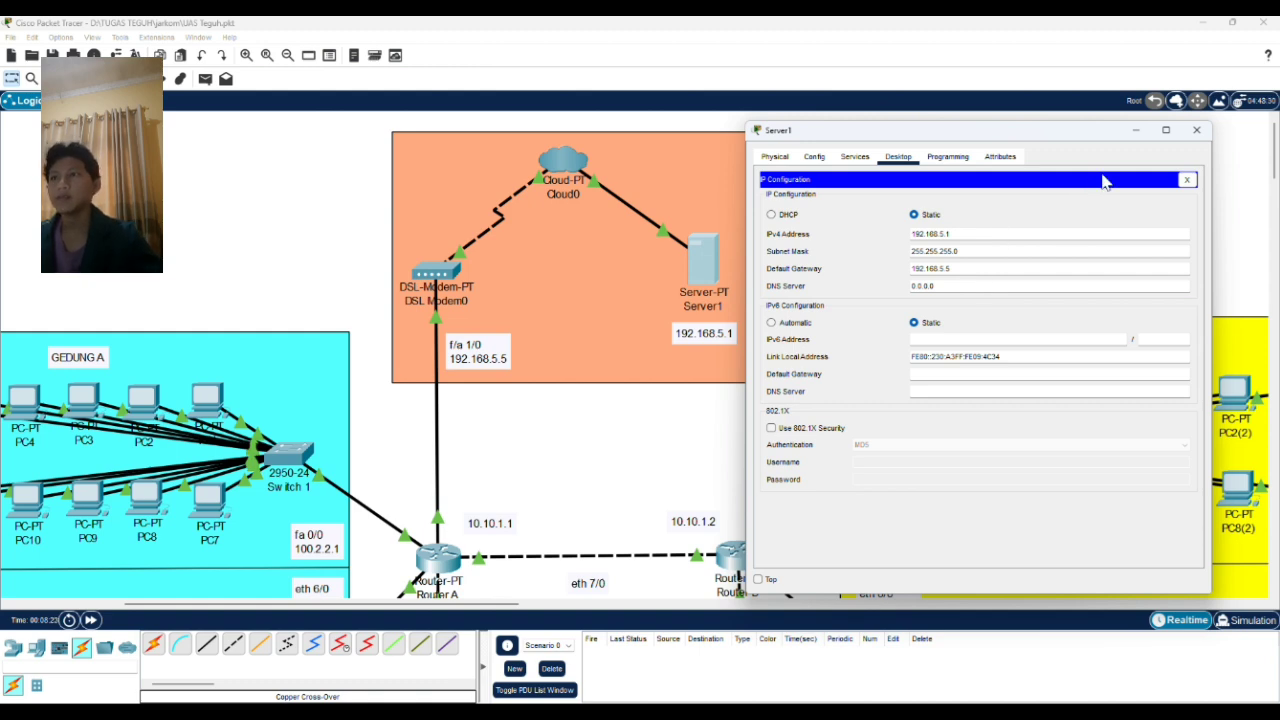
pyautogui.click(1196, 130)
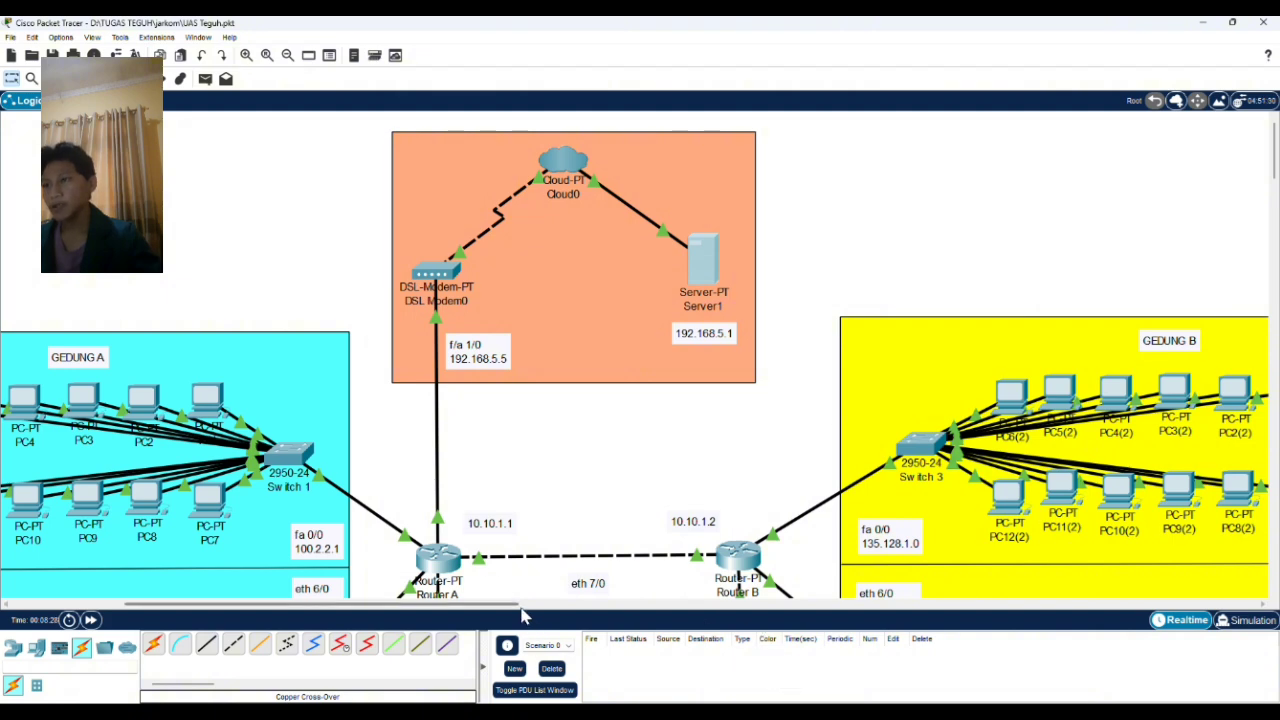
# Step: Switch to the WPS Writer project document and read the Proyek UAS requirements and the Gedung A address and gateway plan
pyautogui.moveTo(520, 605); pyautogui.dragTo(395, 620)
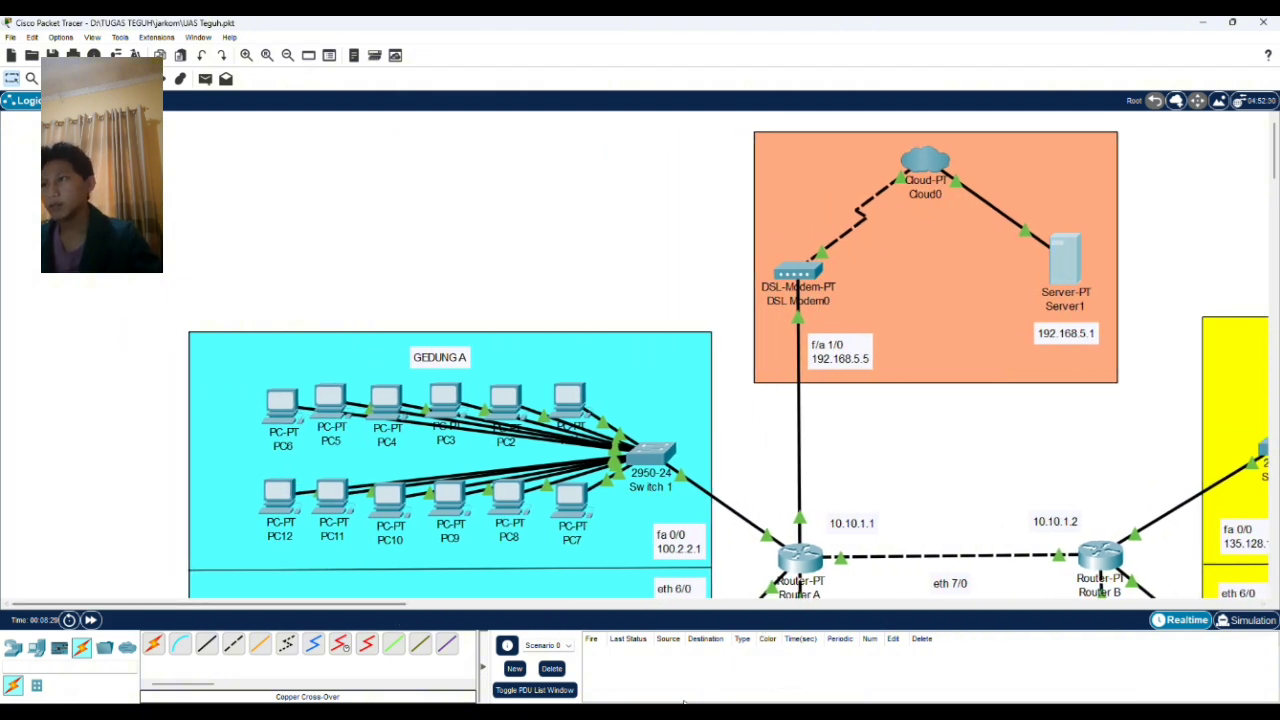
pyautogui.hotkey('alt', 'Tab')
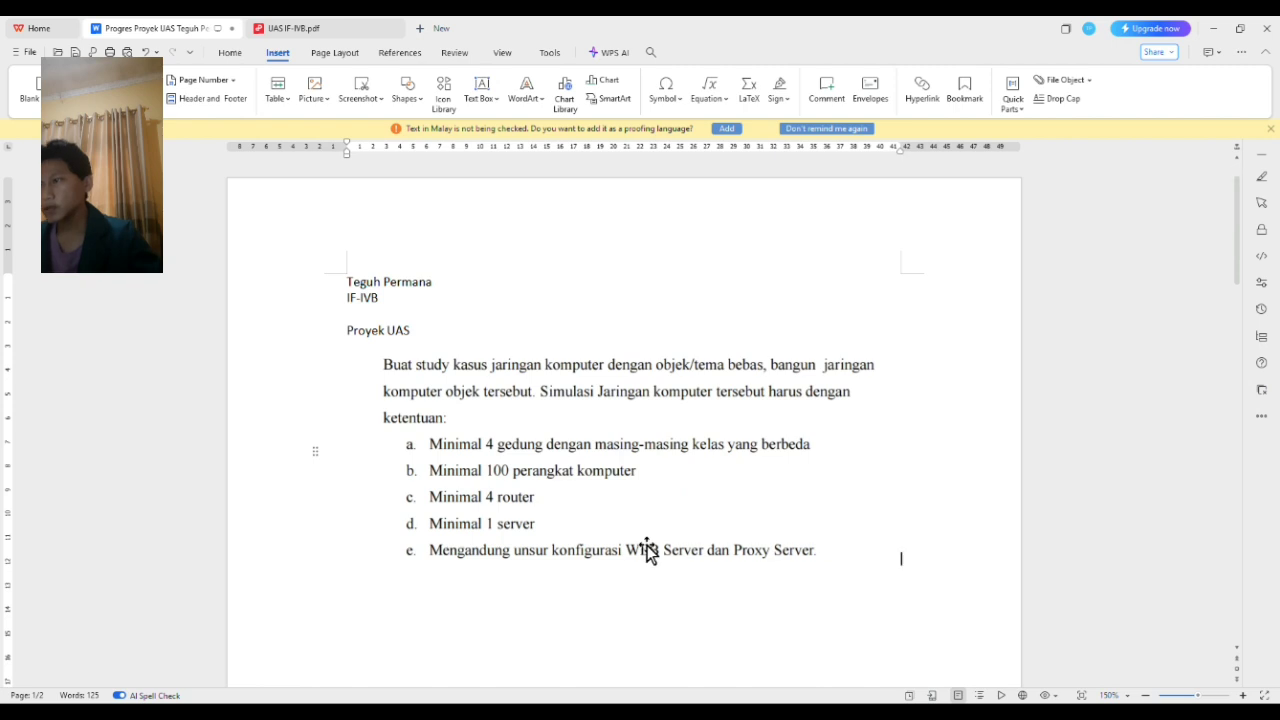
pyautogui.scroll(-3, 648, 557)
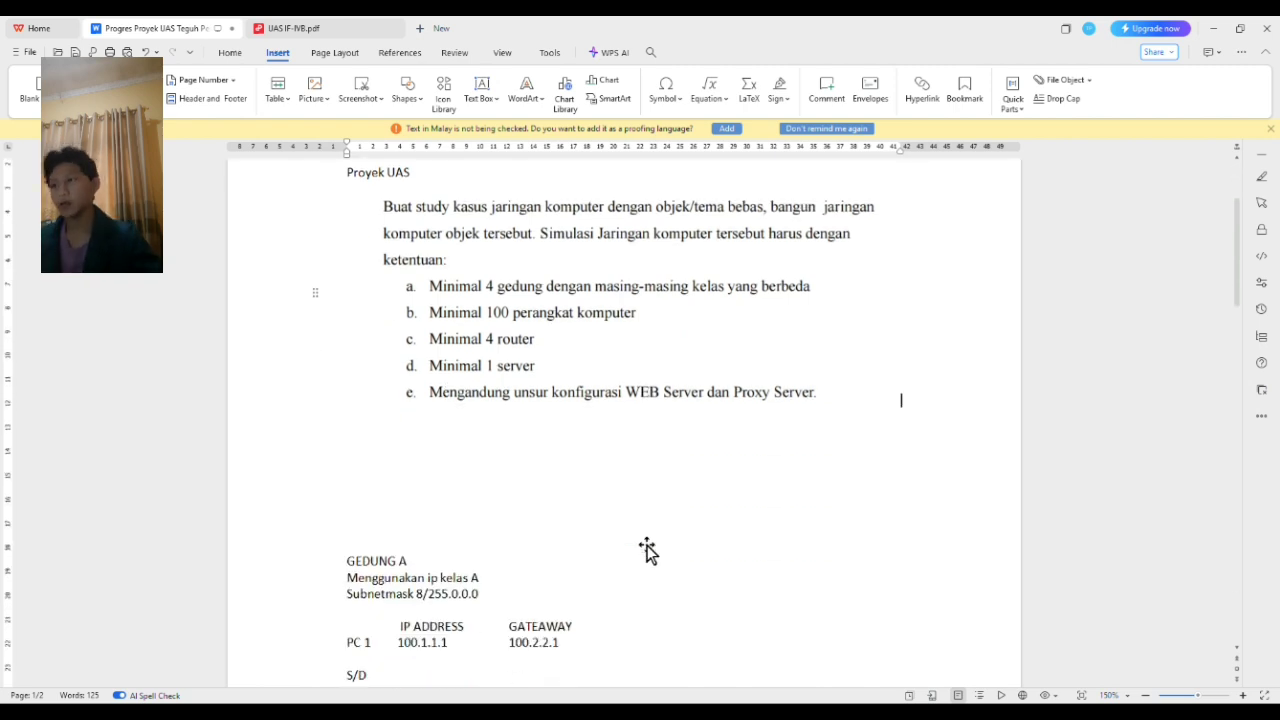
pyautogui.scroll(-2, 648, 551)
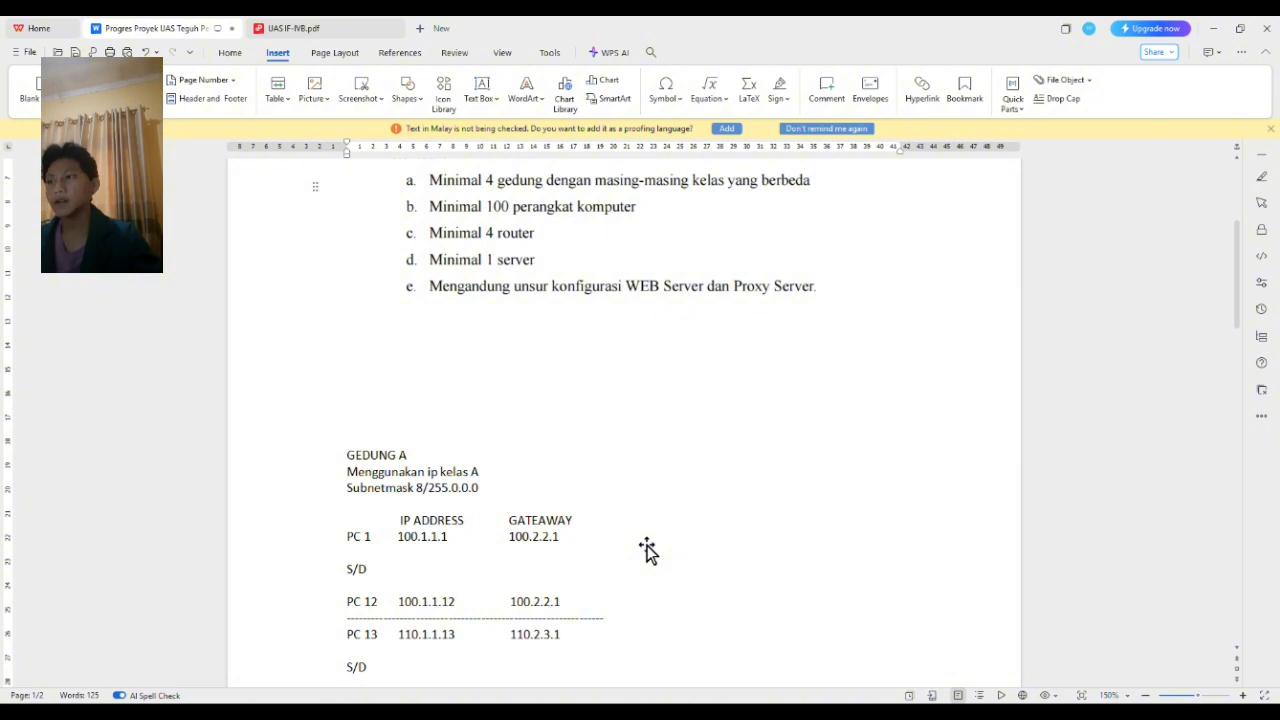
pyautogui.scroll(-1, 648, 552)
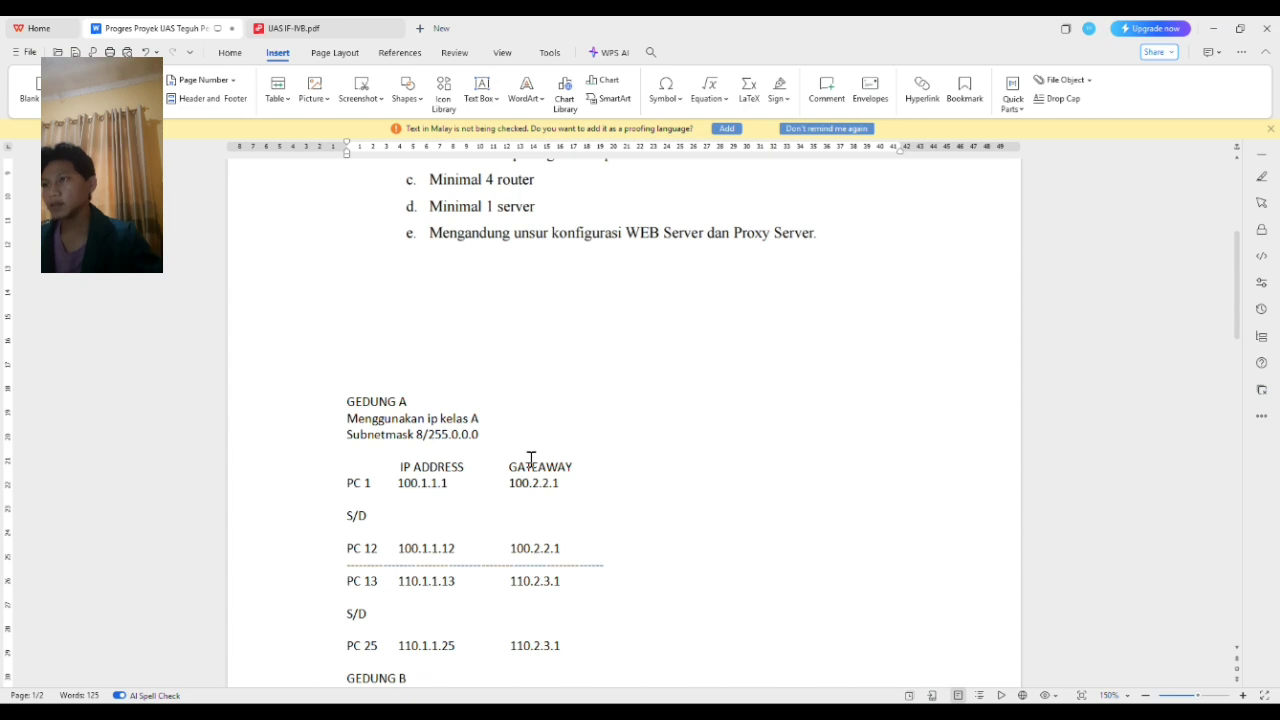
pyautogui.scroll(-1, 531, 458)
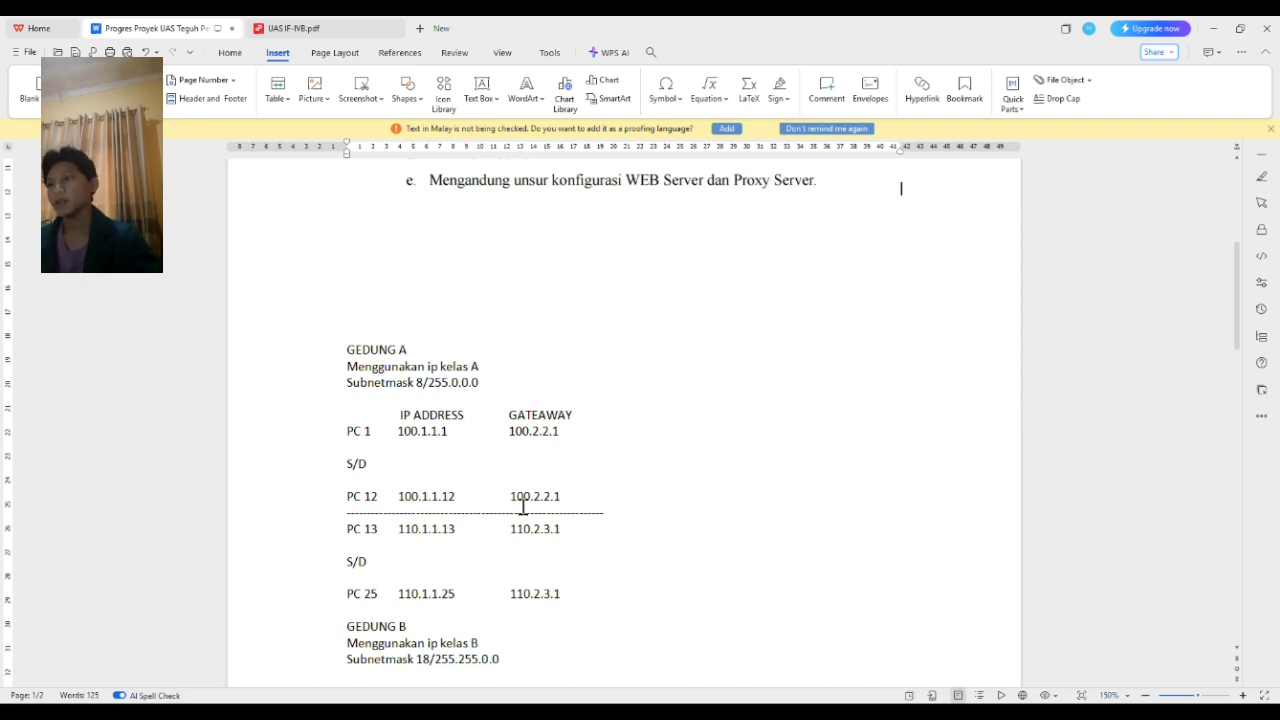
pyautogui.scroll(-2, 550, 486)
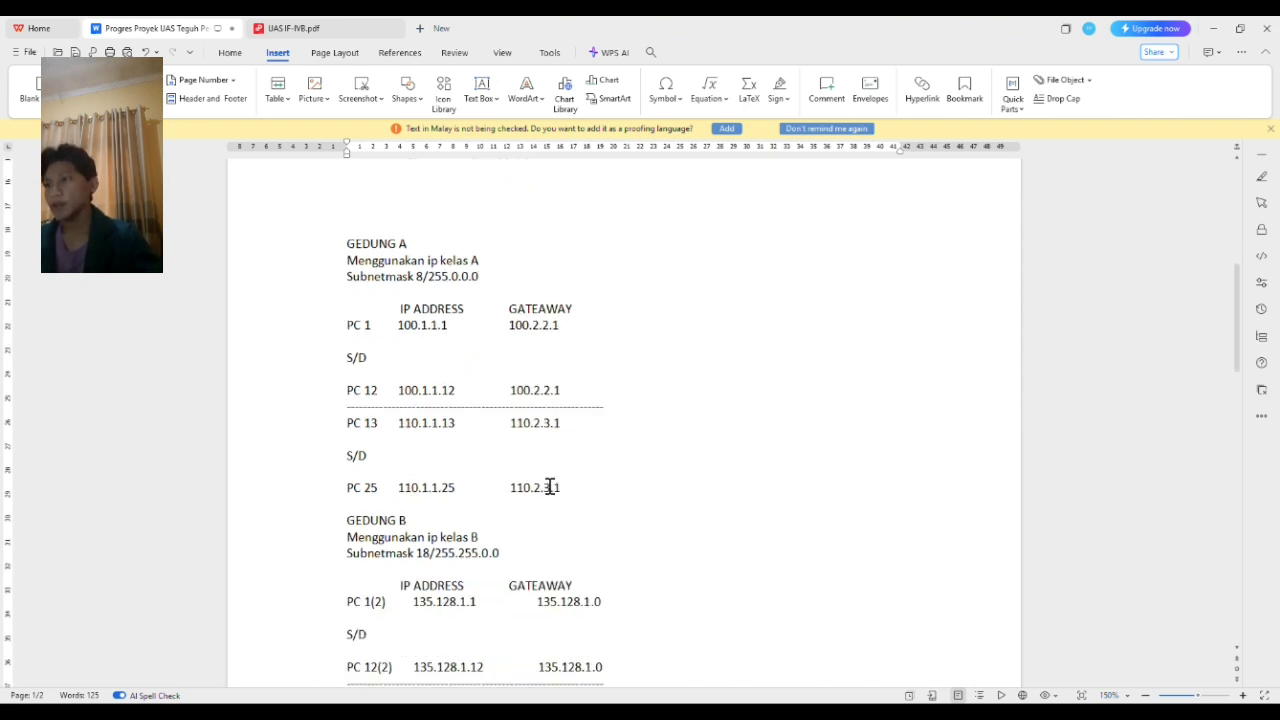
pyautogui.scroll(1, 550, 486)
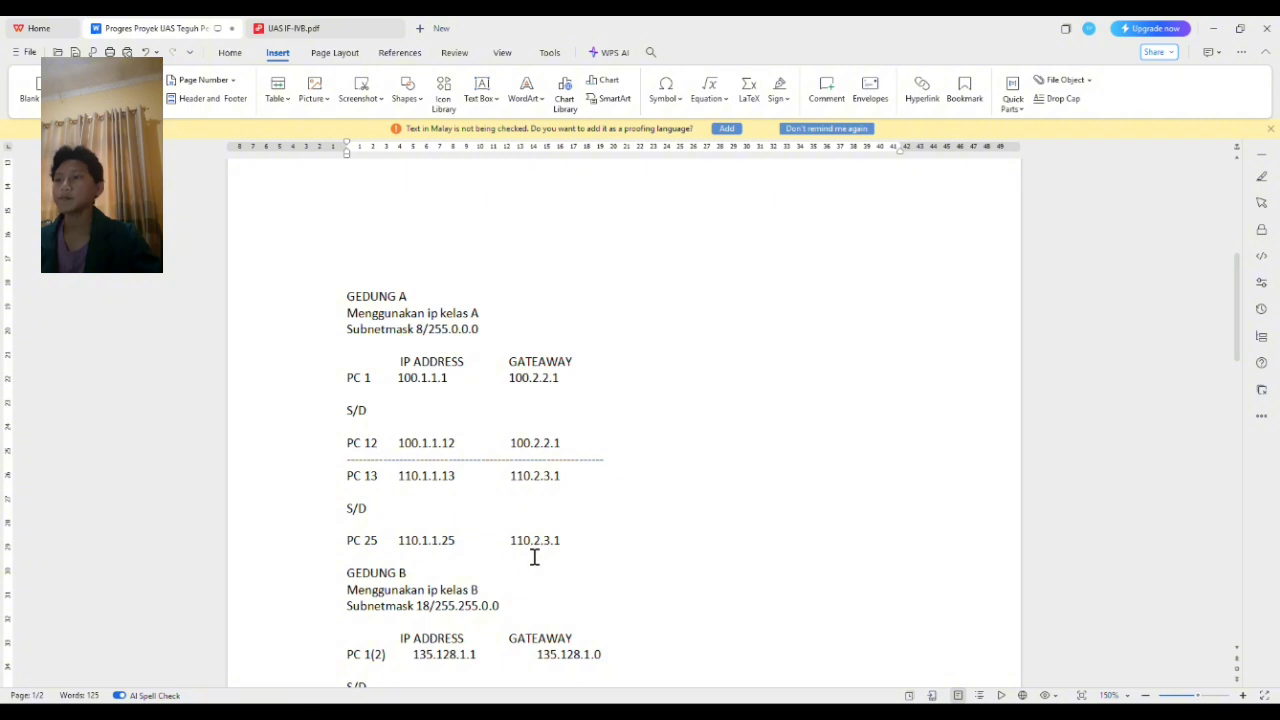
# Step: Read the Gedung B class B addressing plan, covering the PC address ranges, gateways and subnet mask
pyautogui.scroll(-2, 550, 543)
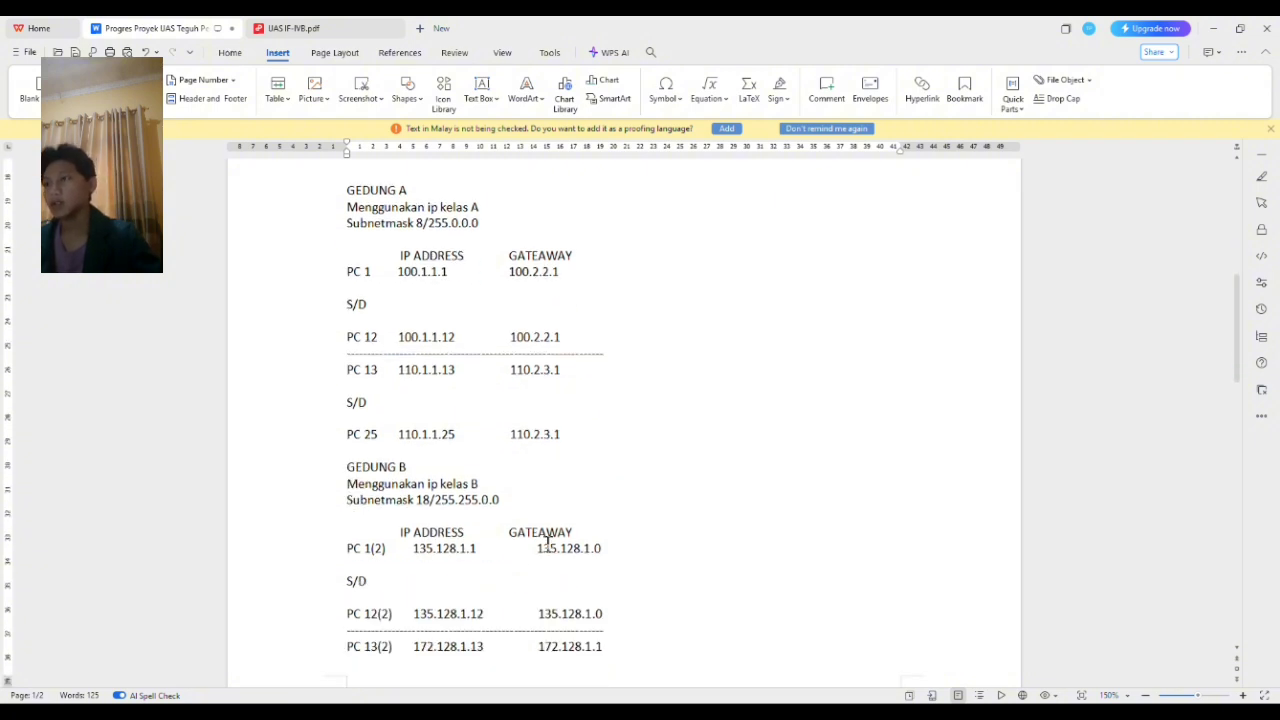
pyautogui.scroll(-1, 563, 527)
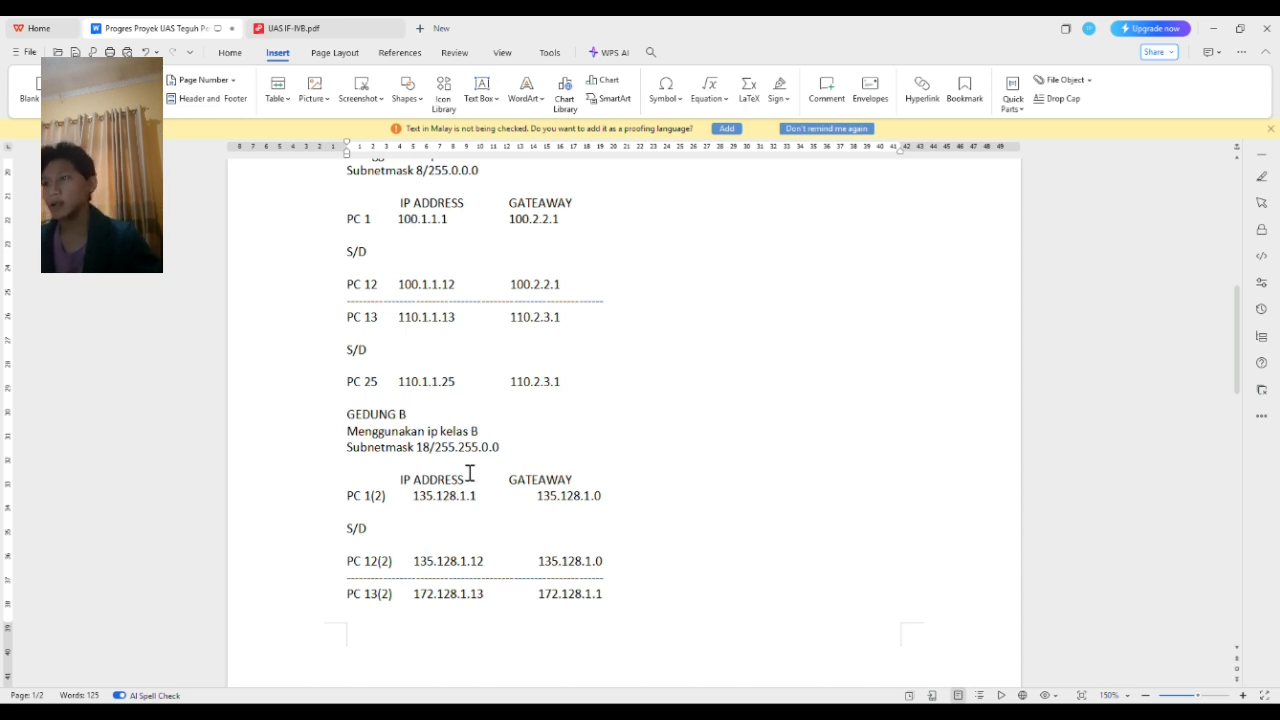
pyautogui.scroll(-1, 469, 472)
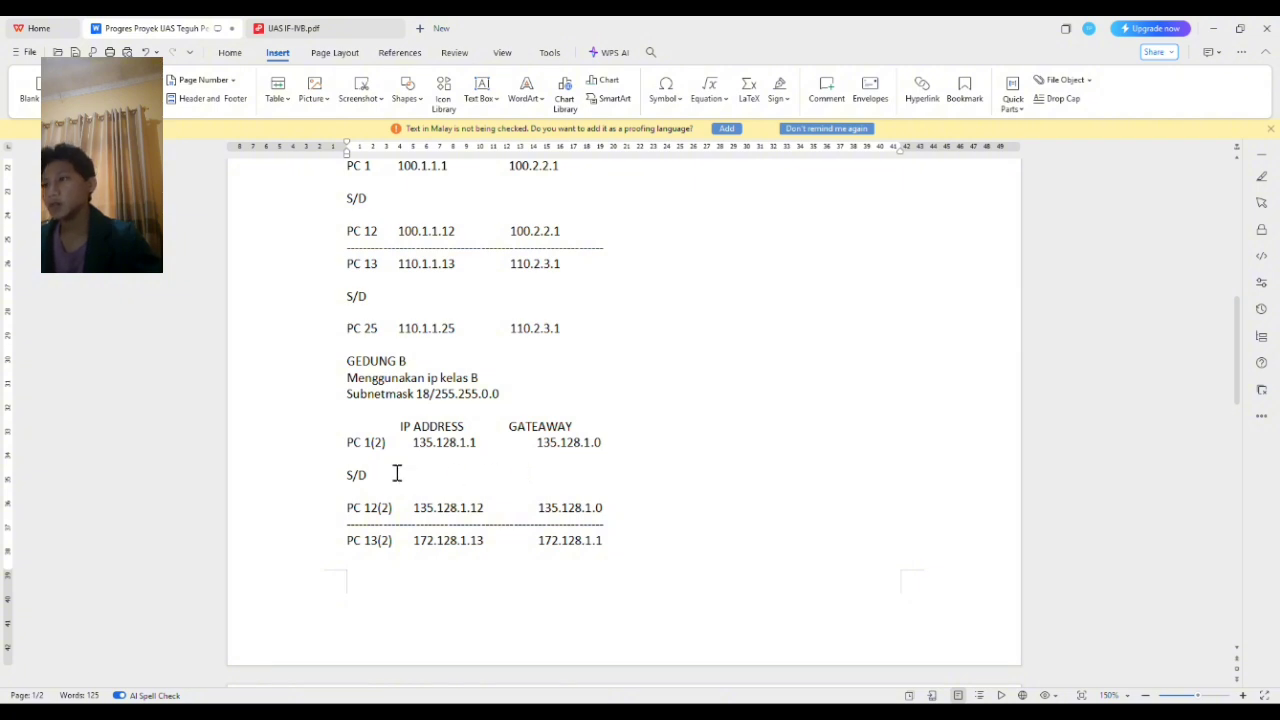
pyautogui.scroll(-1, 396, 474)
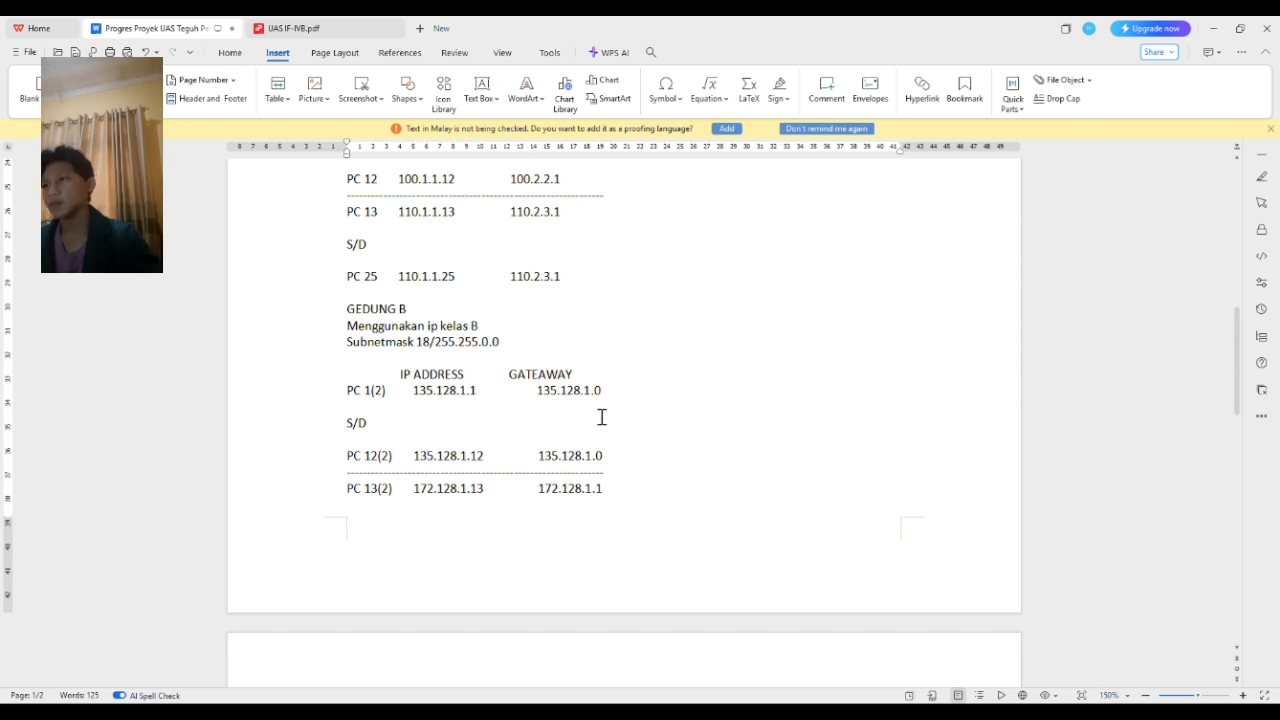
pyautogui.scroll(-2, 602, 418)
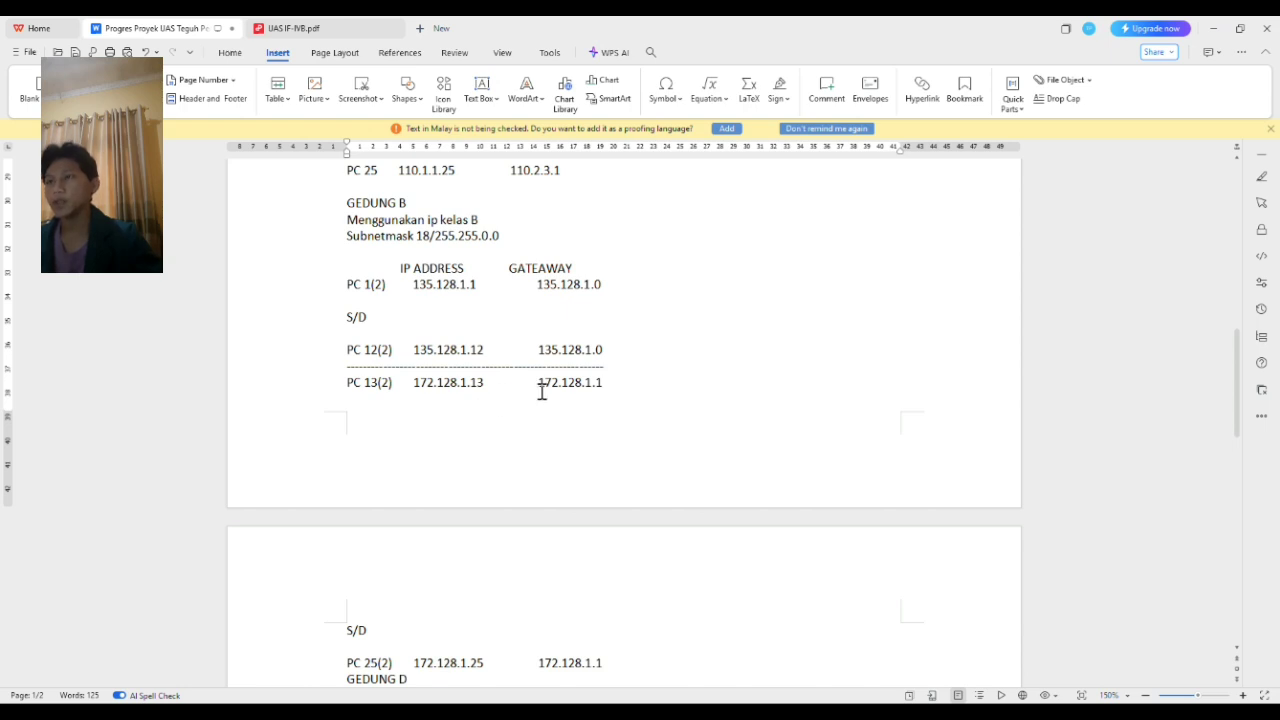
pyautogui.scroll(-1, 546, 388)
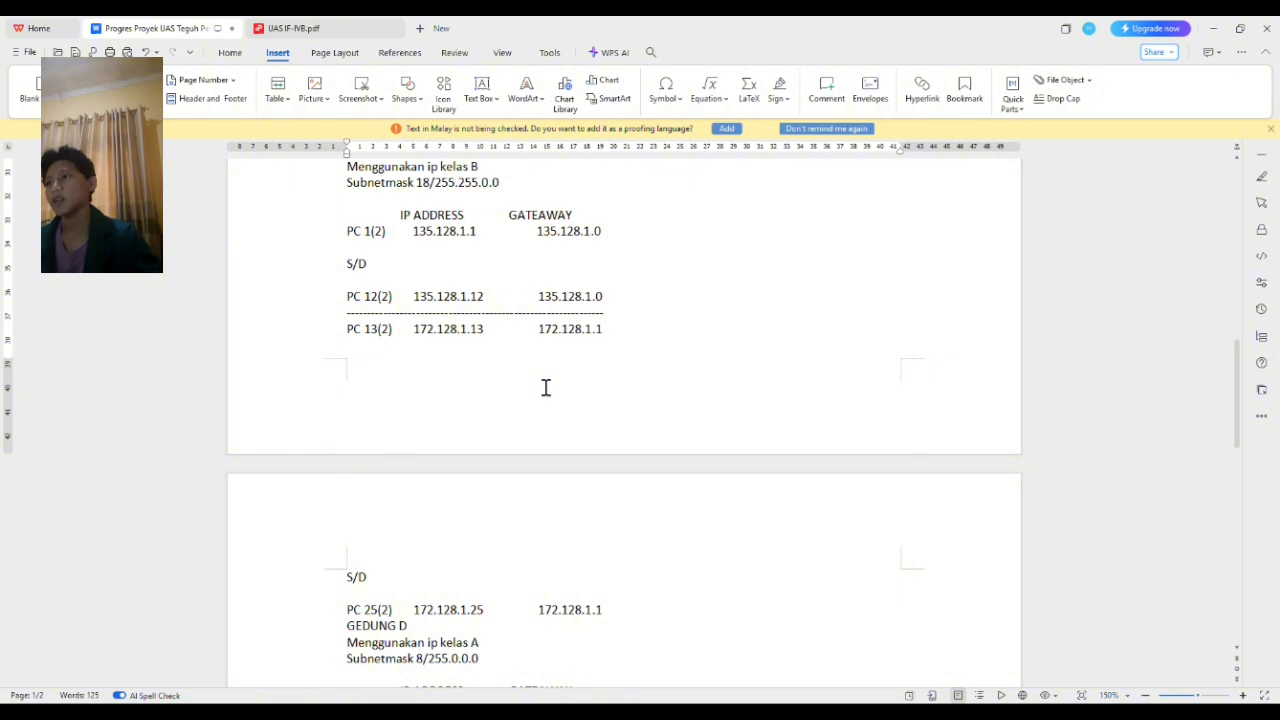
pyautogui.scroll(-4, 546, 388)
pyautogui.scroll(-1, 546, 388)
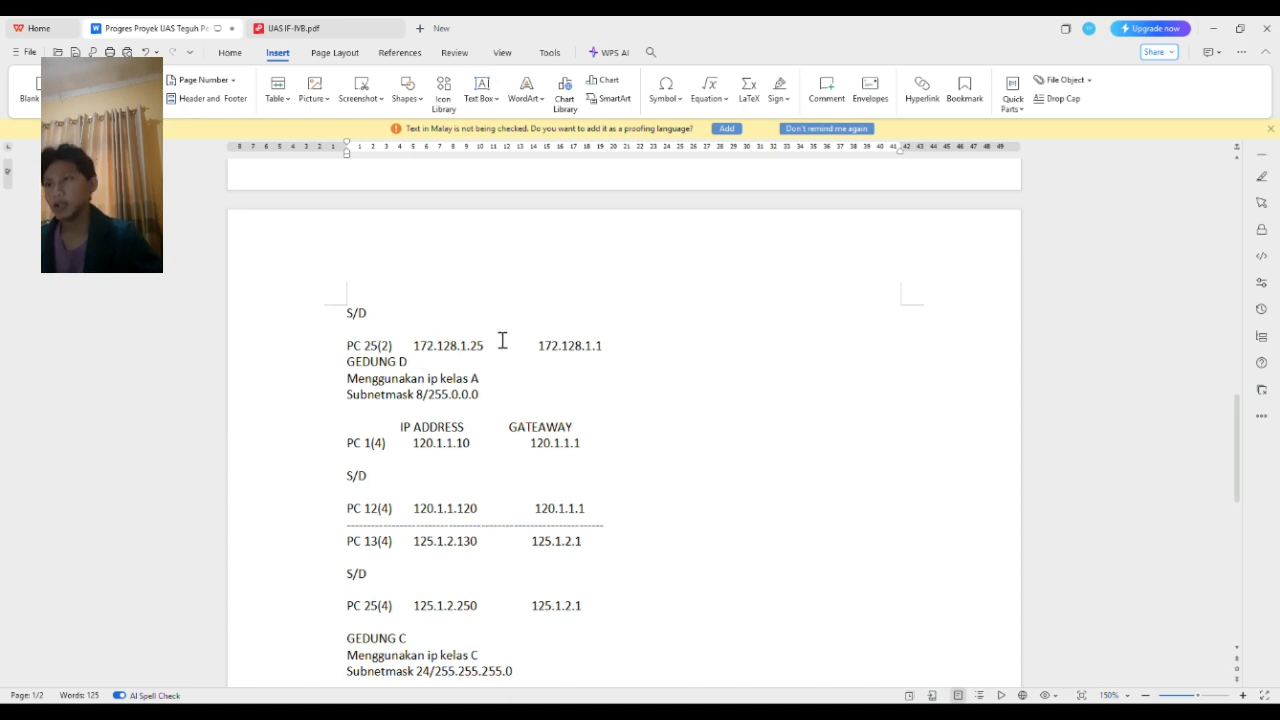
pyautogui.scroll(3, 538, 355)
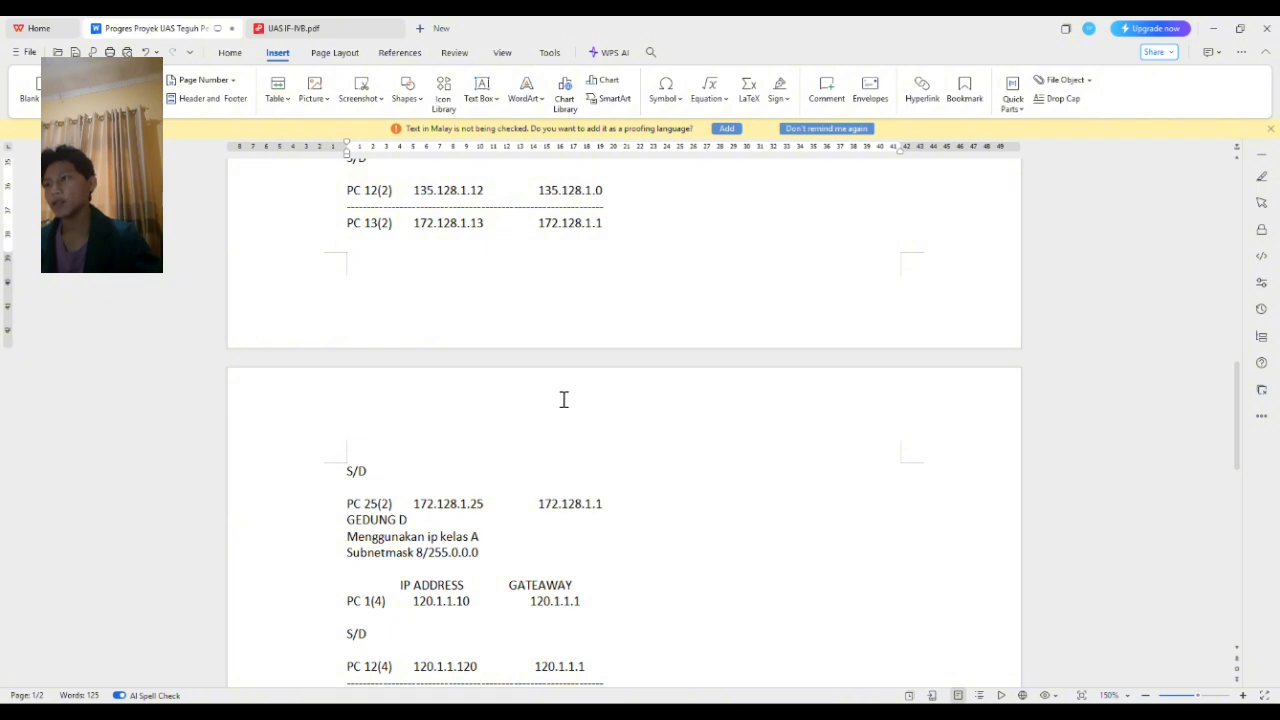
# Step: Read the Gedung D and Gedung C addressing plans, covering their IP classes, subnet masks, PC addresses and gateways
pyautogui.scroll(-3, 560, 440)
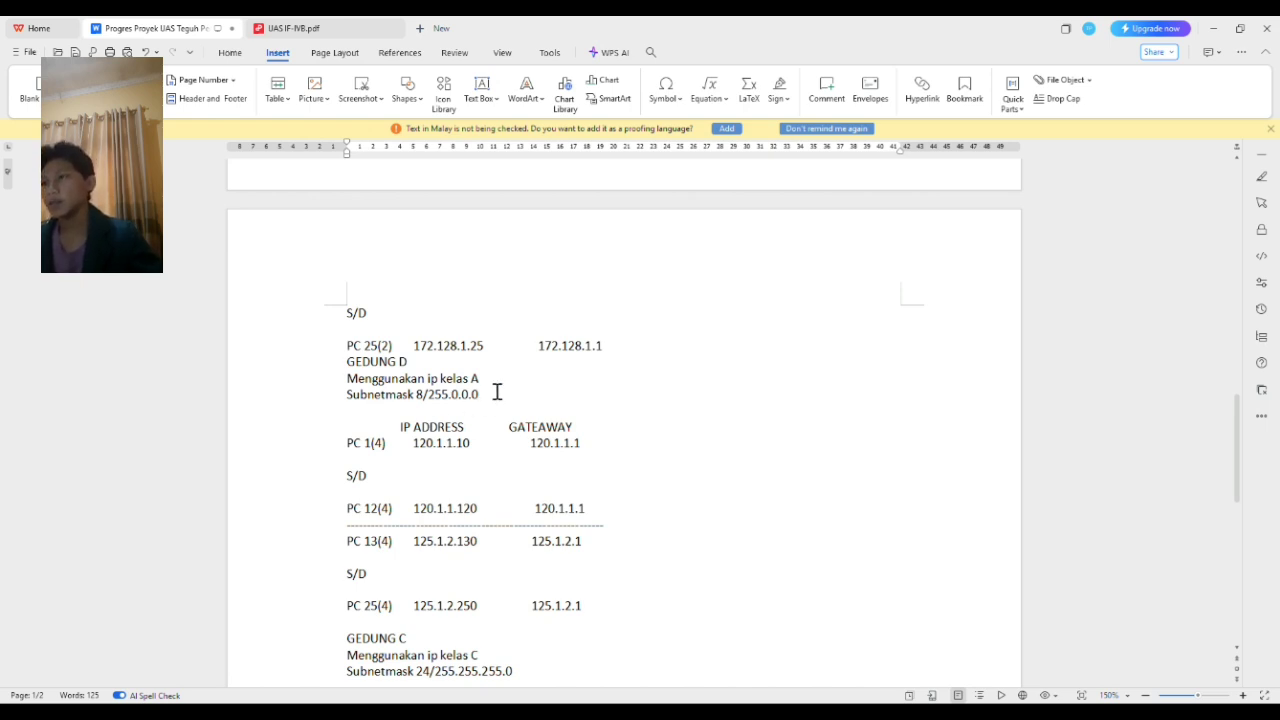
pyautogui.scroll(-1, 491, 400)
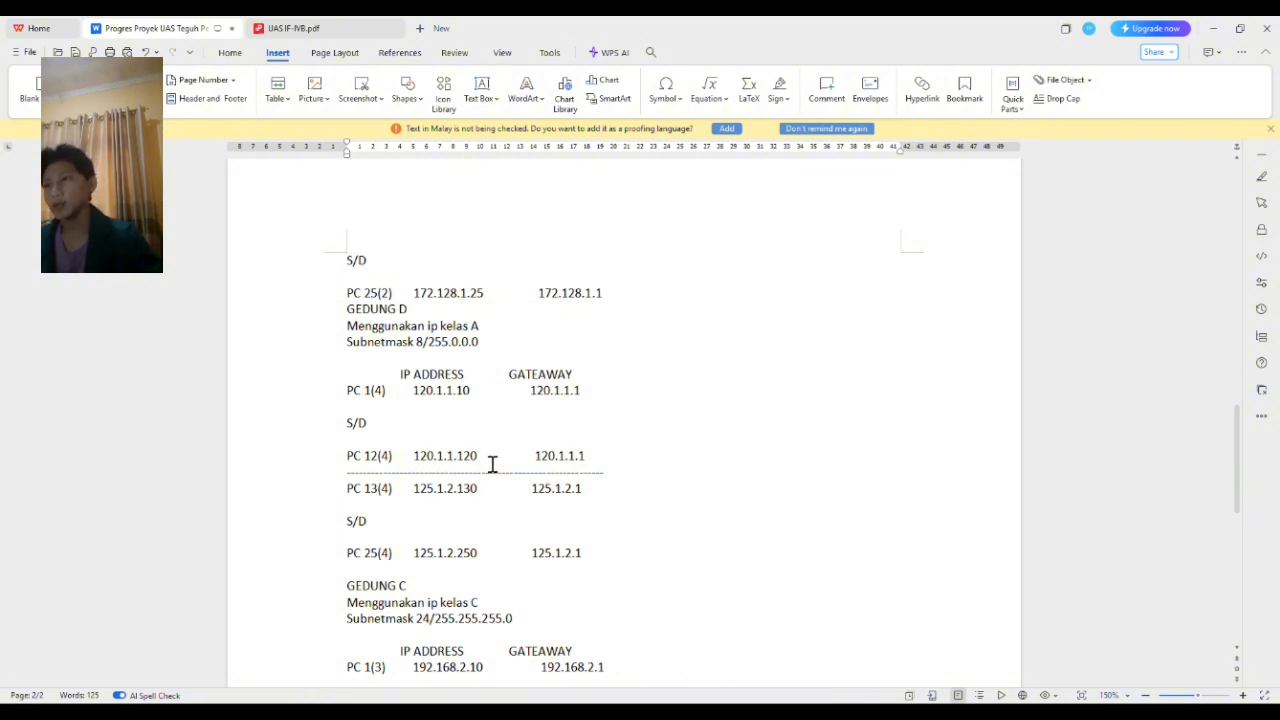
pyautogui.scroll(-2, 552, 457)
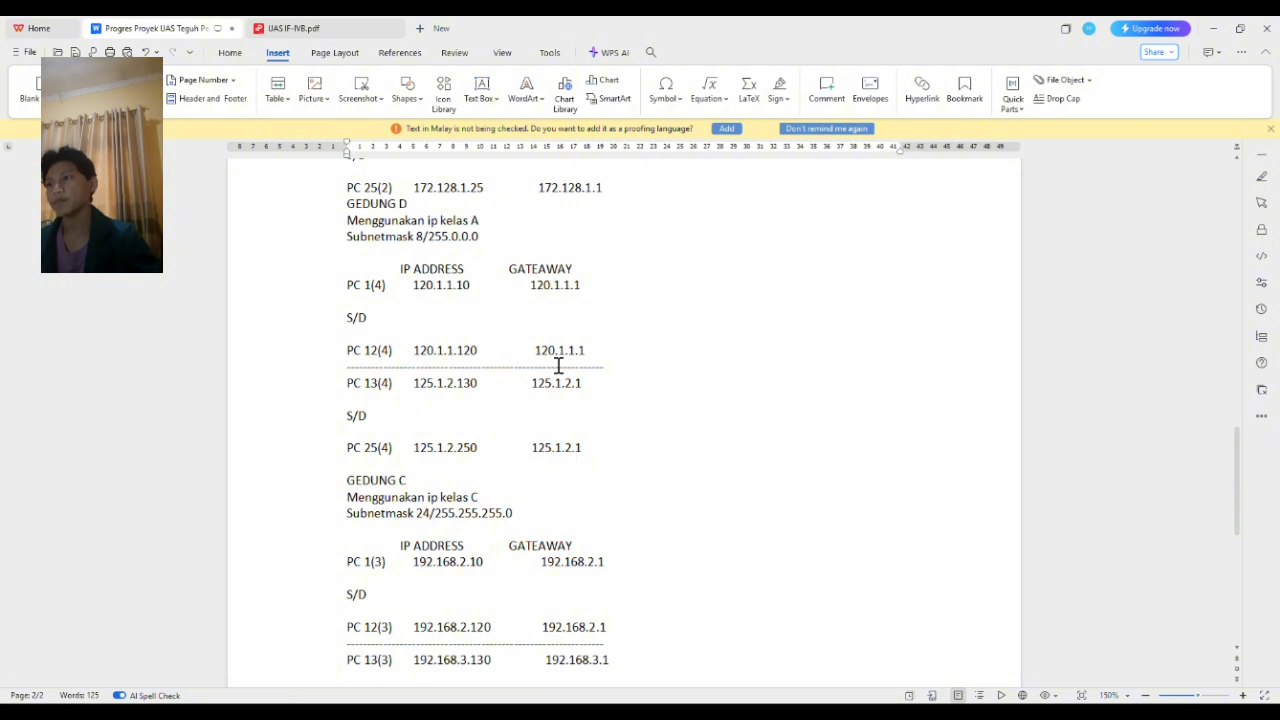
pyautogui.scroll(-2, 590, 425)
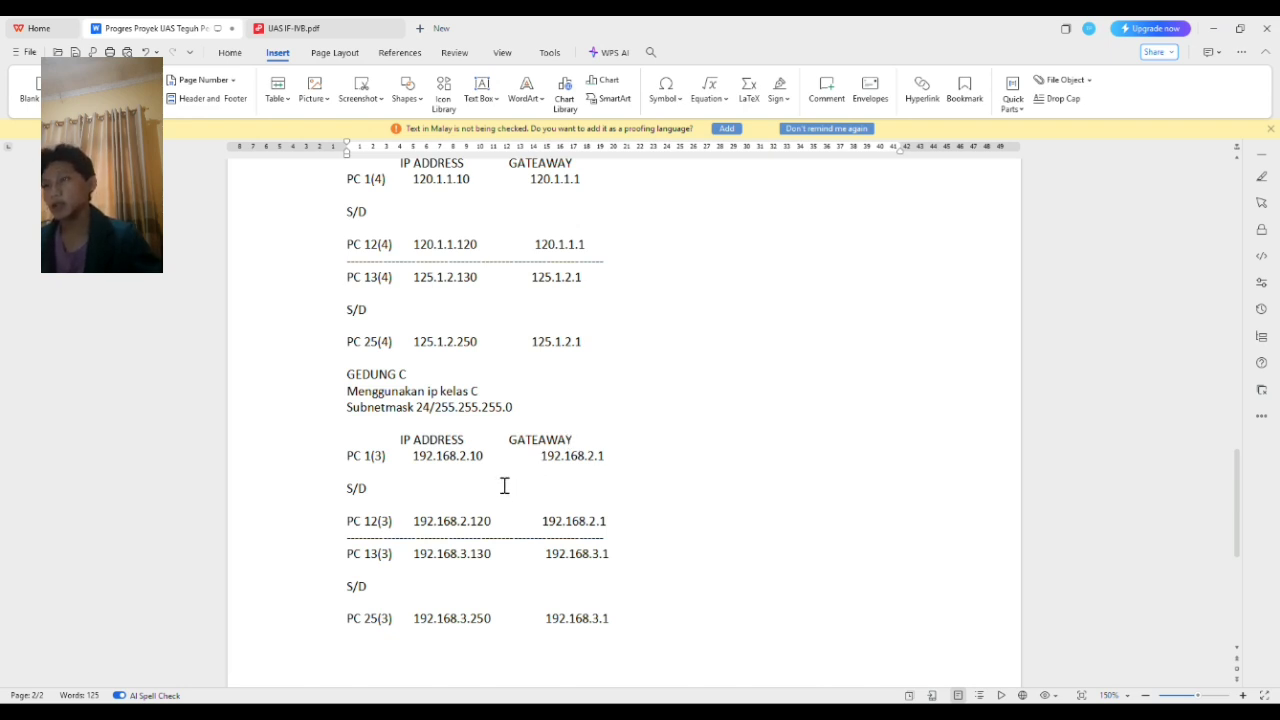
pyautogui.scroll(-1, 497, 483)
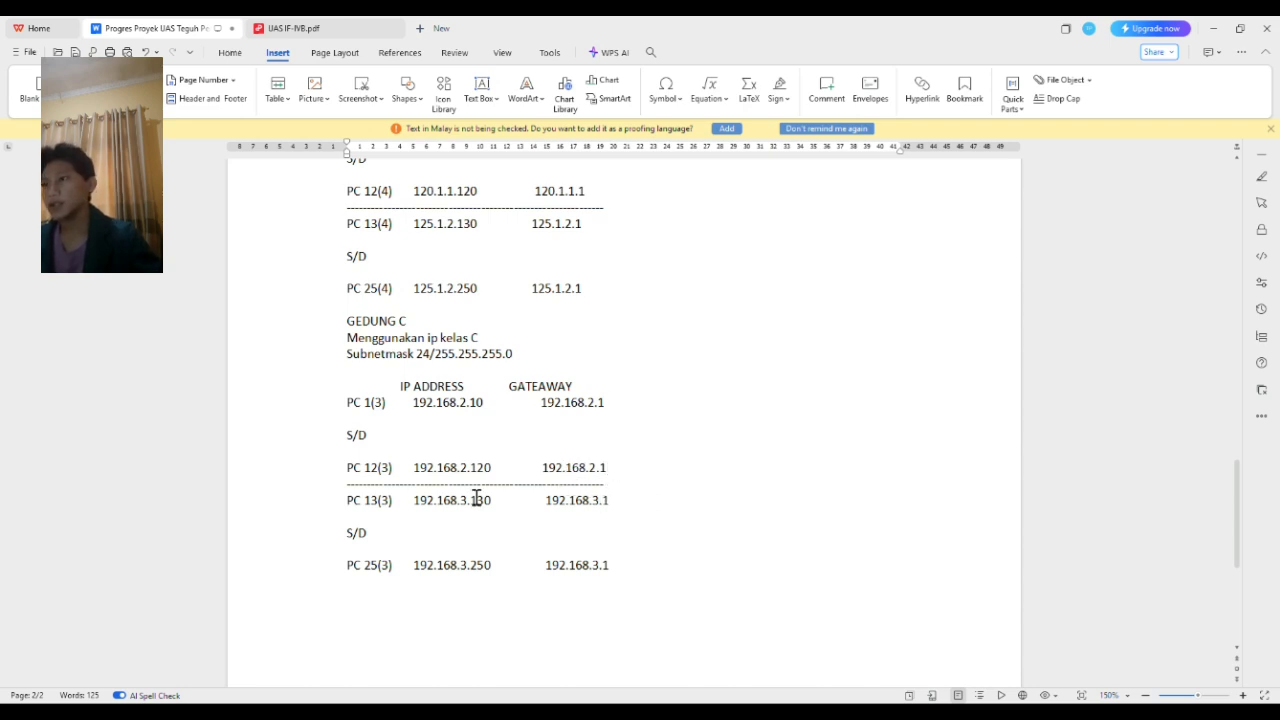
pyautogui.scroll(-1, 416, 508)
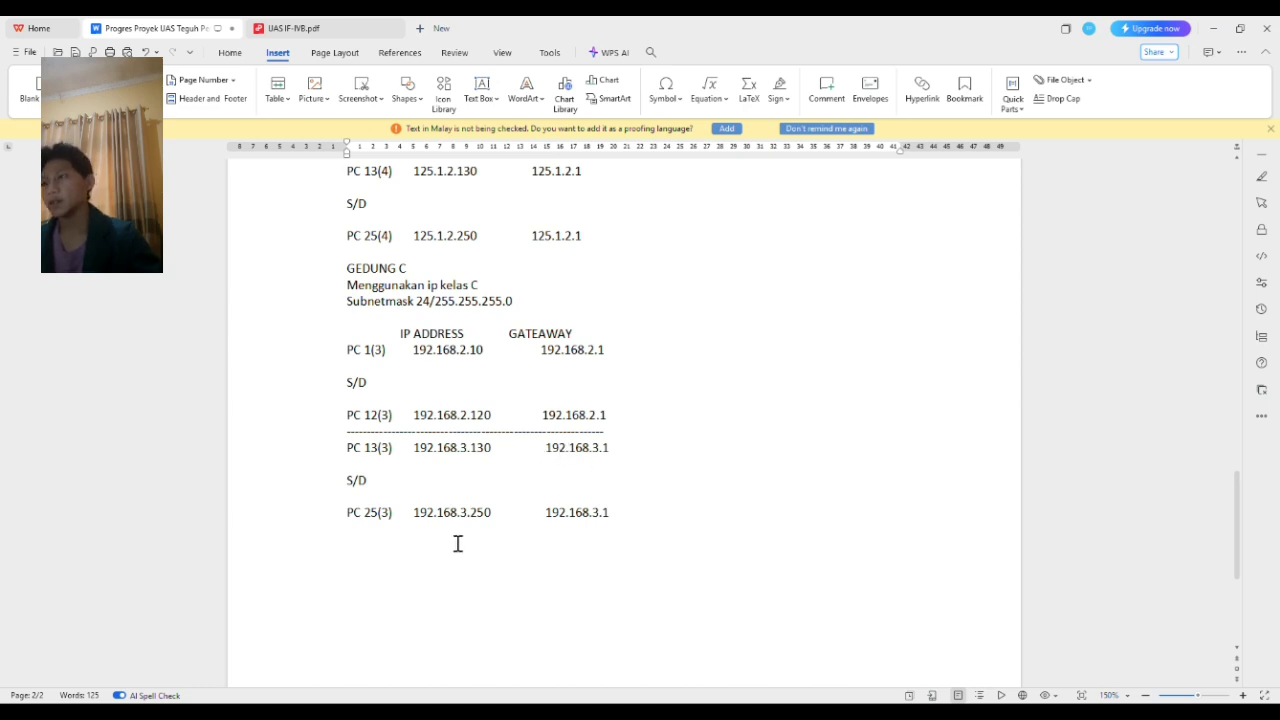
pyautogui.scroll(-1, 477, 494)
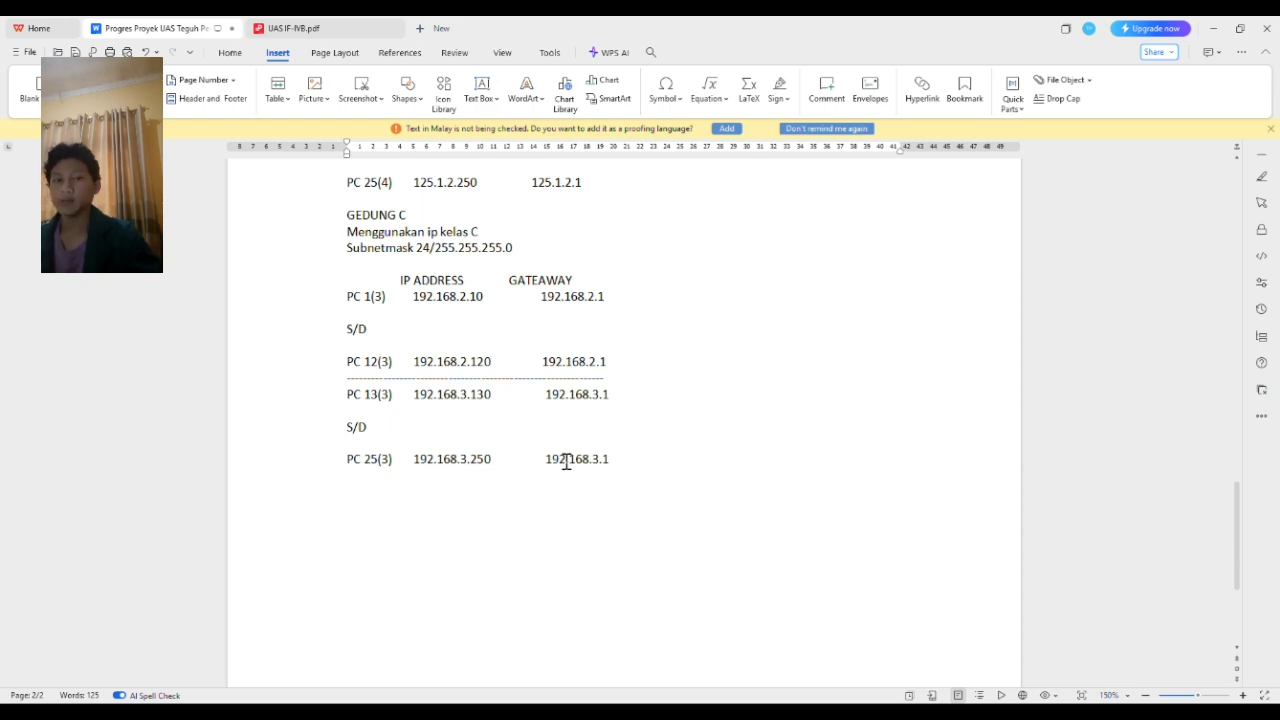
# Step: Switch back to Cisco Packet Tracer and review Router A's IP settings on FastEthernet0/0, FastEthernet1/0, Ethernet6/0, Ethernet7/0 and Ethernet8/0
pyautogui.hotkey('alt', 'Tab')
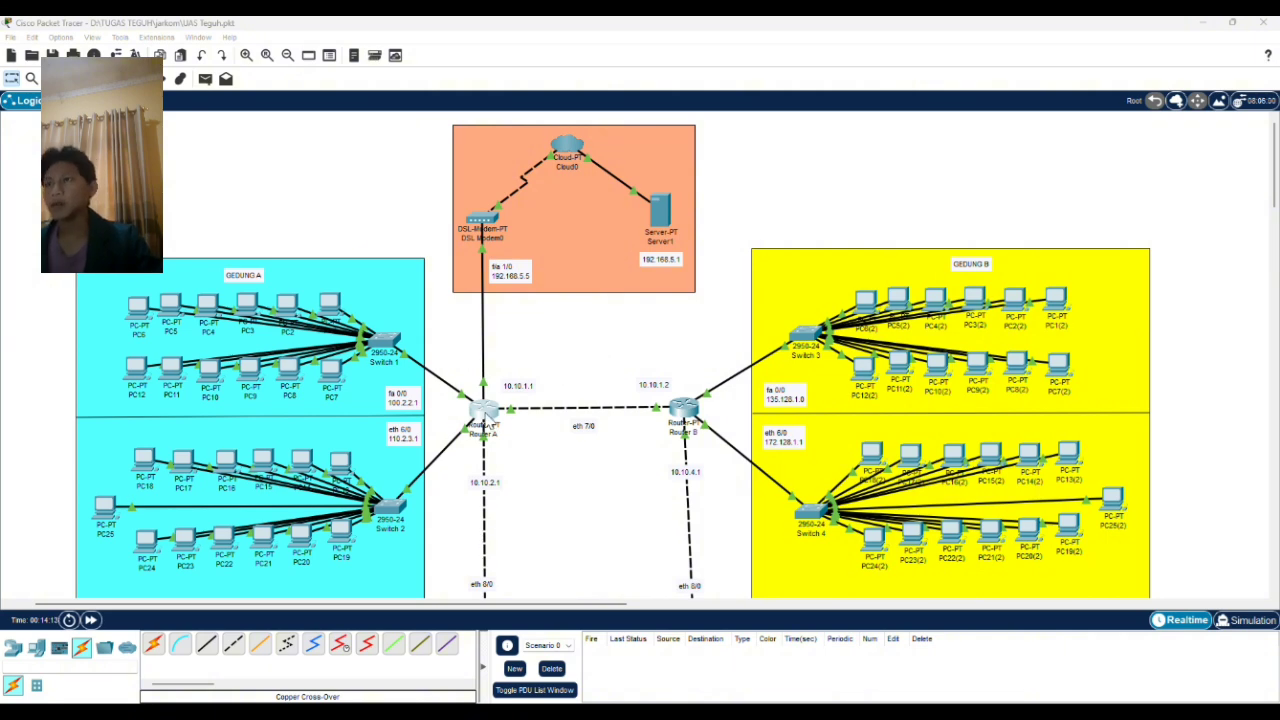
pyautogui.click(489, 425)
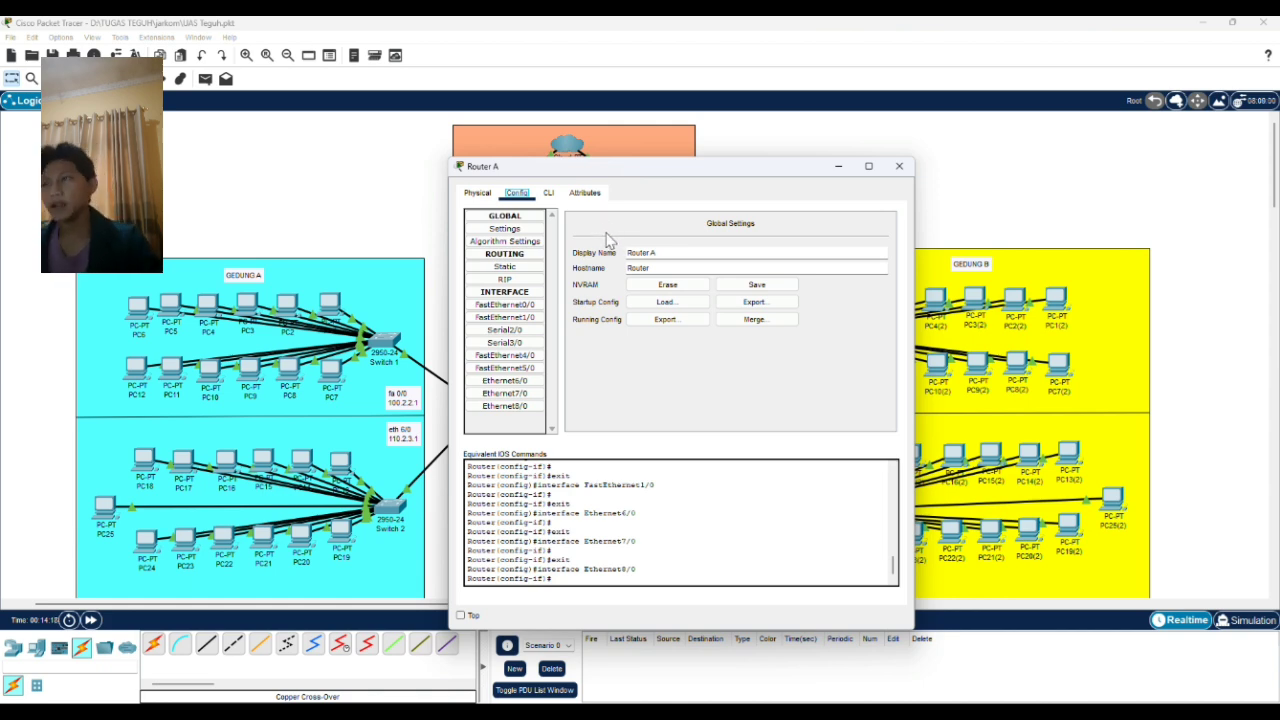
pyautogui.click(508, 305)
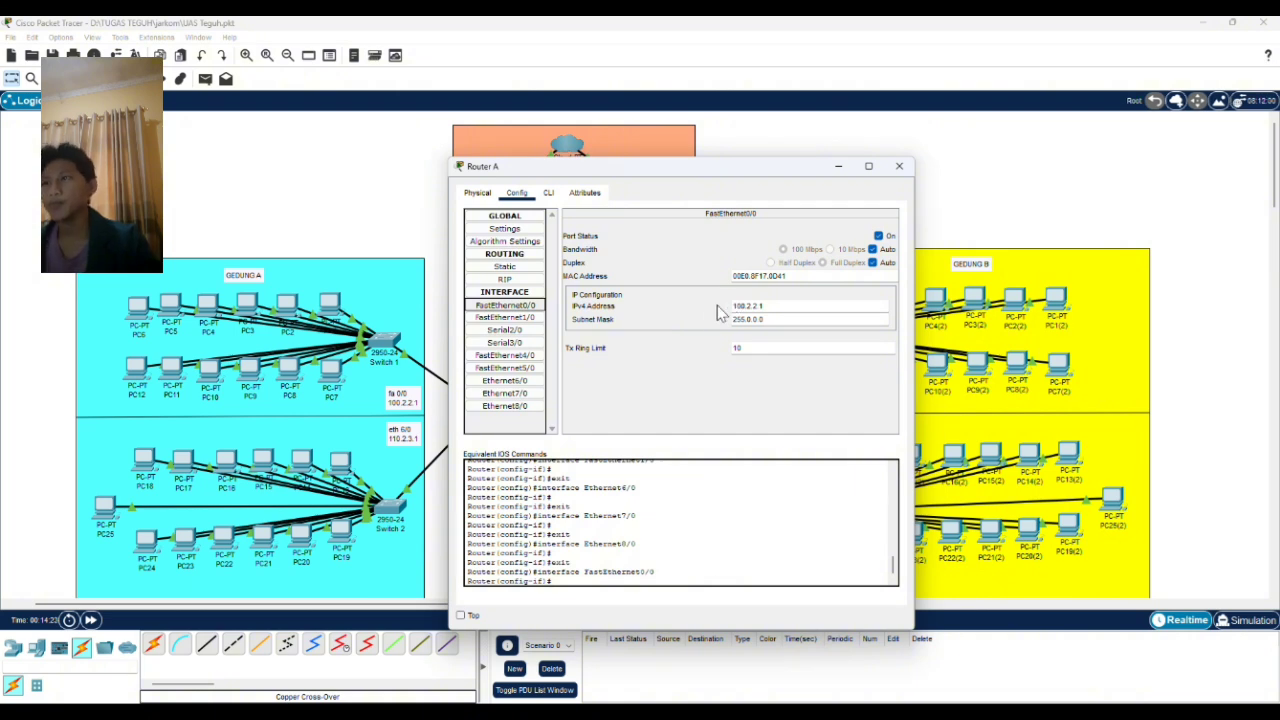
pyautogui.click(538, 318)
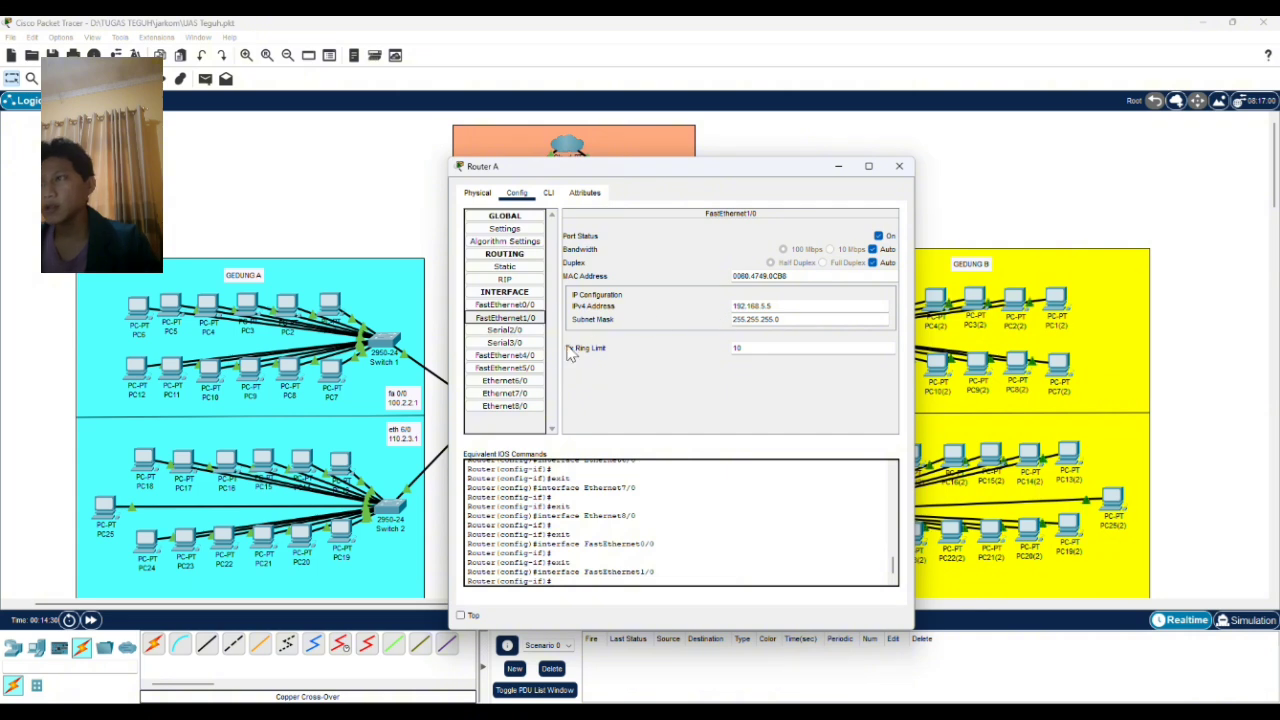
pyautogui.click(505, 381)
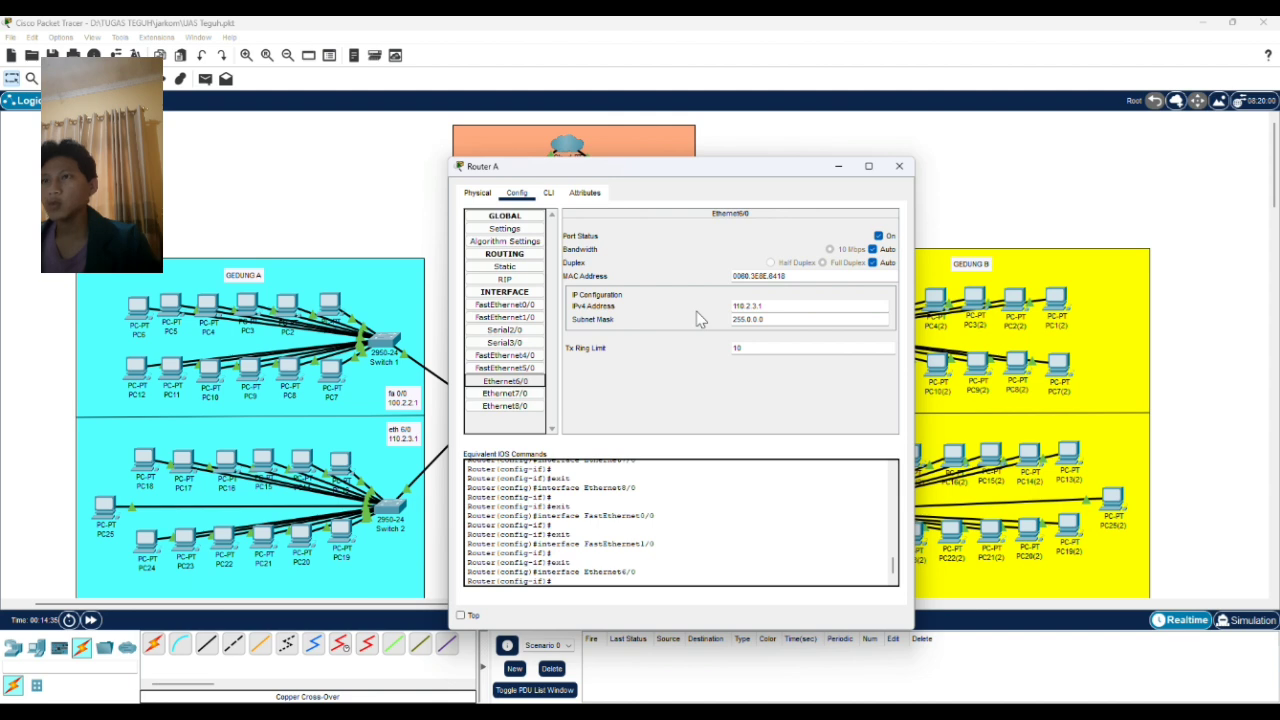
pyautogui.click(533, 396)
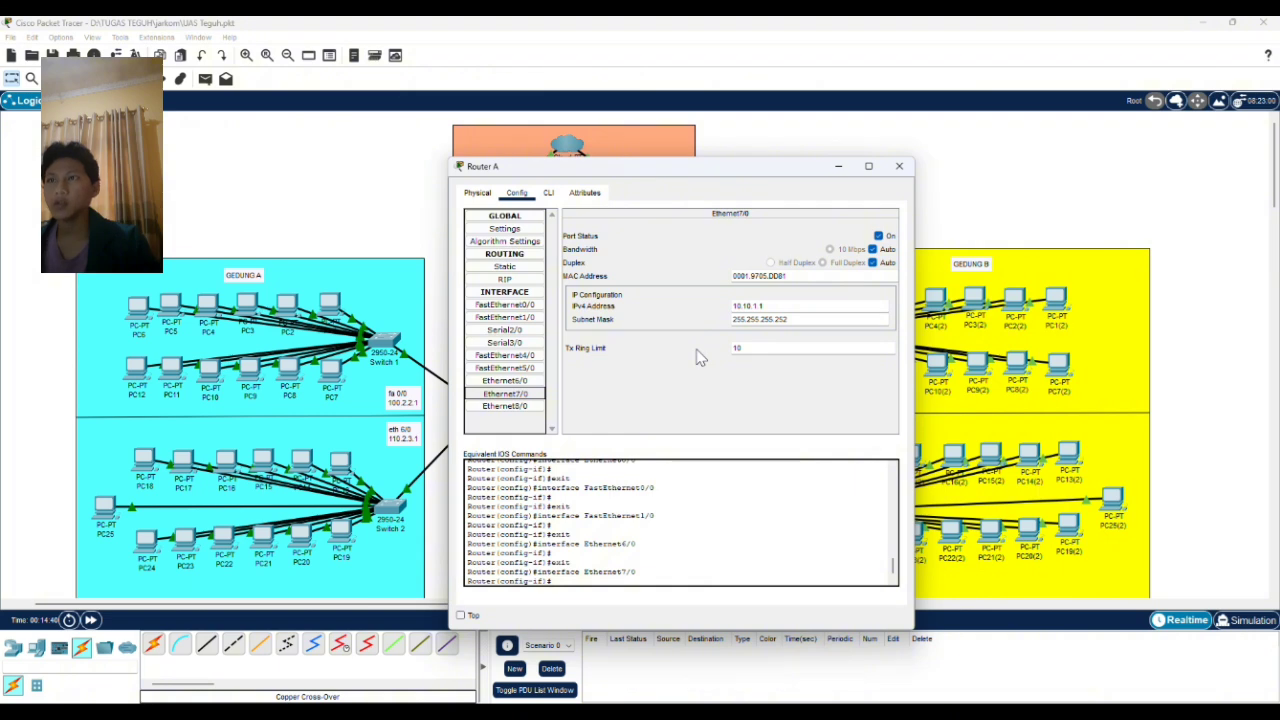
pyautogui.click(538, 407)
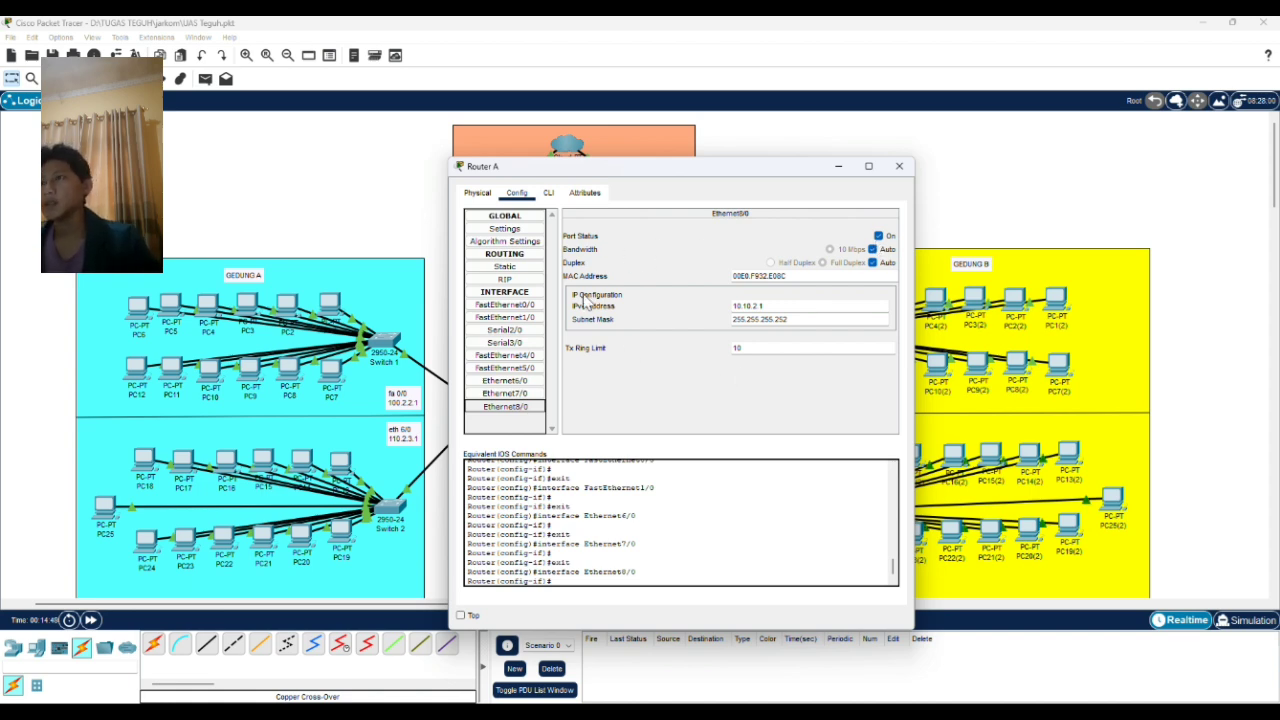
# Step: Exit configuration mode on Router A's command line, save its configuration with the write command, and close the router
pyautogui.click(550, 194)
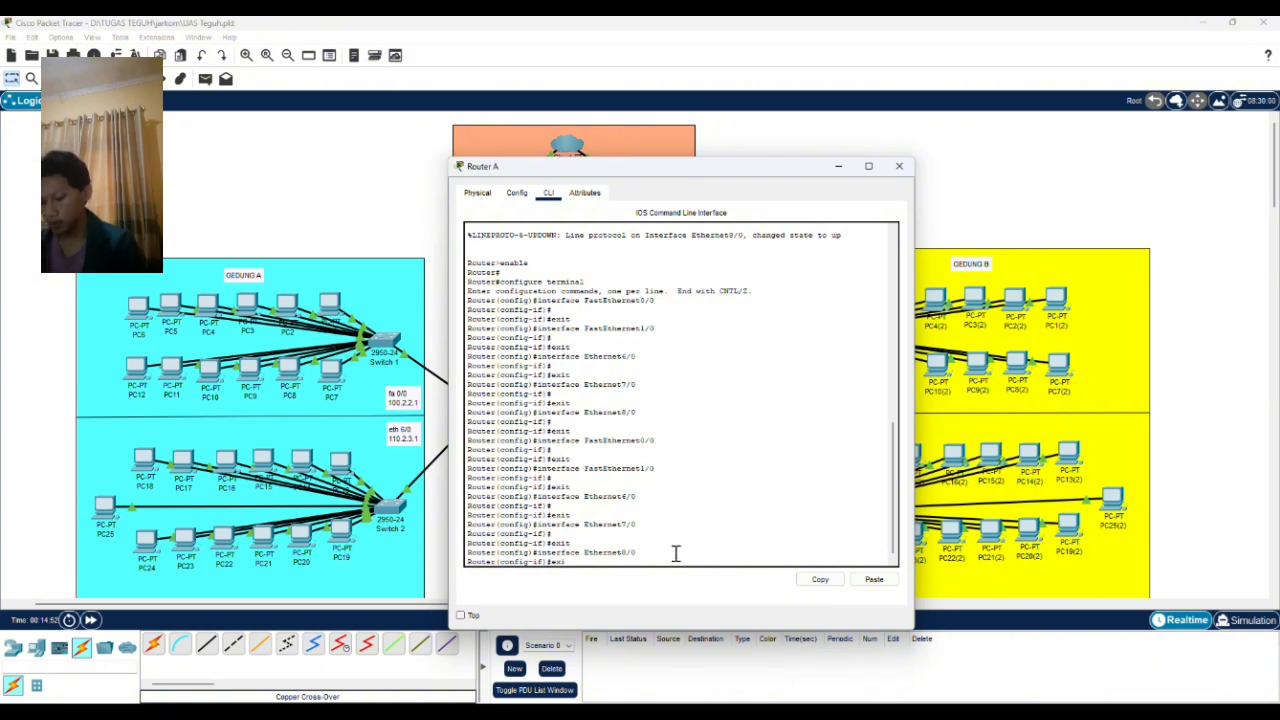
pyautogui.write('t')
pyautogui.press('Return')
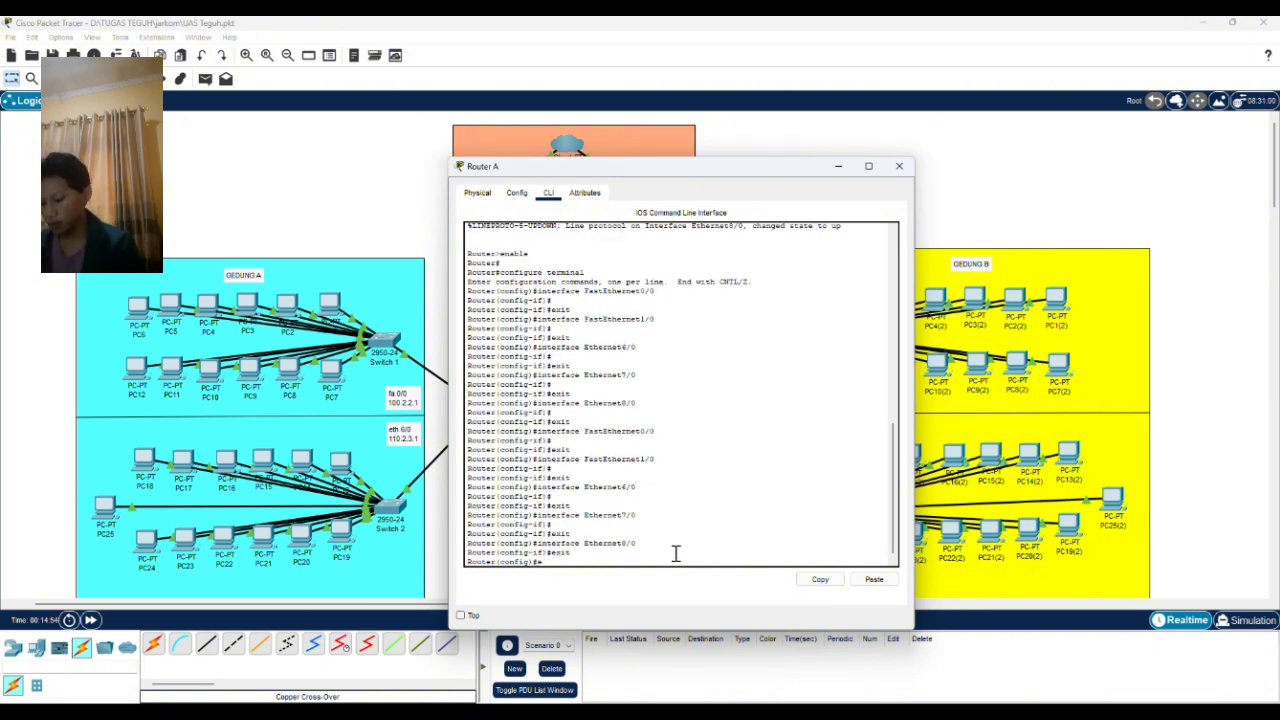
pyautogui.write('exit')
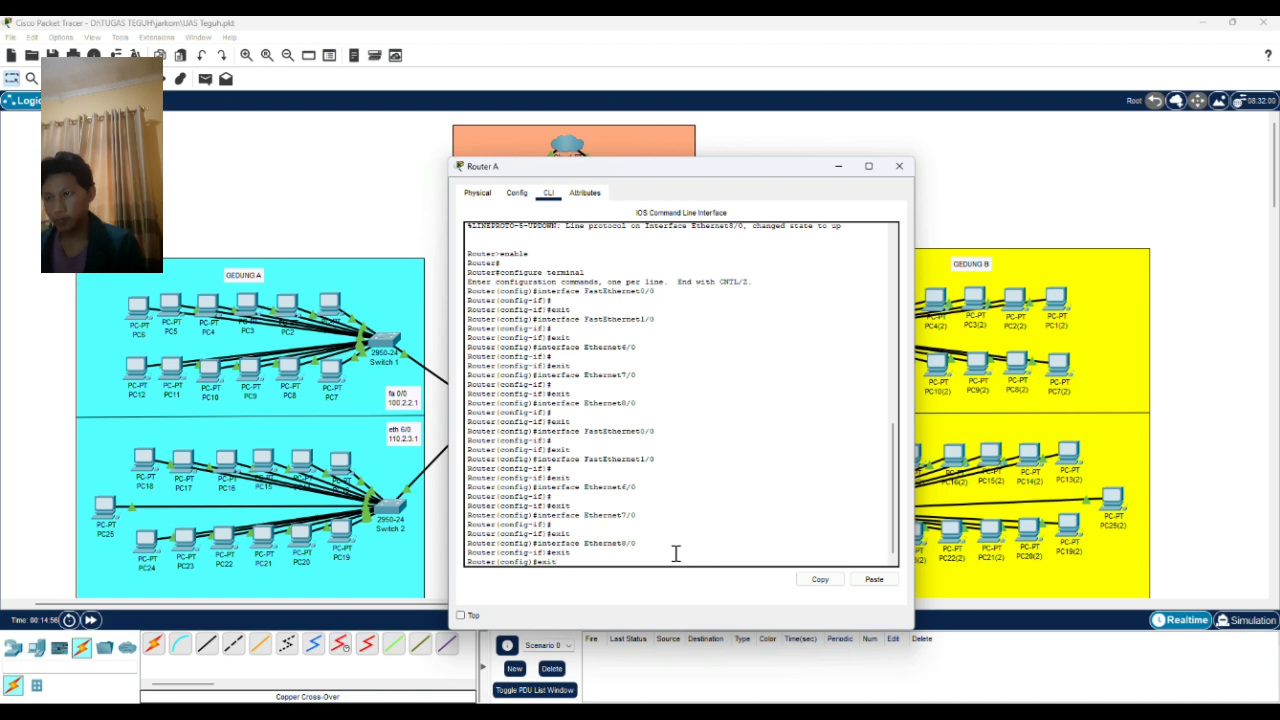
pyautogui.press('Return')
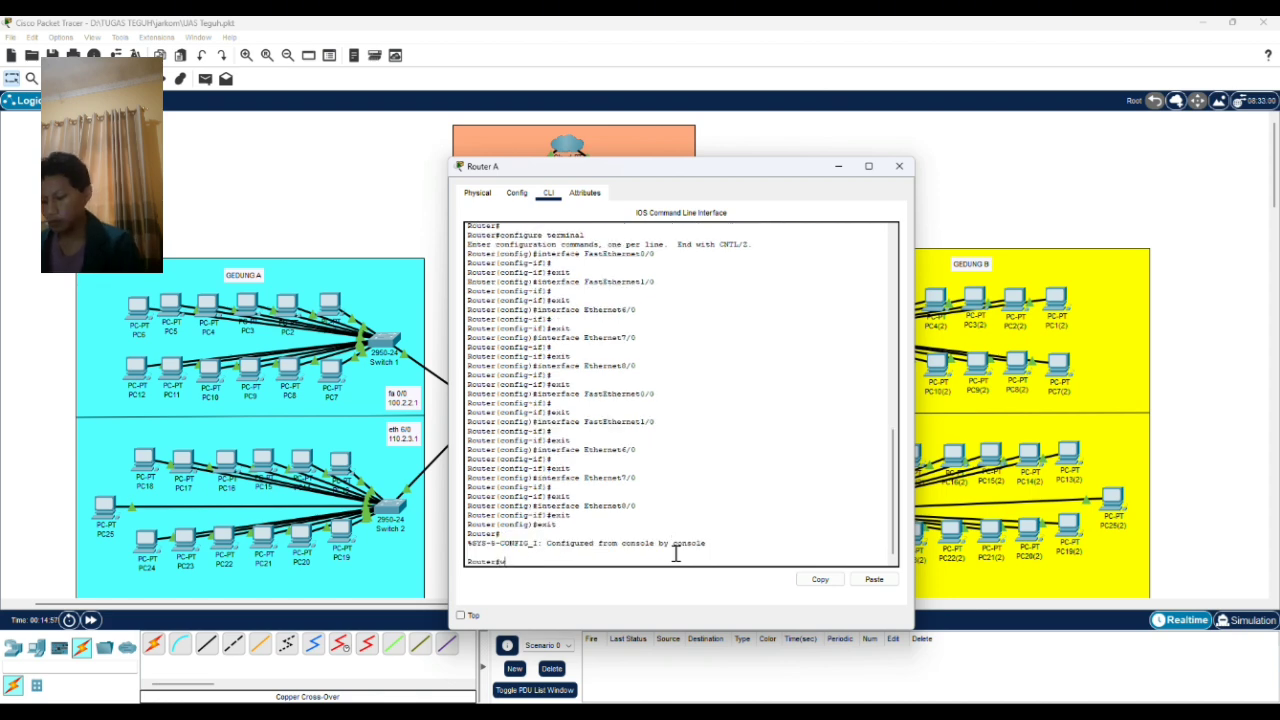
pyautogui.write('write')
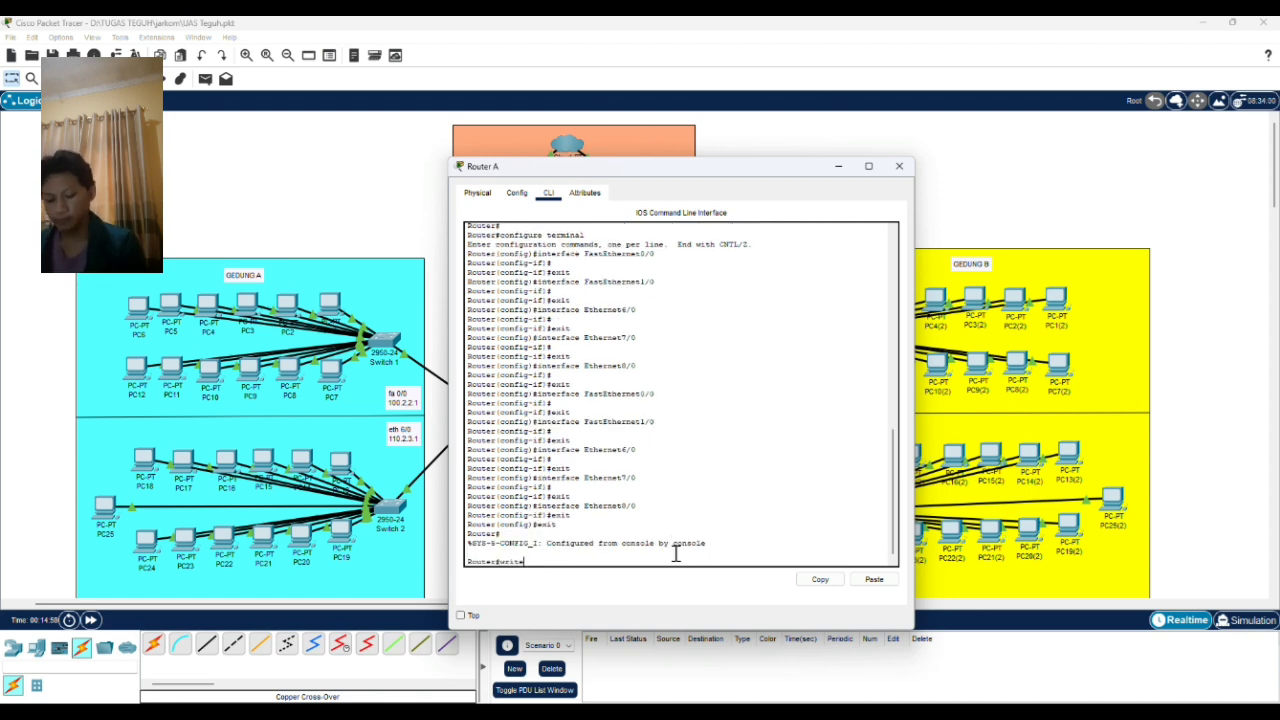
pyautogui.press('Return')
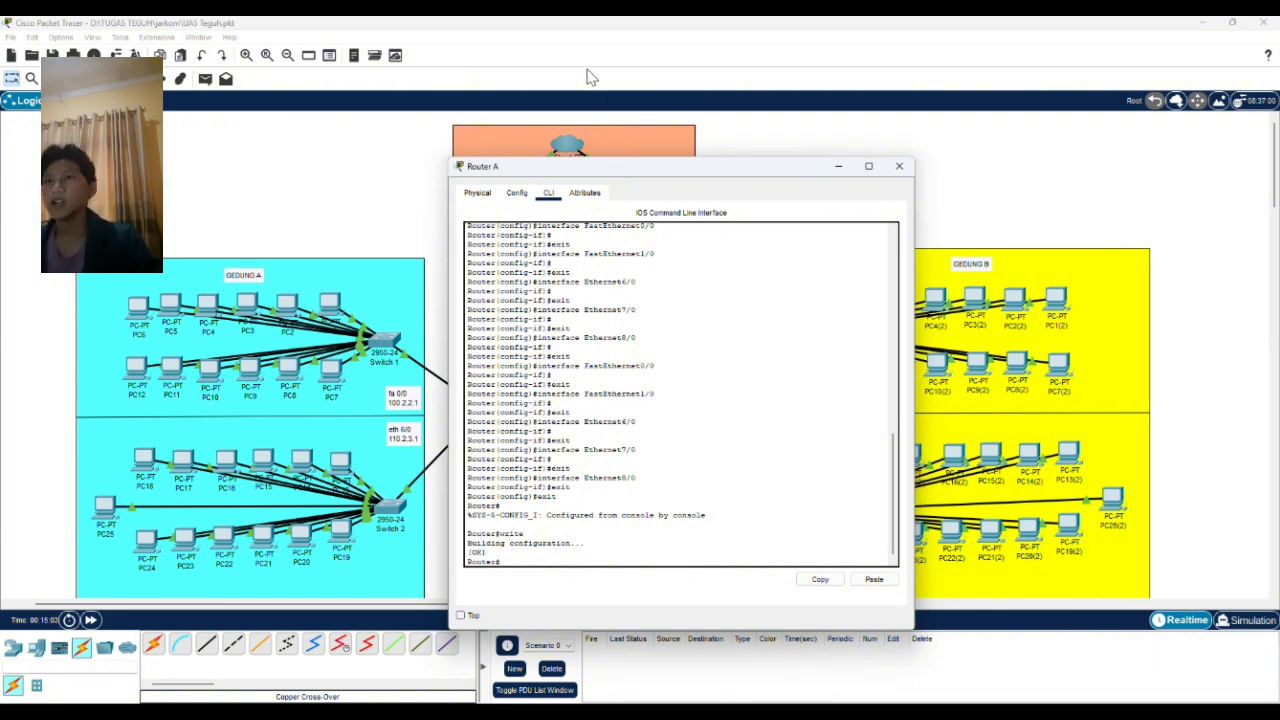
pyautogui.click(578, 40)
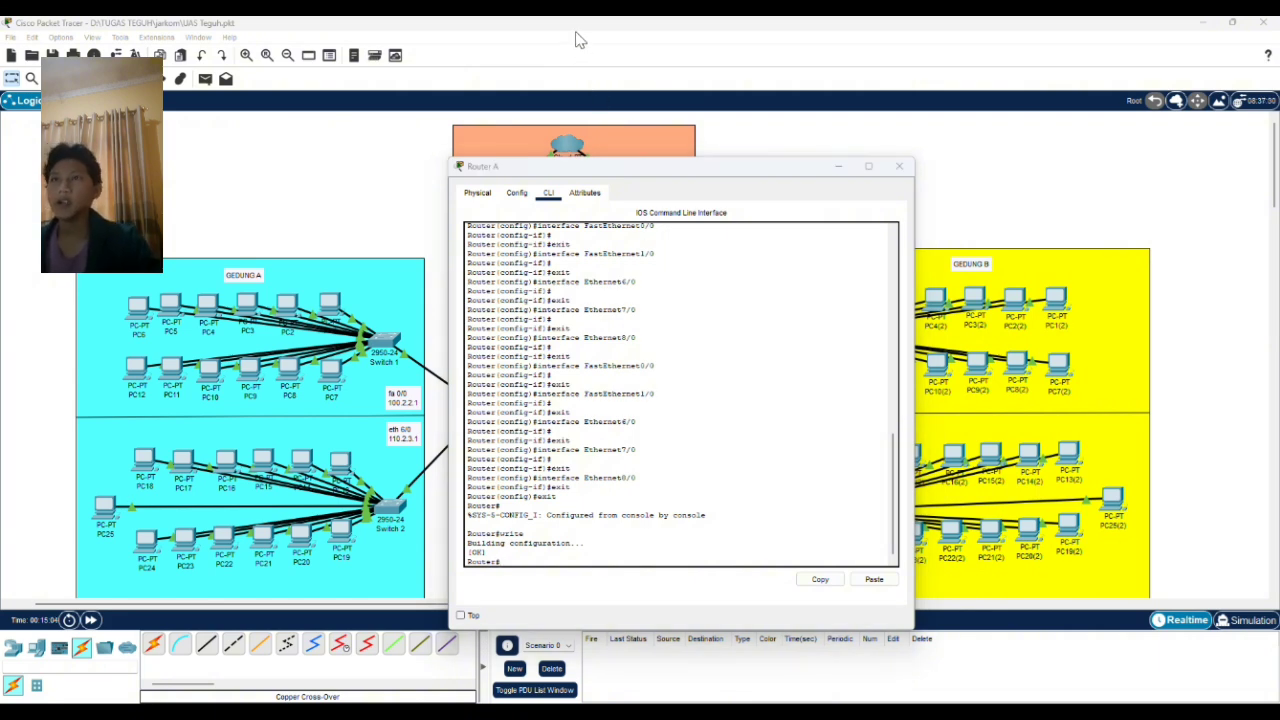
pyautogui.click(905, 171)
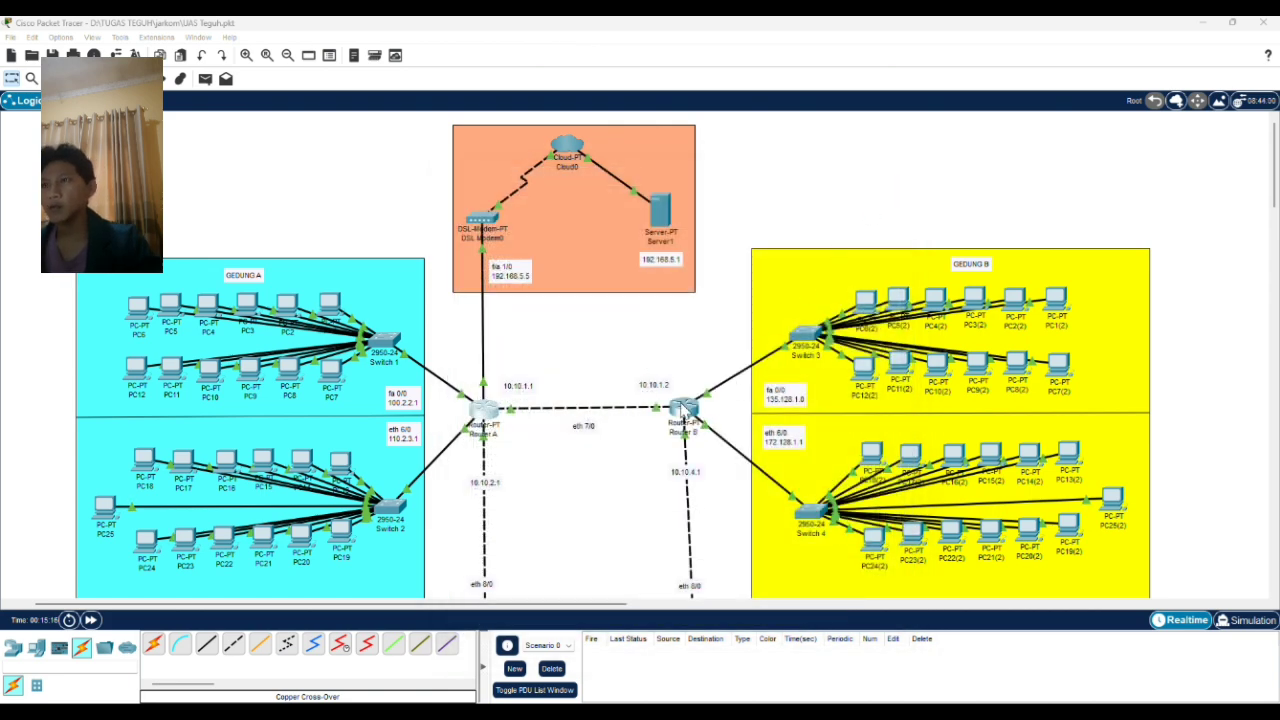
# Step: Review Router B's IP address and subnet mask on FastEthernet0/0, FastEthernet1/0, Ethernet6/0, Ethernet7/0 and Ethernet8/0
pyautogui.click(683, 410)
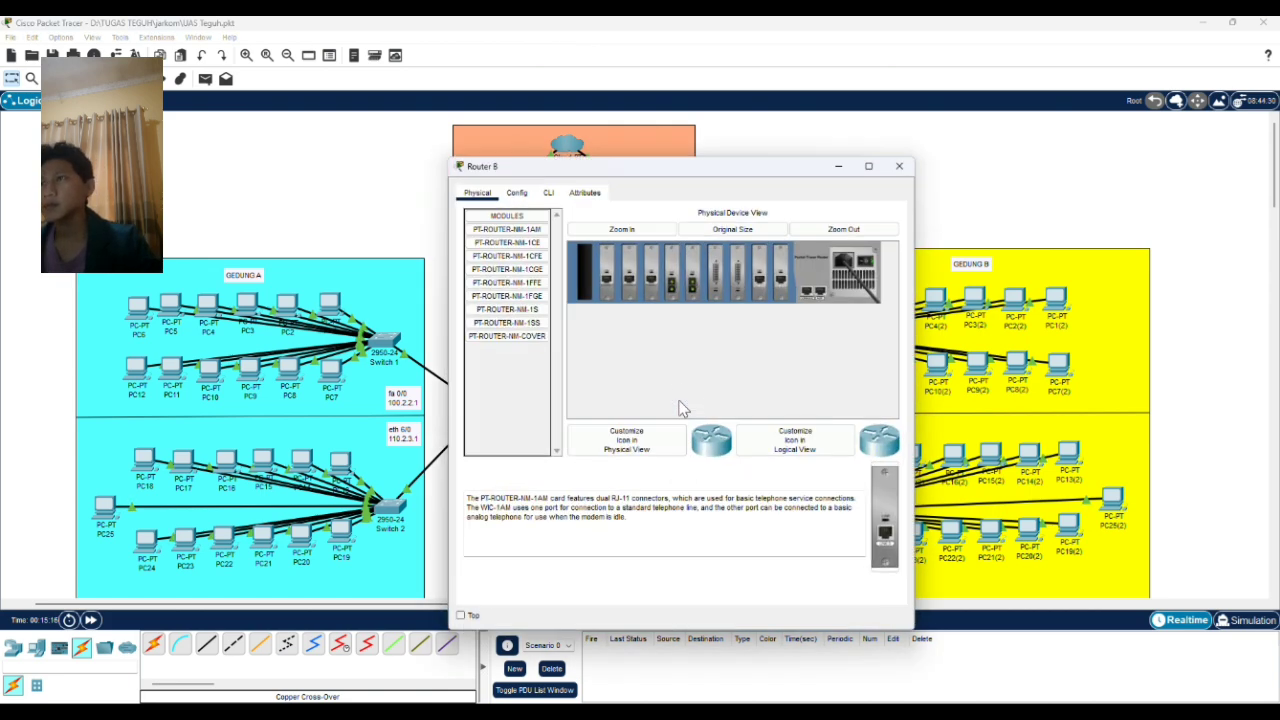
pyautogui.click(516, 194)
pyautogui.click(505, 304)
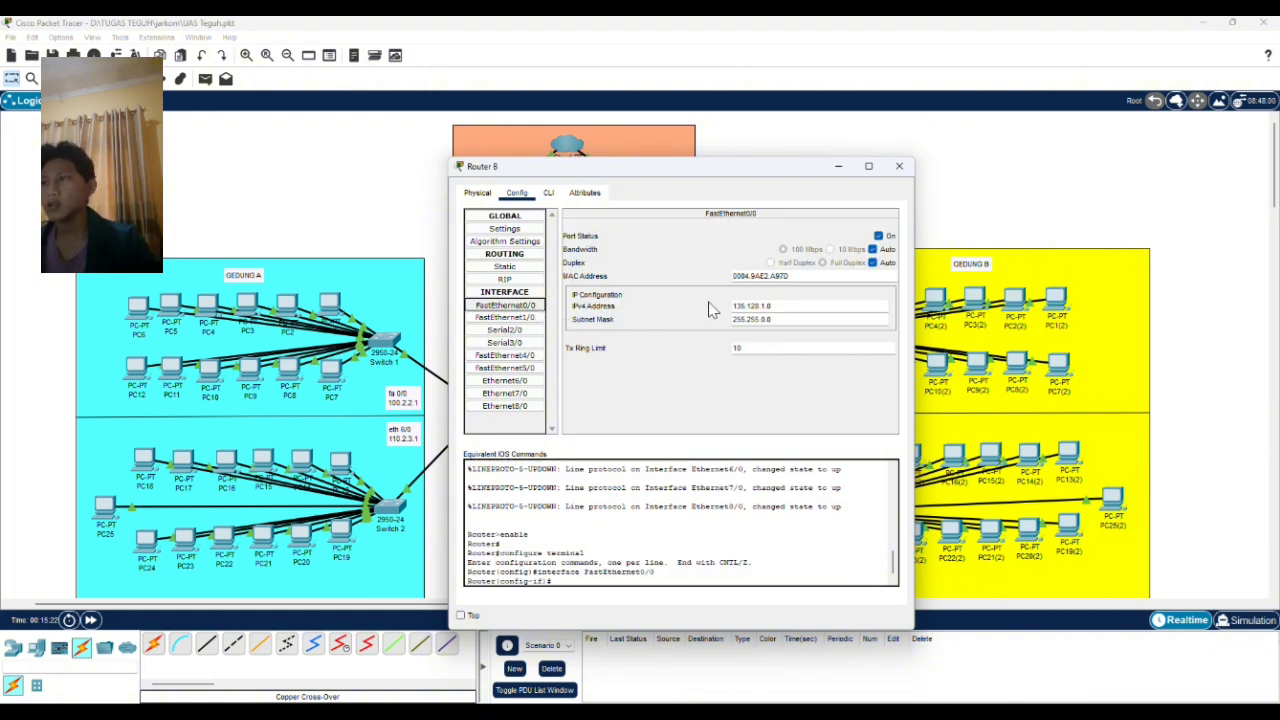
pyautogui.click(510, 317)
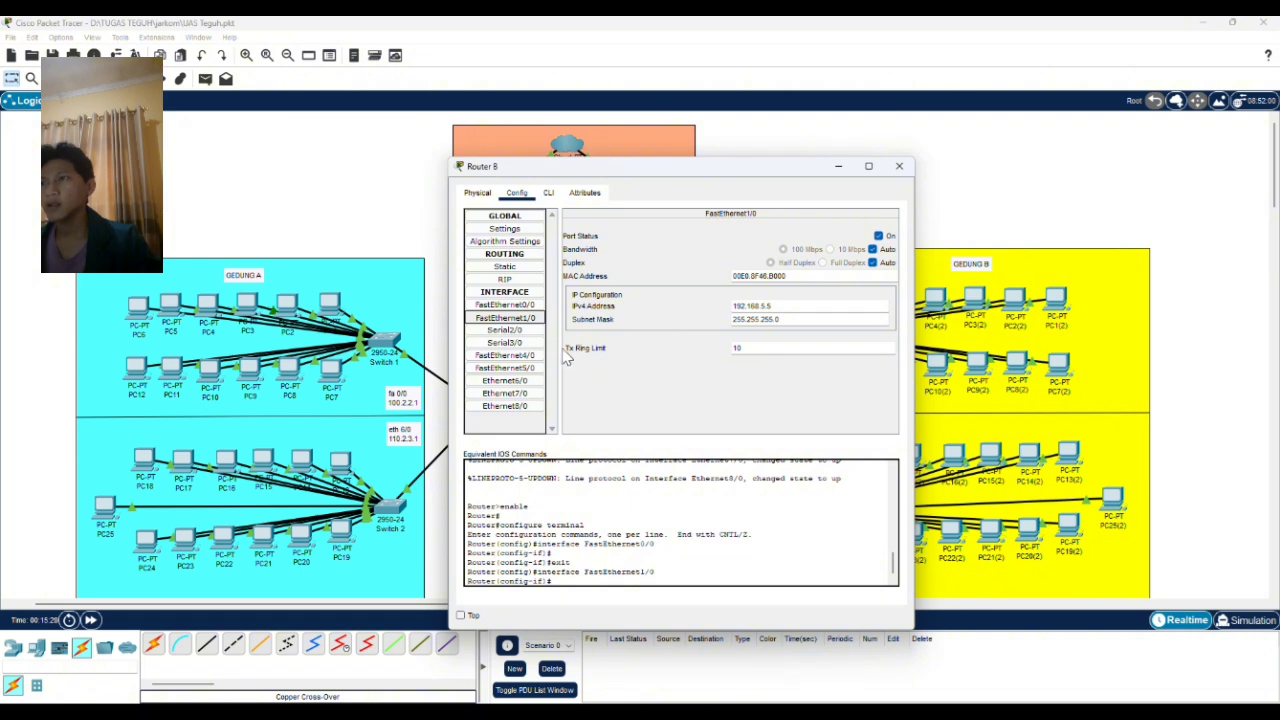
pyautogui.click(535, 358)
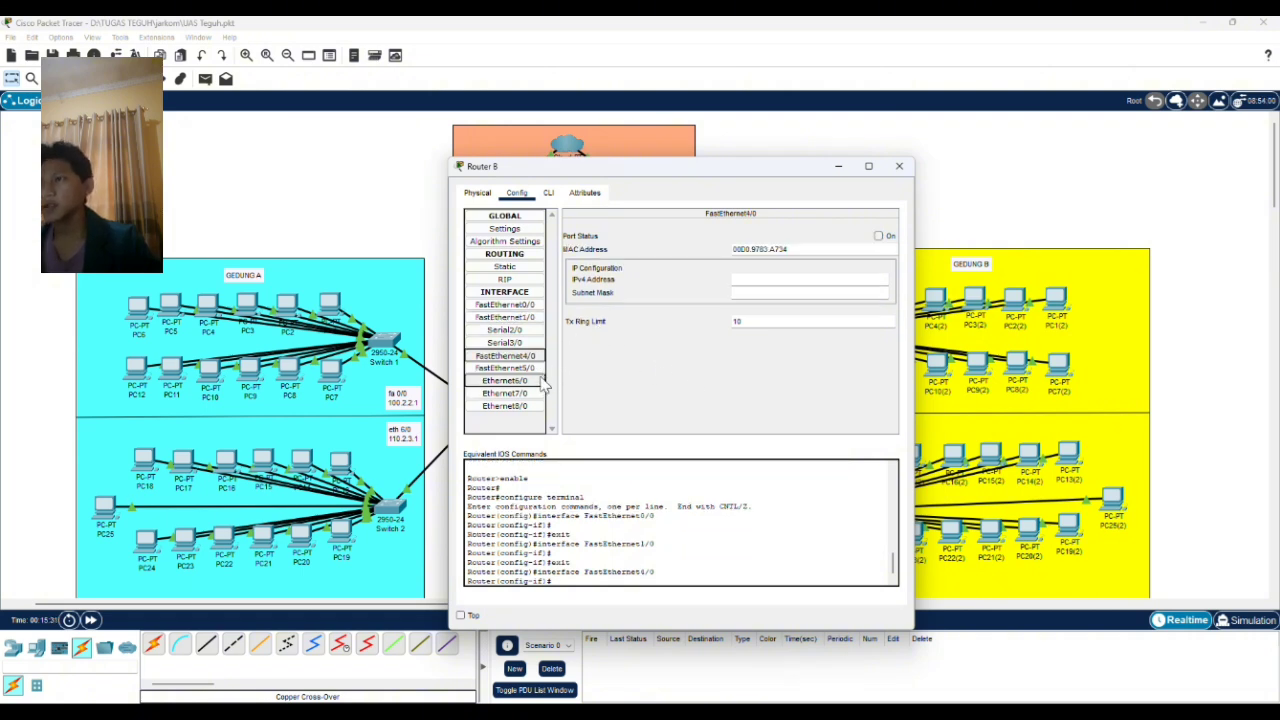
pyautogui.click(546, 383)
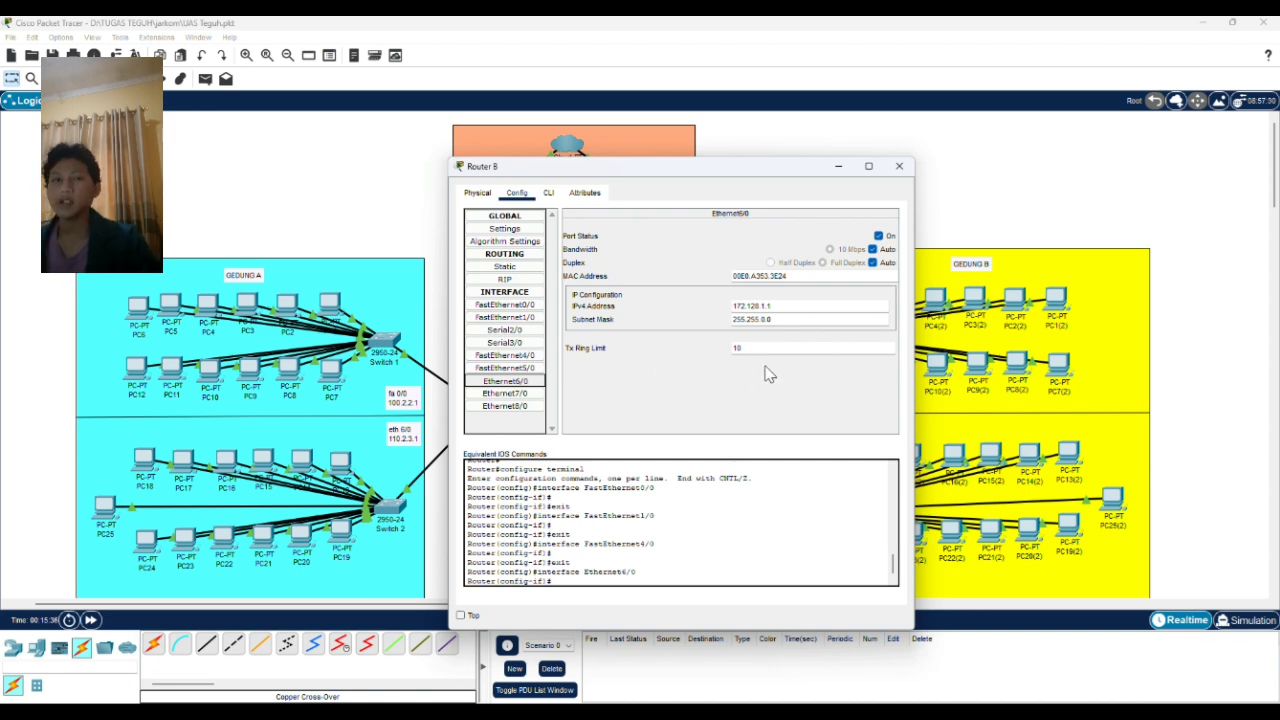
pyautogui.click(504, 394)
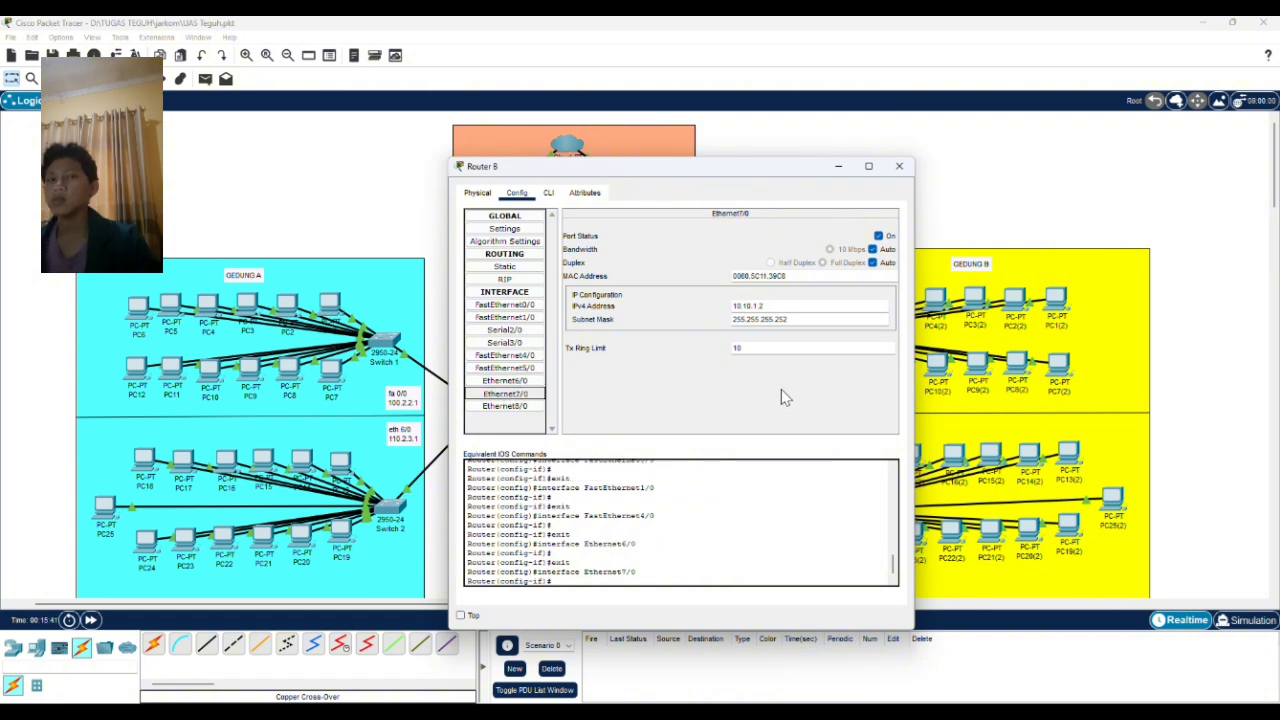
pyautogui.click(535, 410)
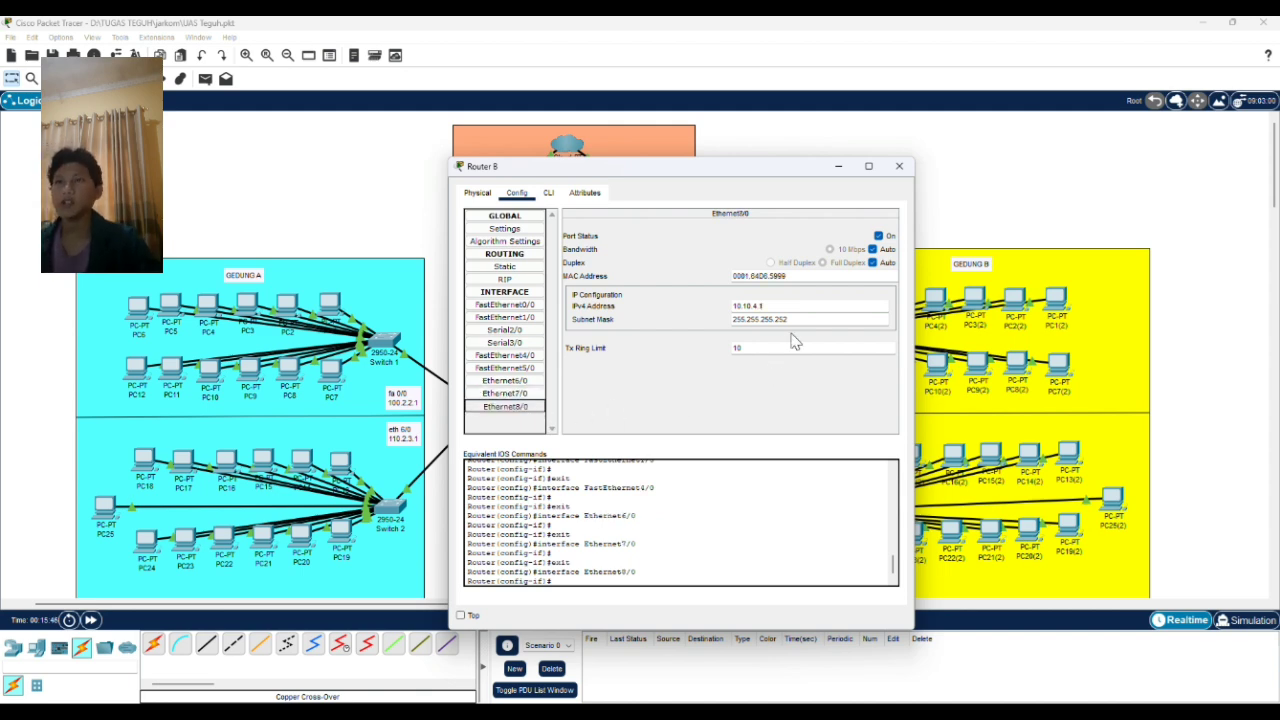
pyautogui.click(898, 167)
# Step: Review Router C's IP address and subnet mask on FastEthernet0/0, FastEthernet1/0, Ethernet6/0, Ethernet7/0 and Ethernet8/0
pyautogui.scroll(-5, 645, 368)
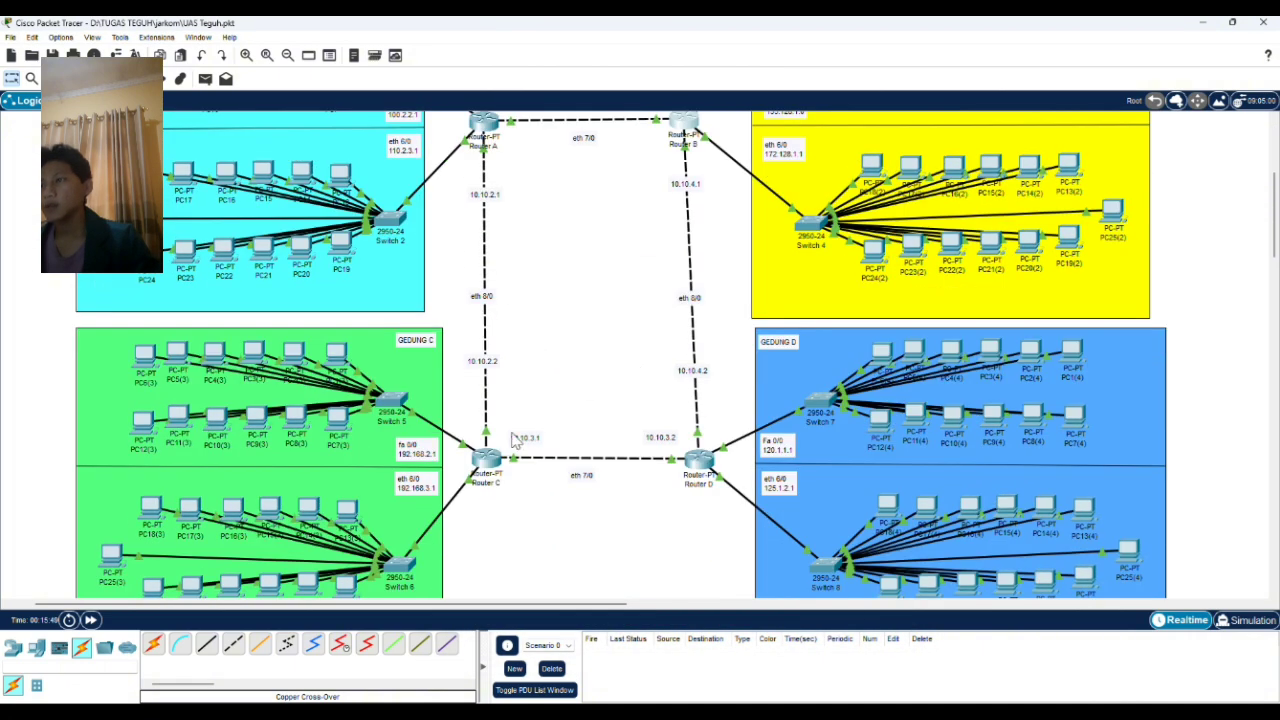
pyautogui.click(489, 463)
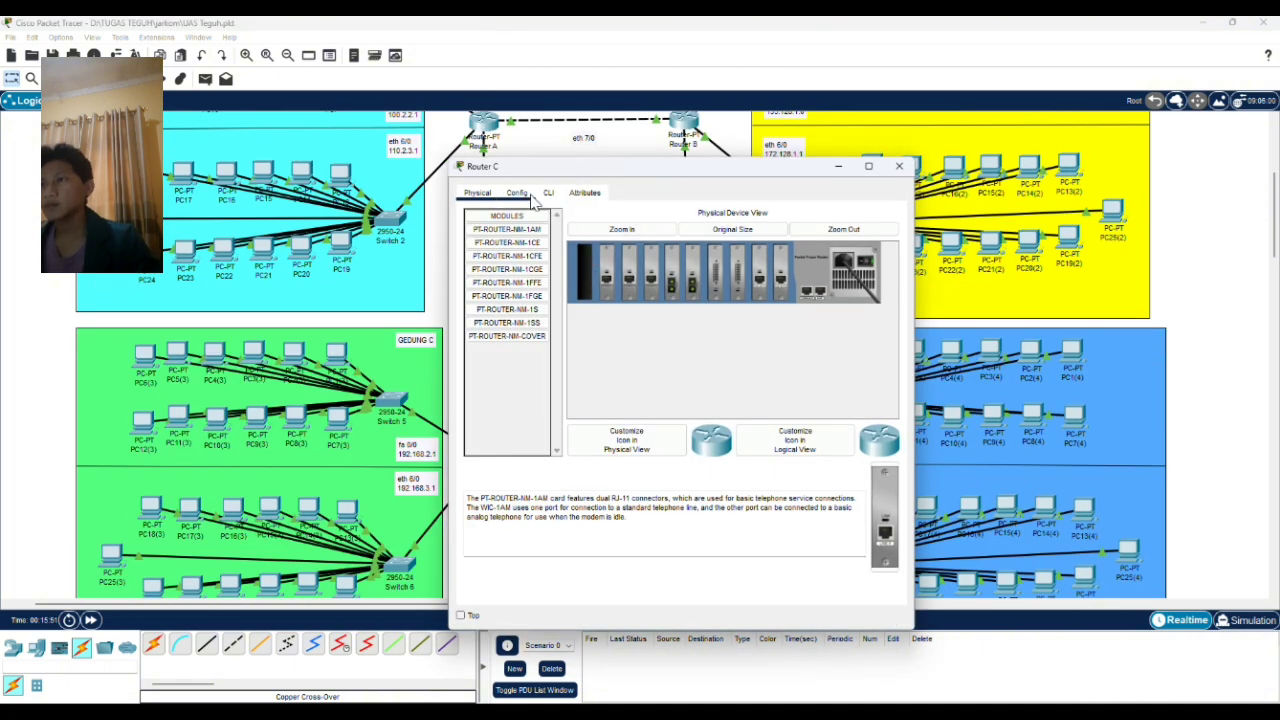
pyautogui.click(517, 192)
pyautogui.click(533, 305)
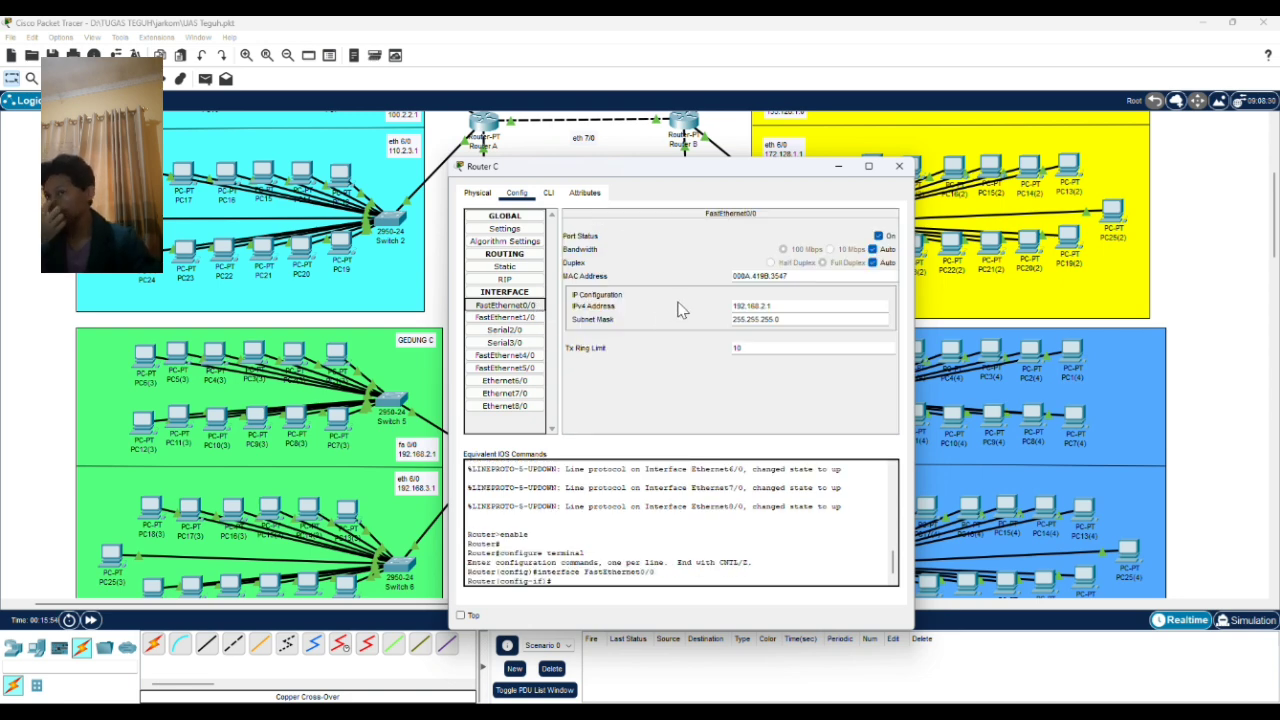
pyautogui.click(535, 317)
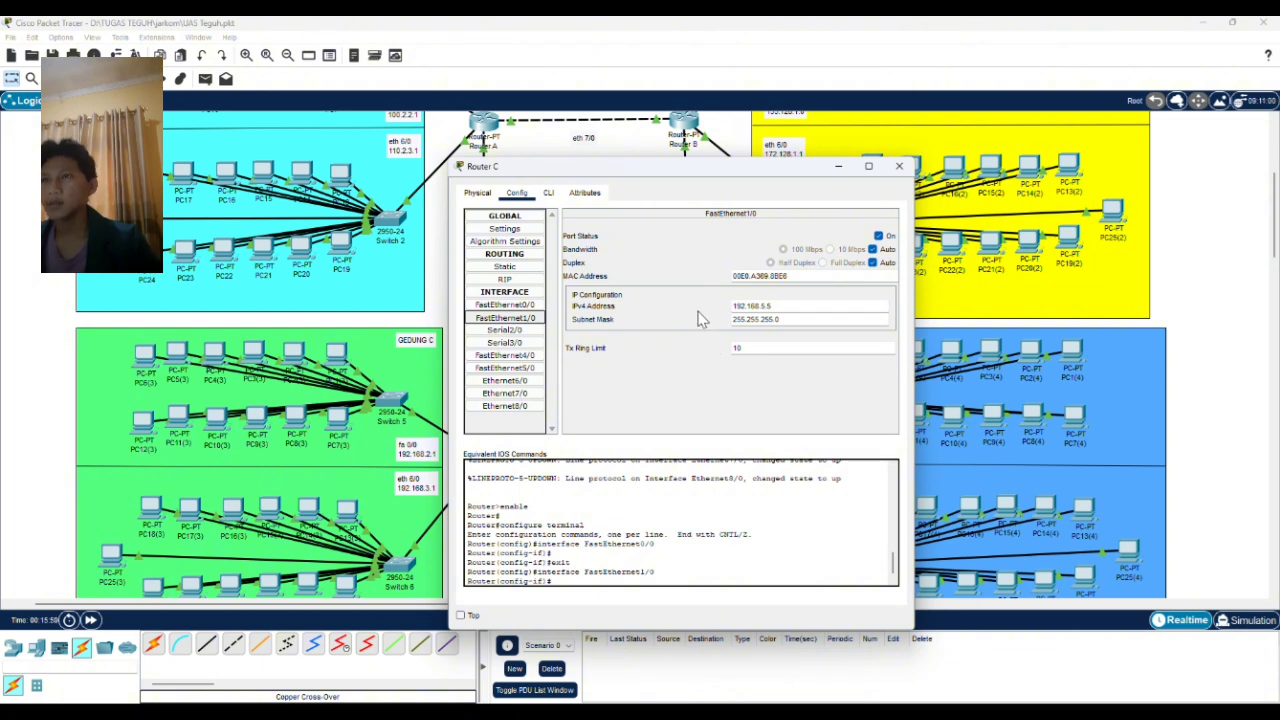
pyautogui.click(505, 380)
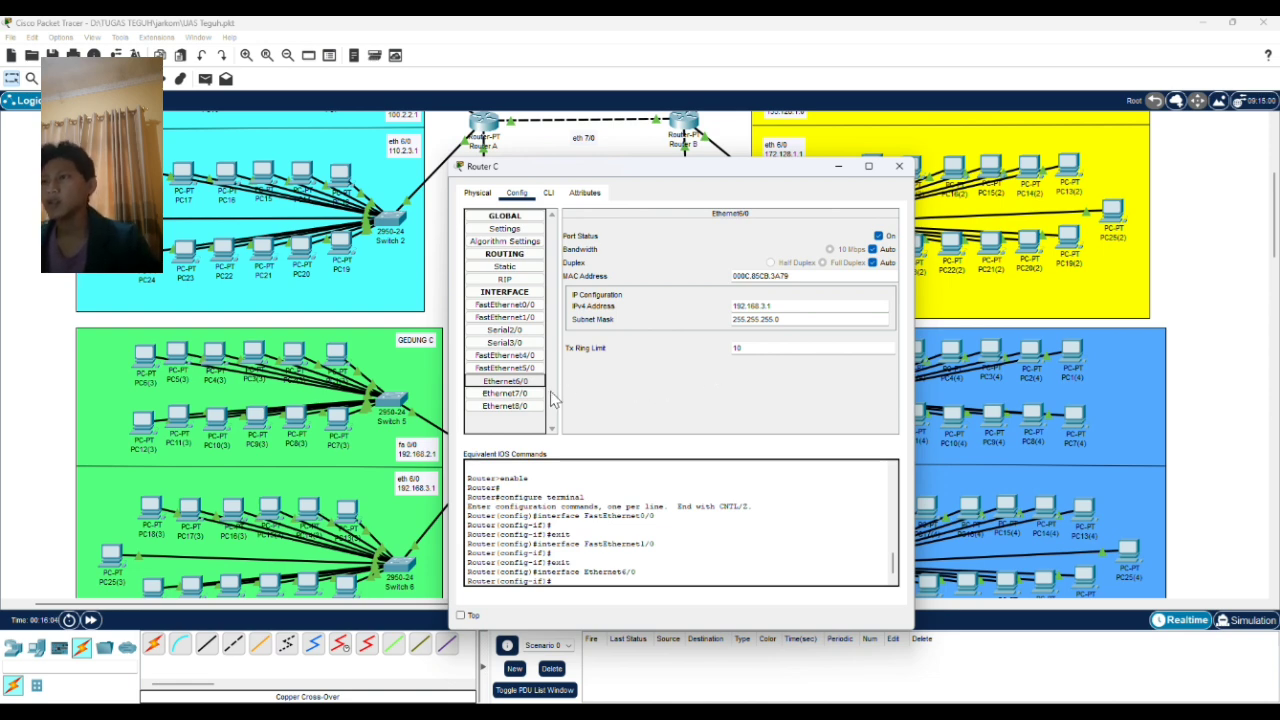
pyautogui.click(506, 393)
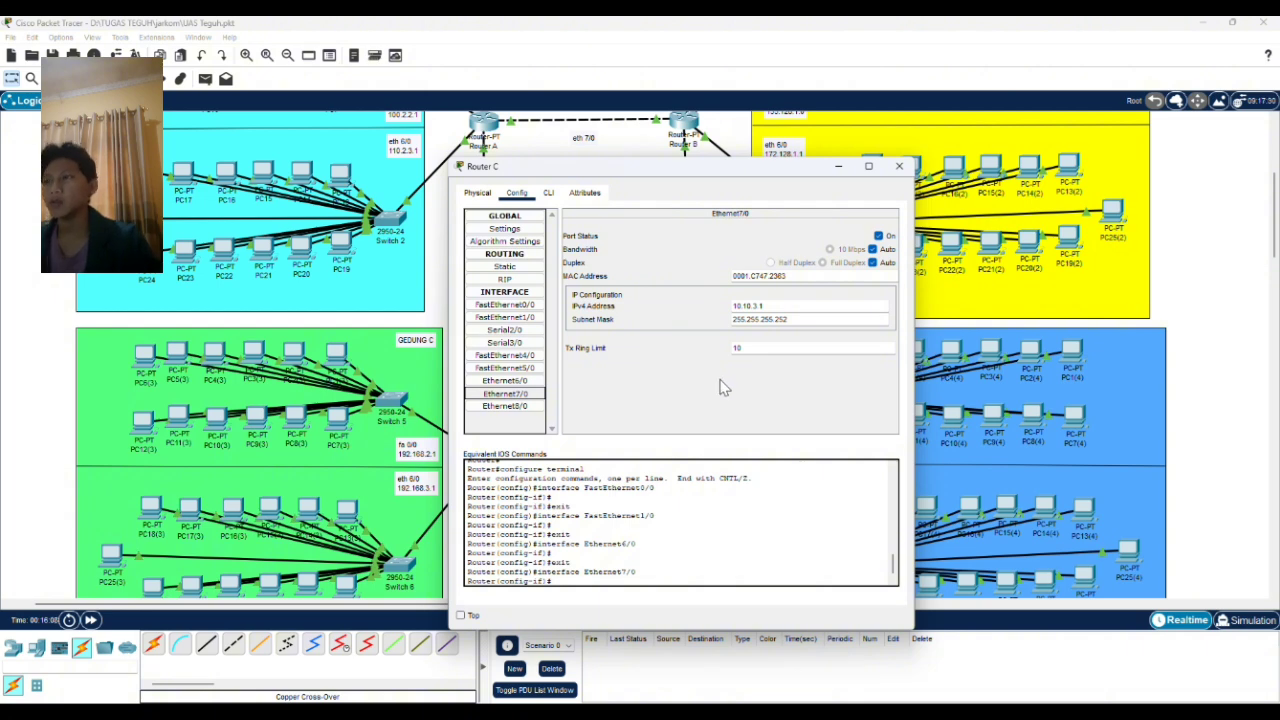
pyautogui.click(505, 406)
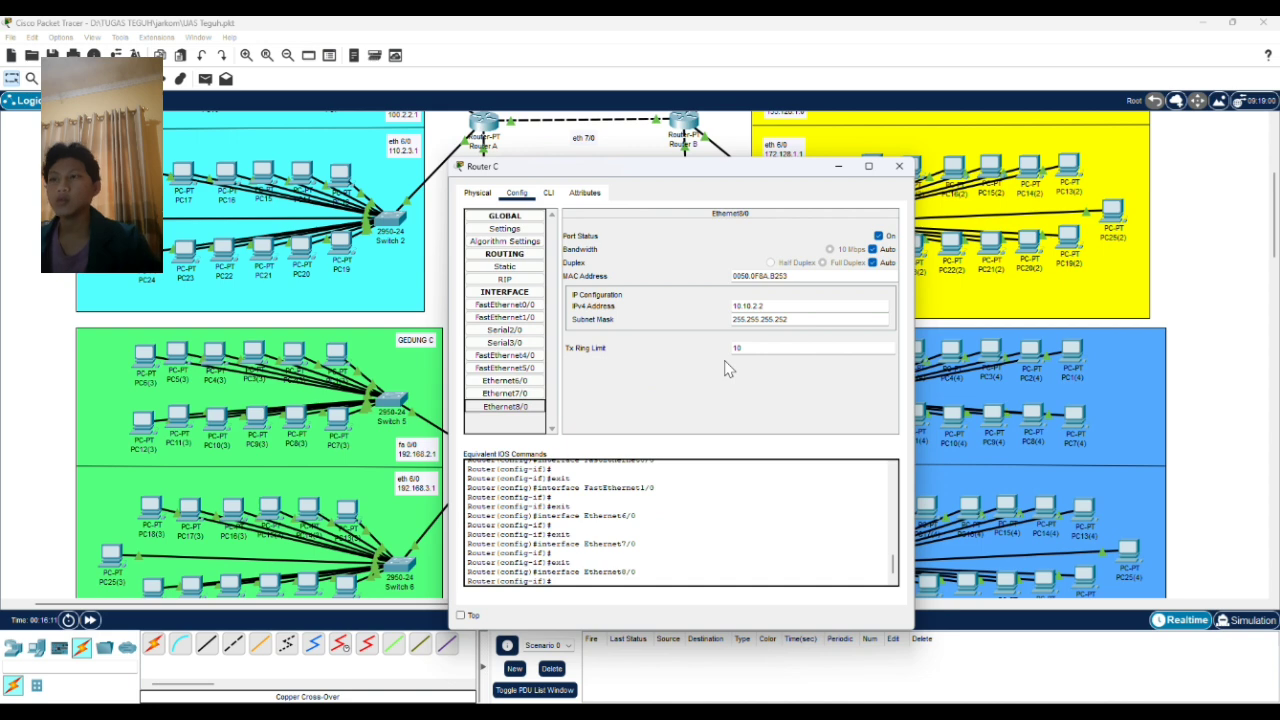
pyautogui.click(900, 166)
# Step: Review Router D's IP address and subnet mask on FastEthernet0/0, FastEthernet1/0, Ethernet6/0, Ethernet7/0 and Ethernet8/0
pyautogui.click(700, 460)
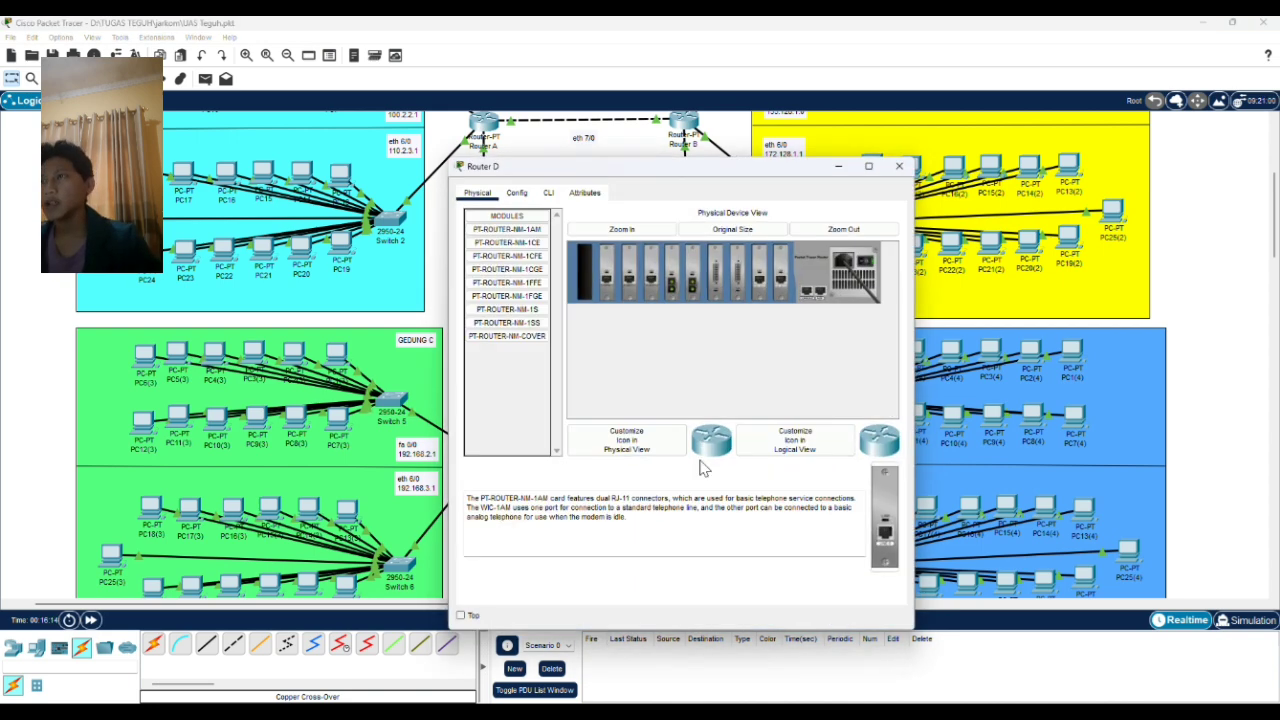
pyautogui.click(522, 194)
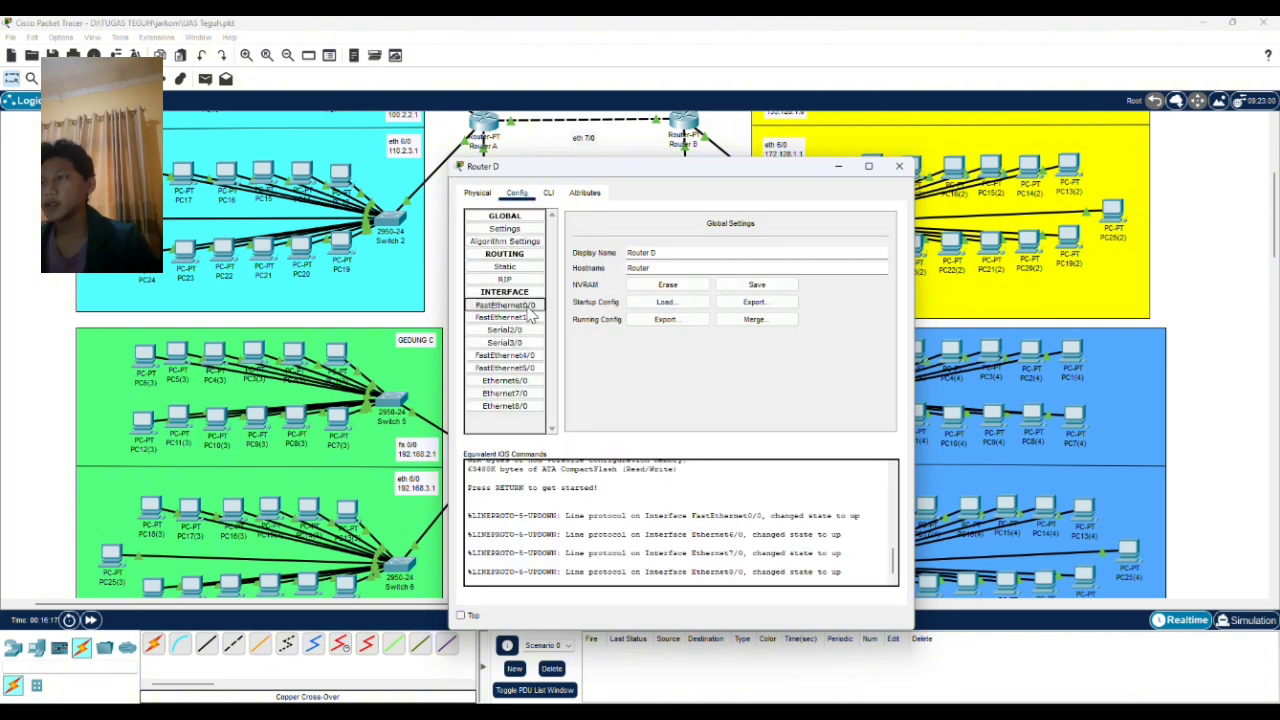
pyautogui.click(527, 307)
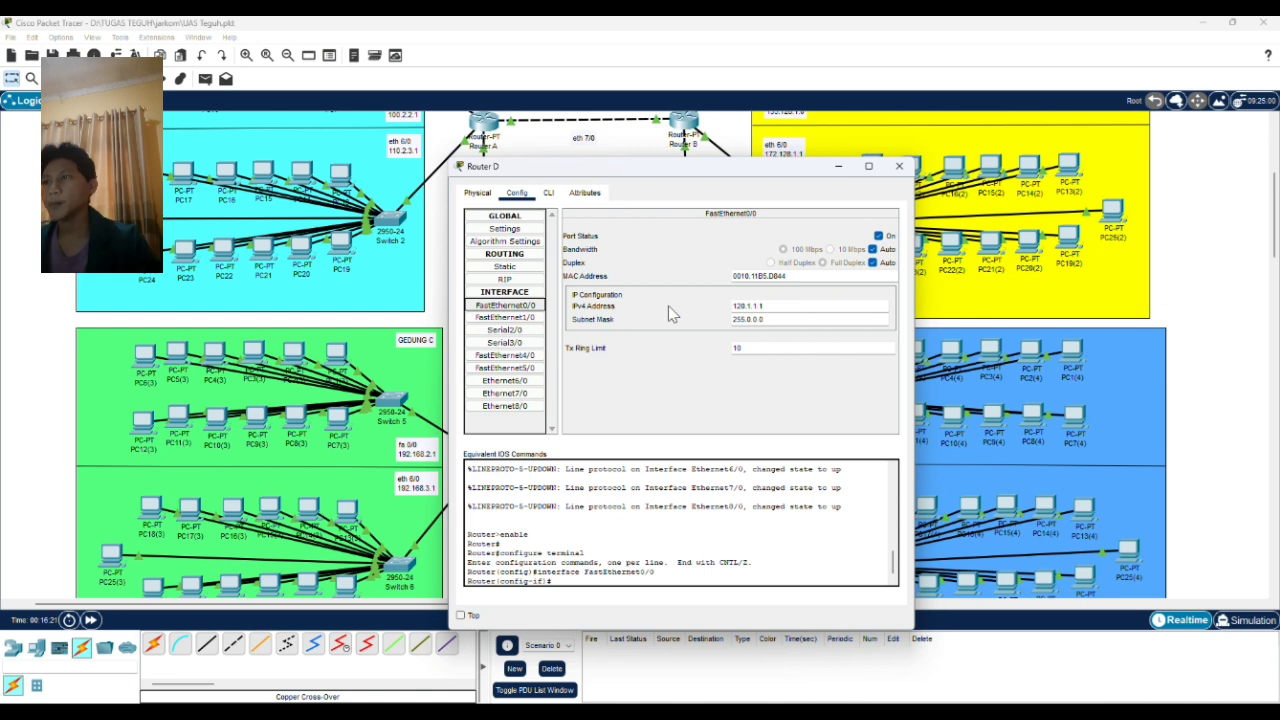
pyautogui.click(528, 318)
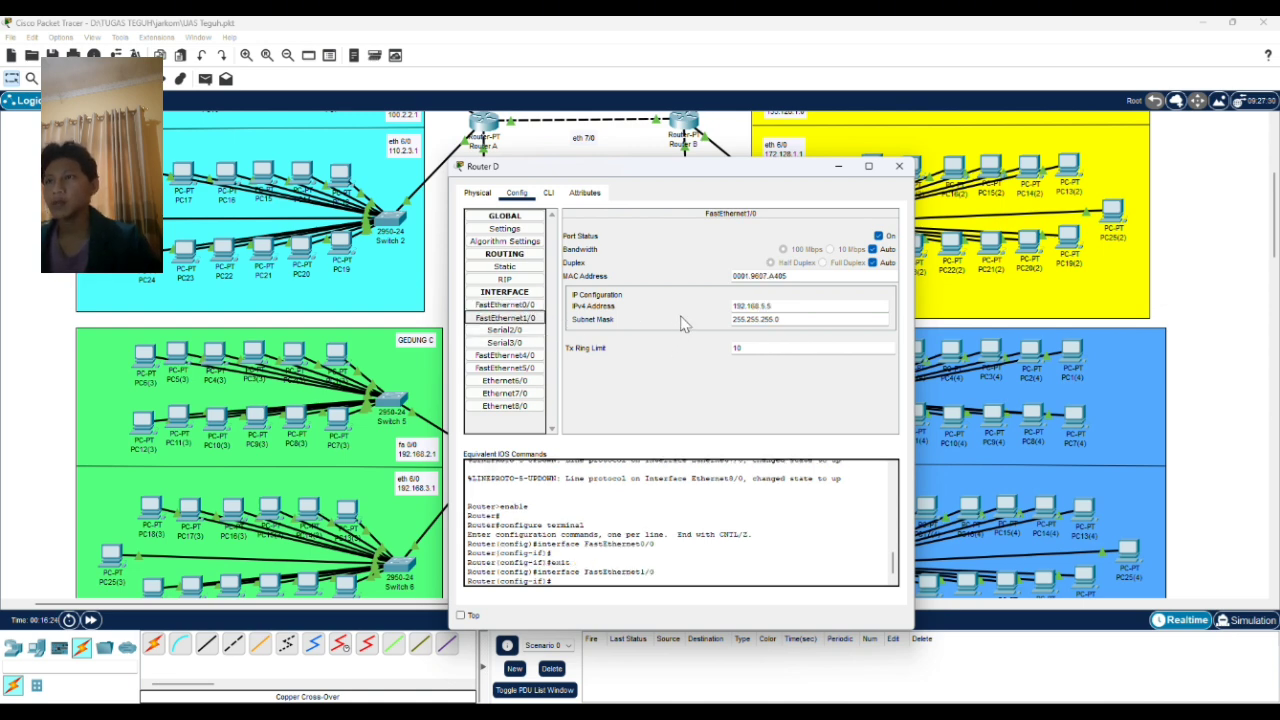
pyautogui.click(505, 381)
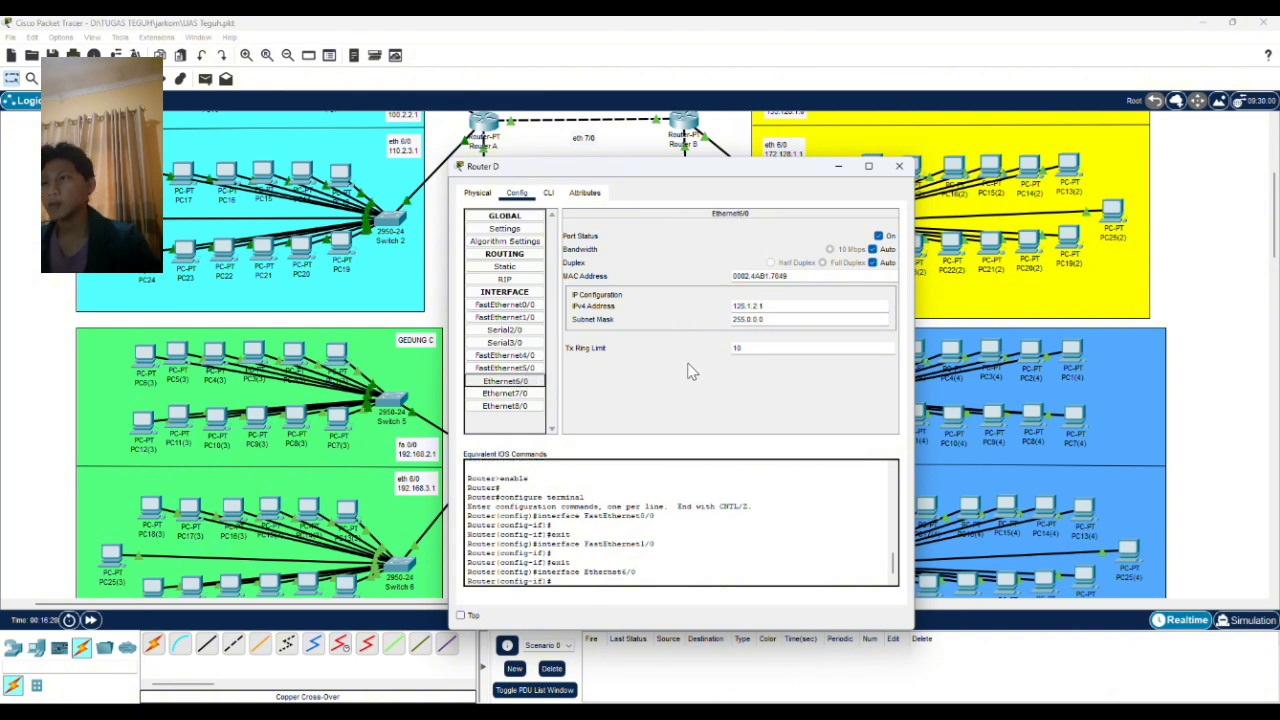
pyautogui.click(535, 394)
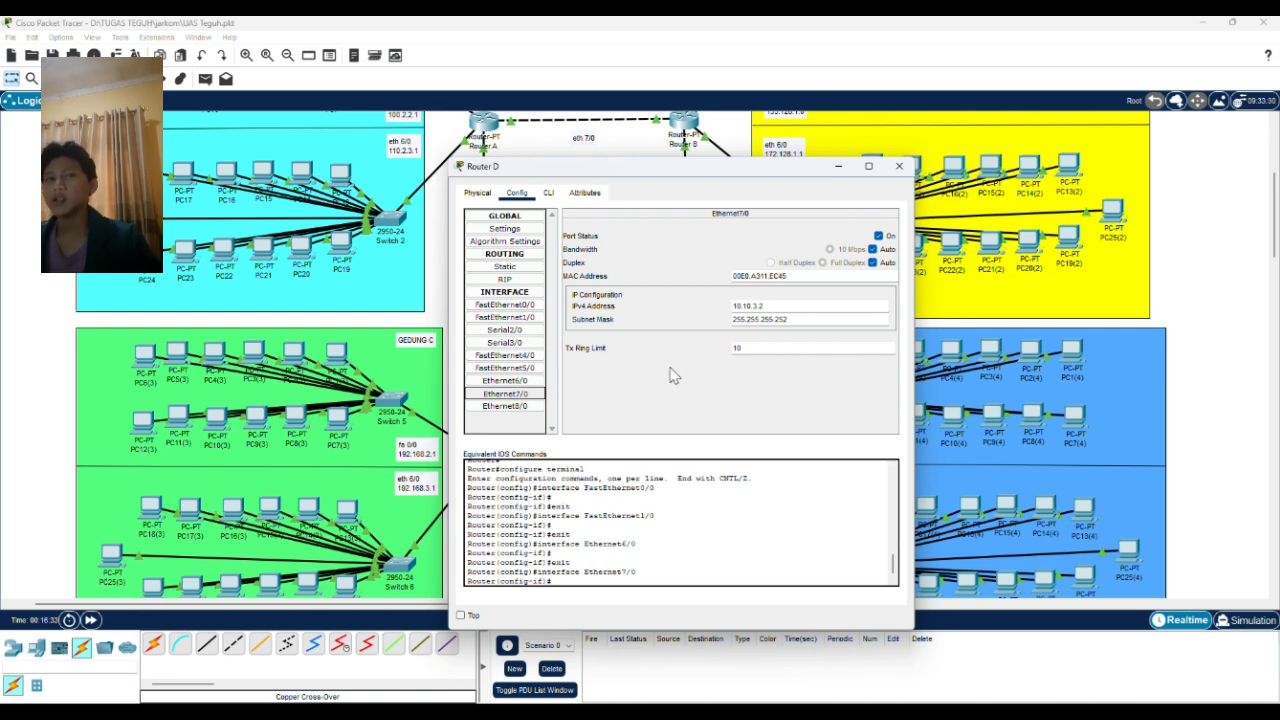
pyautogui.click(530, 406)
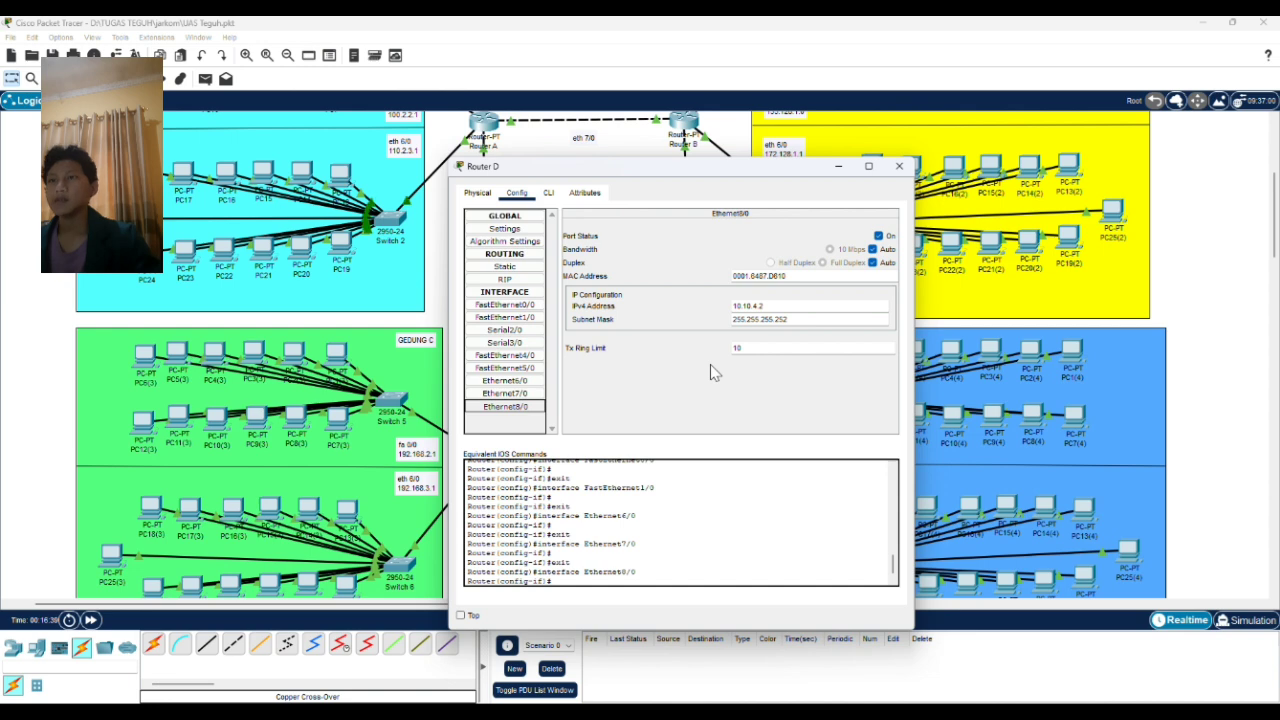
pyautogui.click(900, 172)
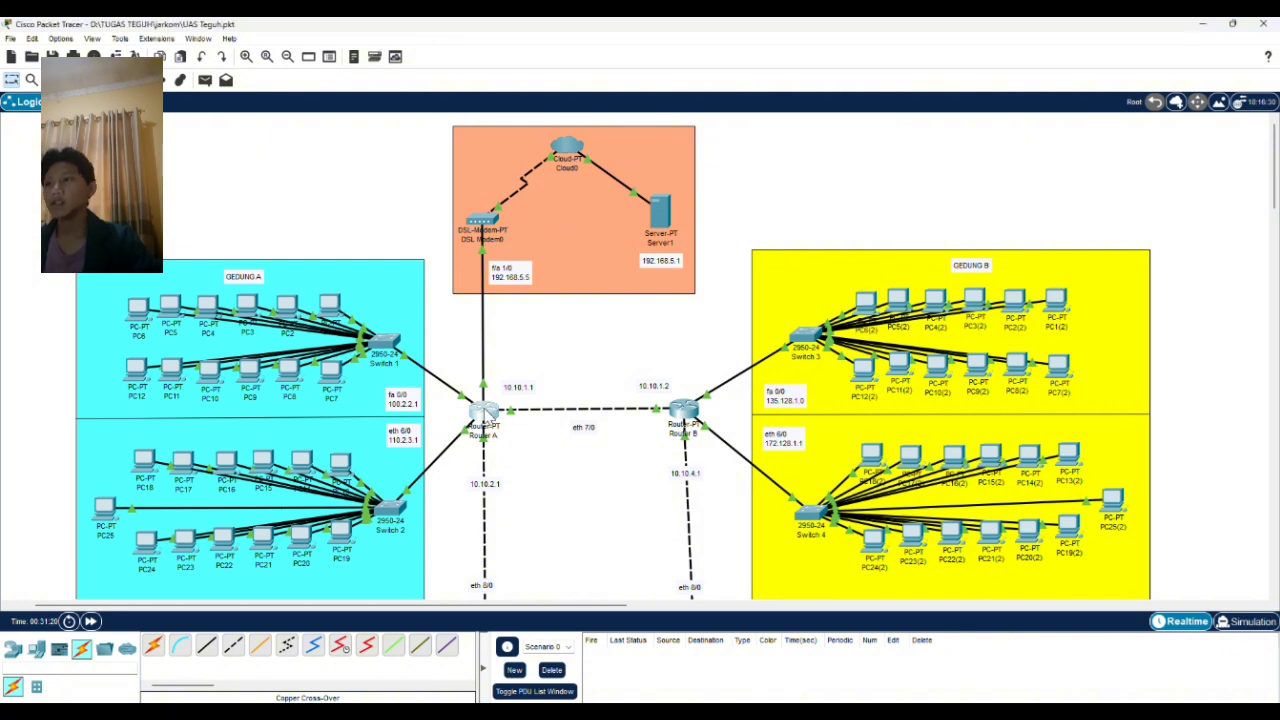
# Step: Review Router A's RIP network list against the addresses labelled on all four buildings and the server area, and close the router
pyautogui.click(485, 413)
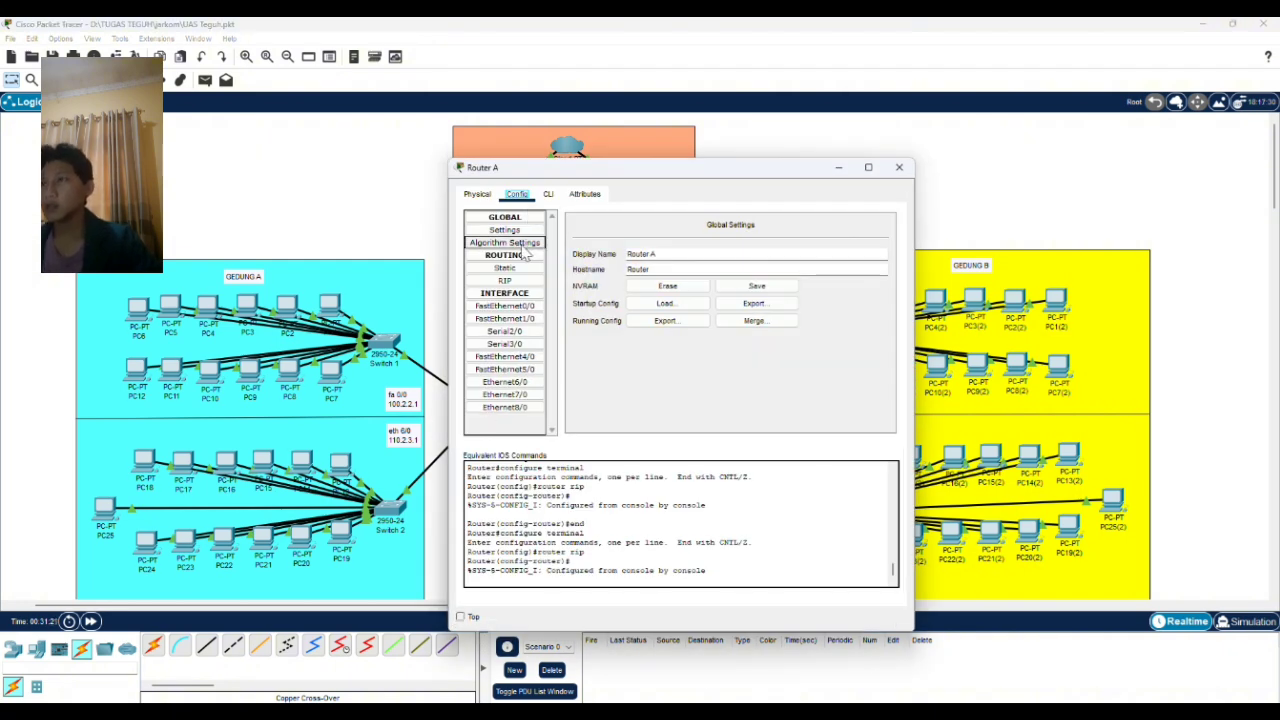
pyautogui.click(506, 281)
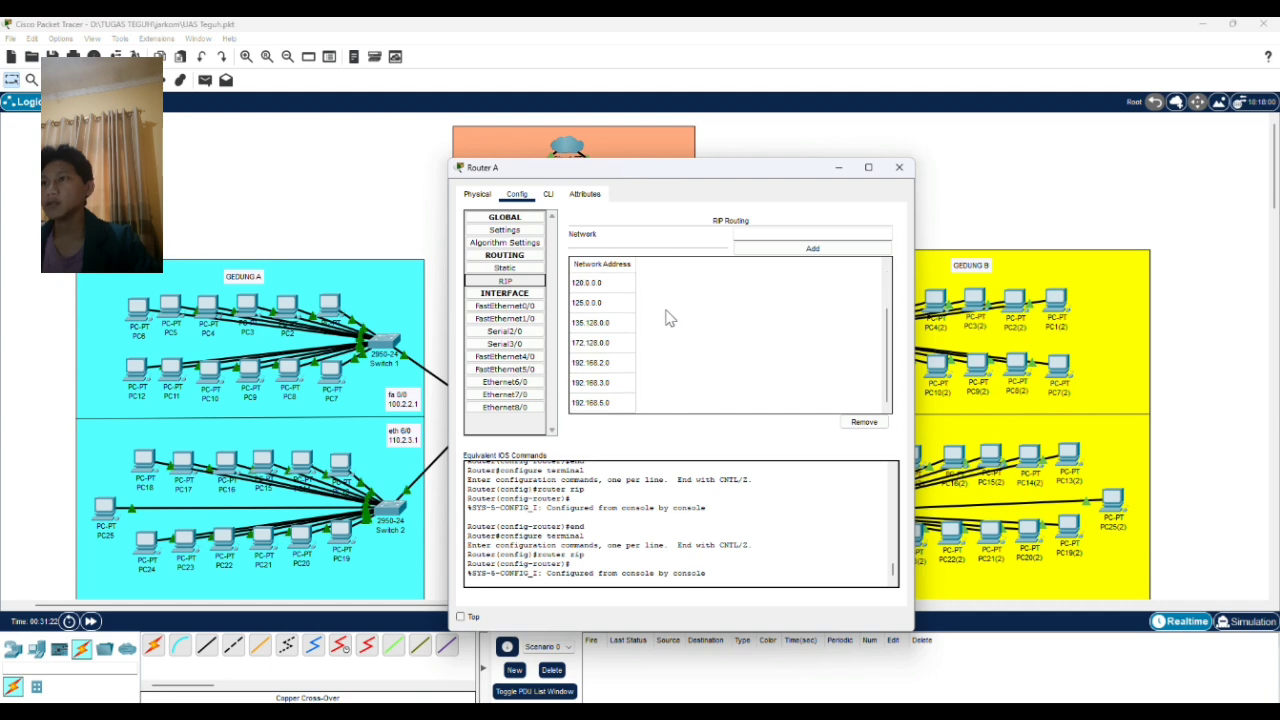
pyautogui.moveTo(680, 176); pyautogui.dragTo(952, 151)
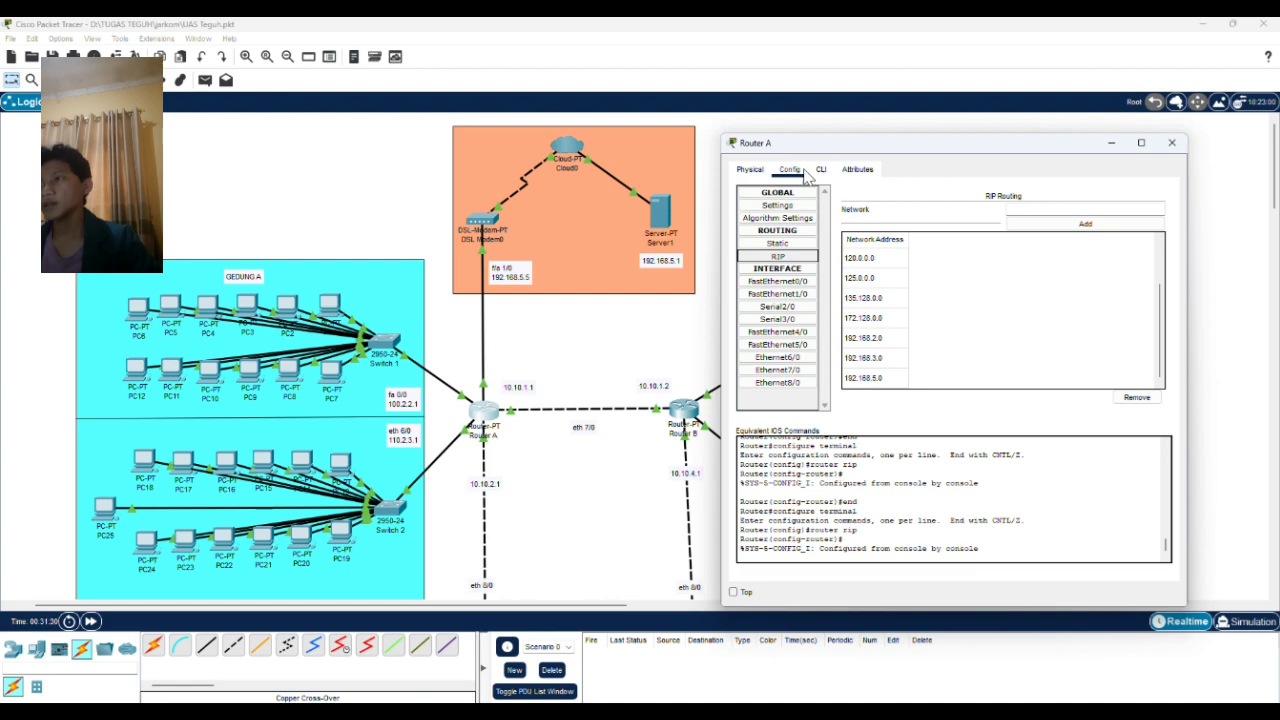
pyautogui.moveTo(826, 150); pyautogui.dragTo(307, 152)
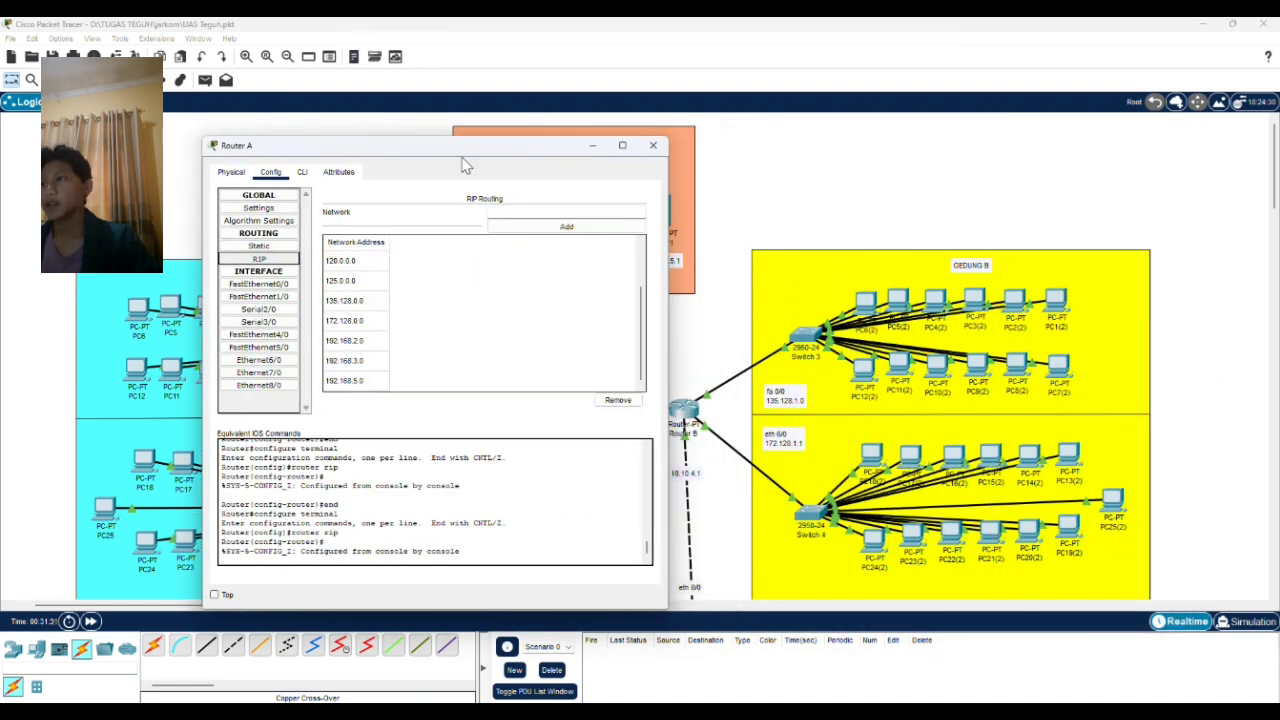
pyautogui.moveTo(472, 155); pyautogui.dragTo(969, 131)
pyautogui.scroll(-5, 462, 304)
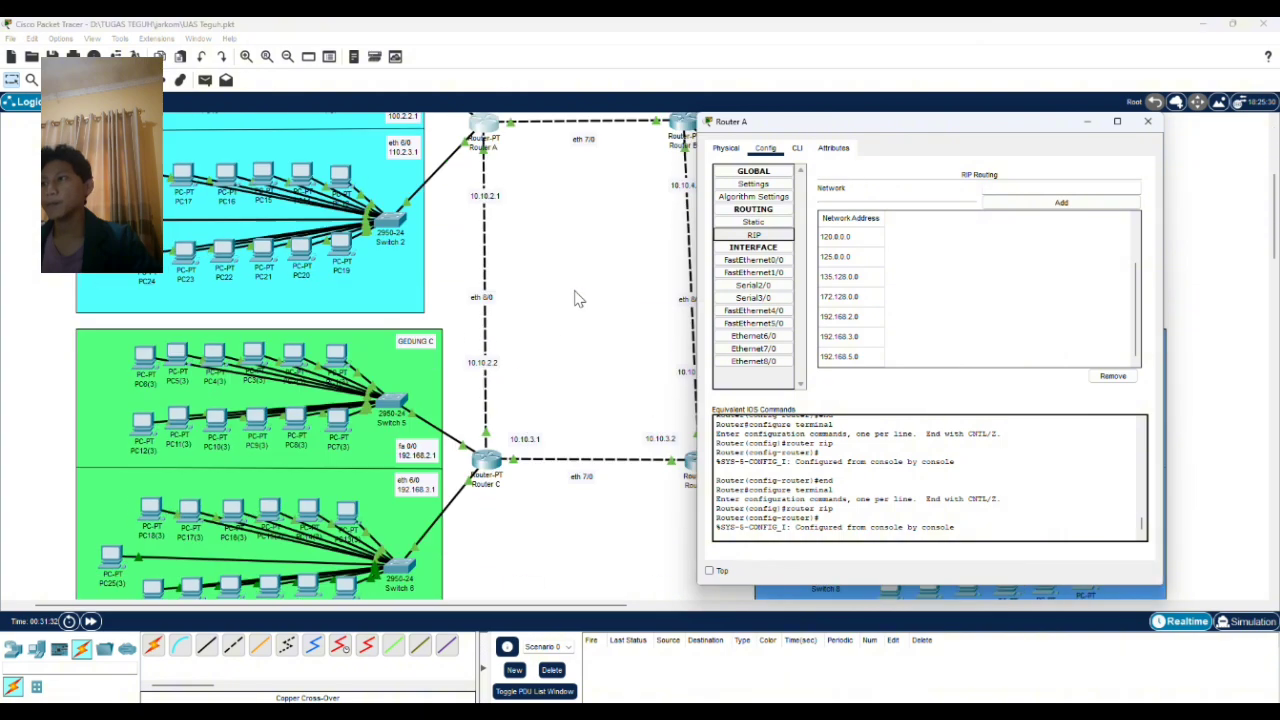
pyautogui.scroll(3, 375, 265)
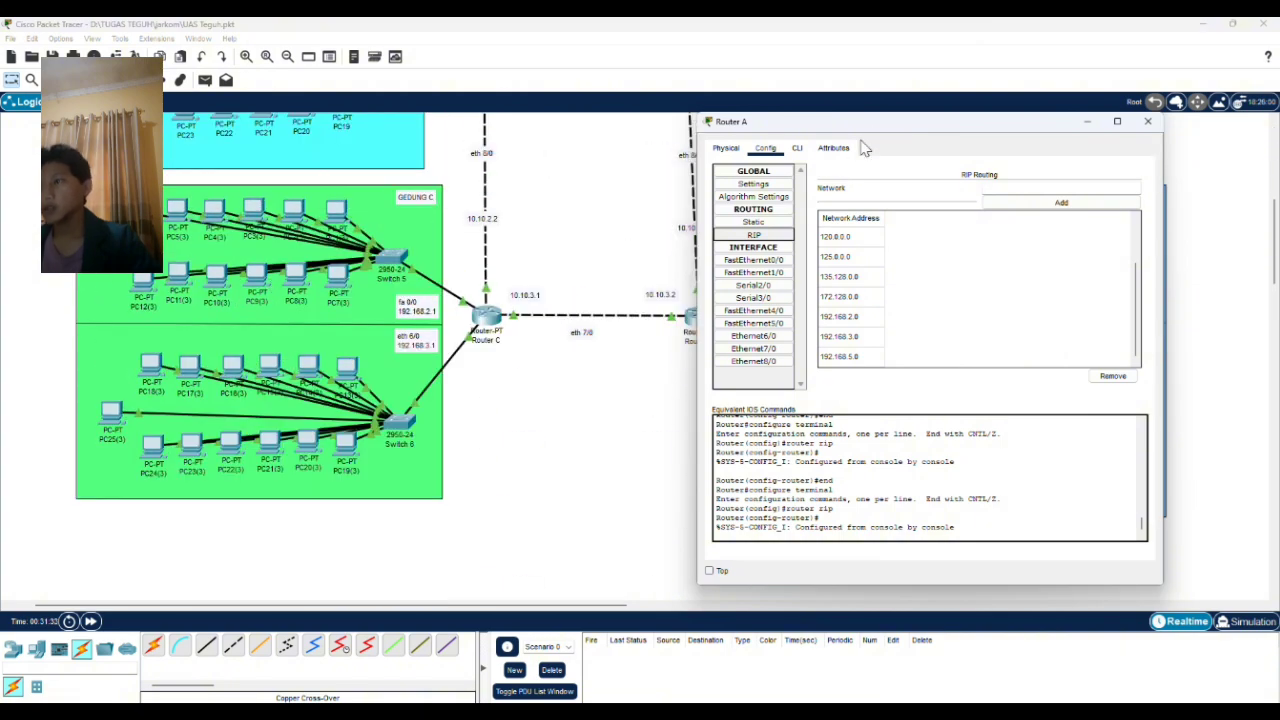
pyautogui.moveTo(885, 127); pyautogui.dragTo(397, 140)
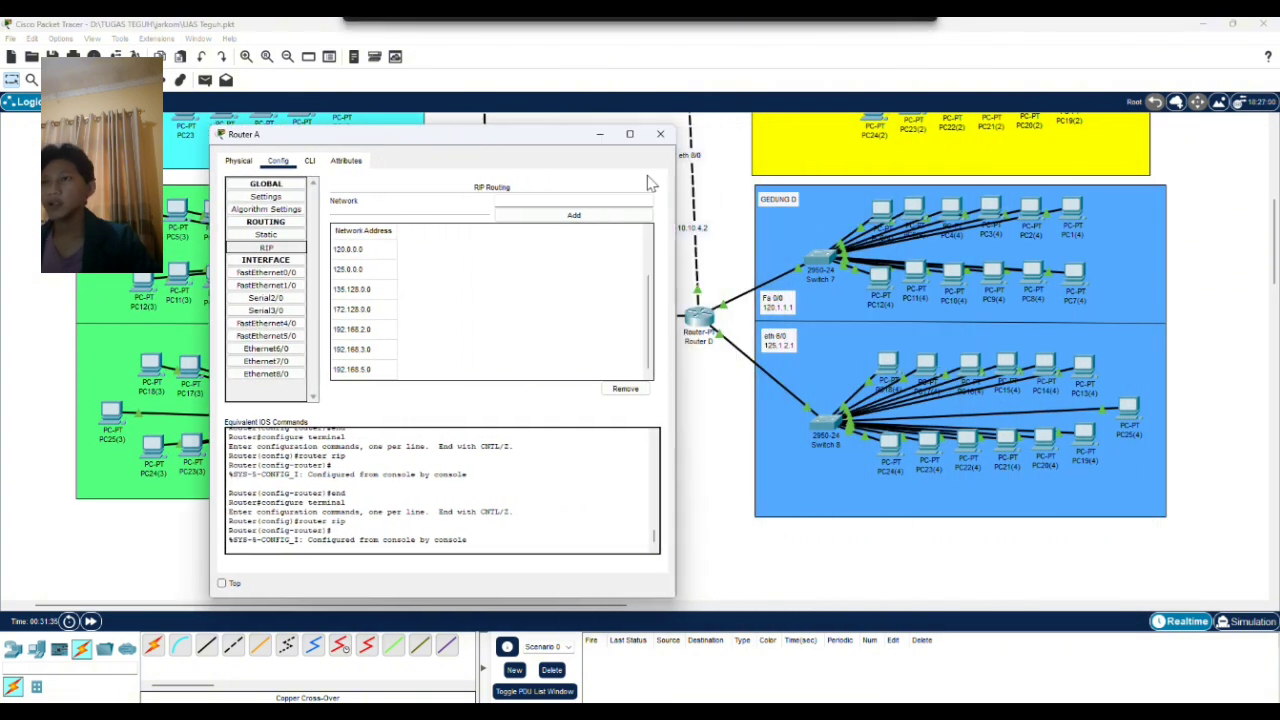
pyautogui.scroll(3, 887, 265)
pyautogui.scroll(-2, 858, 370)
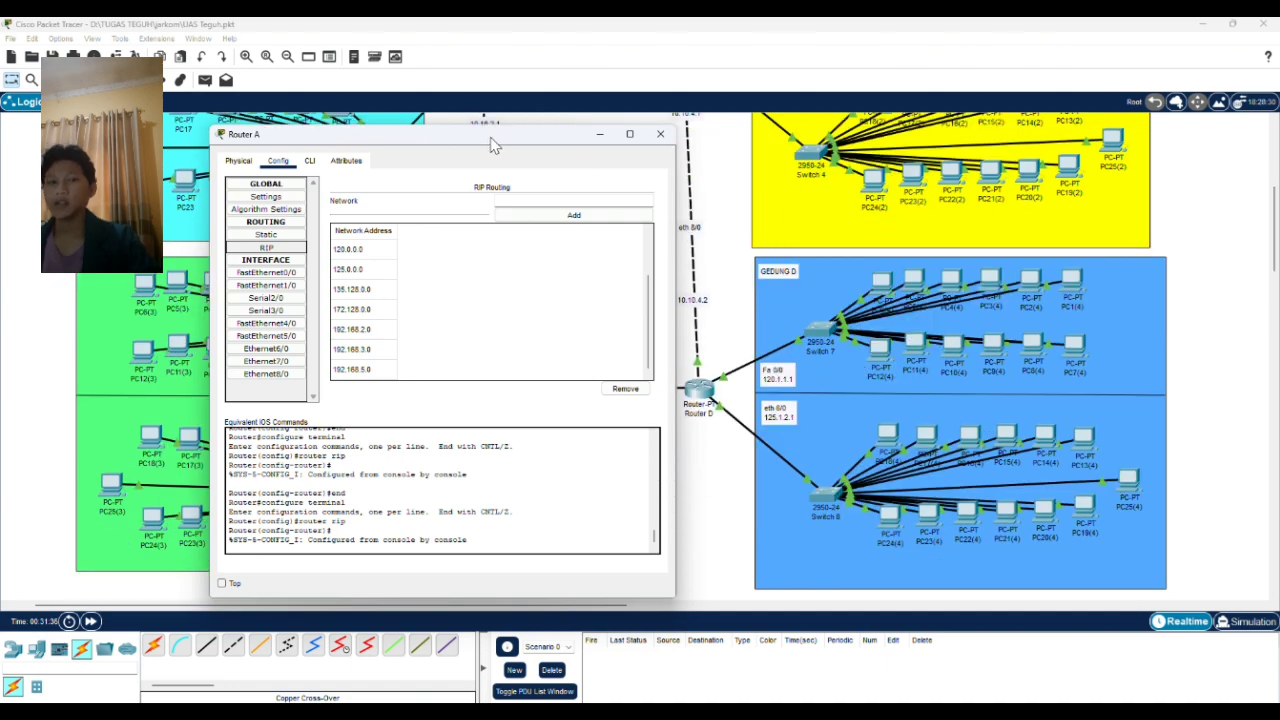
pyautogui.moveTo(489, 141); pyautogui.dragTo(1012, 126)
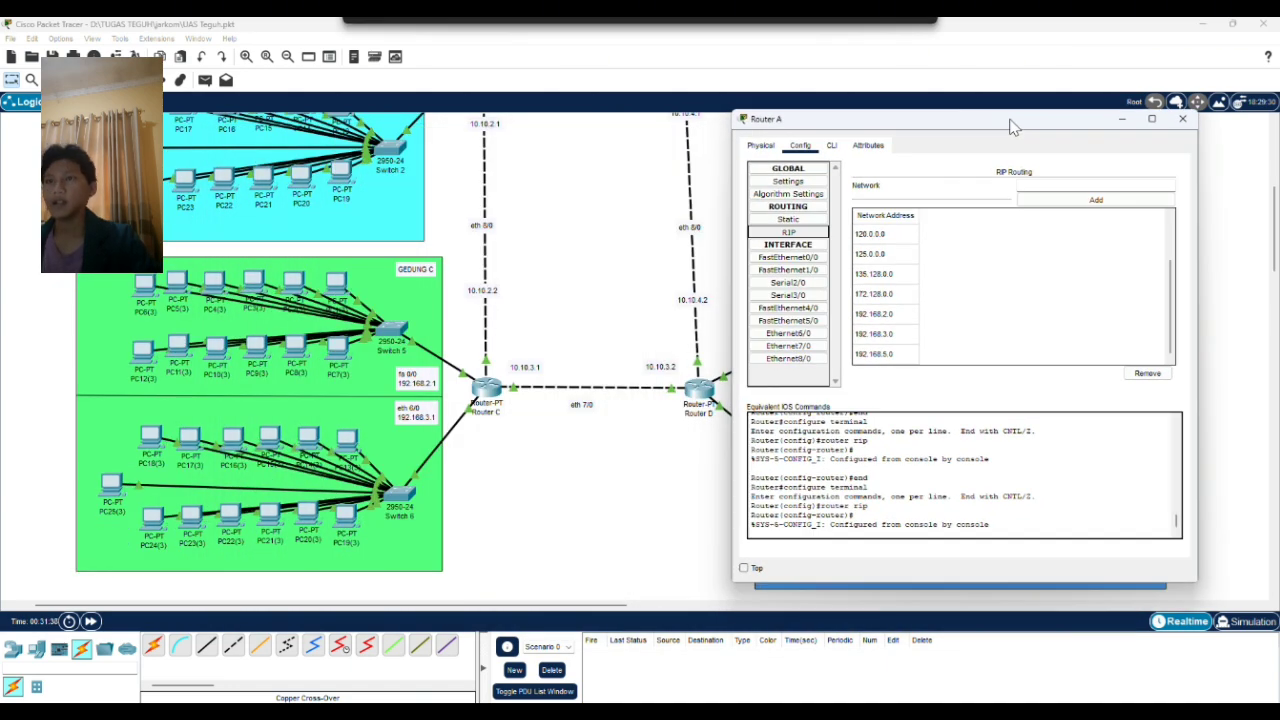
pyautogui.scroll(8, 625, 275)
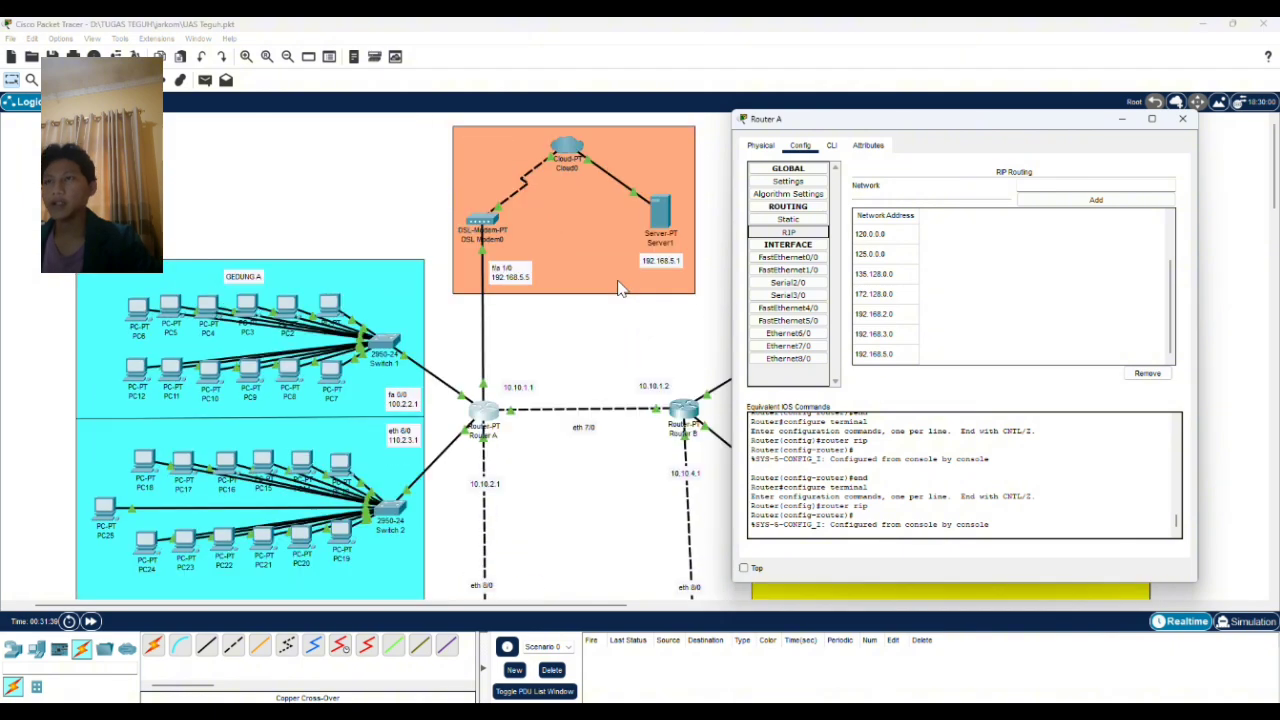
pyautogui.click(1182, 118)
# Step: Send a simple PDU from PC1 in Gedung A to PC6(2) in Gedung B
pyautogui.click(205, 80)
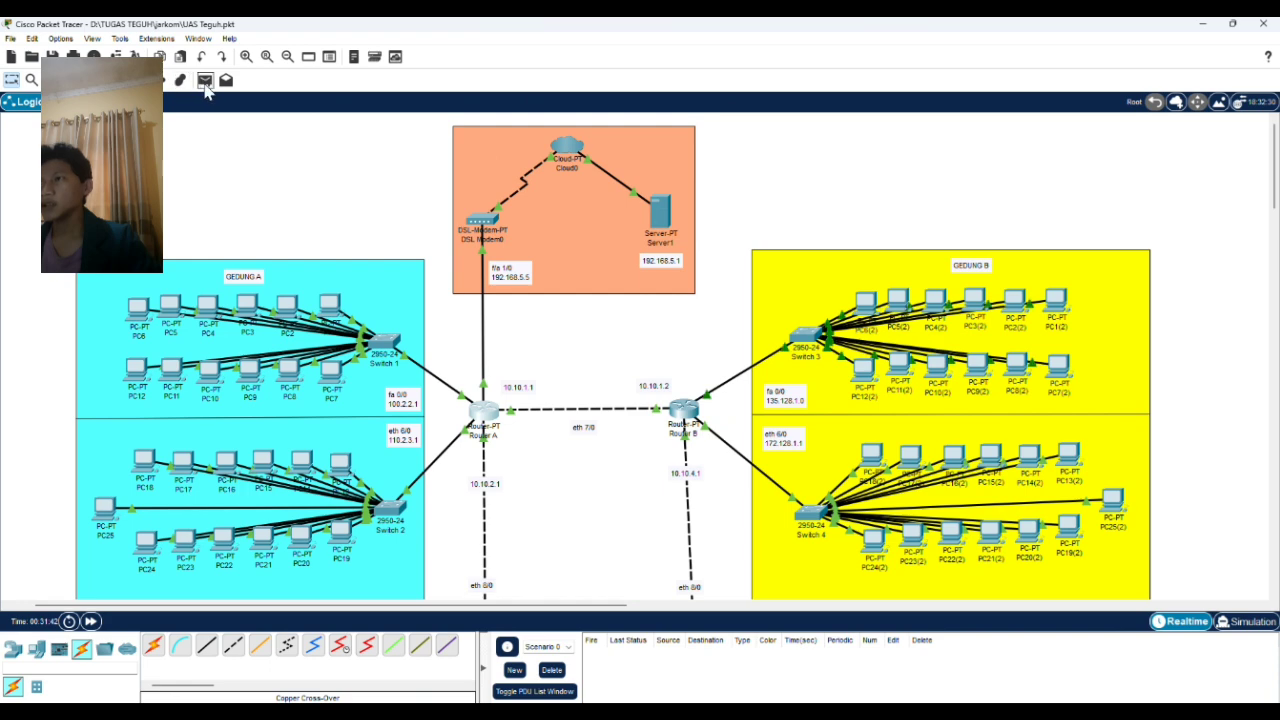
pyautogui.click(333, 305)
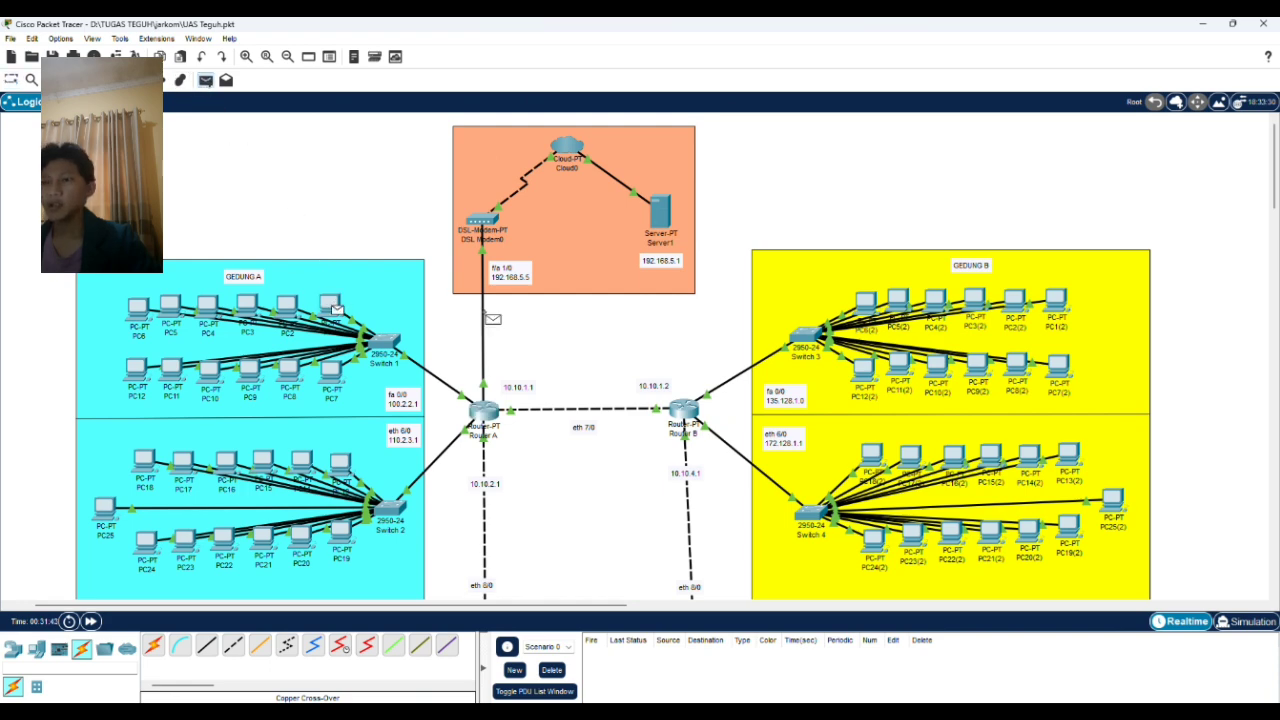
pyautogui.click(866, 308)
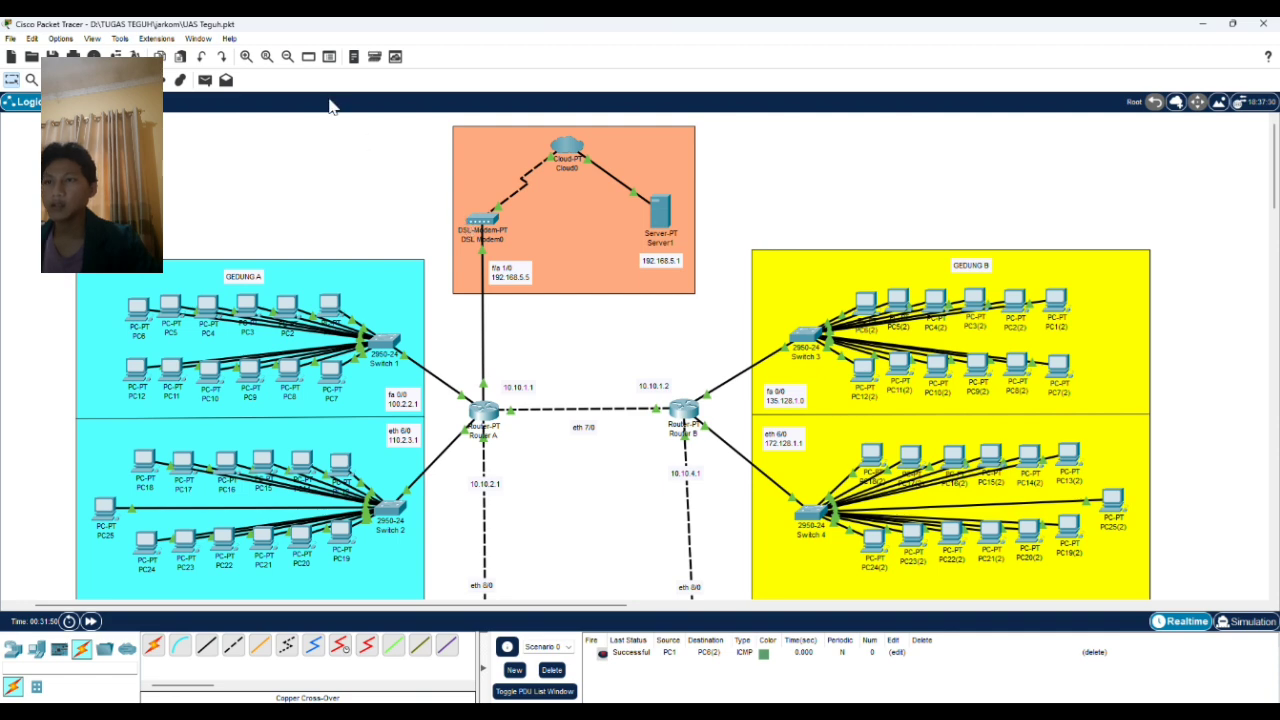
# Step: Send a simple PDU from PC18(2) in Gedung B to PC6(4) in Gedung D
pyautogui.click(205, 80)
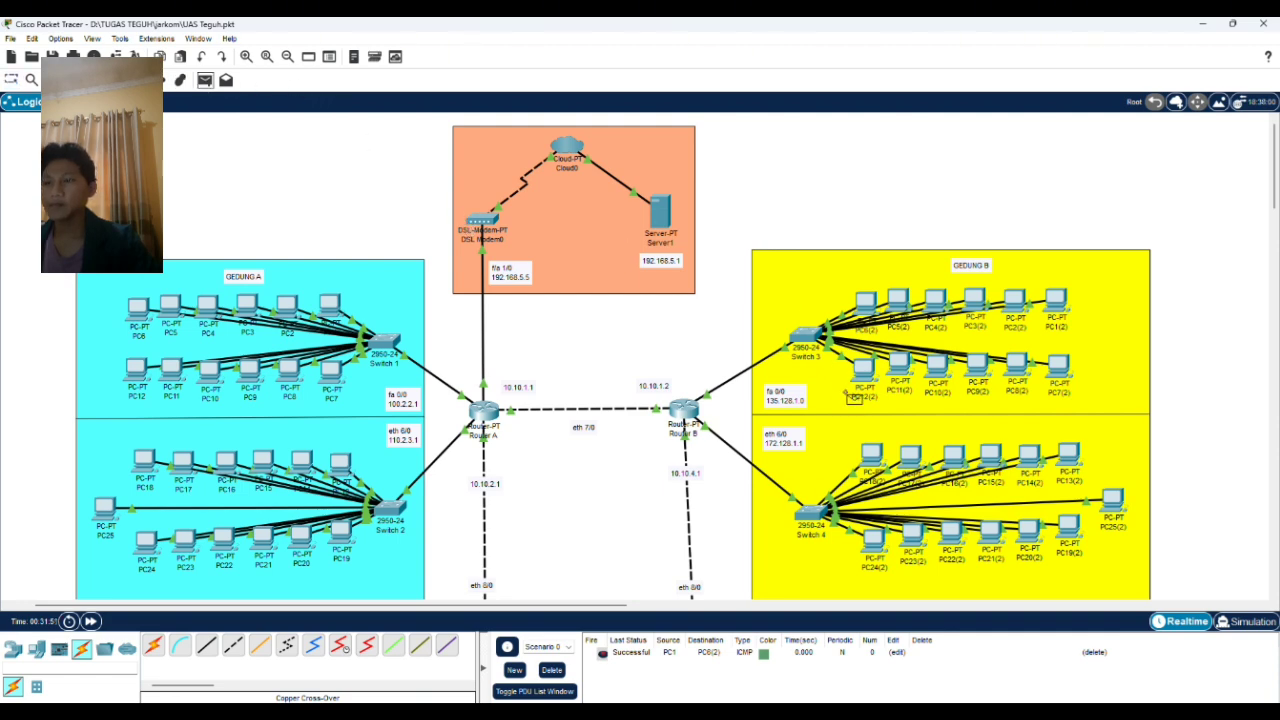
pyautogui.scroll(-3, 853, 397)
pyautogui.scroll(-1, 870, 370)
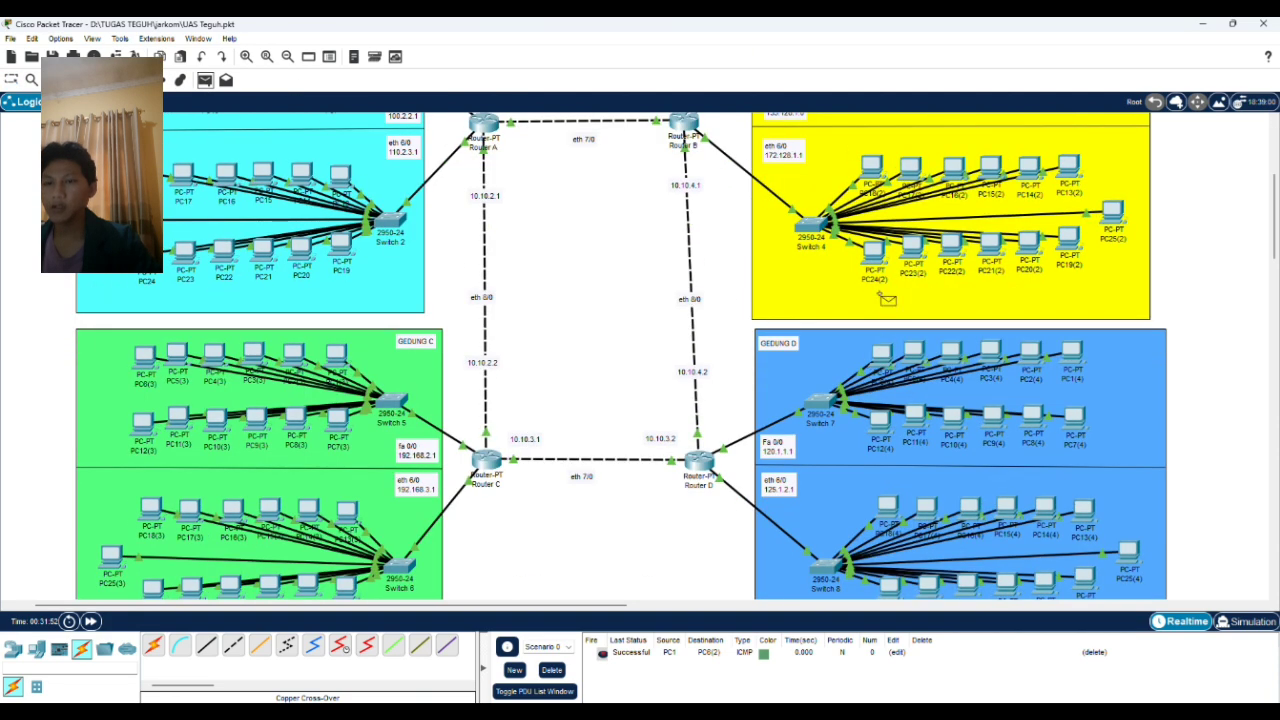
pyautogui.click(874, 170)
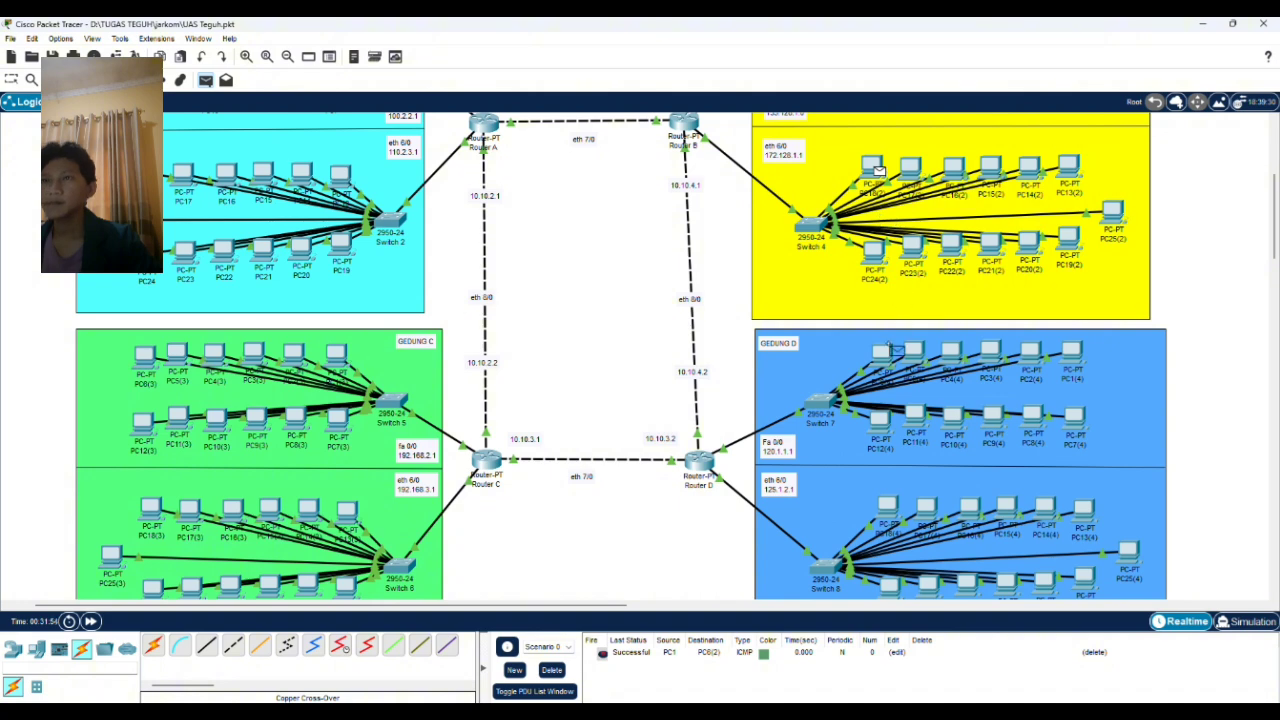
pyautogui.click(884, 352)
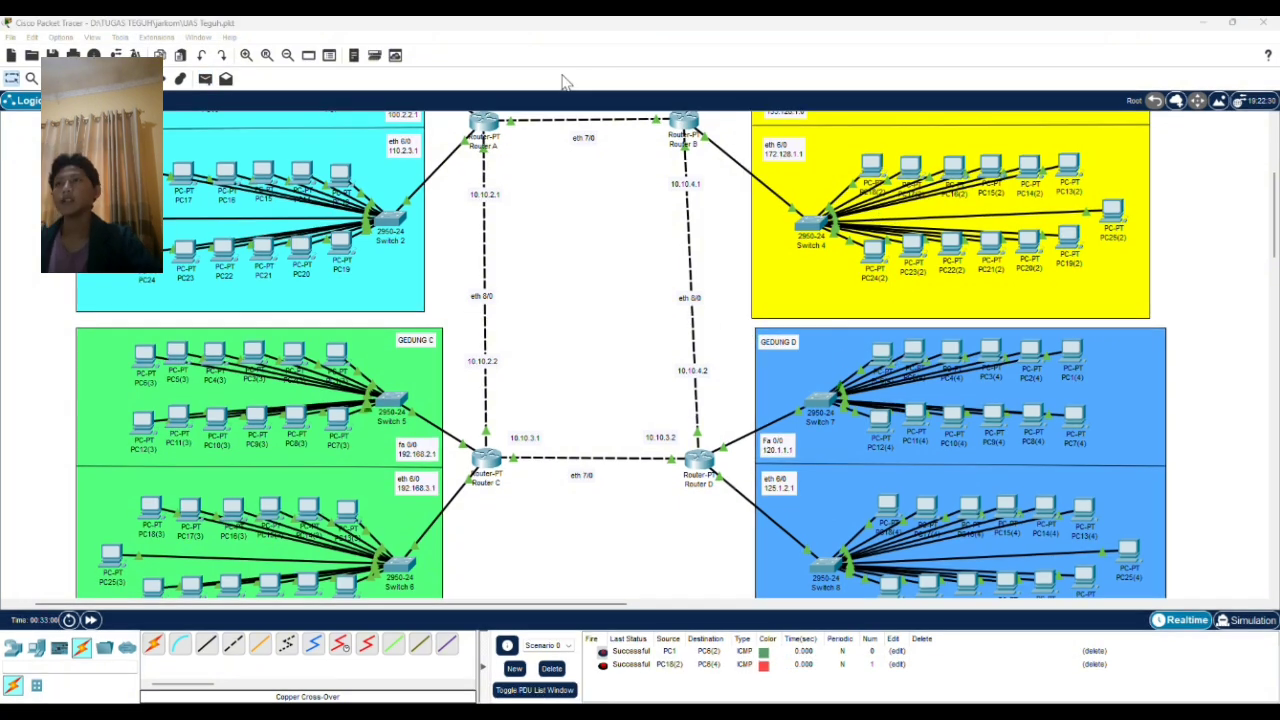
# Step: Send a simple PDU from PC1 in Gedung A to Server1
pyautogui.scroll(3, 519, 221)
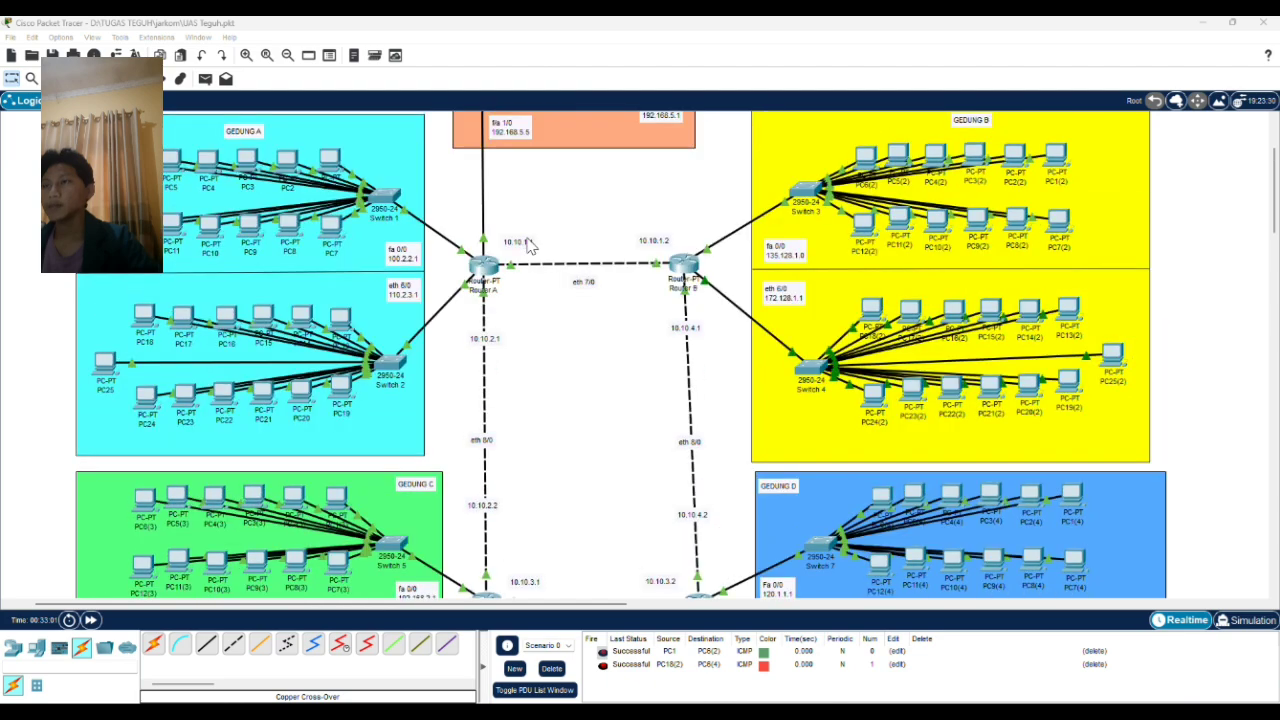
pyautogui.scroll(-3, 563, 292)
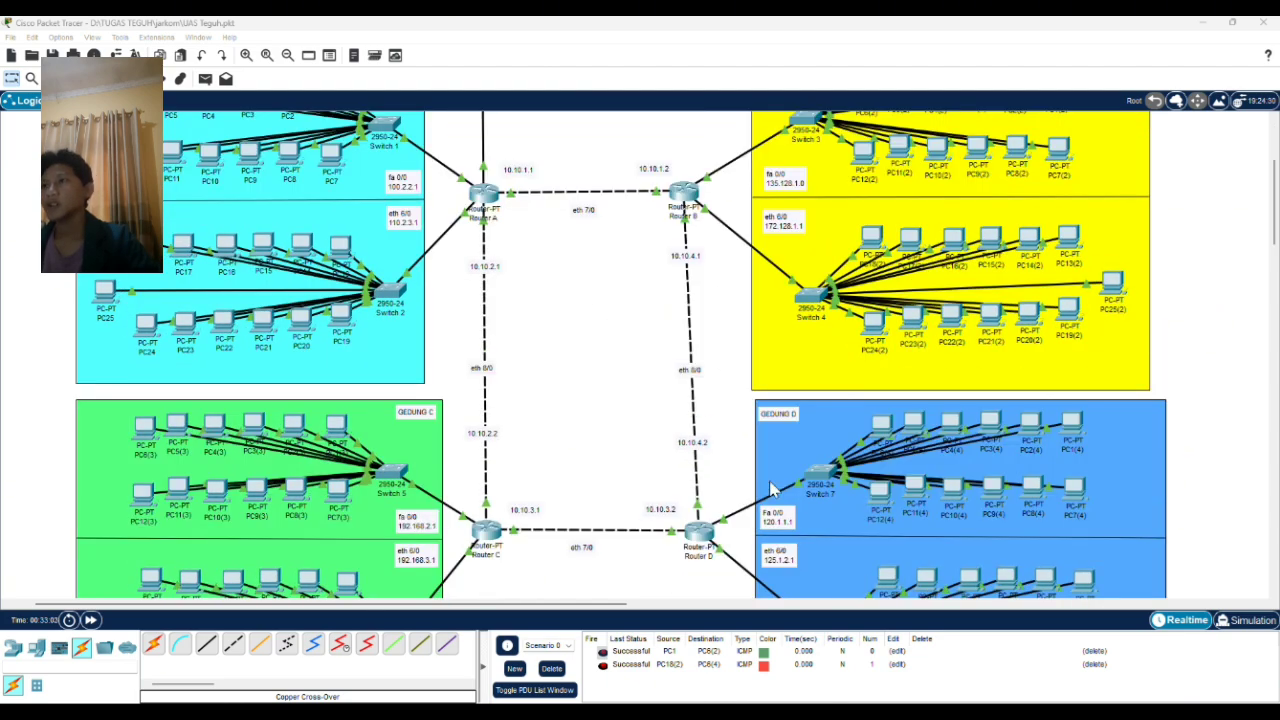
pyautogui.scroll(3, 582, 350)
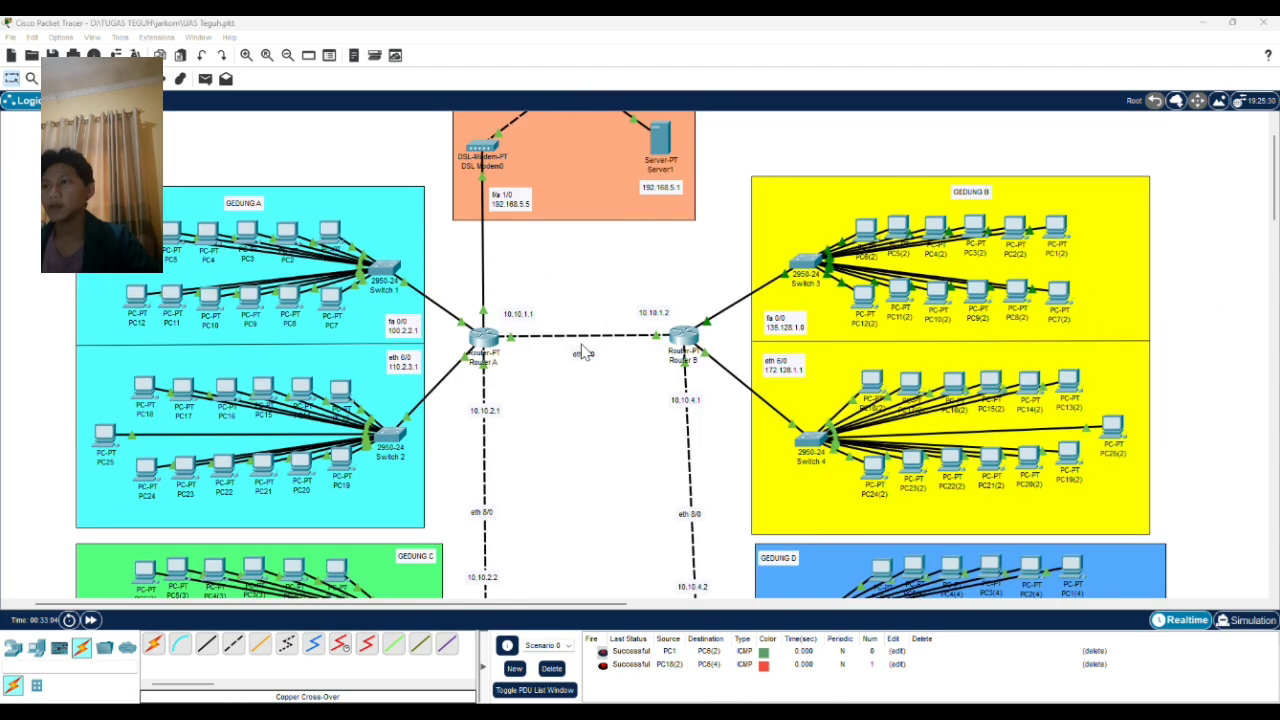
pyautogui.scroll(2, 582, 350)
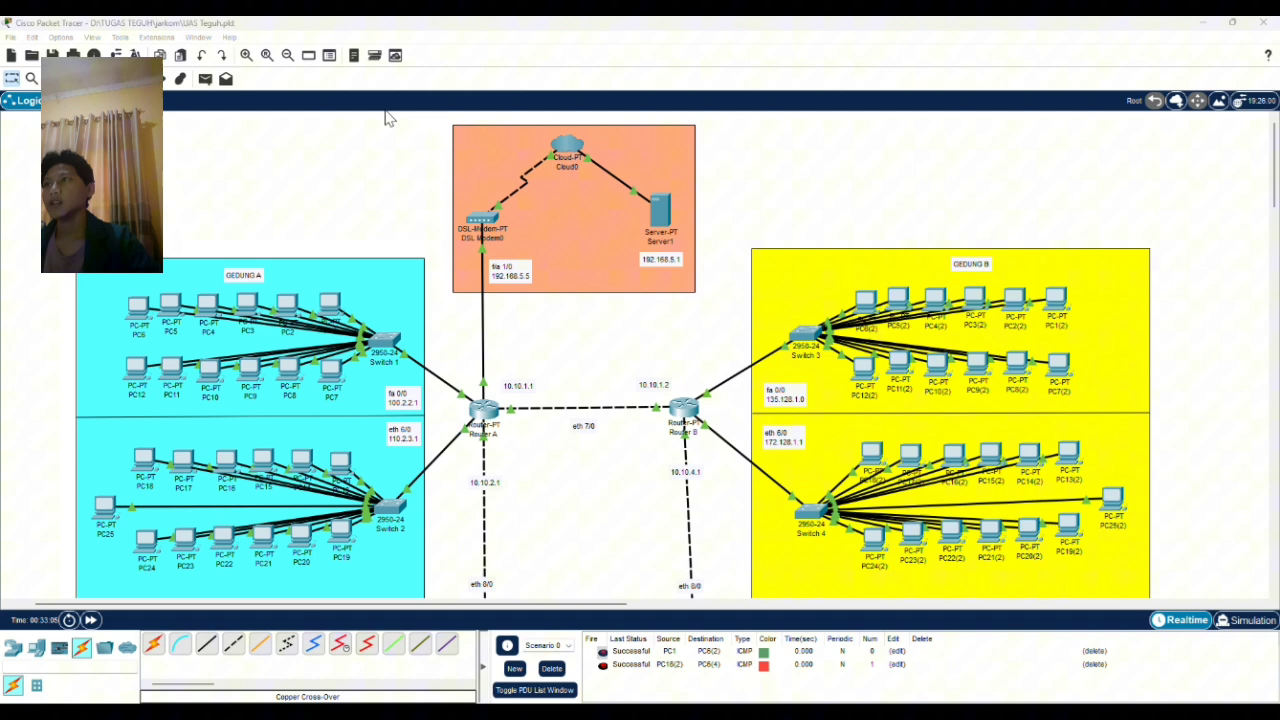
pyautogui.click(205, 78)
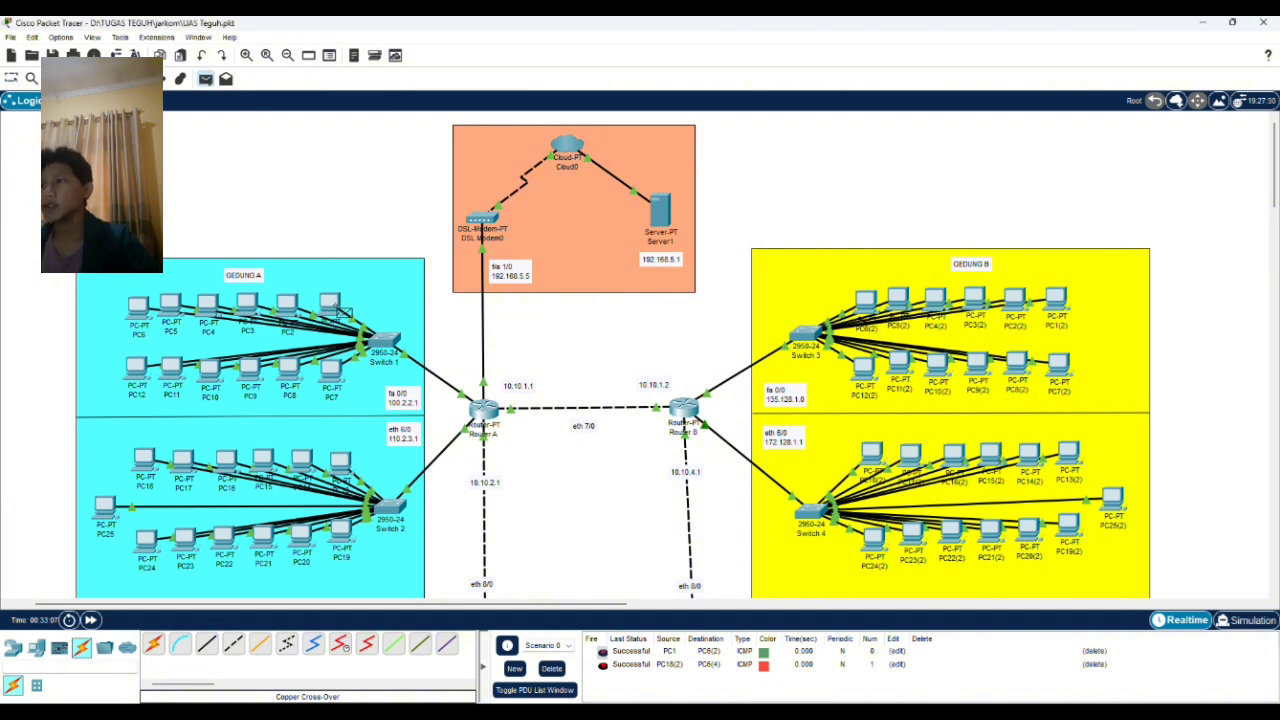
pyautogui.click(335, 303)
pyautogui.click(661, 210)
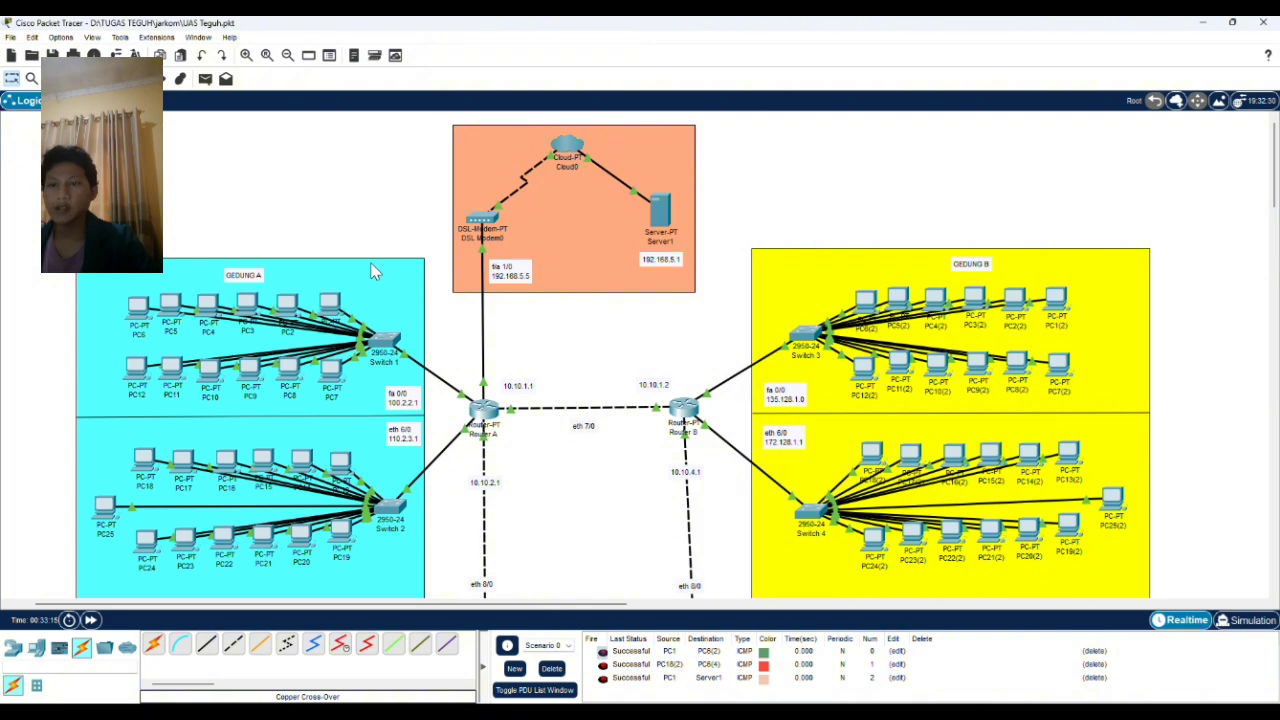
# Step: Load the page at 192.168.5.1 in PC1's web browser
pyautogui.click(332, 302)
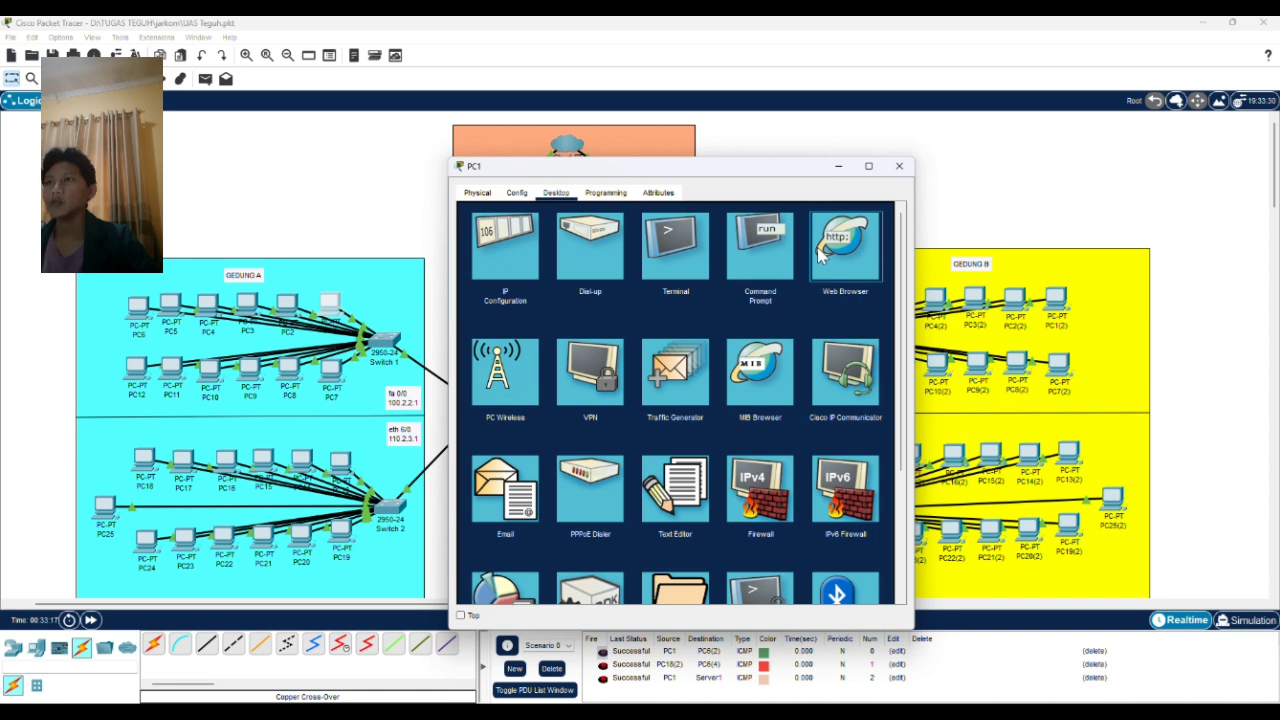
pyautogui.click(817, 250)
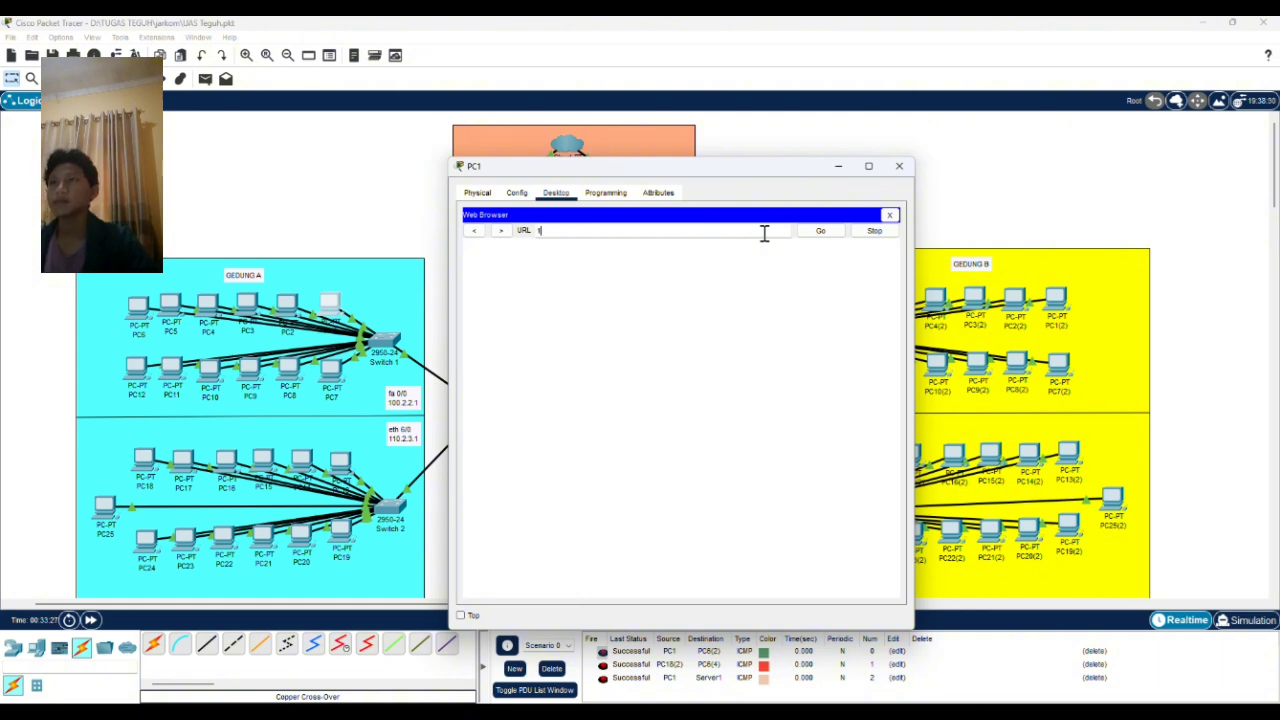
pyautogui.write('192.1')
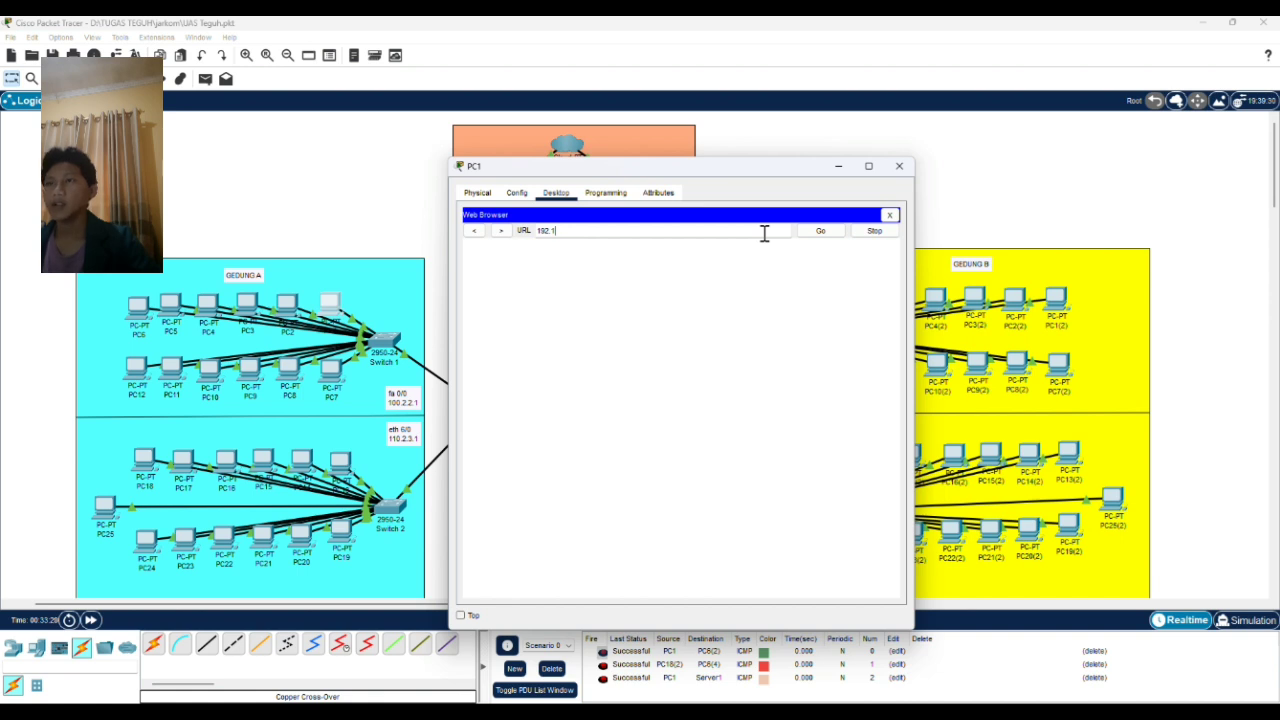
pyautogui.write('68.')
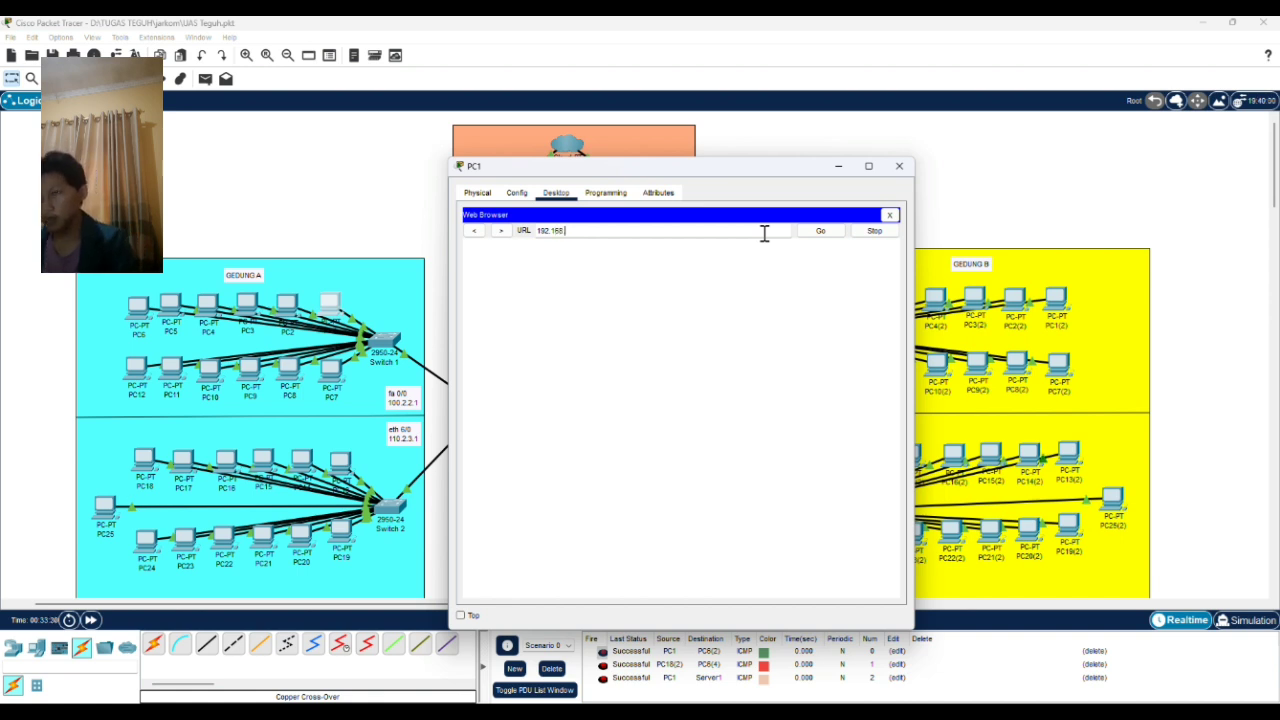
pyautogui.write('5.1')
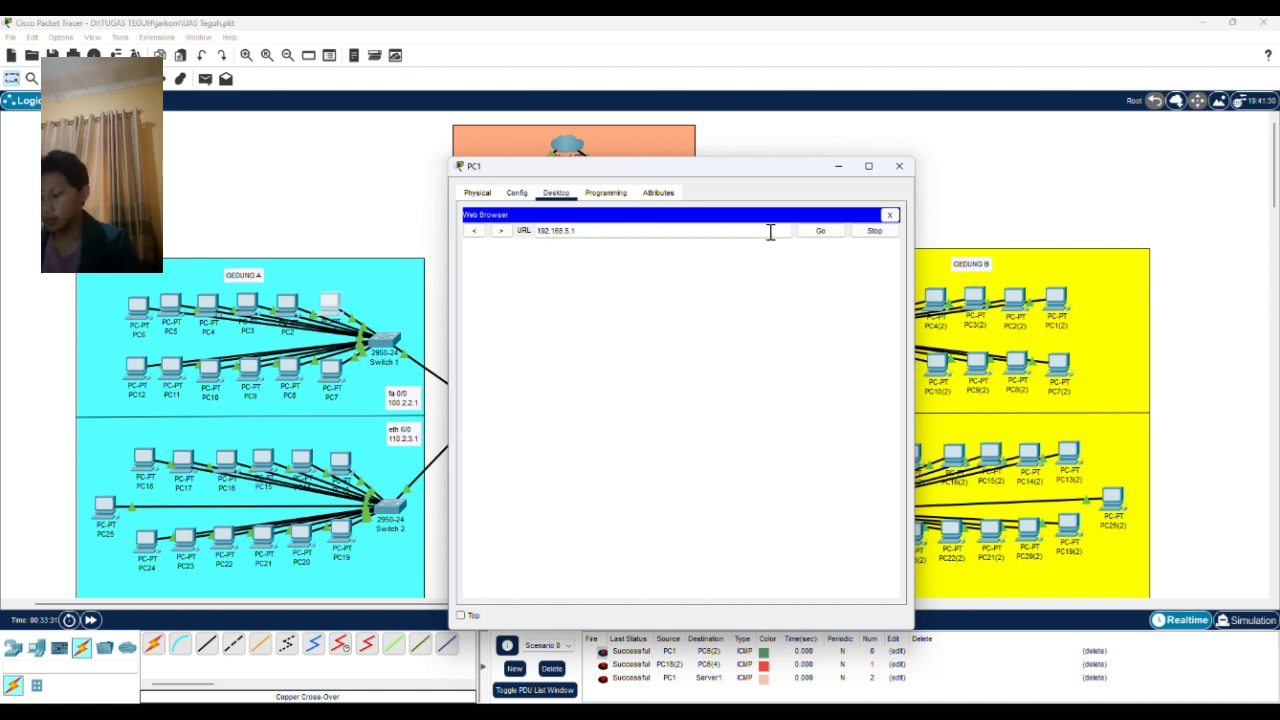
pyautogui.click(818, 232)
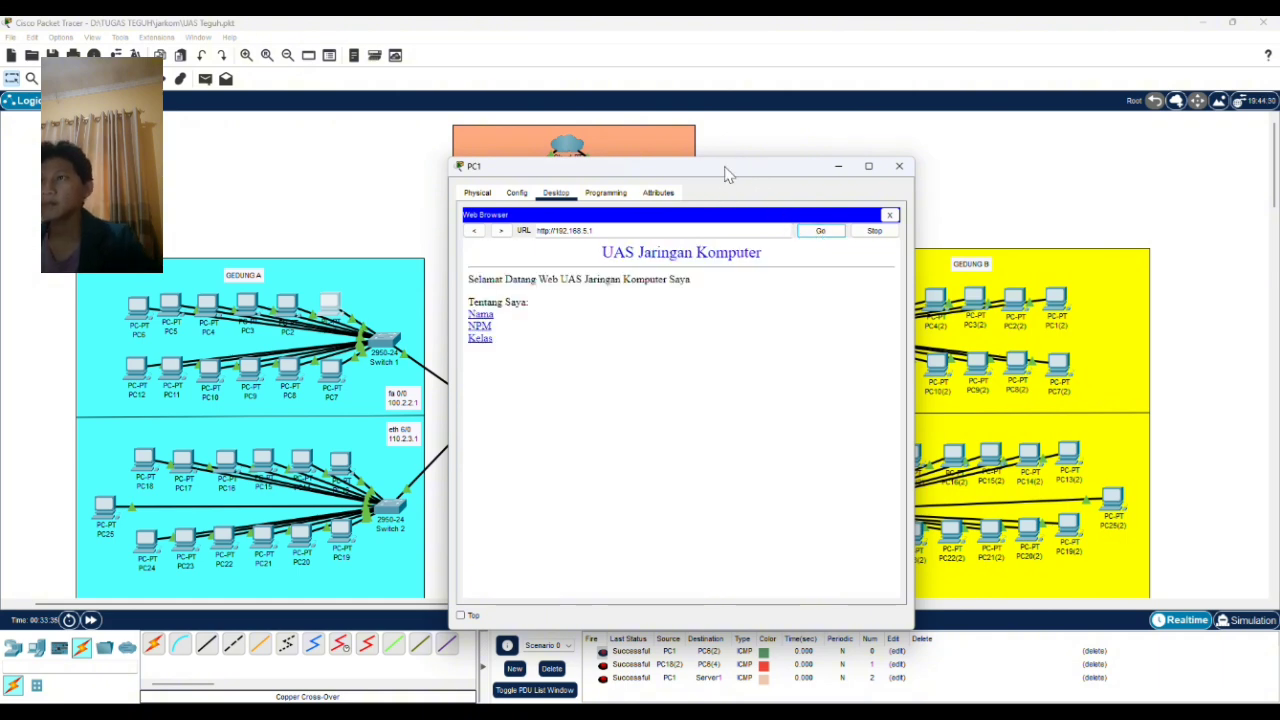
# Step: Show Server1's HTTP service files side by side with the web page loaded in PC1's browser
pyautogui.moveTo(728, 174); pyautogui.dragTo(428, 150)
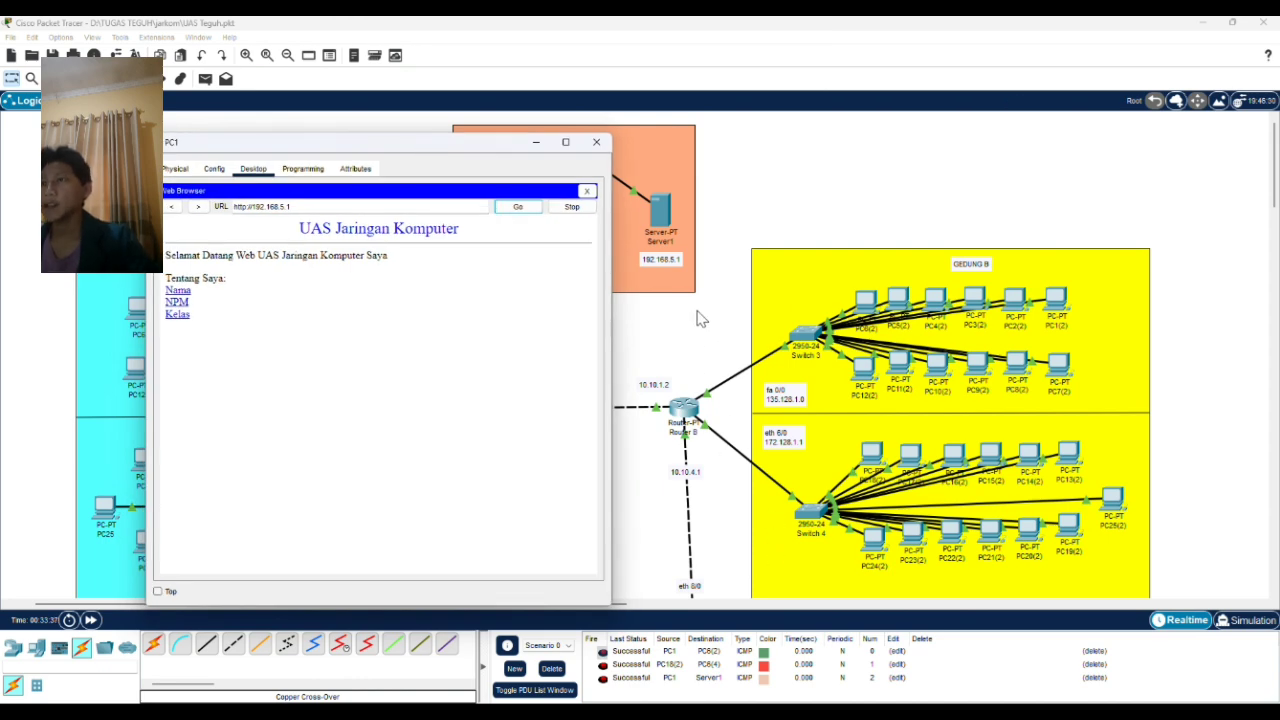
pyautogui.click(662, 206)
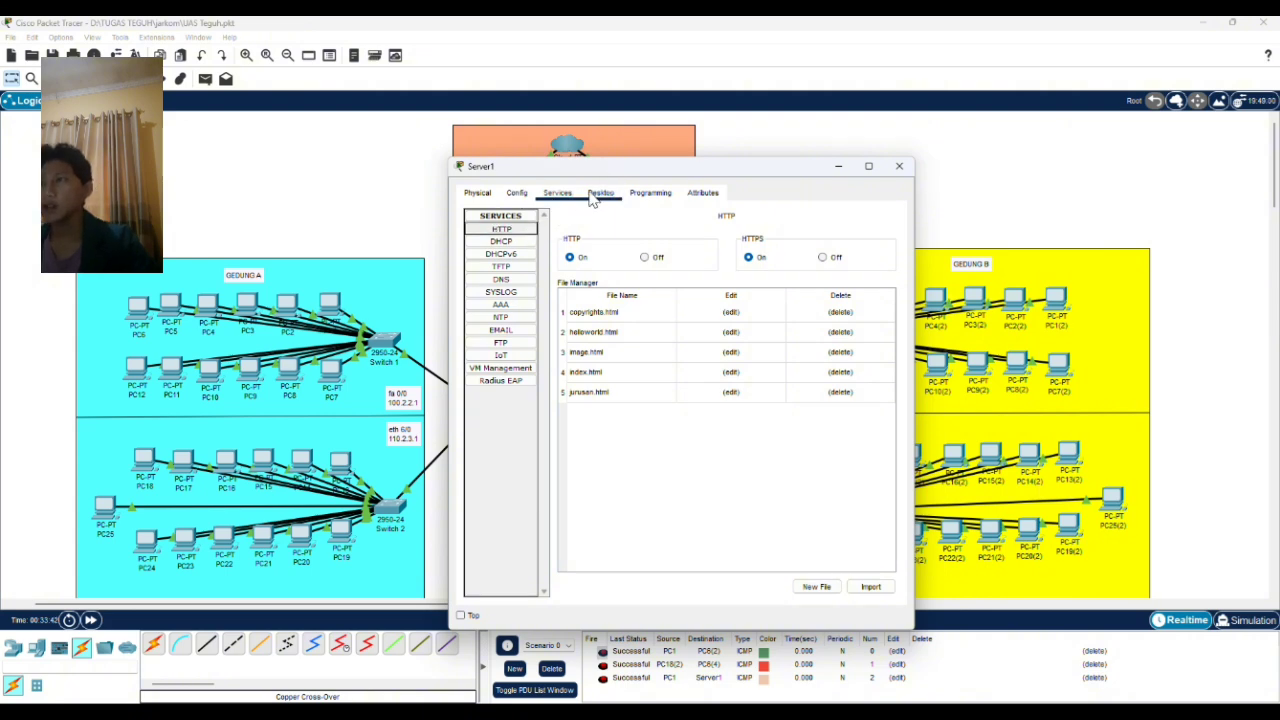
pyautogui.moveTo(612, 168); pyautogui.dragTo(821, 170)
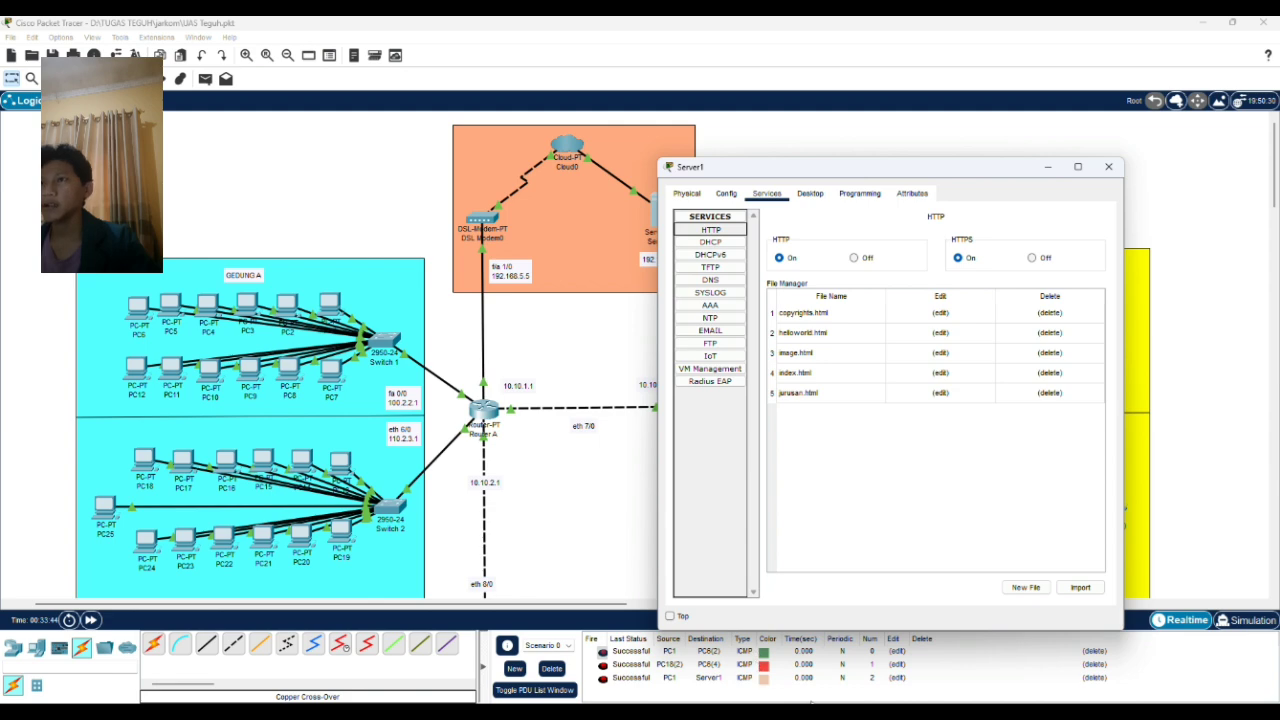
pyautogui.click(834, 645)
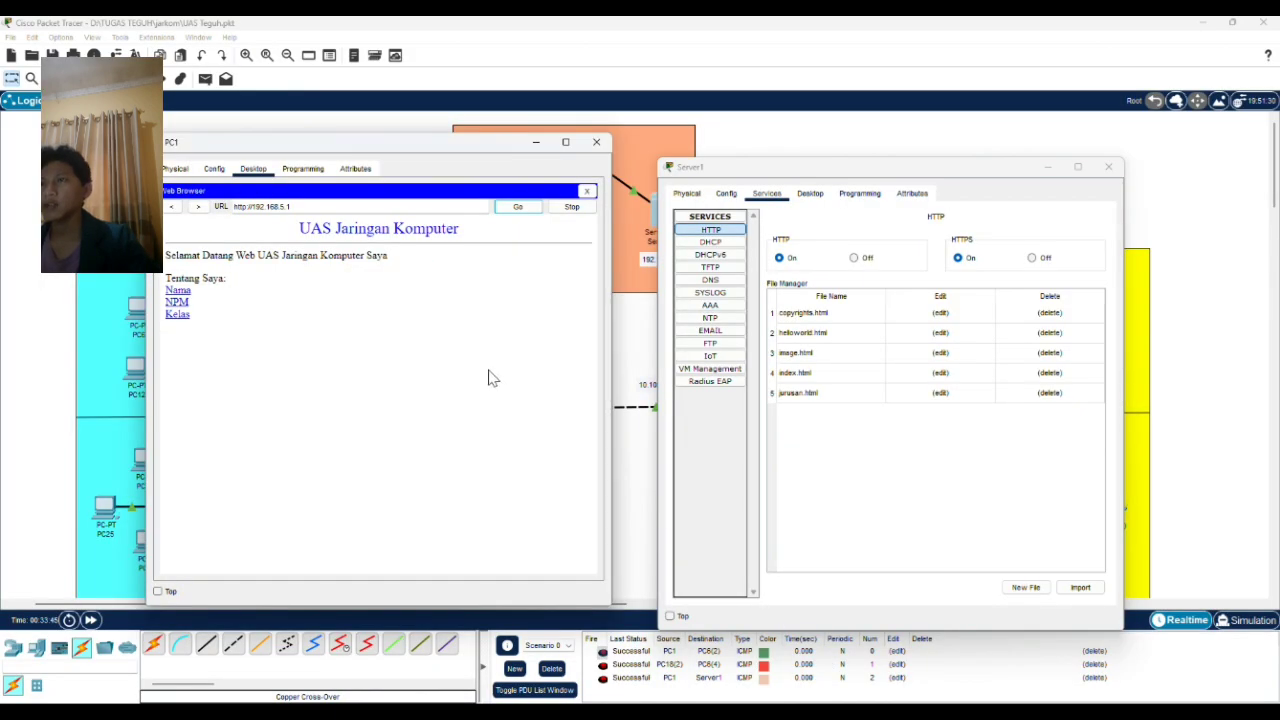
pyautogui.moveTo(412, 137); pyautogui.dragTo(417, 157)
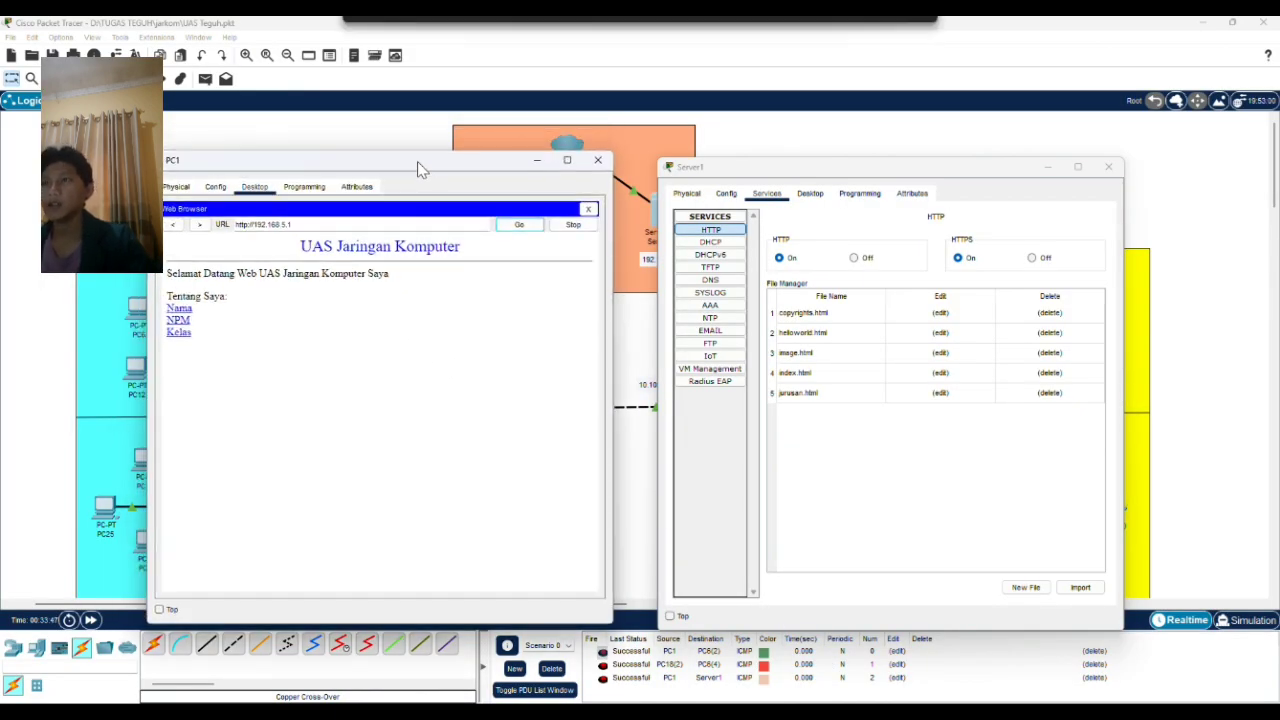
pyautogui.moveTo(730, 166); pyautogui.dragTo(722, 163)
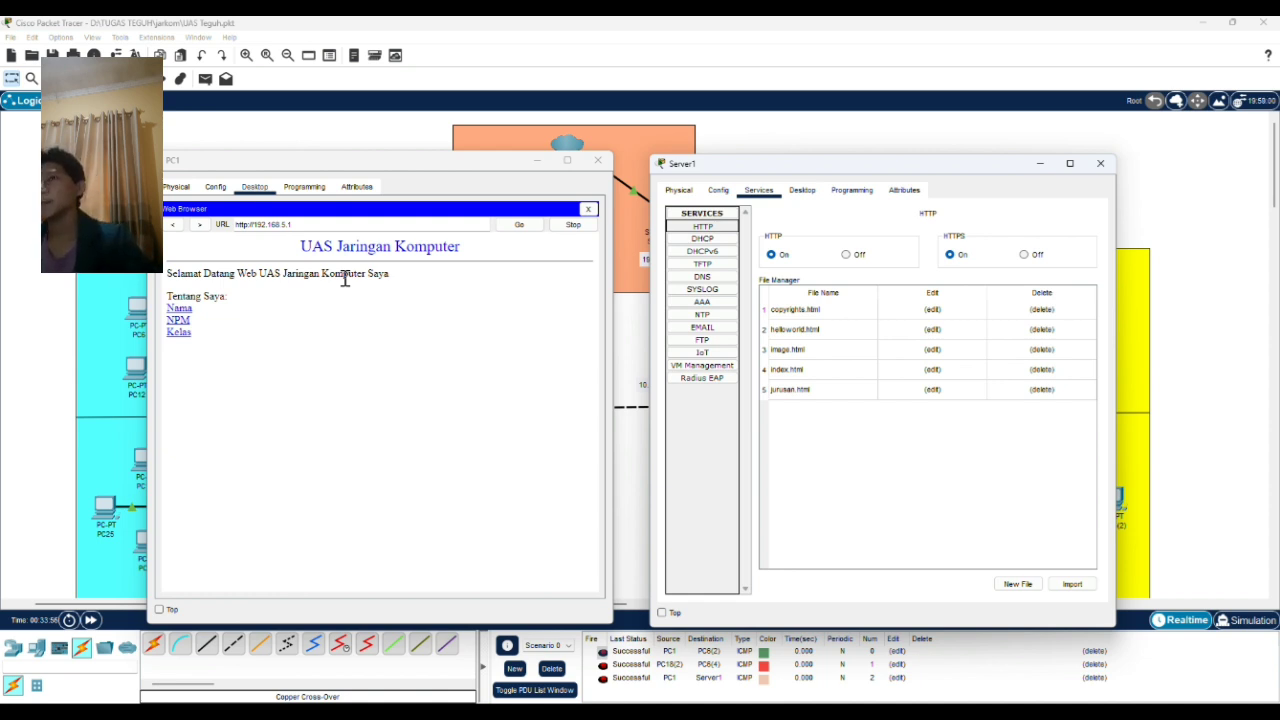
# Step: View the Nama, NPM and Kelas pages in PC1's web browser, returning to the index page after each, and close both device windows
pyautogui.click(182, 311)
pyautogui.click(182, 309)
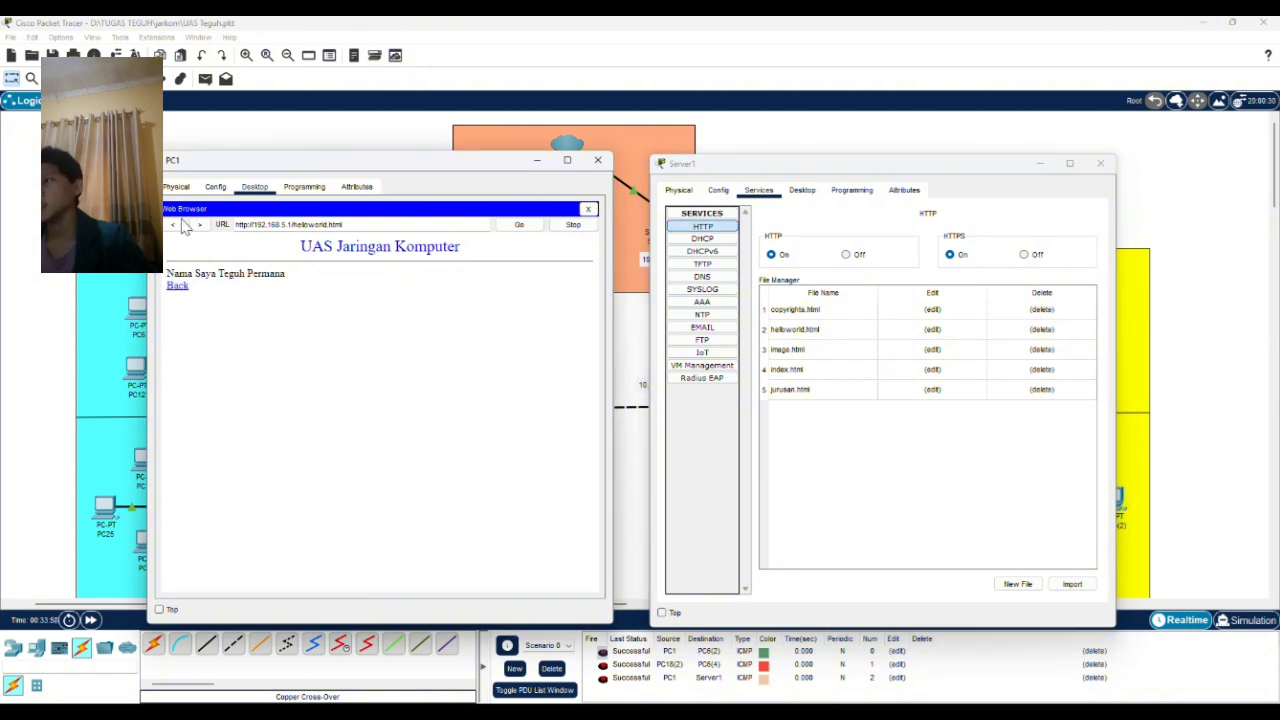
pyautogui.click(178, 289)
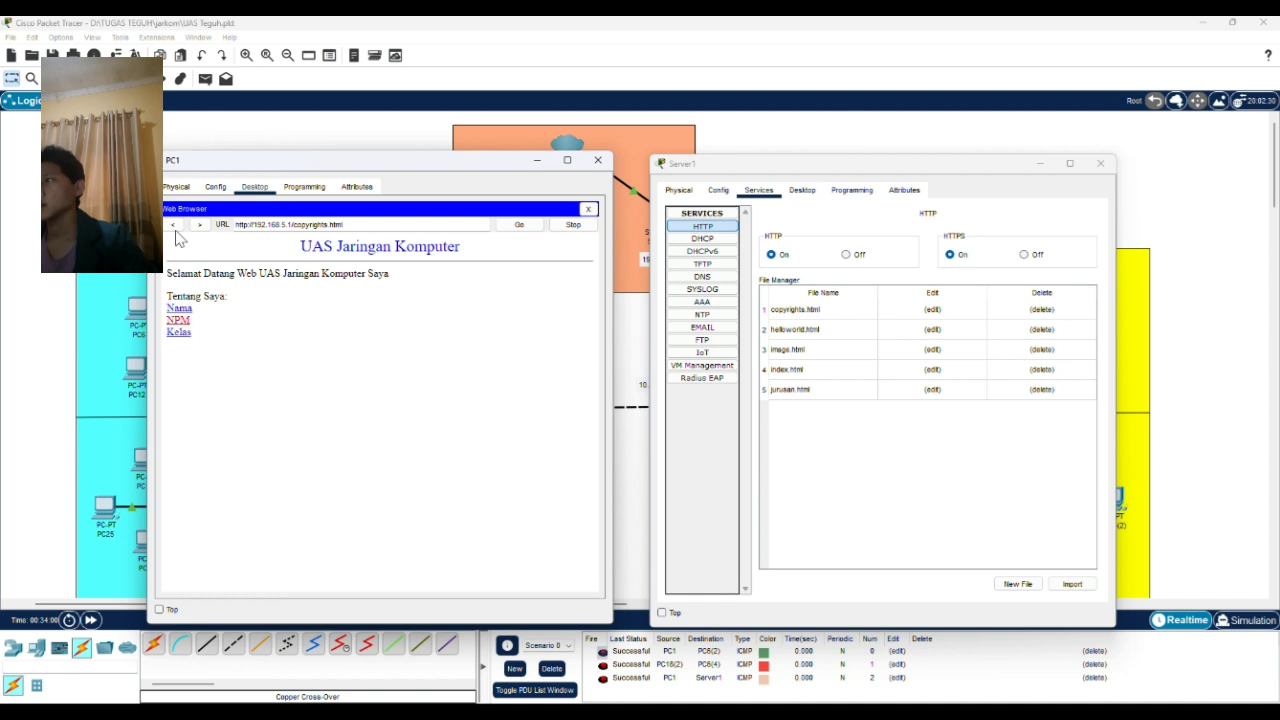
pyautogui.click(178, 320)
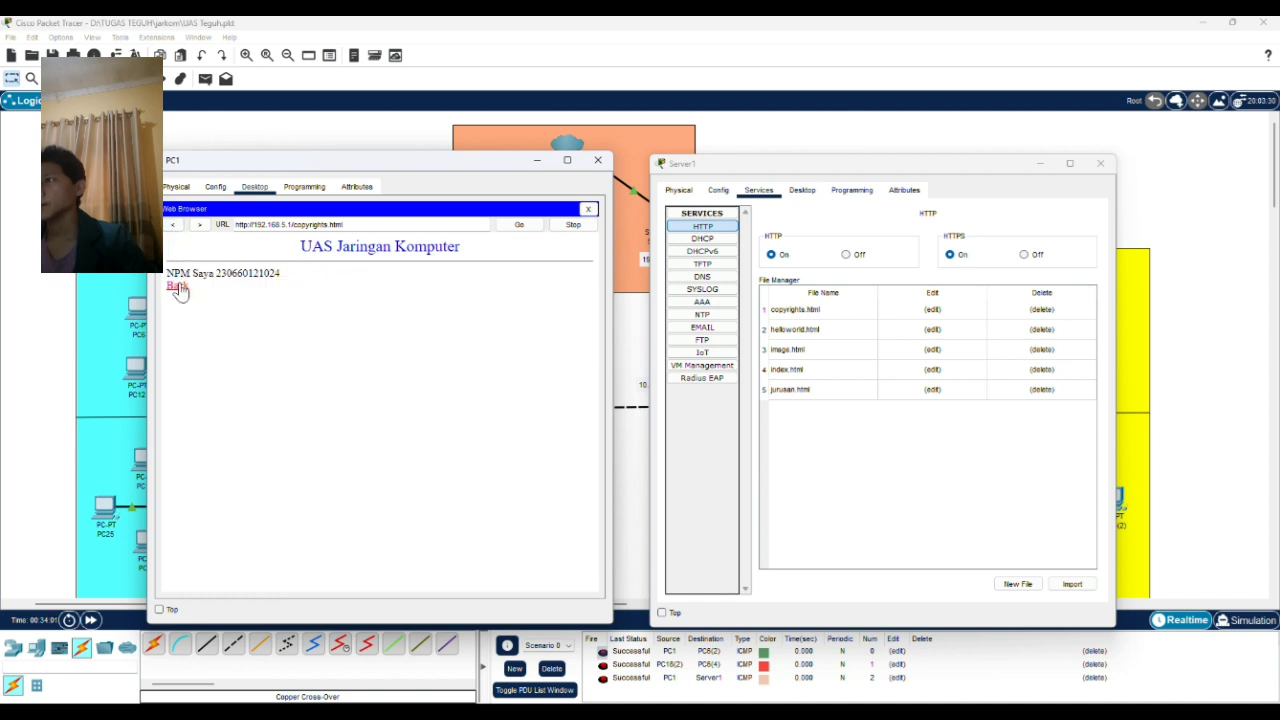
pyautogui.click(175, 287)
pyautogui.click(177, 334)
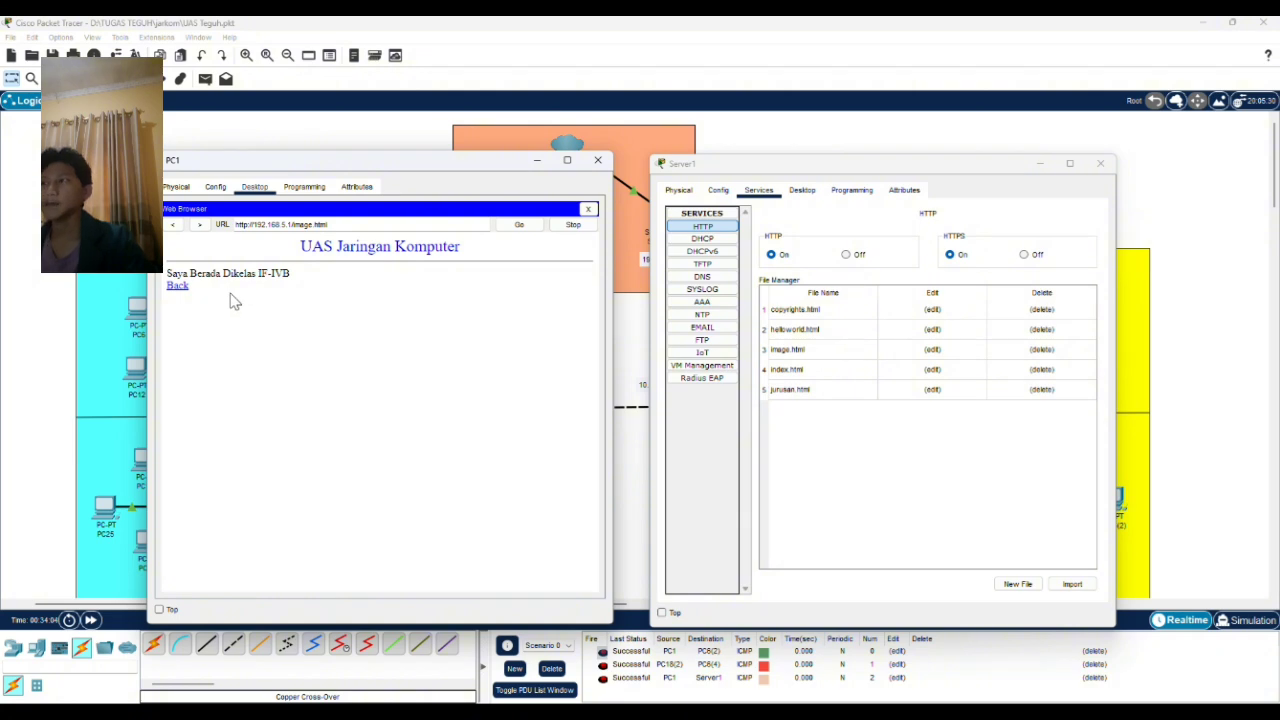
pyautogui.click(176, 287)
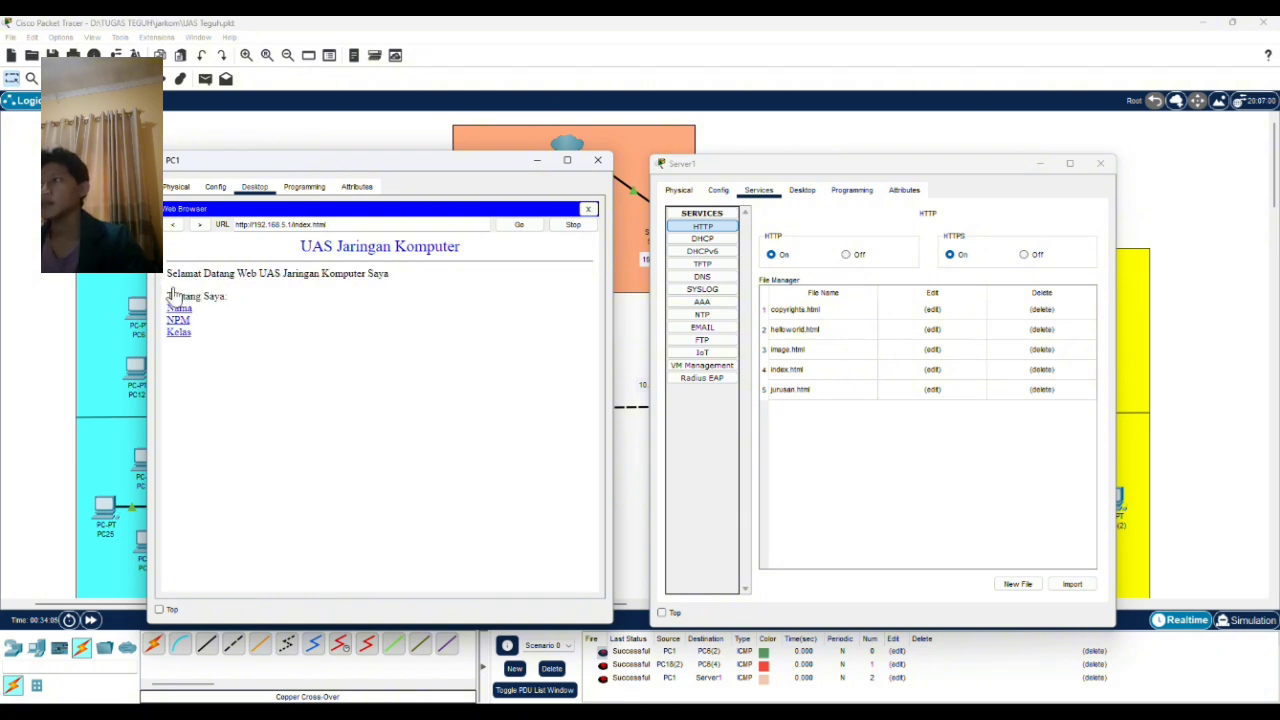
pyautogui.click(596, 162)
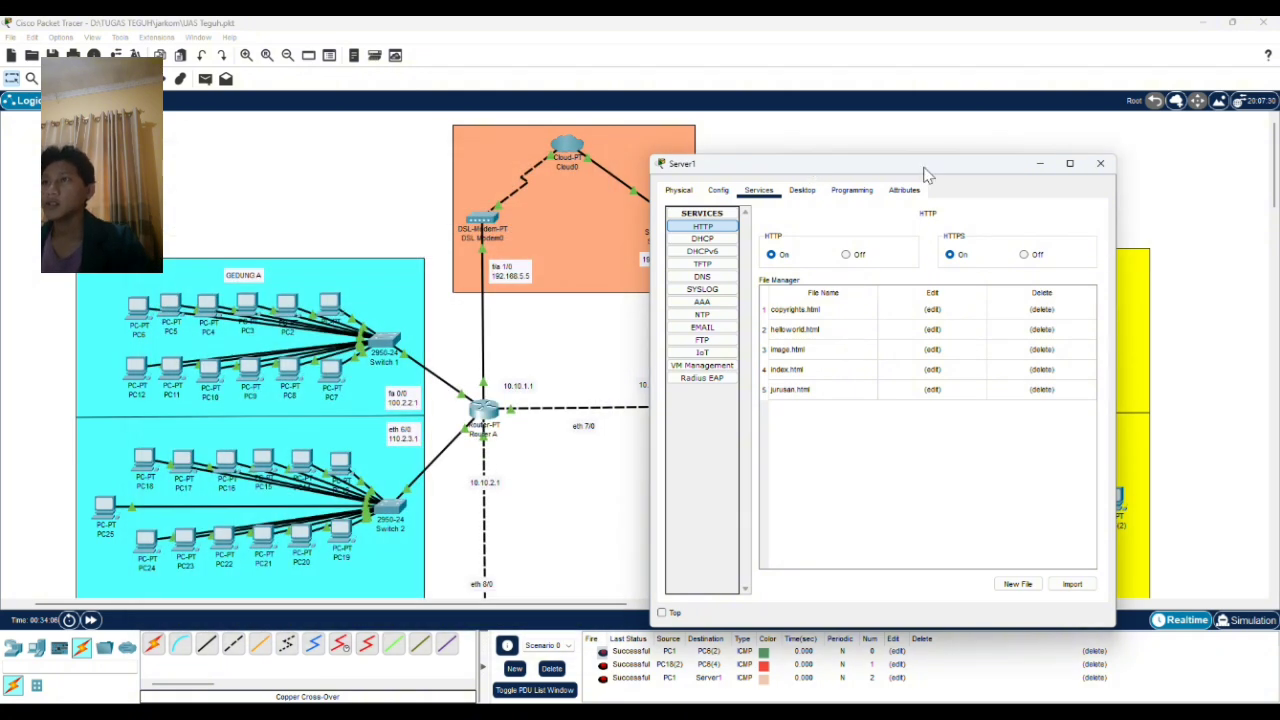
pyautogui.click(1100, 163)
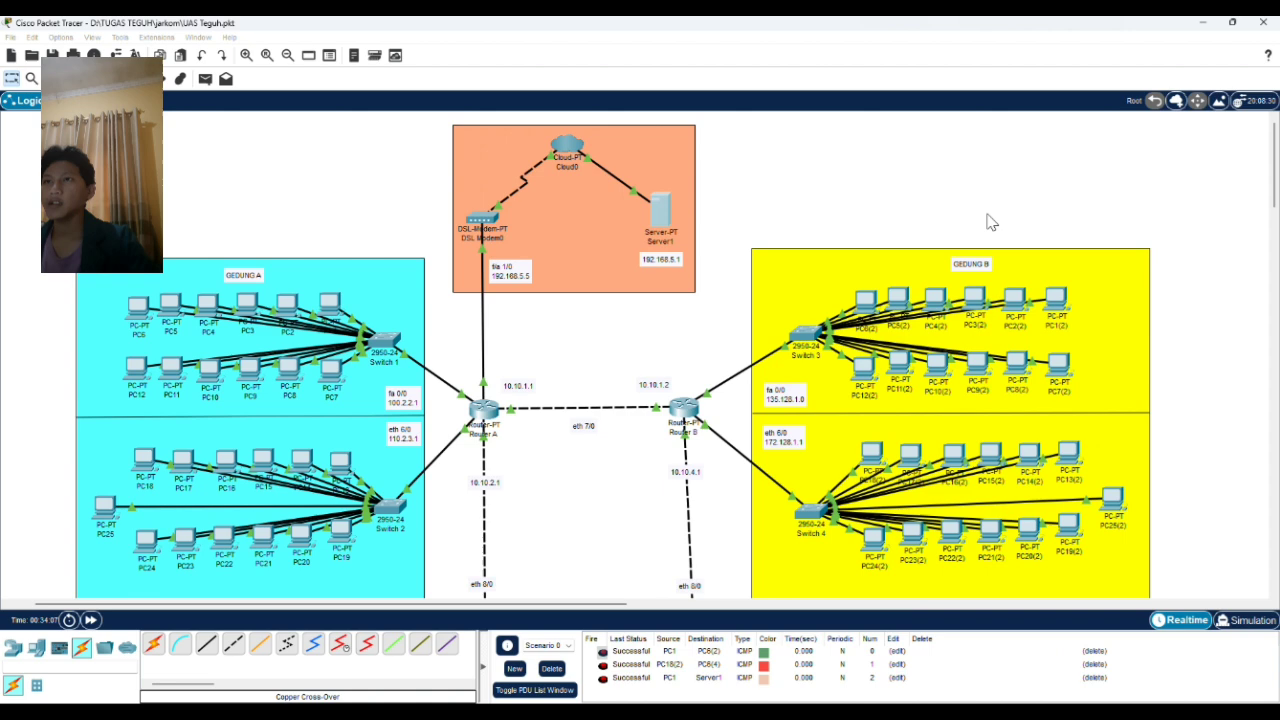
# Step: Load the page at 192.168.5.1 in the web browser of PC6(2) in Gedung B
pyautogui.click(867, 302)
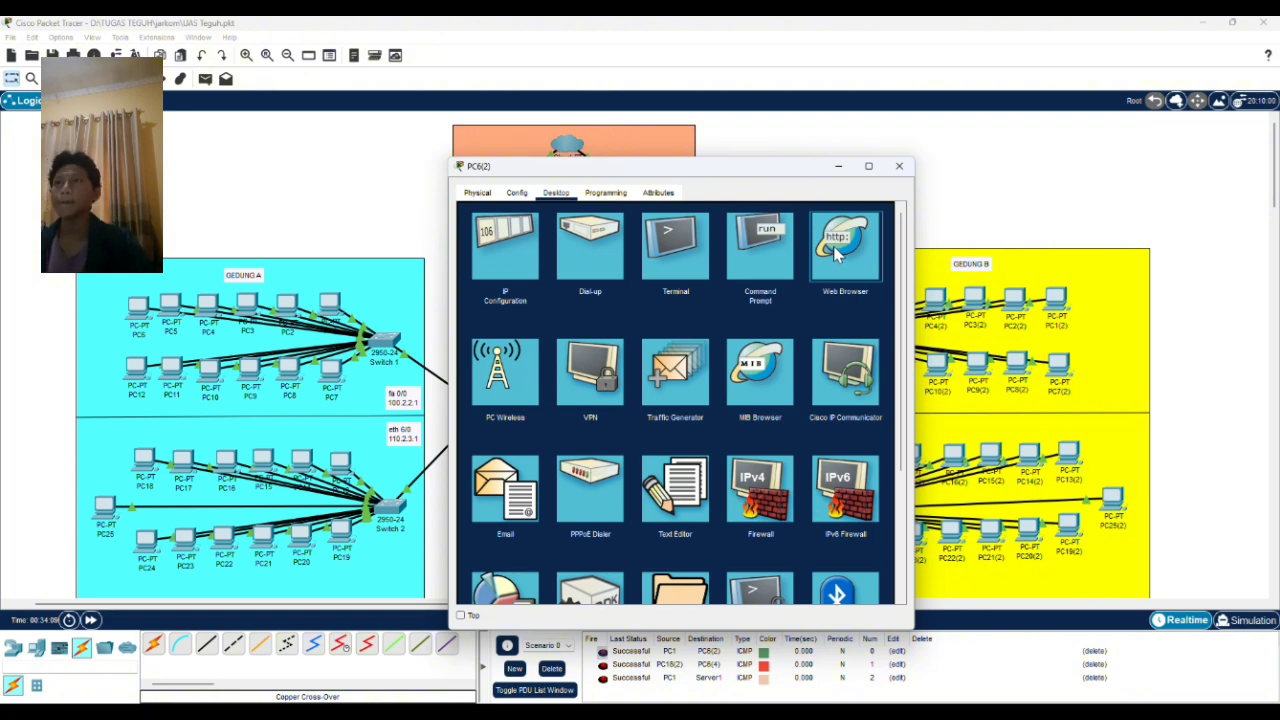
pyautogui.click(836, 251)
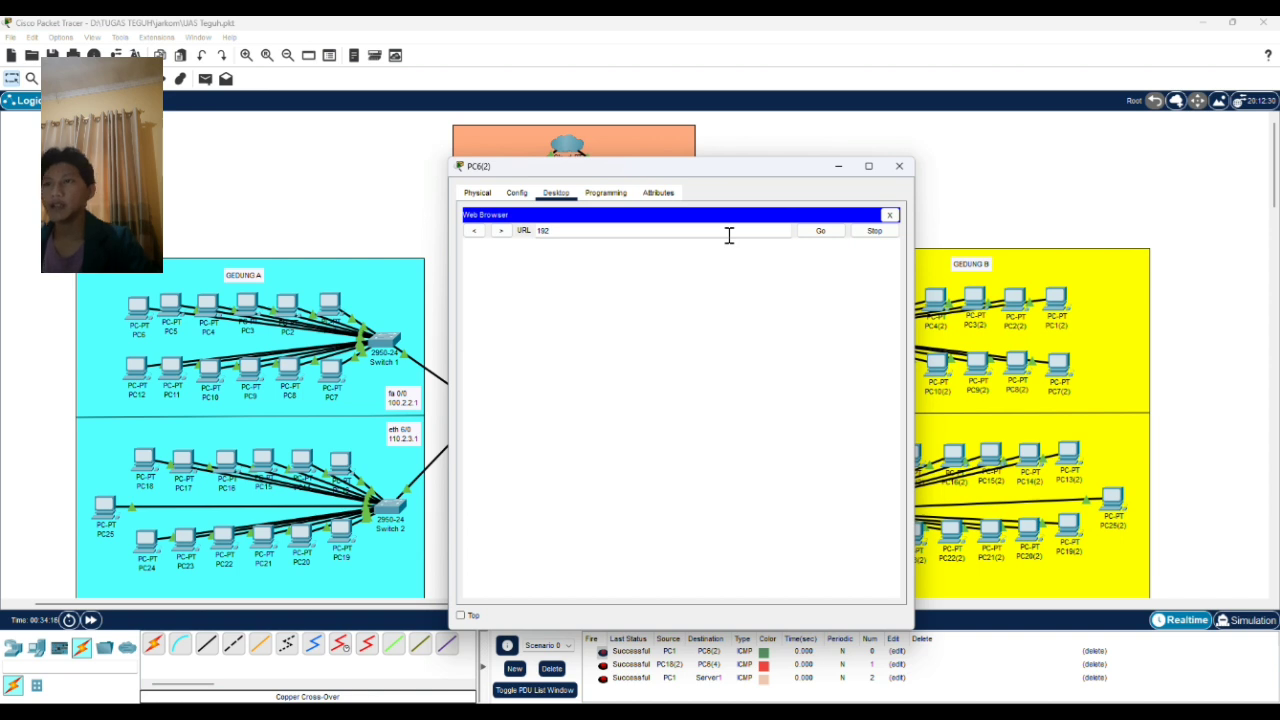
pyautogui.write('192.168.5.1')
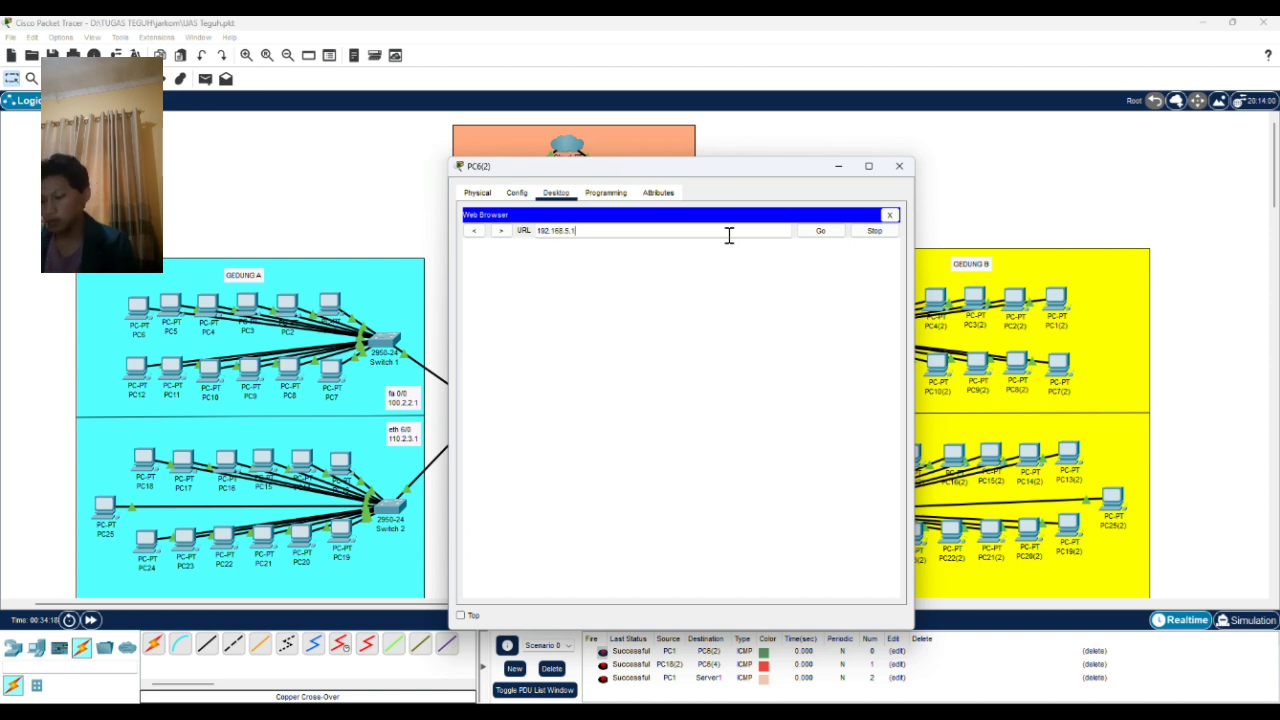
pyautogui.click(820, 231)
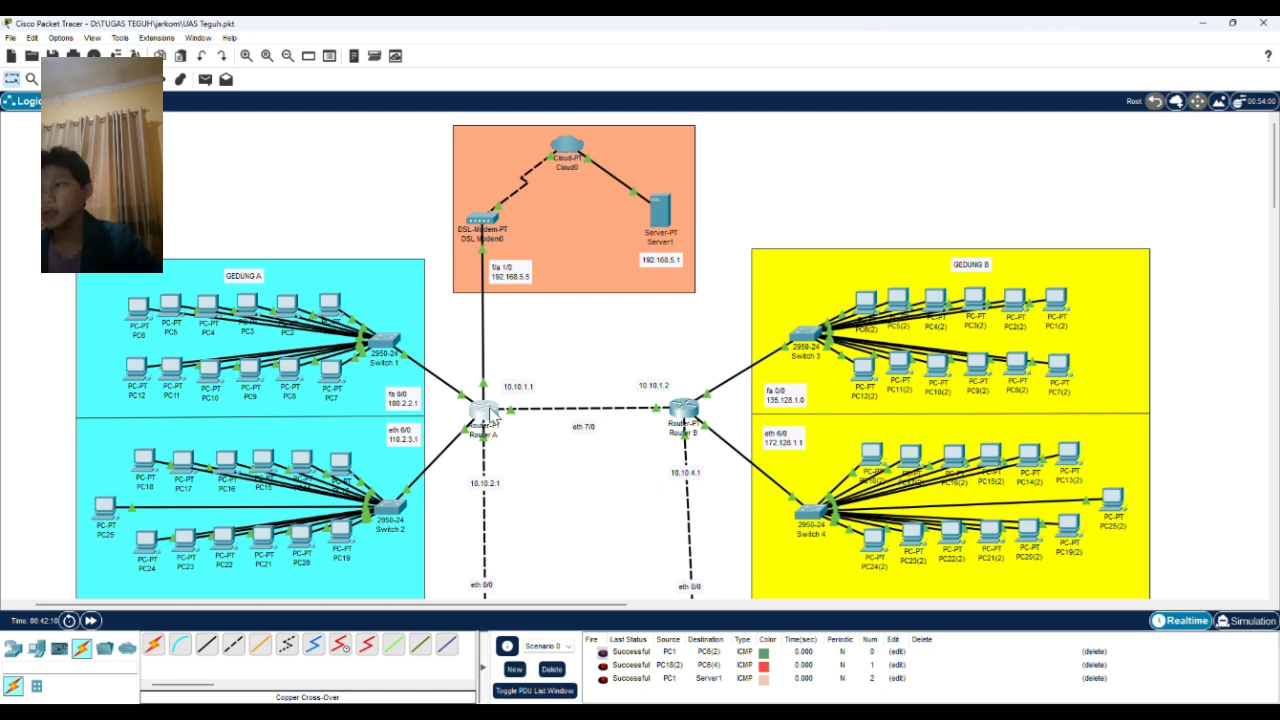
# Step: Enter global configuration mode on Router A's command line with enable and config ter
pyautogui.click(490, 413)
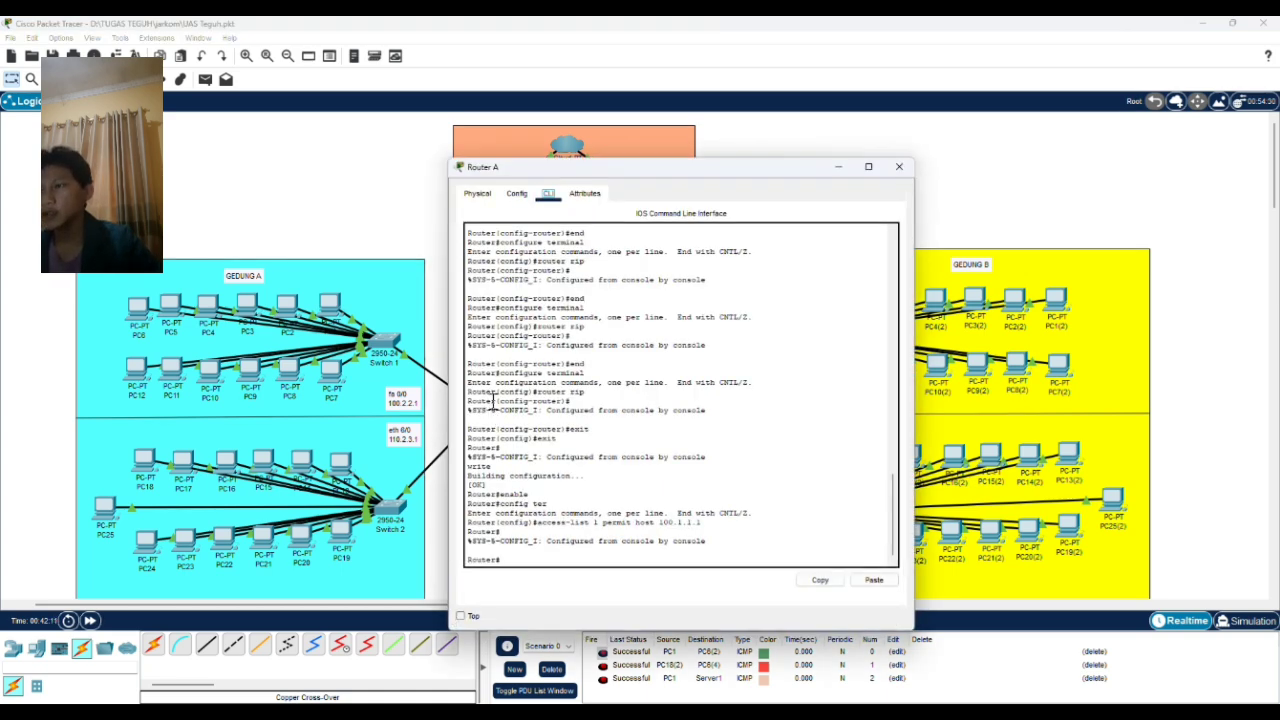
pyautogui.click(553, 558)
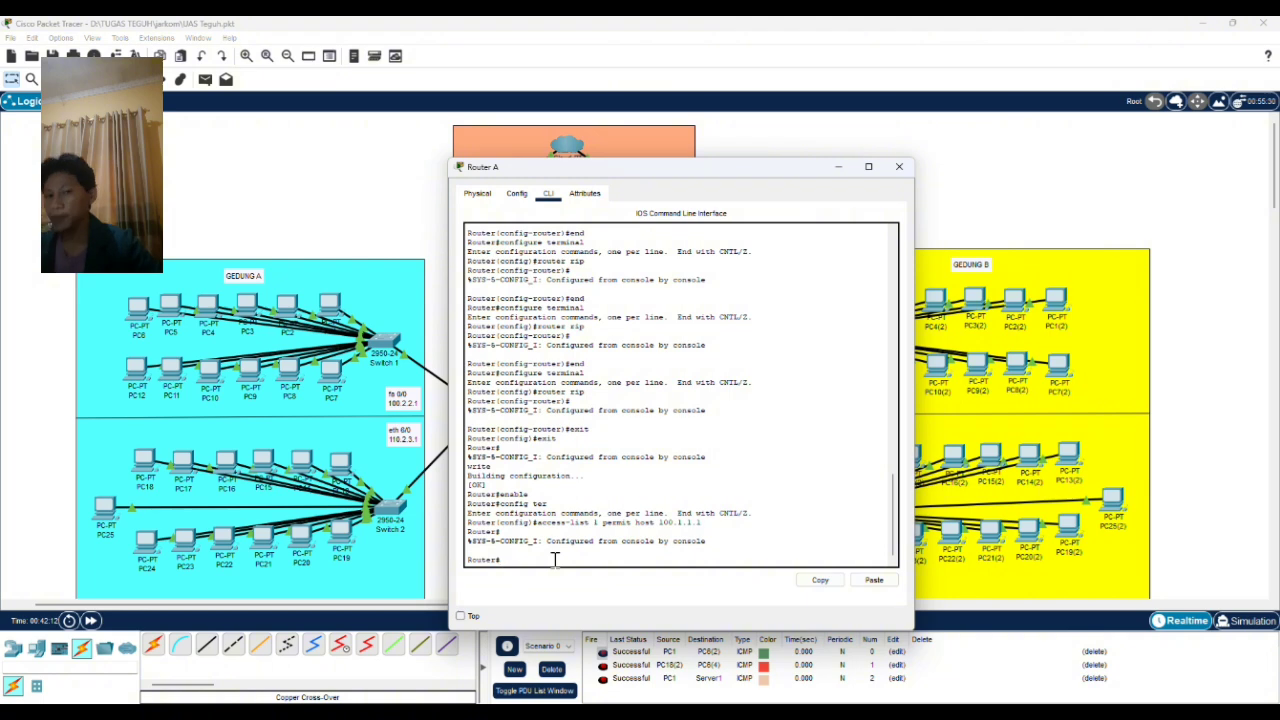
pyautogui.write('enable')
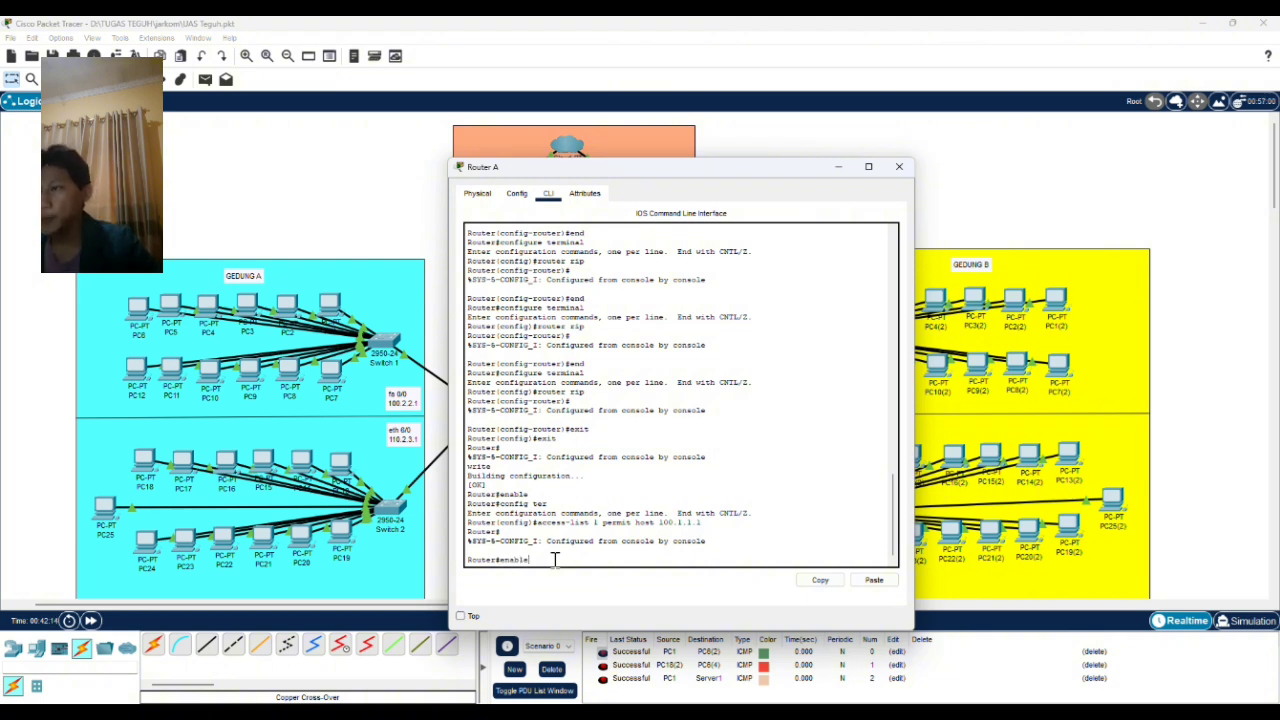
pyautogui.press('Return')
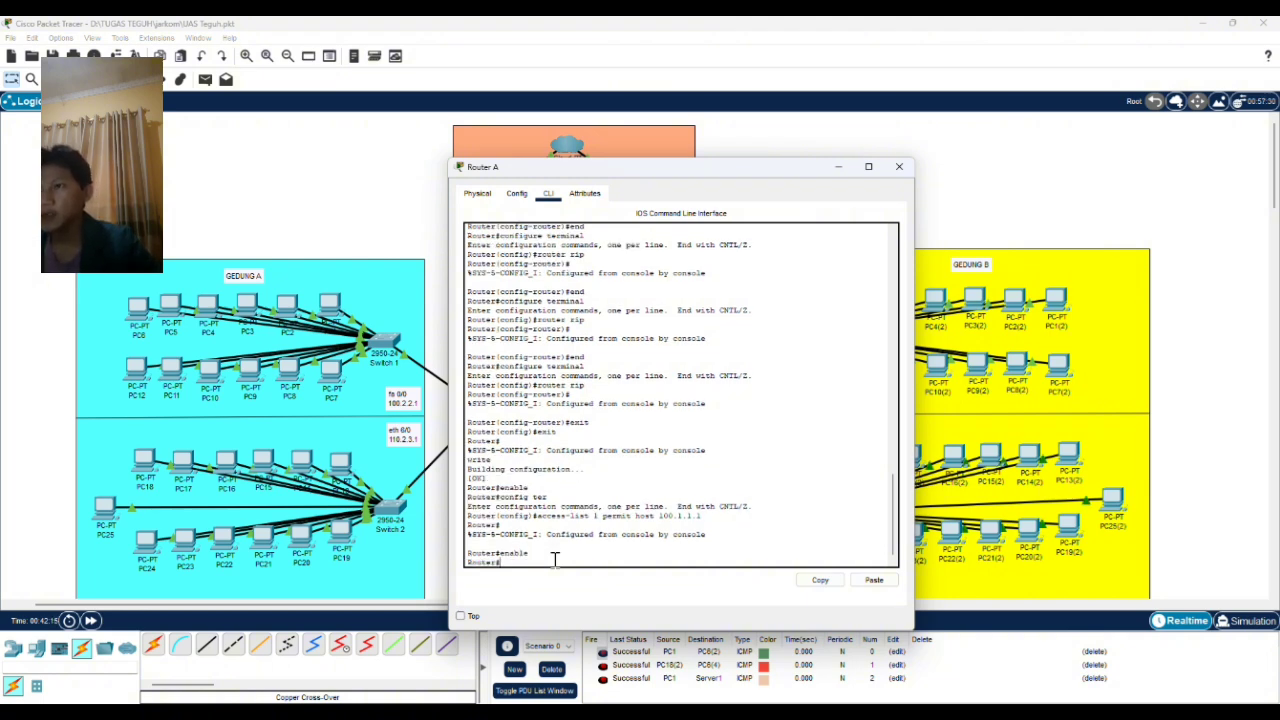
pyautogui.write('config ')
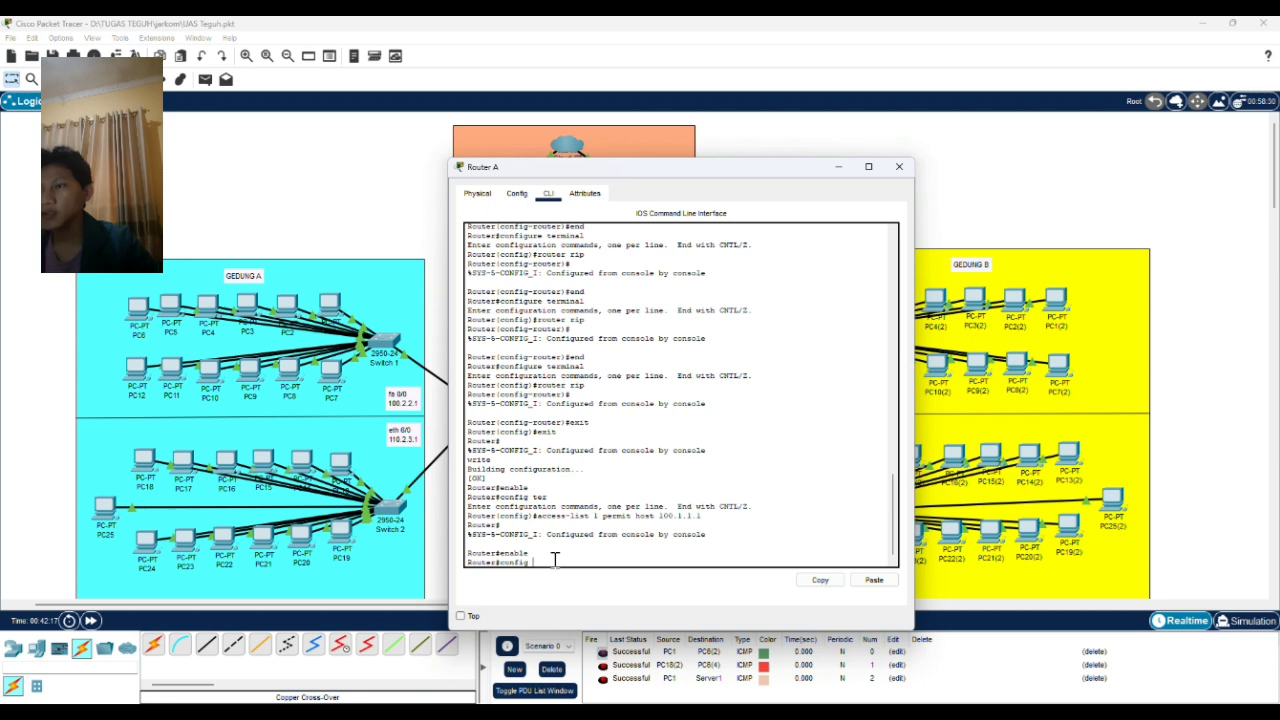
pyautogui.write('ter')
pyautogui.press('Return')
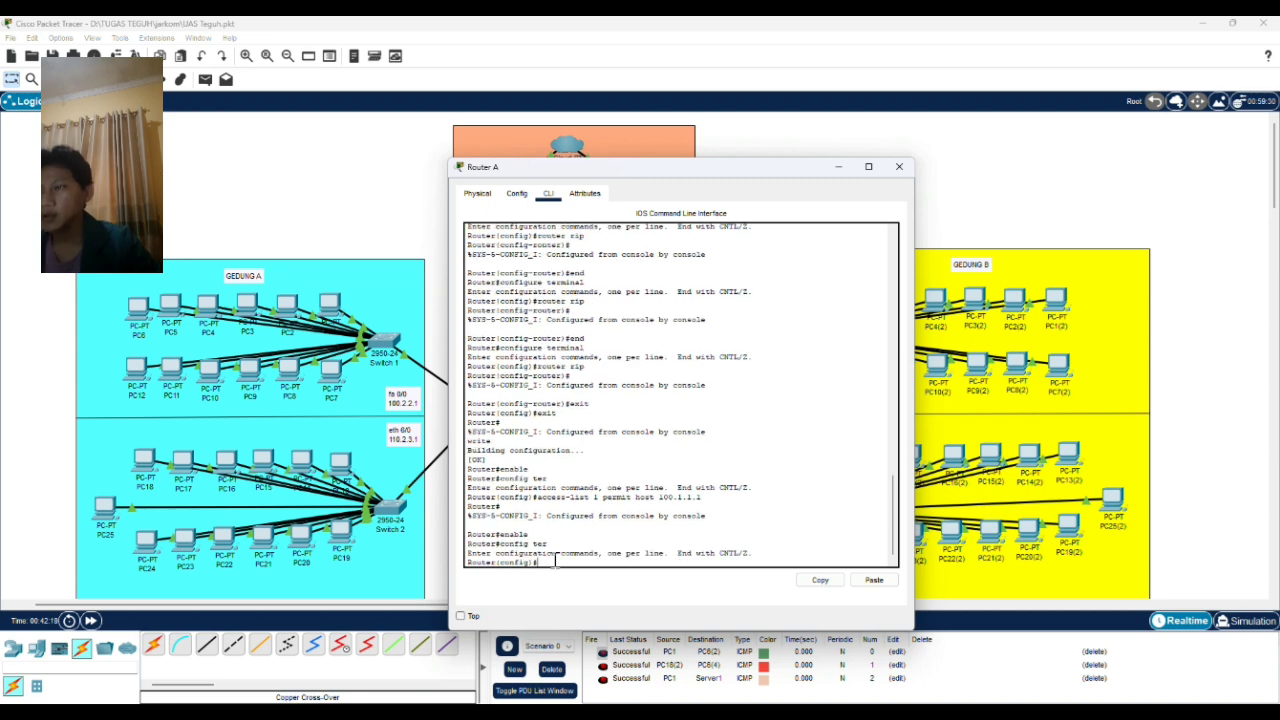
# Step: Add access-list 1 permit entries on Router A for hosts 100.1.1.1 through 100.1.1.12
pyautogui.write('access')
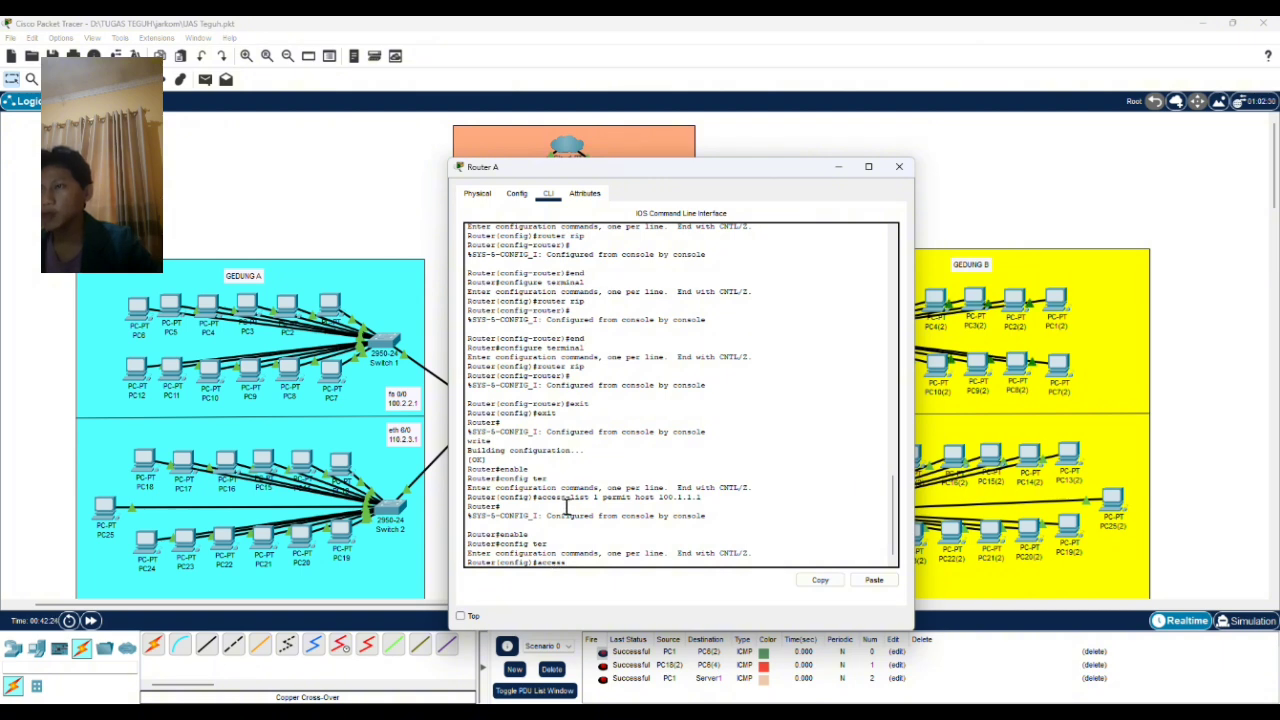
pyautogui.write('-list')
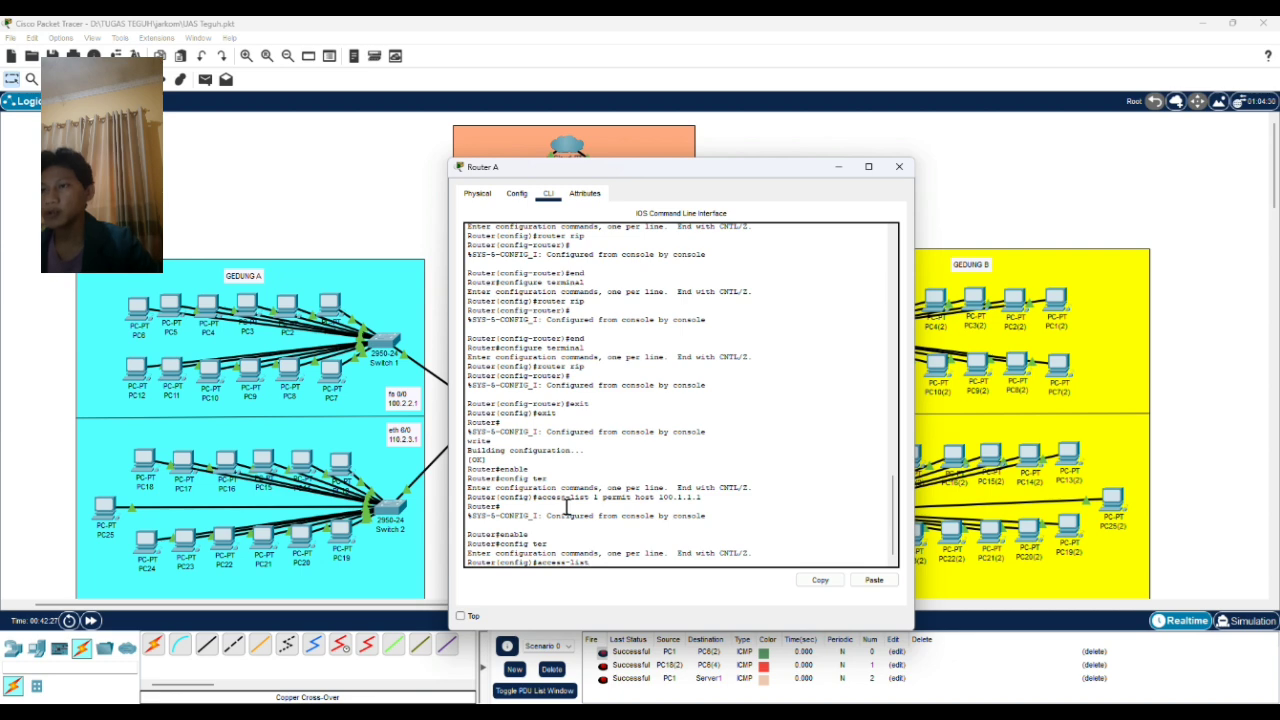
pyautogui.write(' 1 perm')
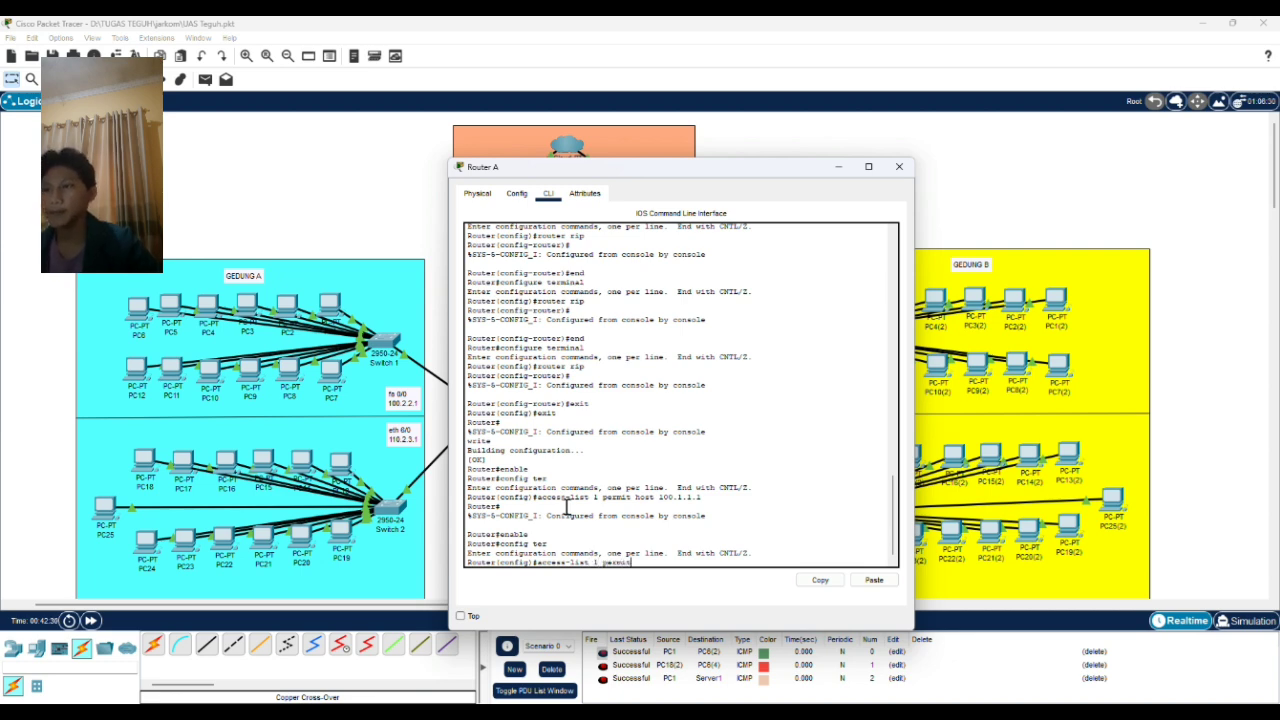
pyautogui.write('it')
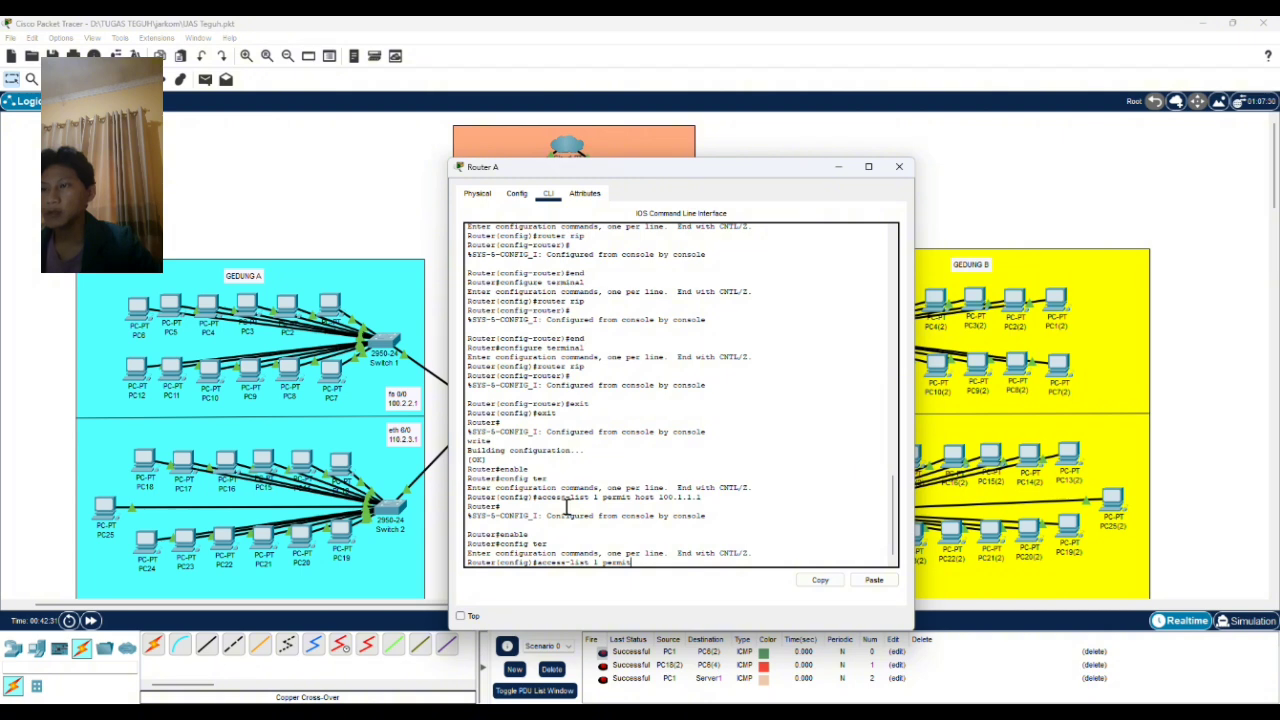
pyautogui.write(' host')
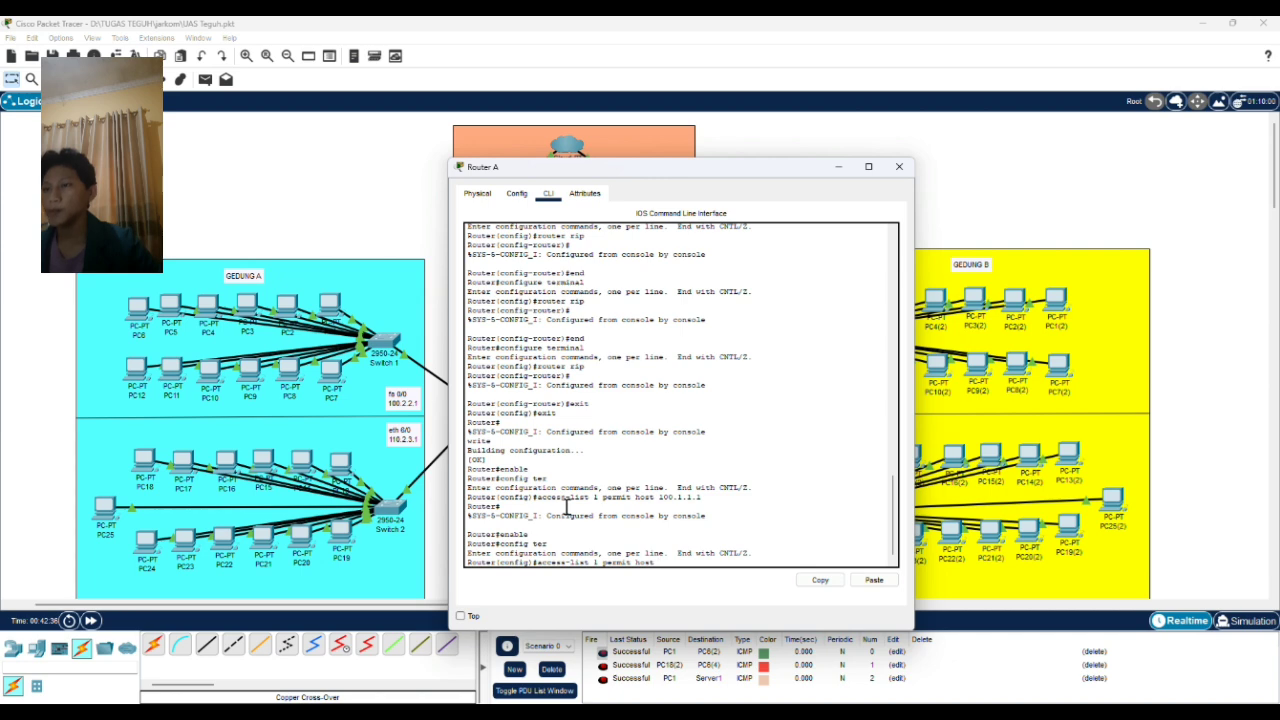
pyautogui.write('100')
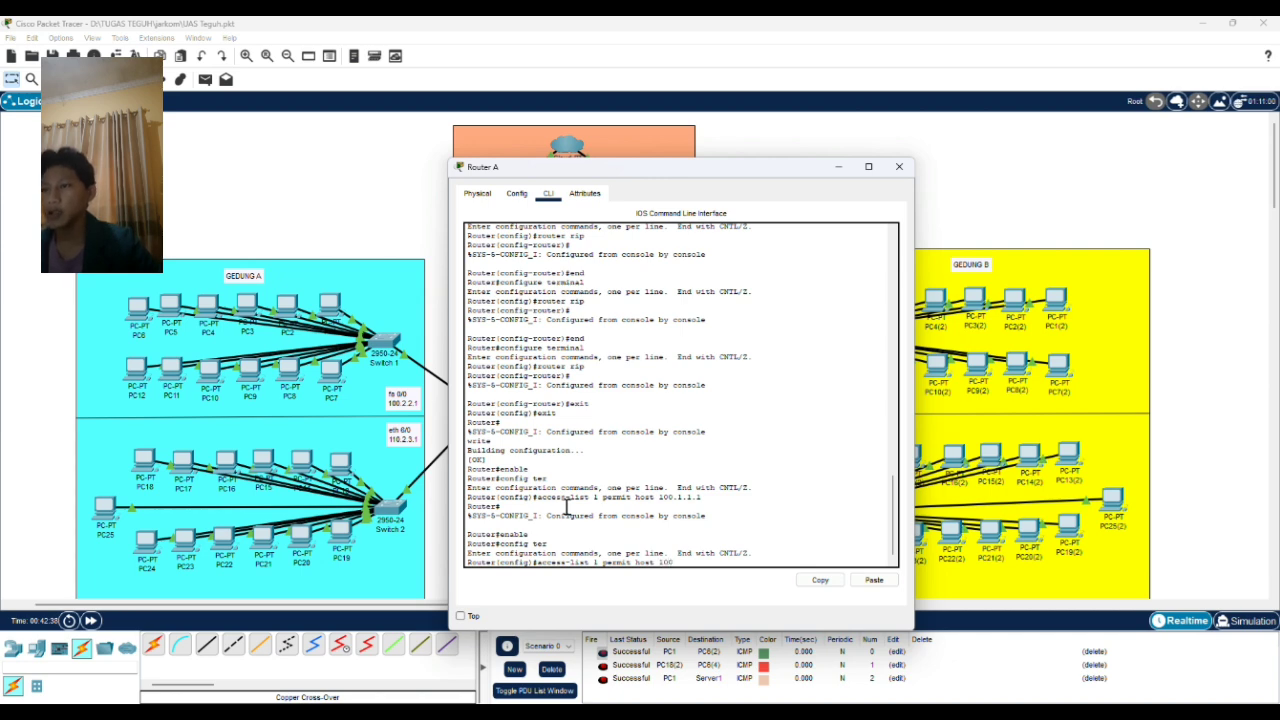
pyautogui.write('.1.1')
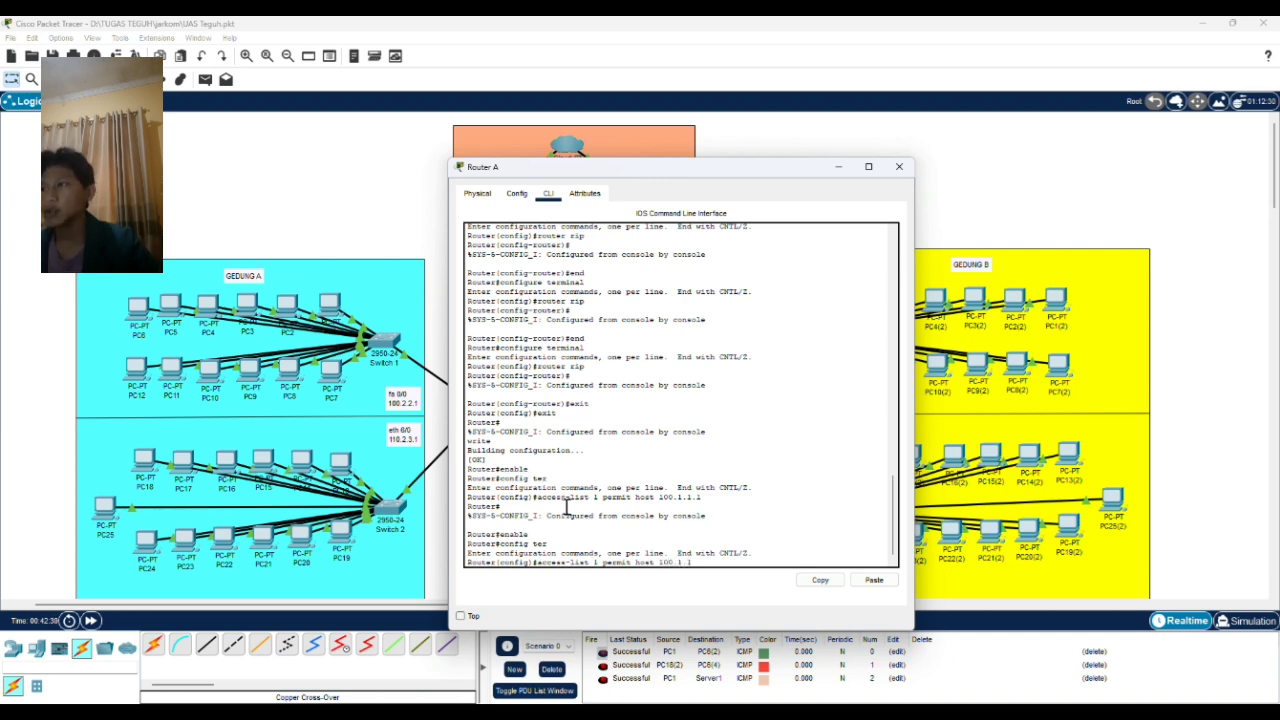
pyautogui.write('.1')
pyautogui.moveTo(714, 562); pyautogui.dragTo(537, 565)
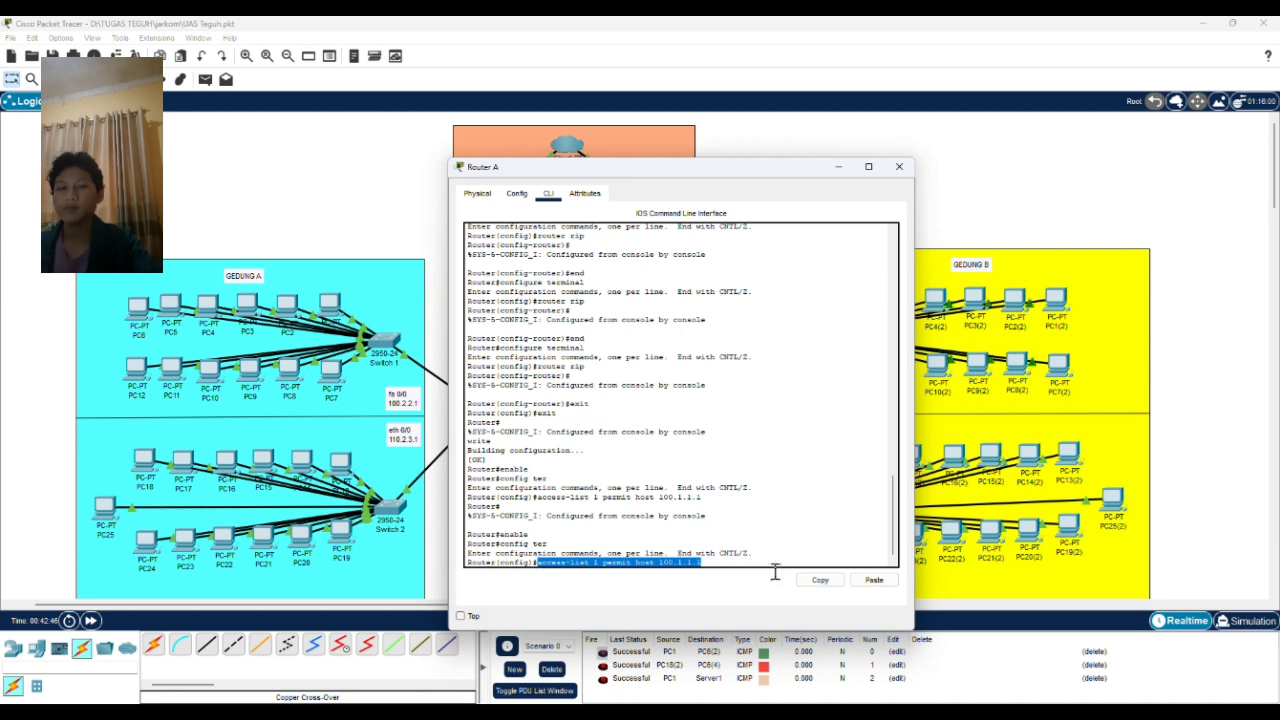
pyautogui.click(874, 580)
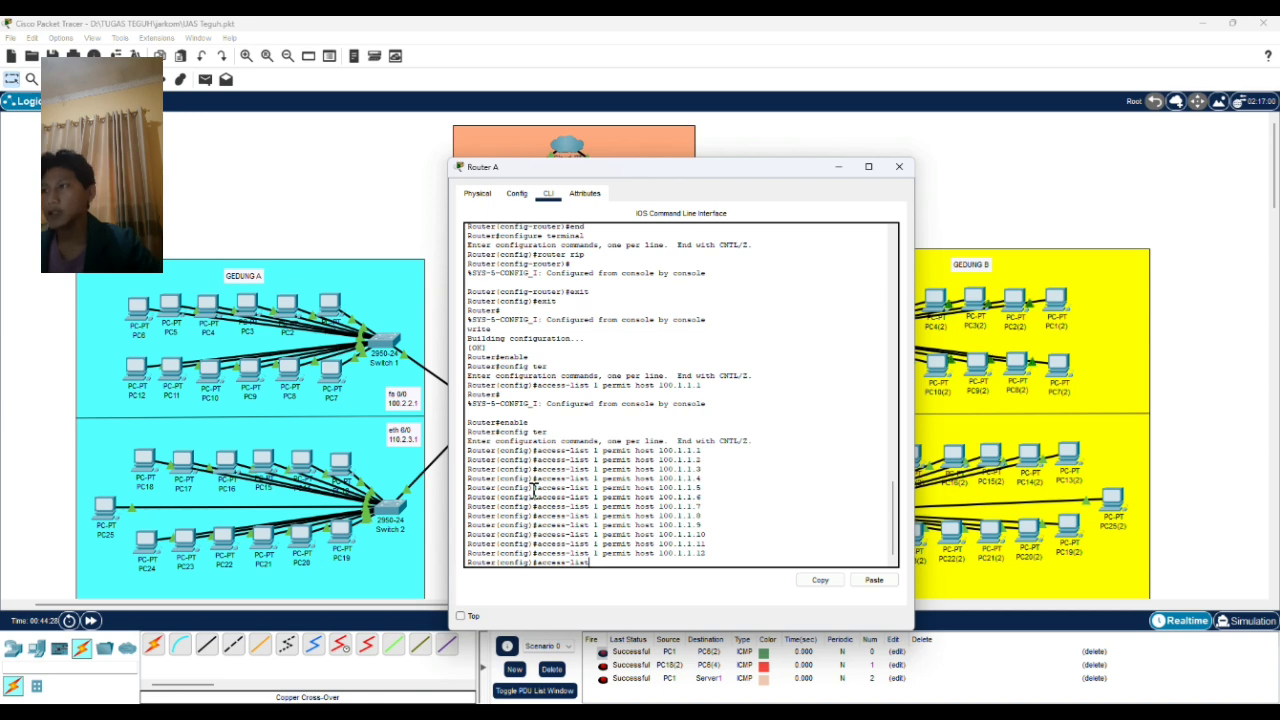
# Step: Add an access-list 1 deny entry for host 110.1.1.13 and copy the command for reuse
pyautogui.write('1 deny')
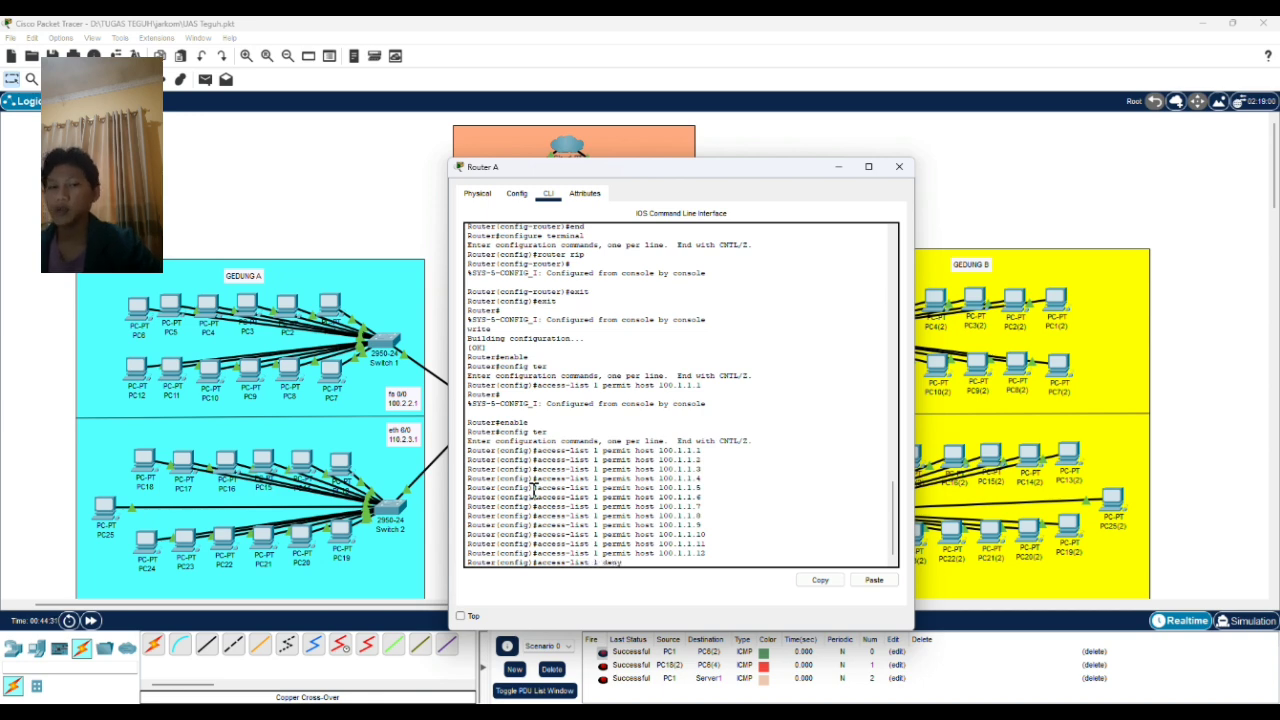
pyautogui.write(' host')
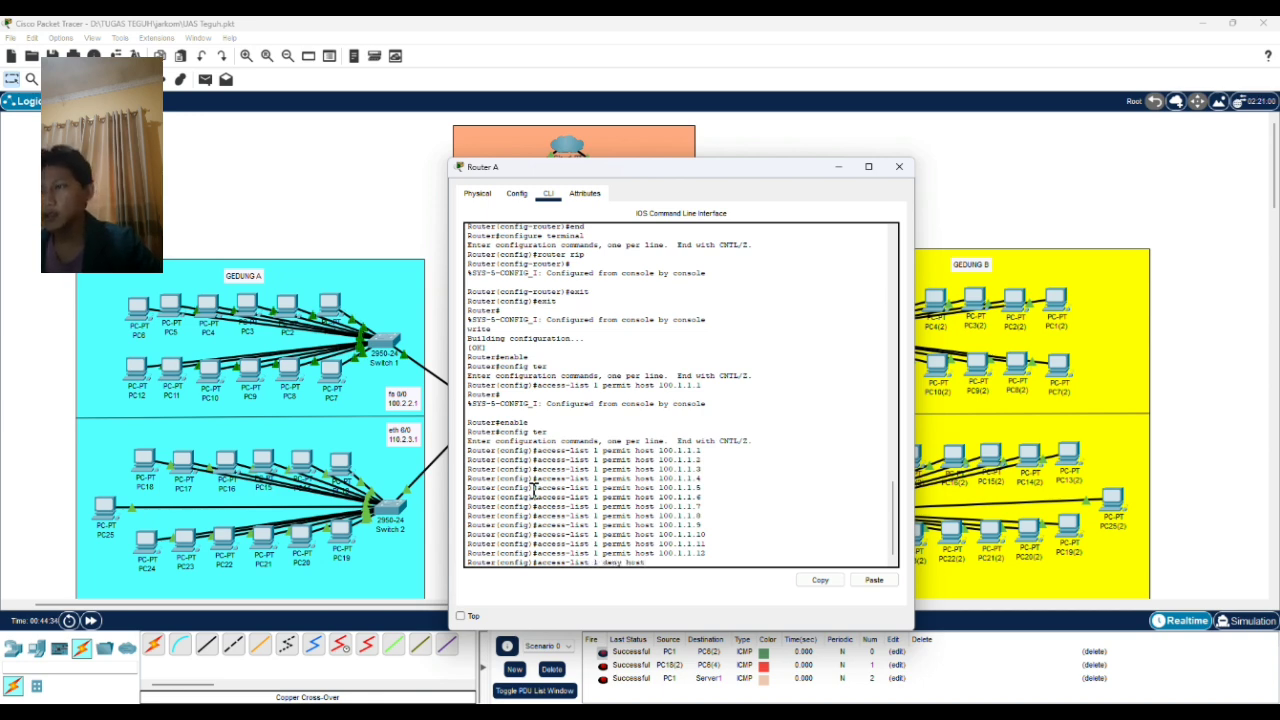
pyautogui.write(' 110')
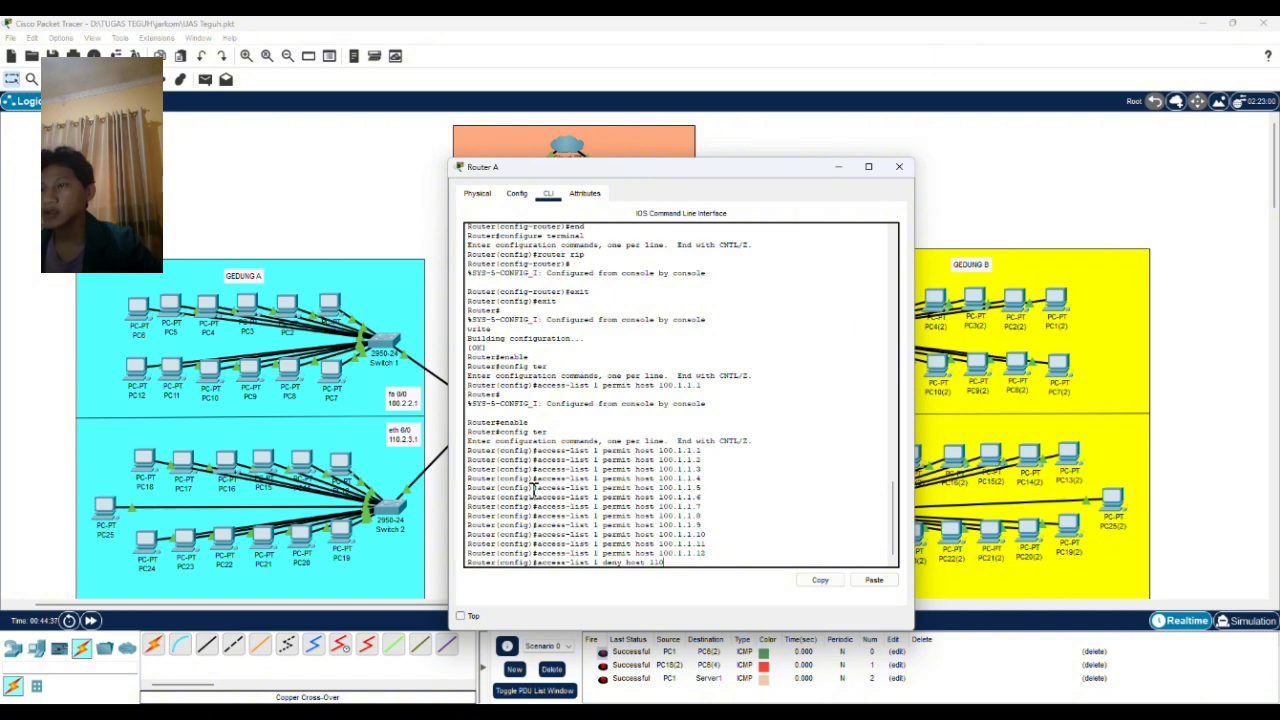
pyautogui.write('.1.1.13')
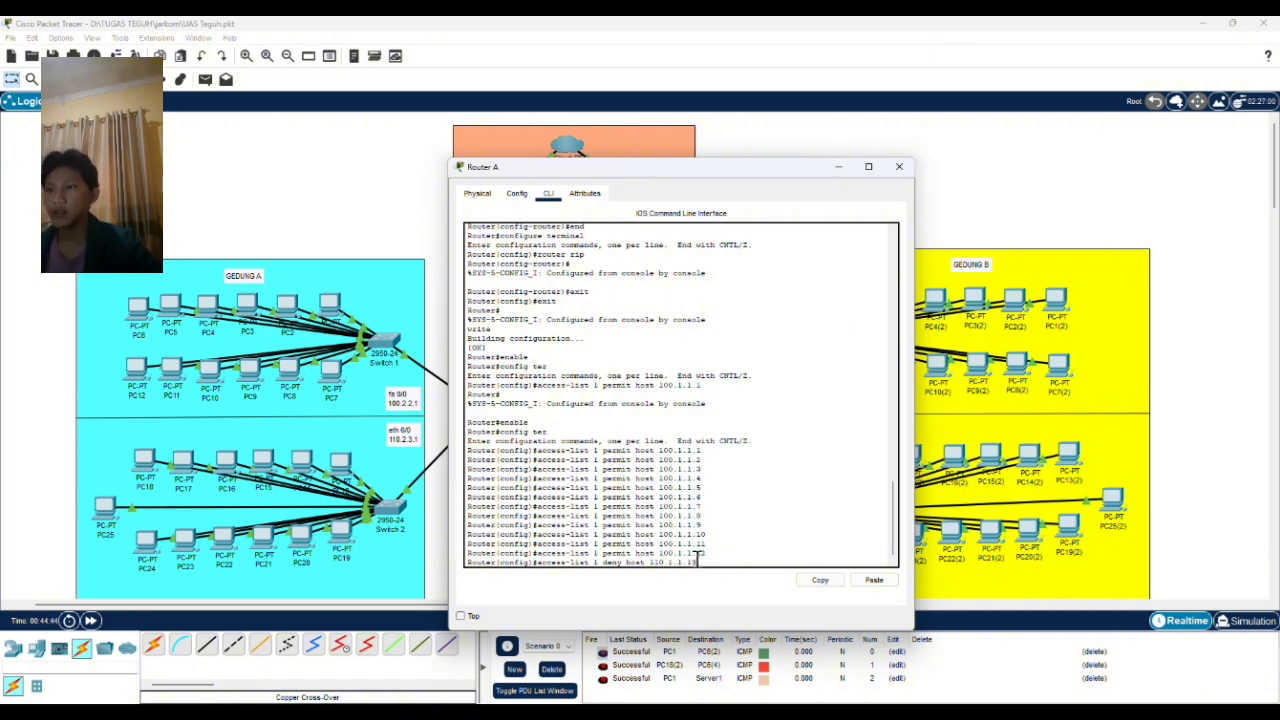
pyautogui.moveTo(698, 563); pyautogui.dragTo(535, 563)
pyautogui.click(822, 581)
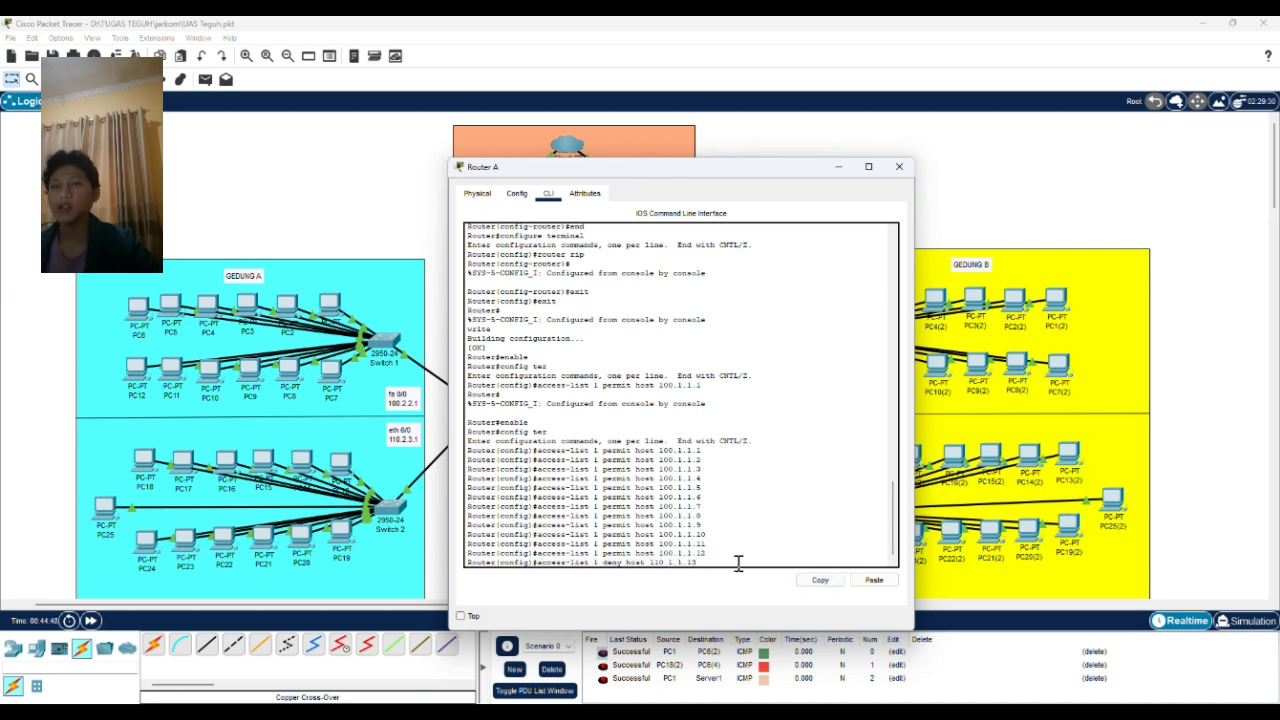
pyautogui.press('Return')
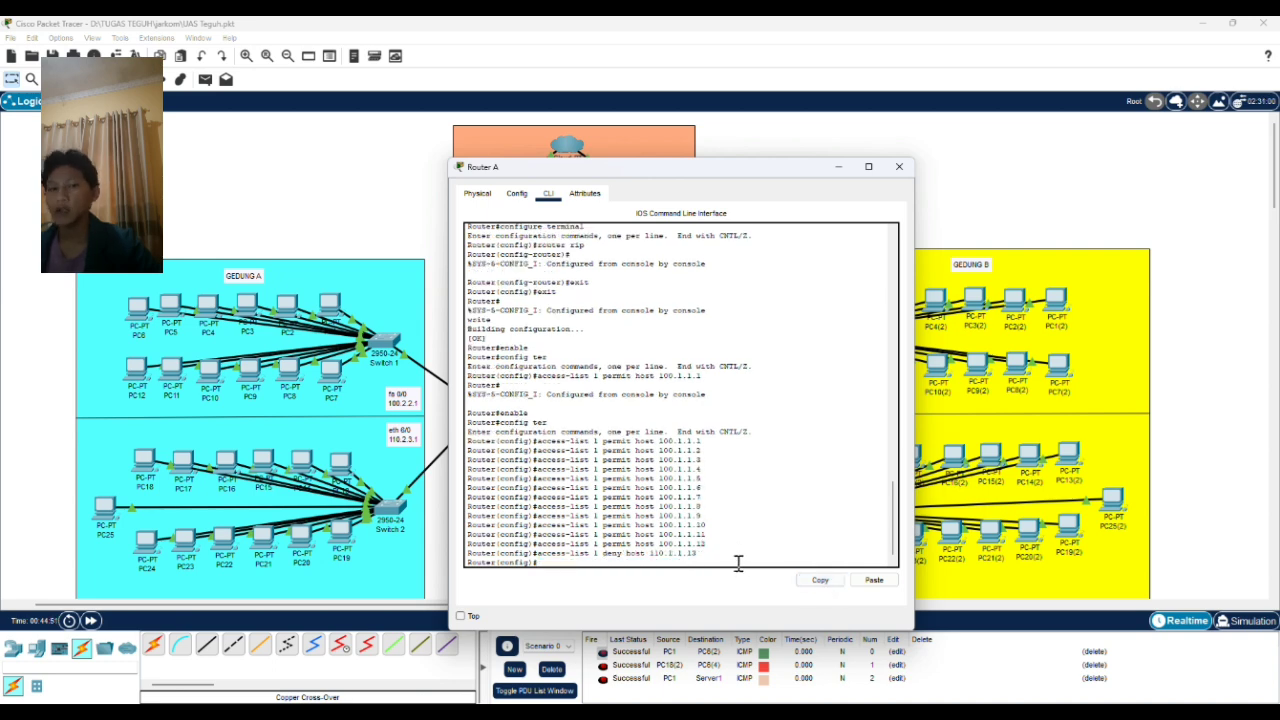
# Step: Add access-list 1 deny entries for hosts 110.1.1.14, 110.1.1.15 and 110.1.1.16 by reusing the copied command
pyautogui.click(869, 582)
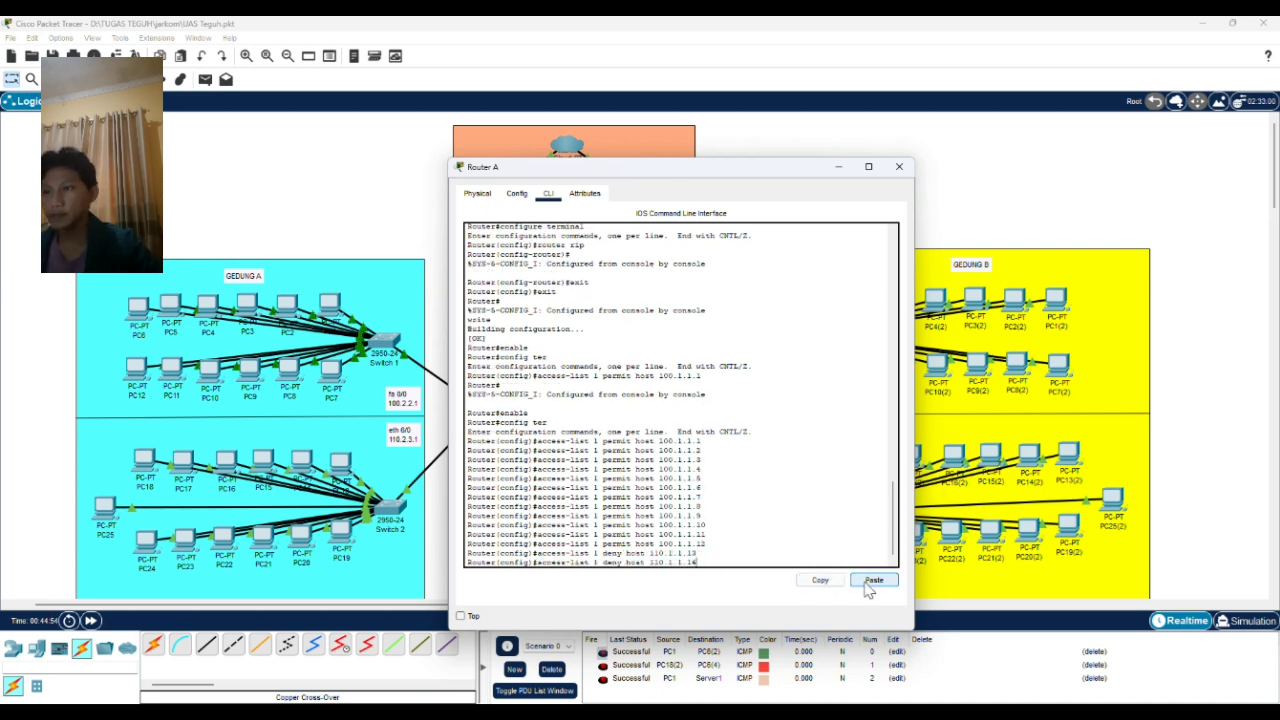
pyautogui.write('4')
pyautogui.press('Return')
pyautogui.click(872, 581)
pyautogui.write('5')
pyautogui.press('Return')
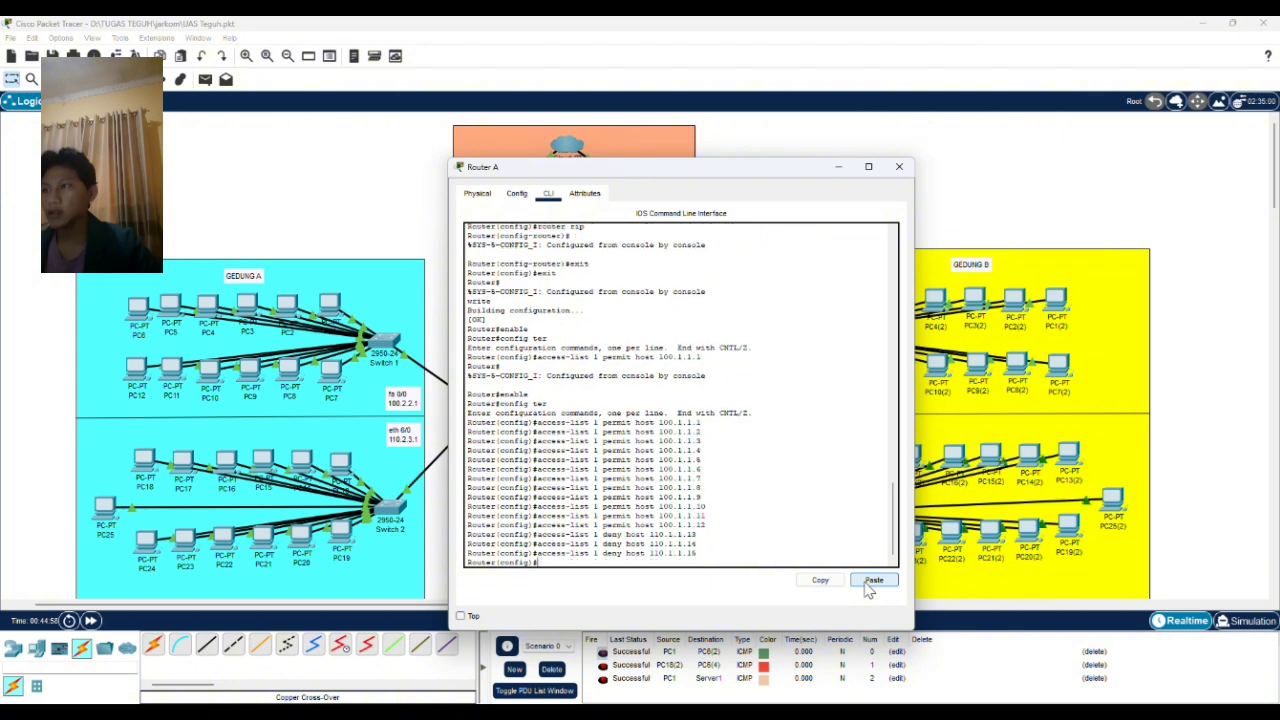
pyautogui.click(872, 581)
pyautogui.write('6')
pyautogui.press('Return')
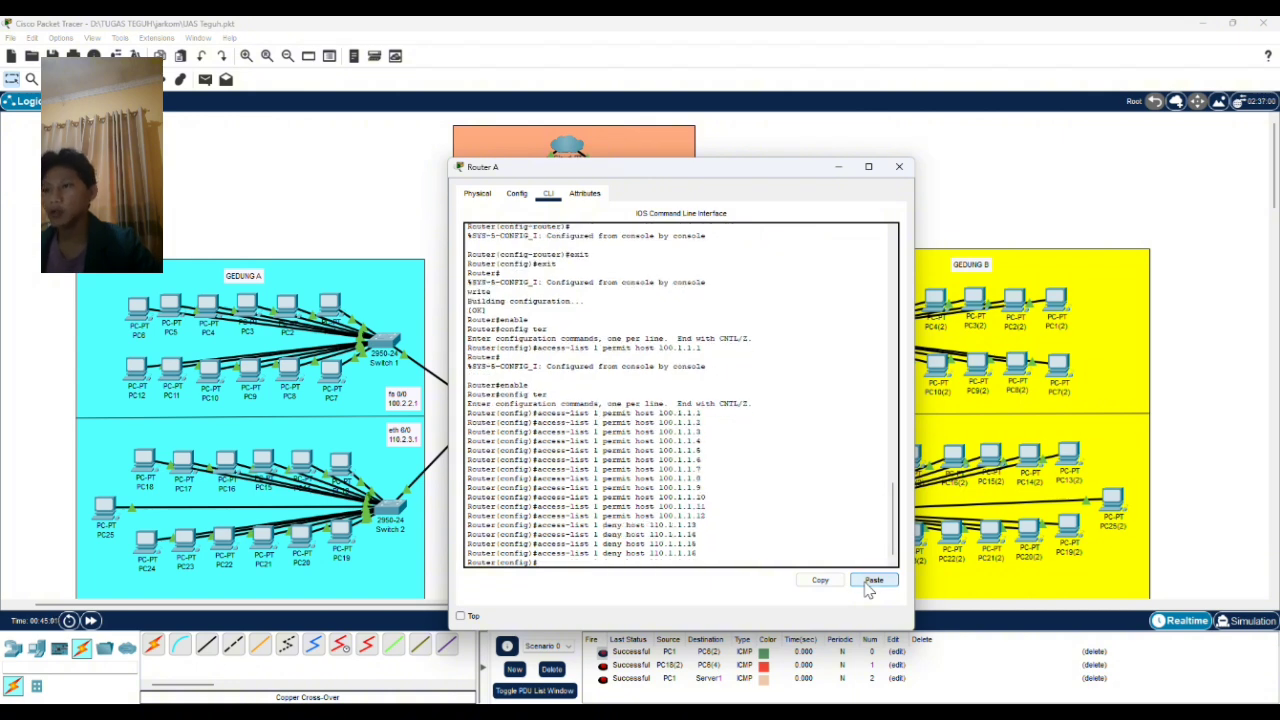
# Step: Add access-list 1 deny entries for hosts 110.1.1.17, 110.1.1.18 and 110.1.1.19 by reusing the copied command
pyautogui.click(869, 583)
pyautogui.write('7')
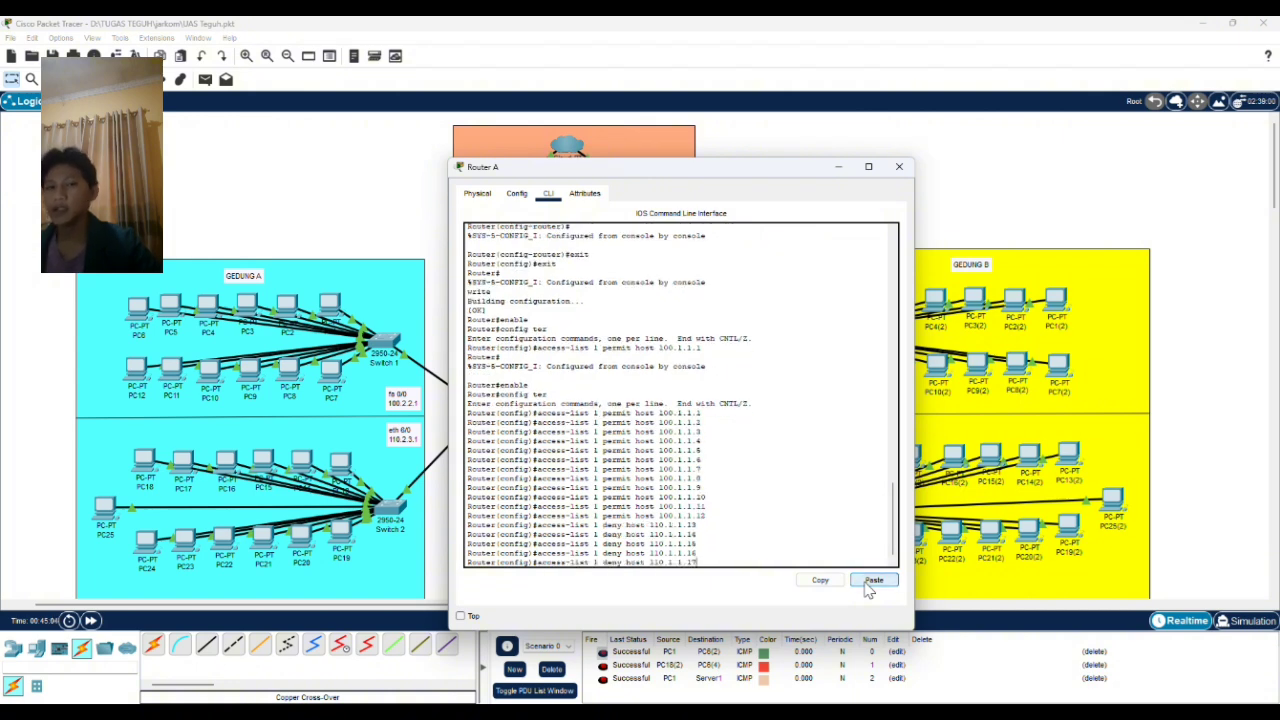
pyautogui.press('Return')
pyautogui.click(869, 585)
pyautogui.write('8')
pyautogui.press('Return')
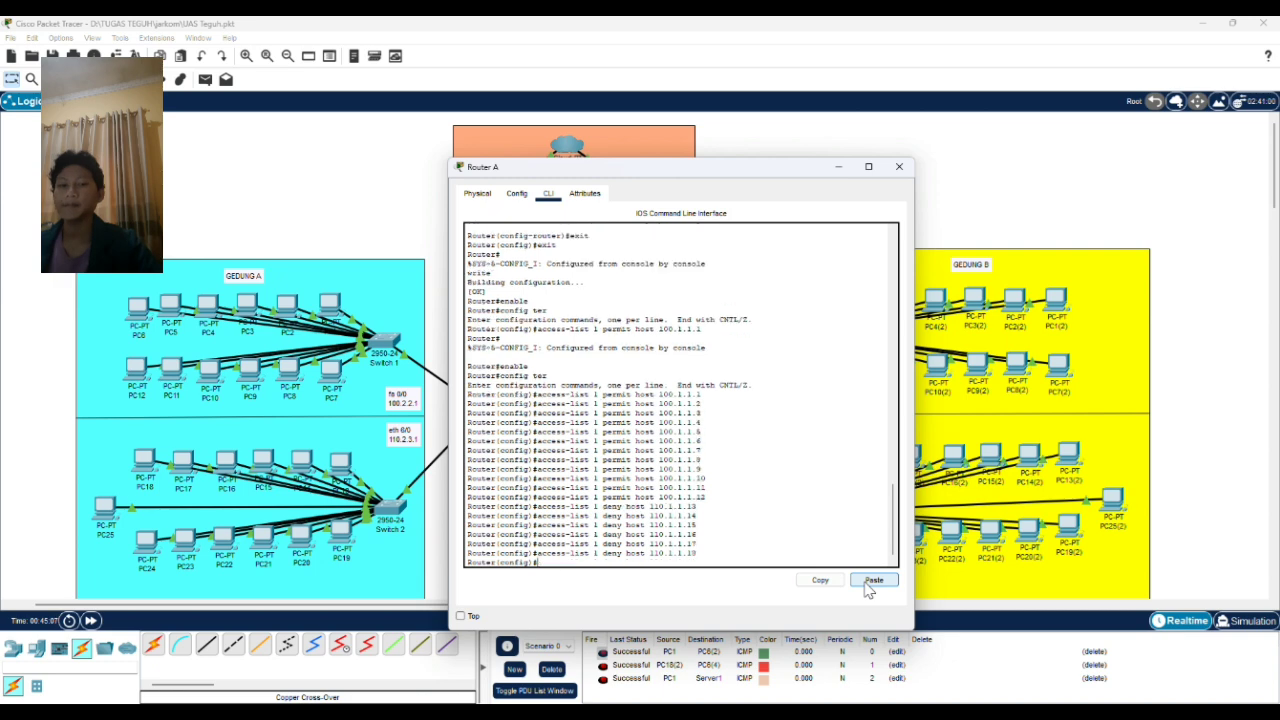
pyautogui.click(872, 581)
pyautogui.write('9')
pyautogui.press('Return')
# Step: Add access-list 1 deny entries for hosts 110.1.1.20 through 110.1.1.25 on Router A
pyautogui.click(872, 581)
pyautogui.write('20')
pyautogui.press('Return')
pyautogui.click(872, 581)
pyautogui.write('21')
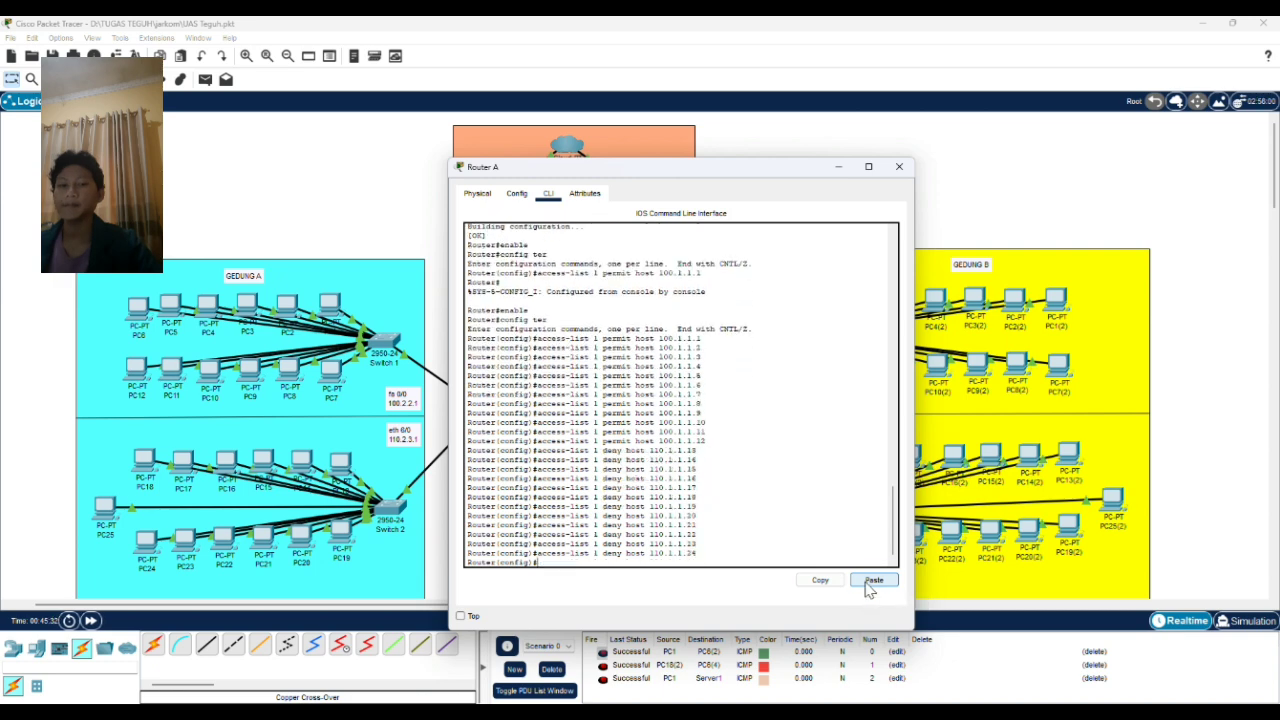
pyautogui.click(869, 581)
pyautogui.write('5')
pyautogui.press('Return')
pyautogui.press('Return')
# Step: Apply access list 1 inbound on Router A's interface fa 0/0 with ip access-group 1 in, and exit the interface
pyautogui.write('int')
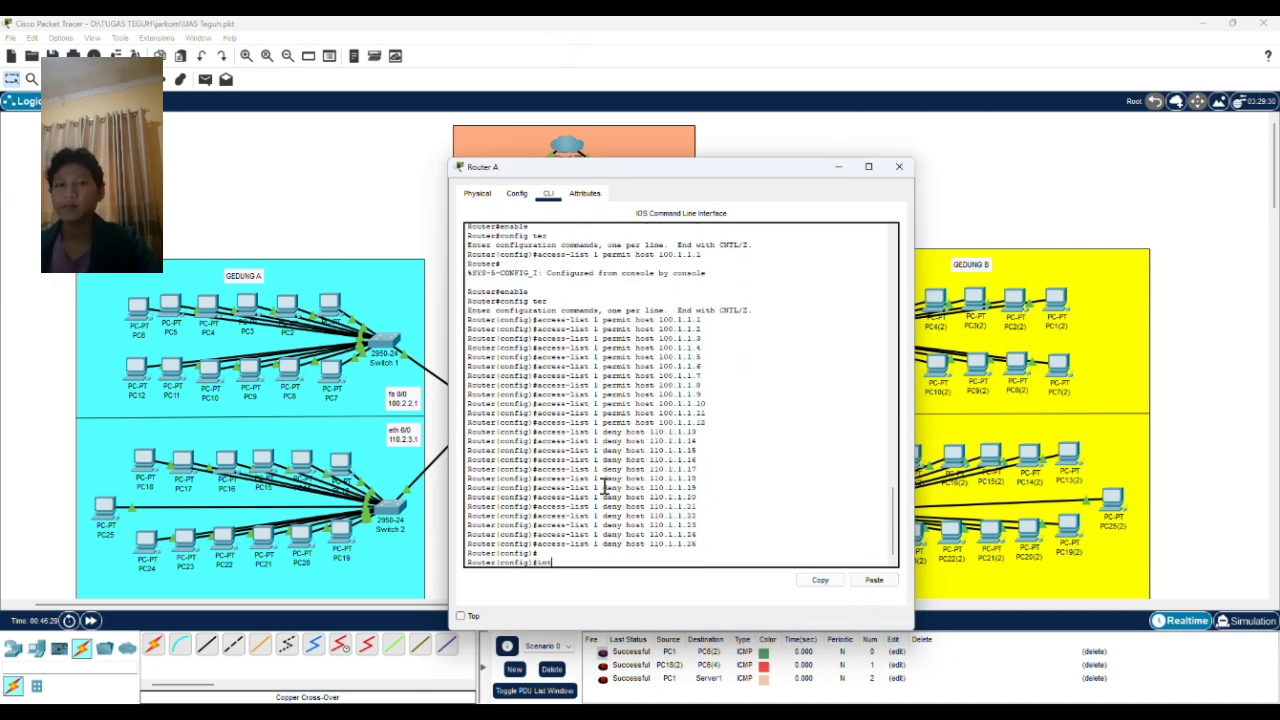
pyautogui.write(' fa 0/0')
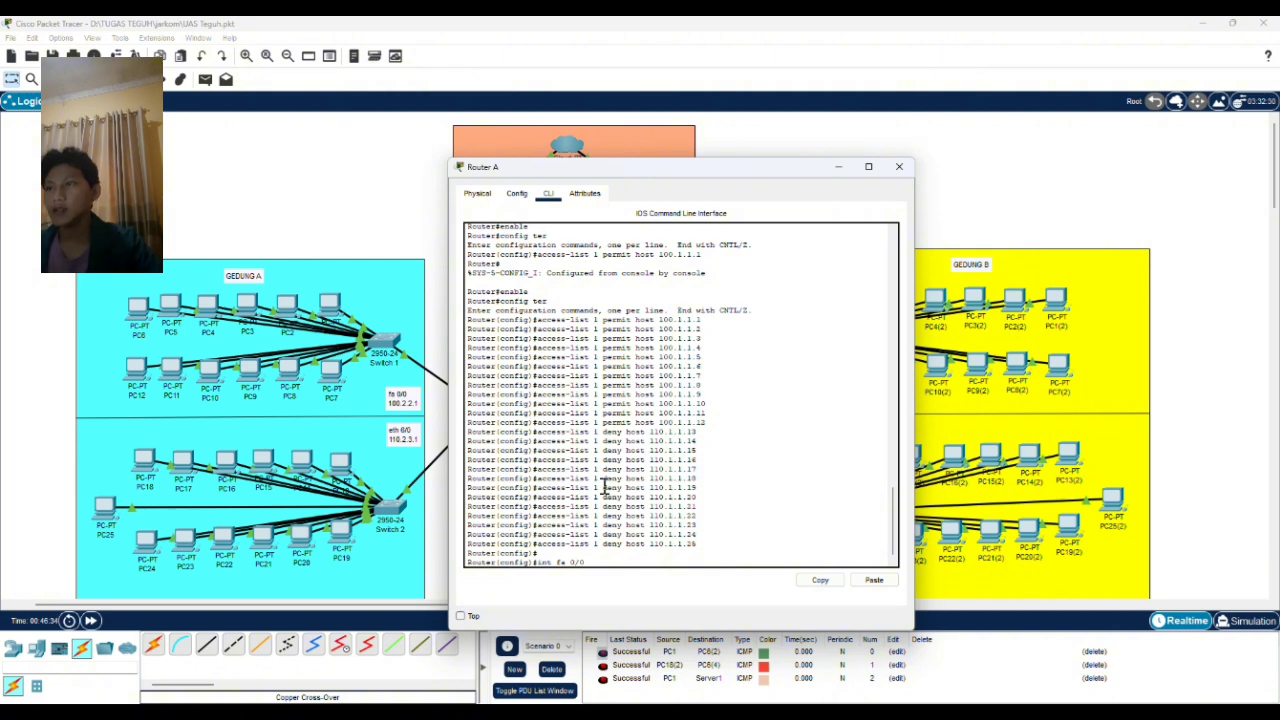
pyautogui.press('Return')
pyautogui.write('ip')
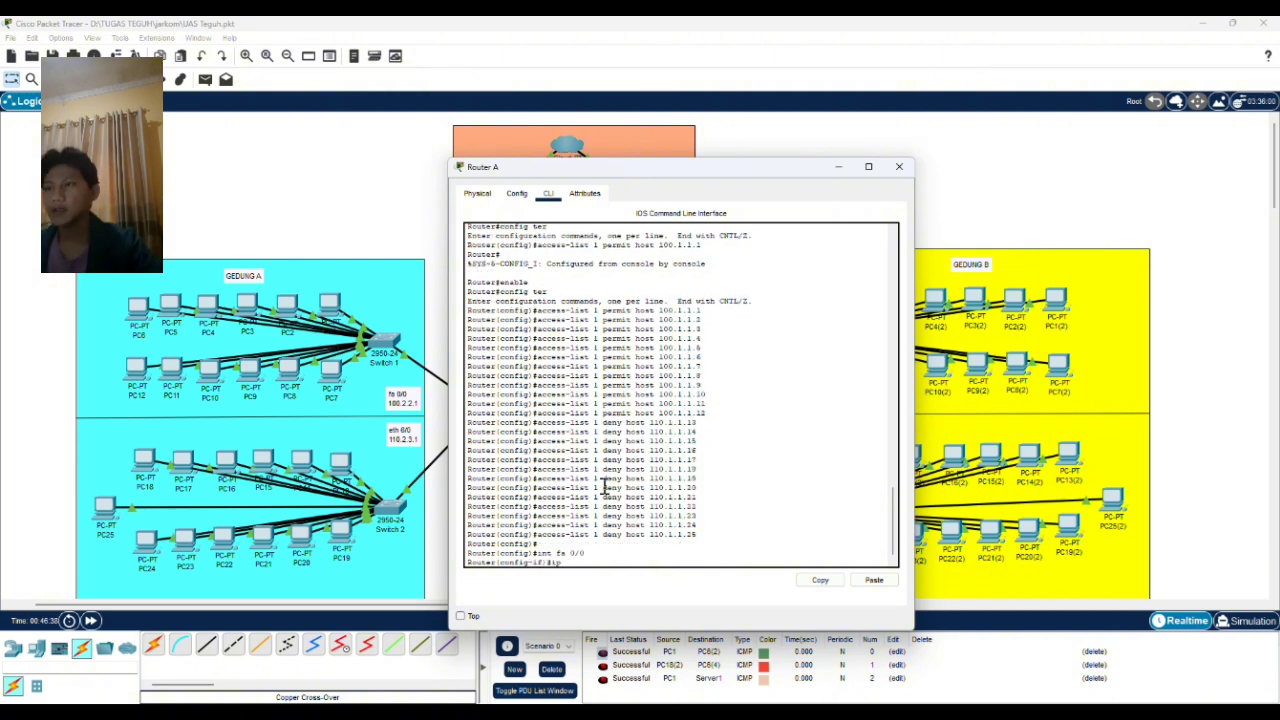
pyautogui.write(' access-group 1 in')
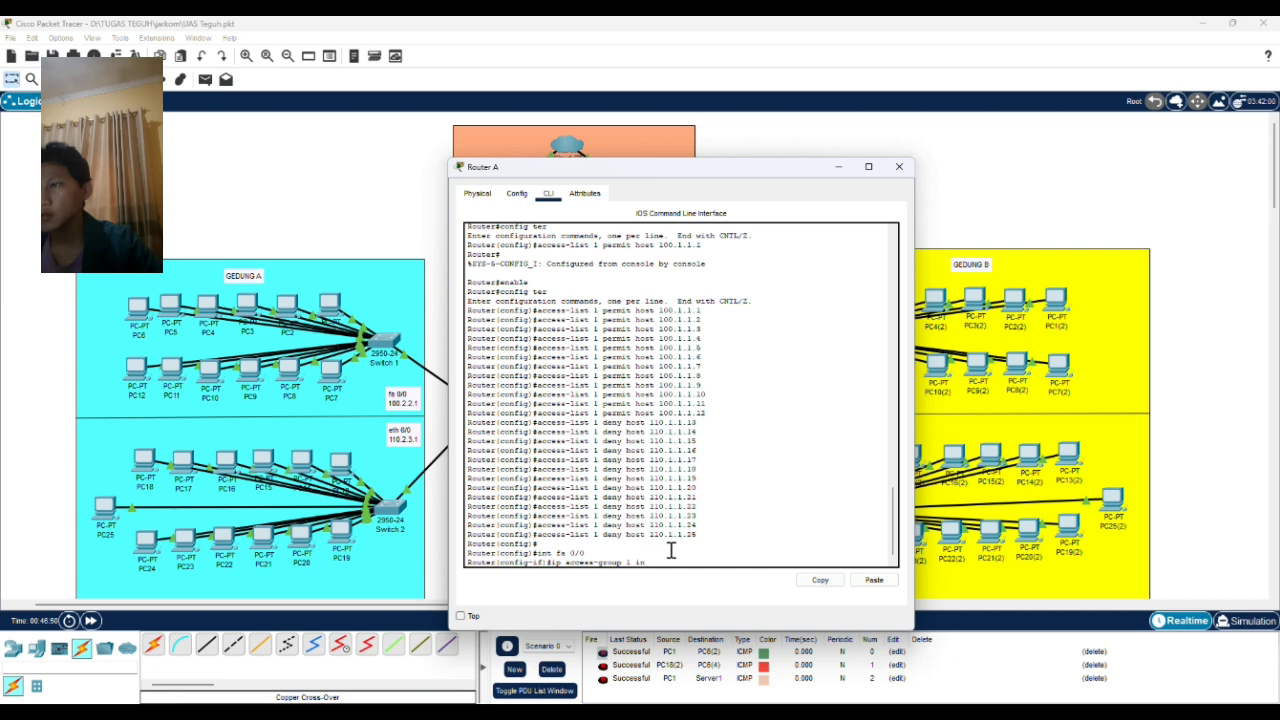
pyautogui.press('Return')
pyautogui.write('exit')
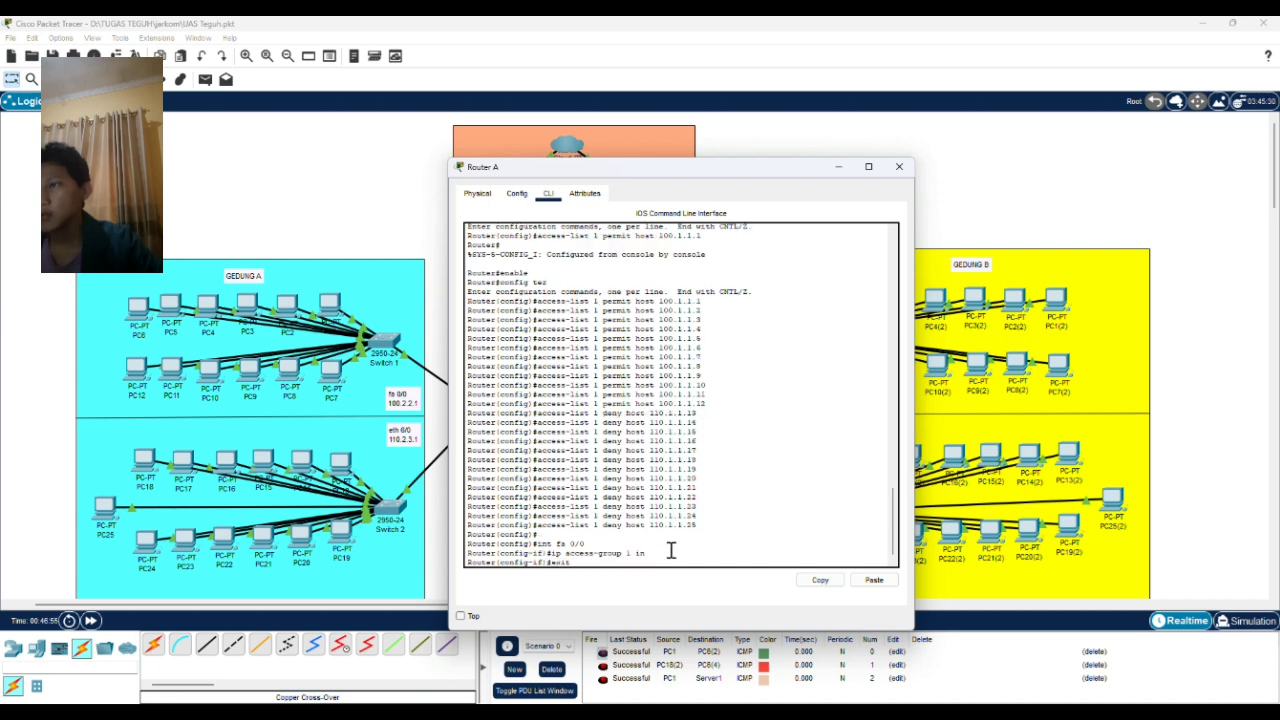
pyautogui.press('Return')
# Step: Apply access list 1 inbound on Router A's interface eth 6/0 with ip access-group 1 in, and exit the interface
pyautogui.write('int')
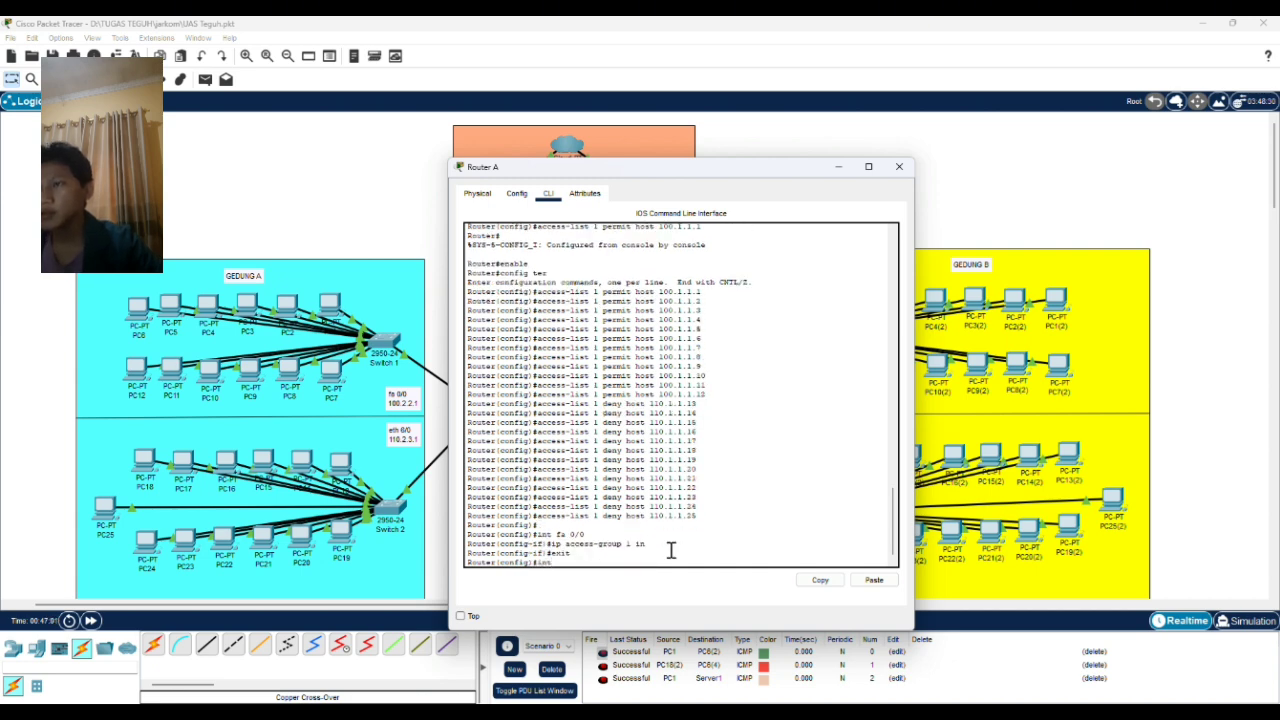
pyautogui.write(' eth 0/0')
pyautogui.press('Return')
pyautogui.write('ip acc')
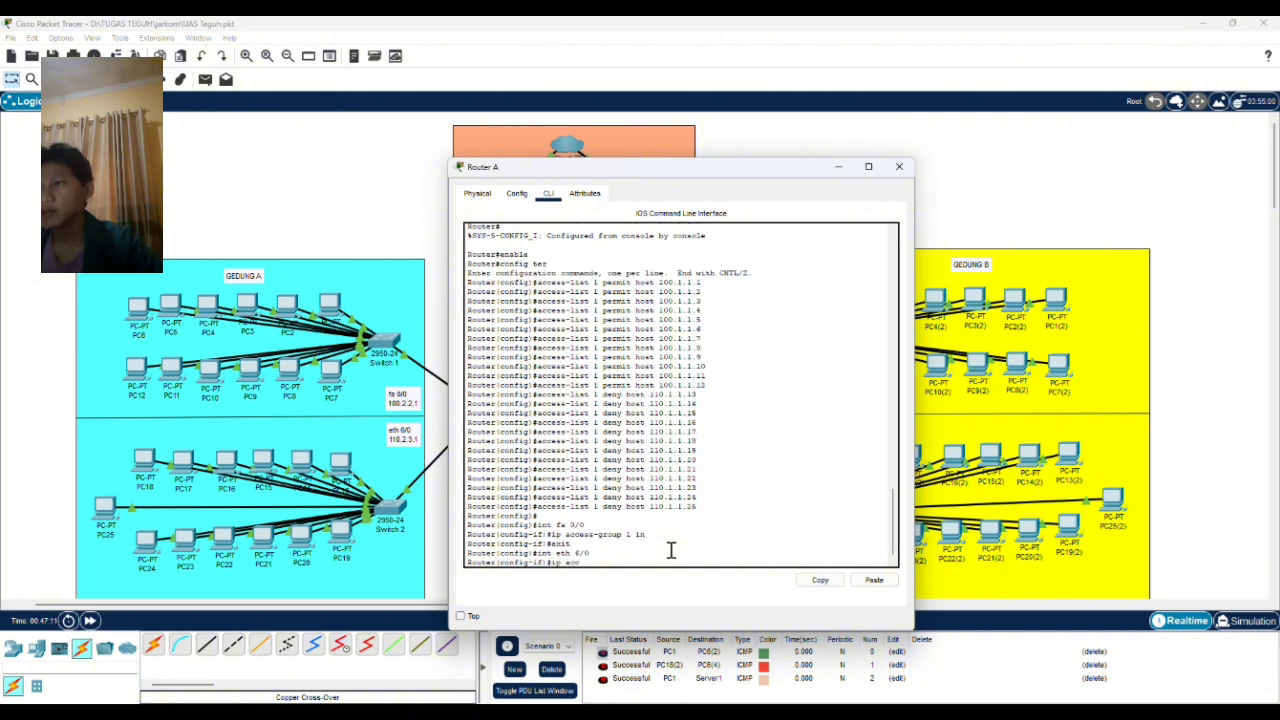
pyautogui.write('ess-group')
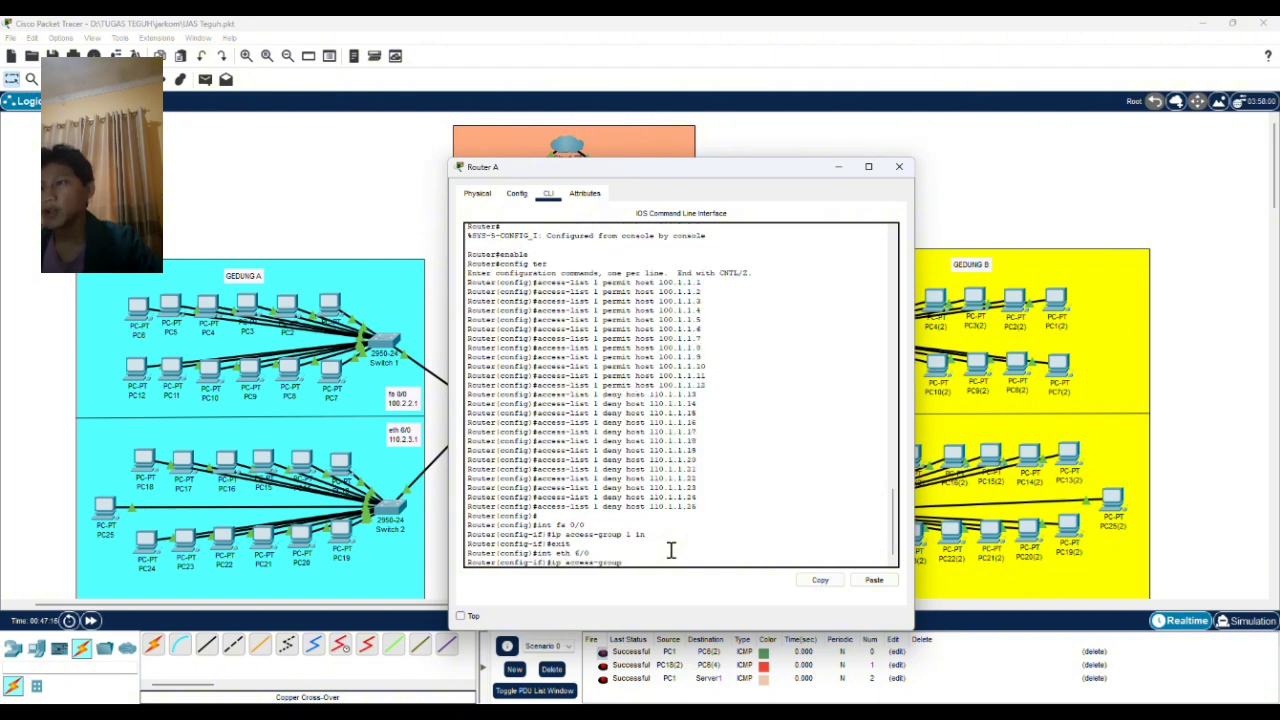
pyautogui.write(' 1 in')
pyautogui.press('Return')
pyautogui.write('exit')
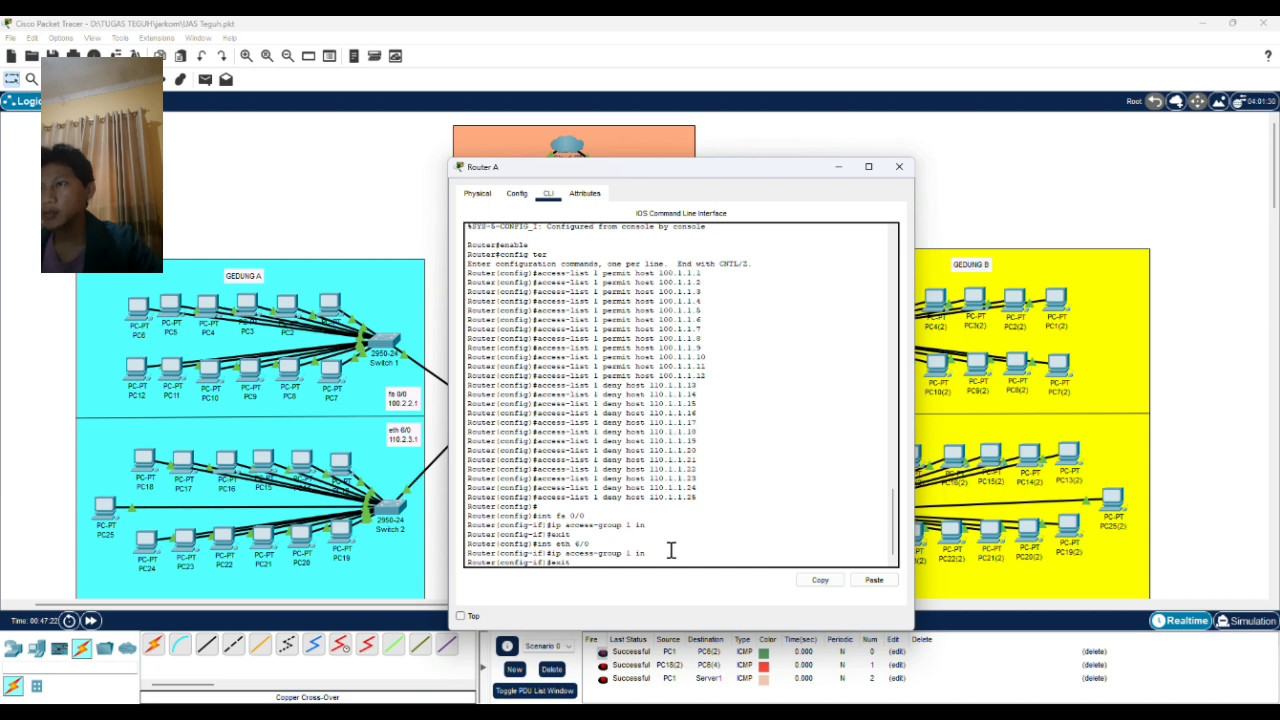
pyautogui.press('Return')
# Step: Exit global configuration mode on Router A and save the configuration with write
pyautogui.write('exit')
pyautogui.press('Return')
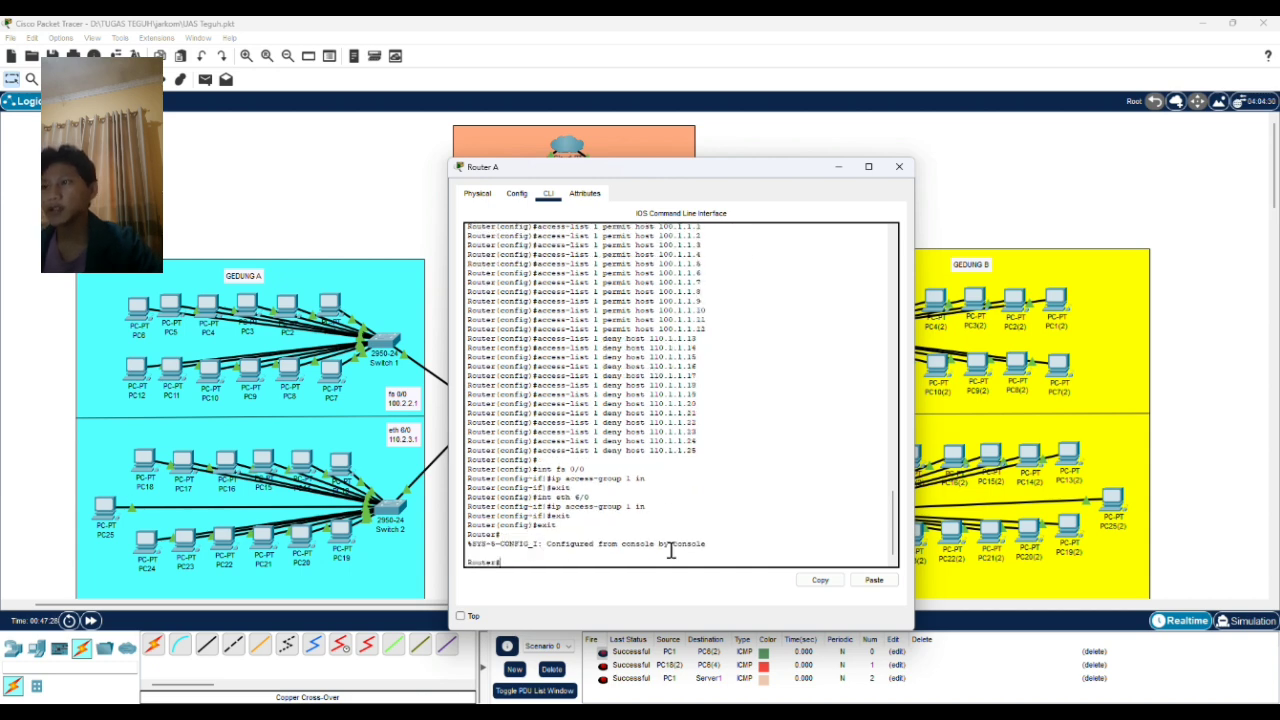
pyautogui.write('write')
pyautogui.press('Return')
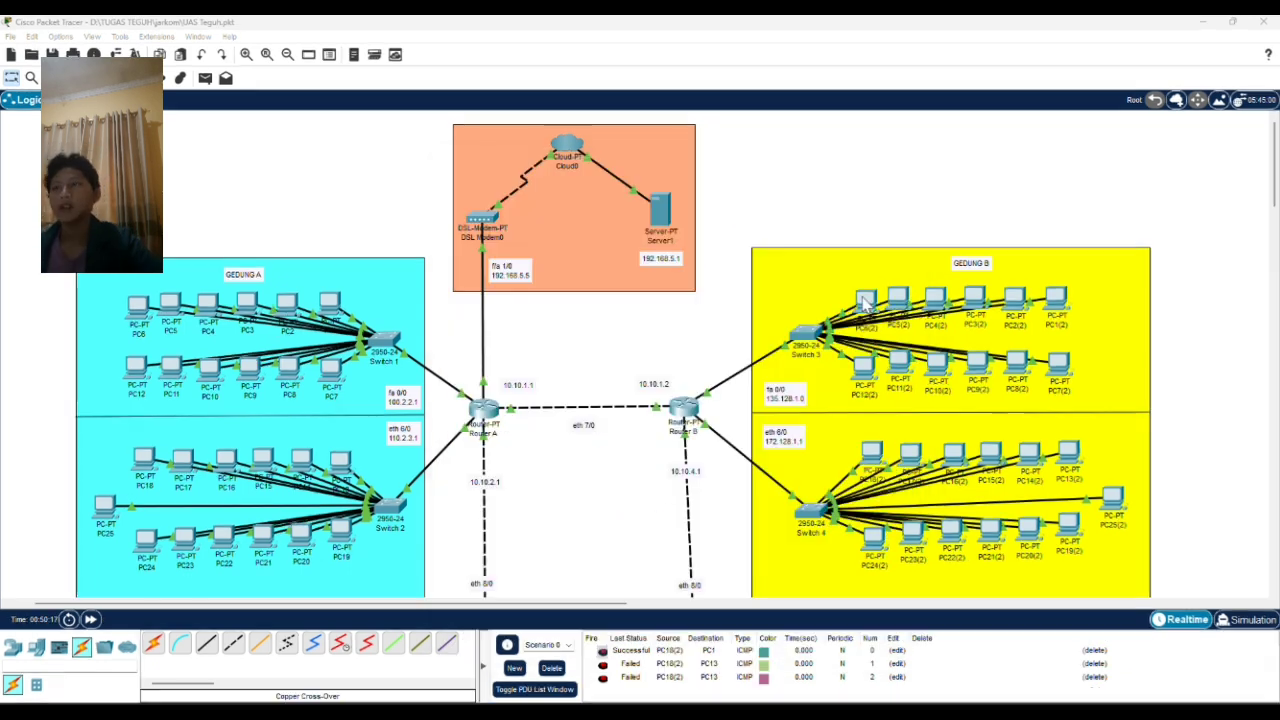
# Step: Ping host 110.1.1.14 from the command prompt of PC6(2) in Gedung B to test the access list
pyautogui.click(863, 301)
pyautogui.click(760, 243)
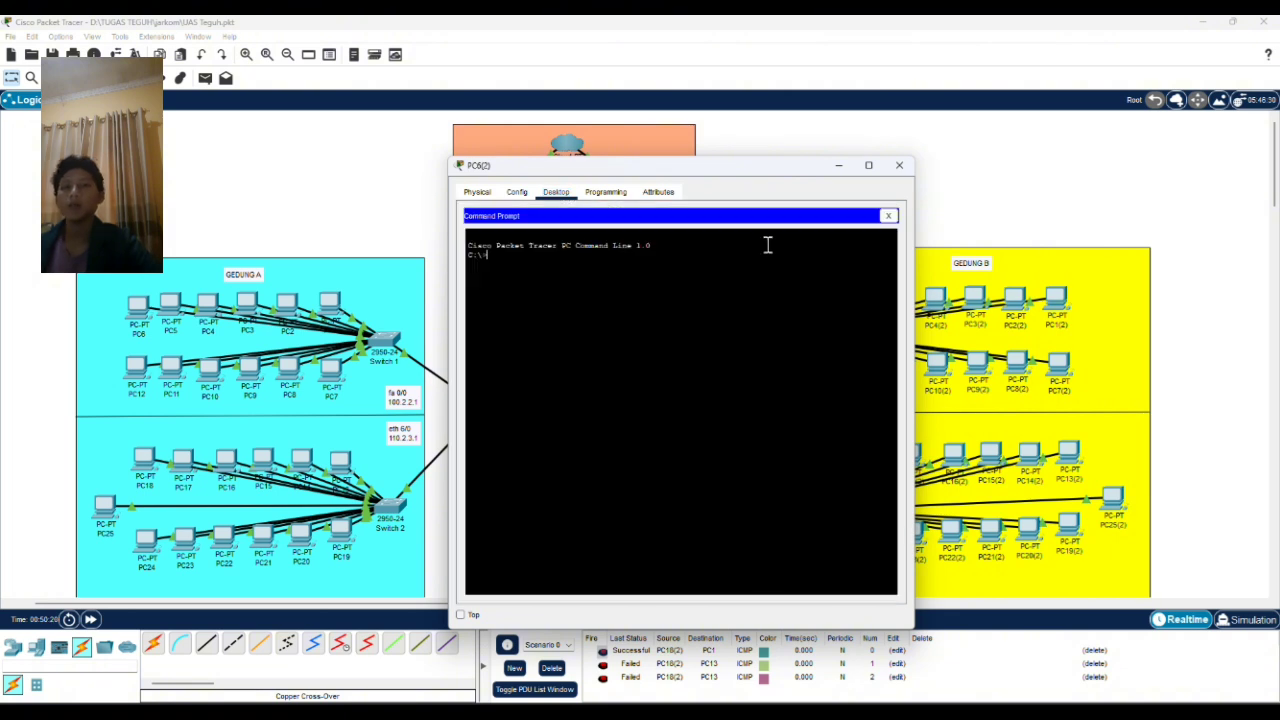
pyautogui.write('ping 1')
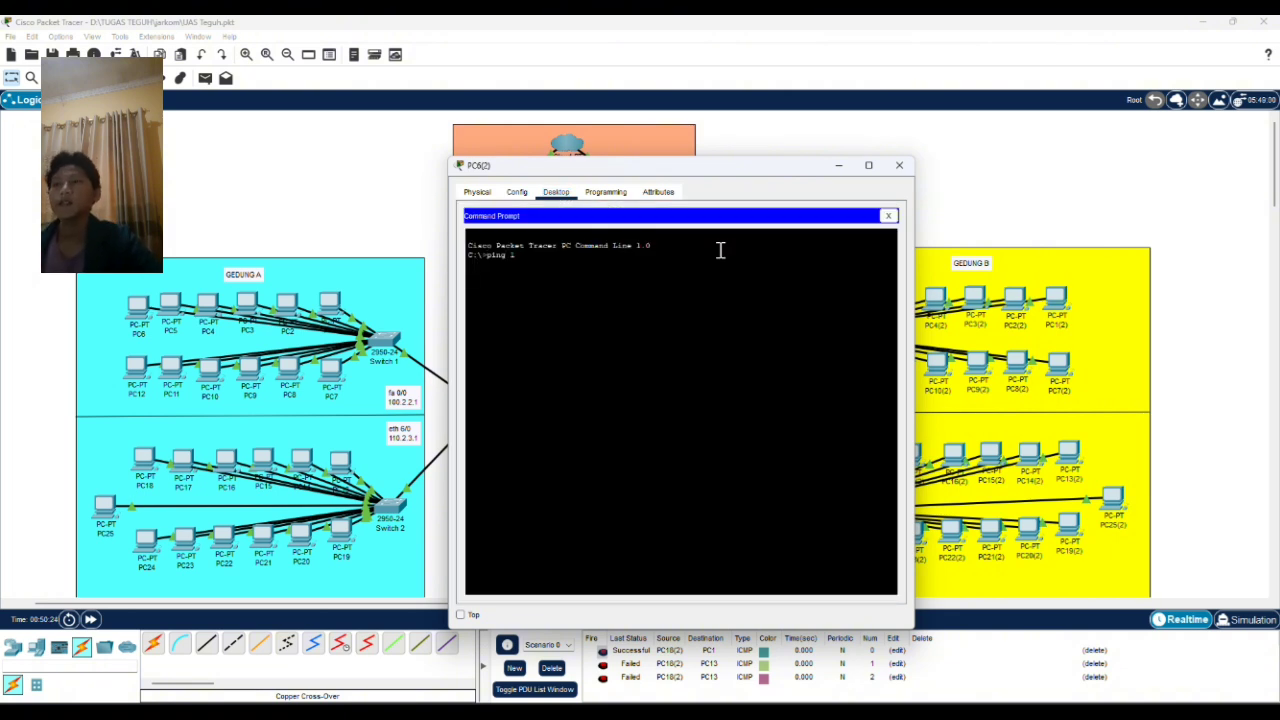
pyautogui.write('10.1.1')
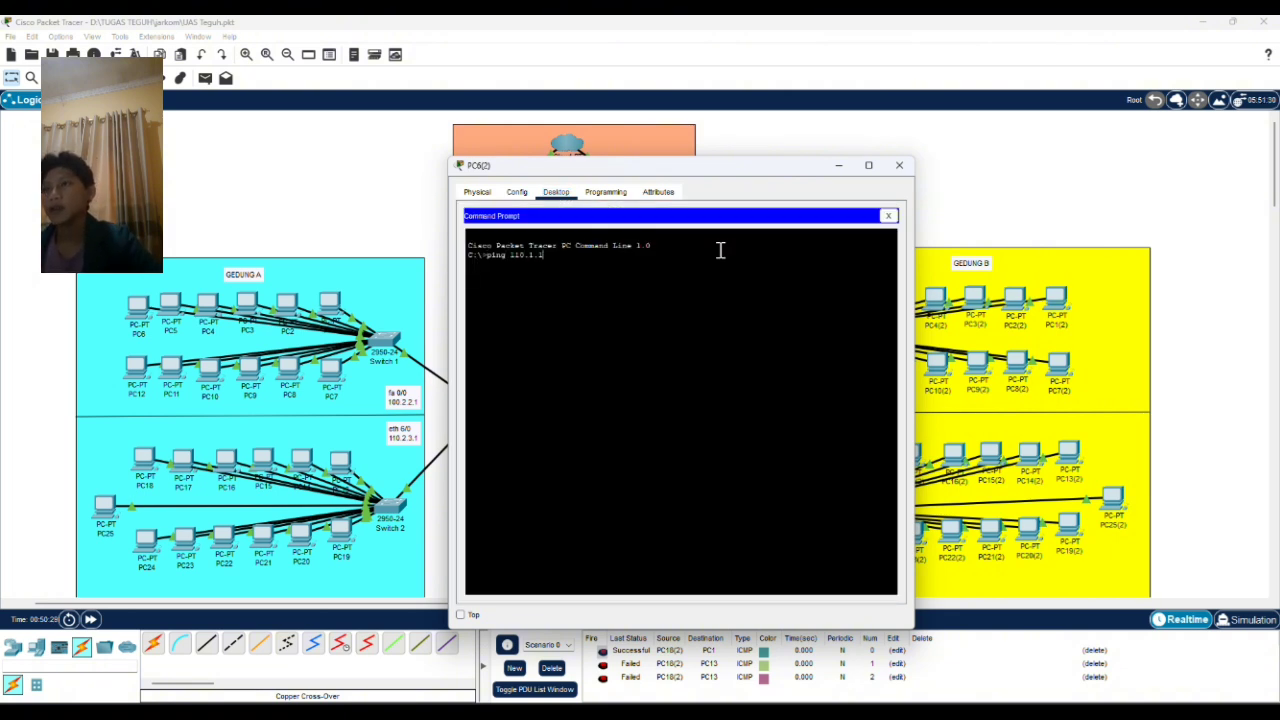
pyautogui.write('.14')
pyautogui.press('Return')
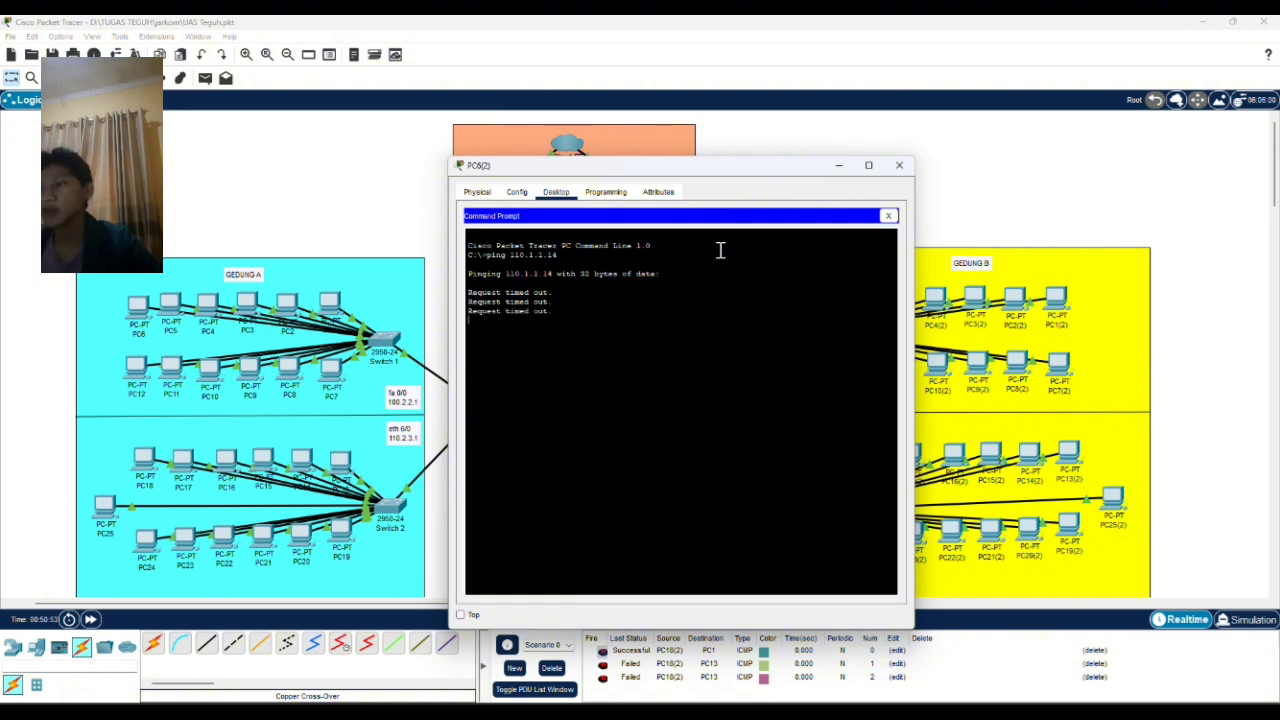
# Step: Ping the permitted host 100.1.1.1 from PC6(2)'s command prompt
pyautogui.write('ping')
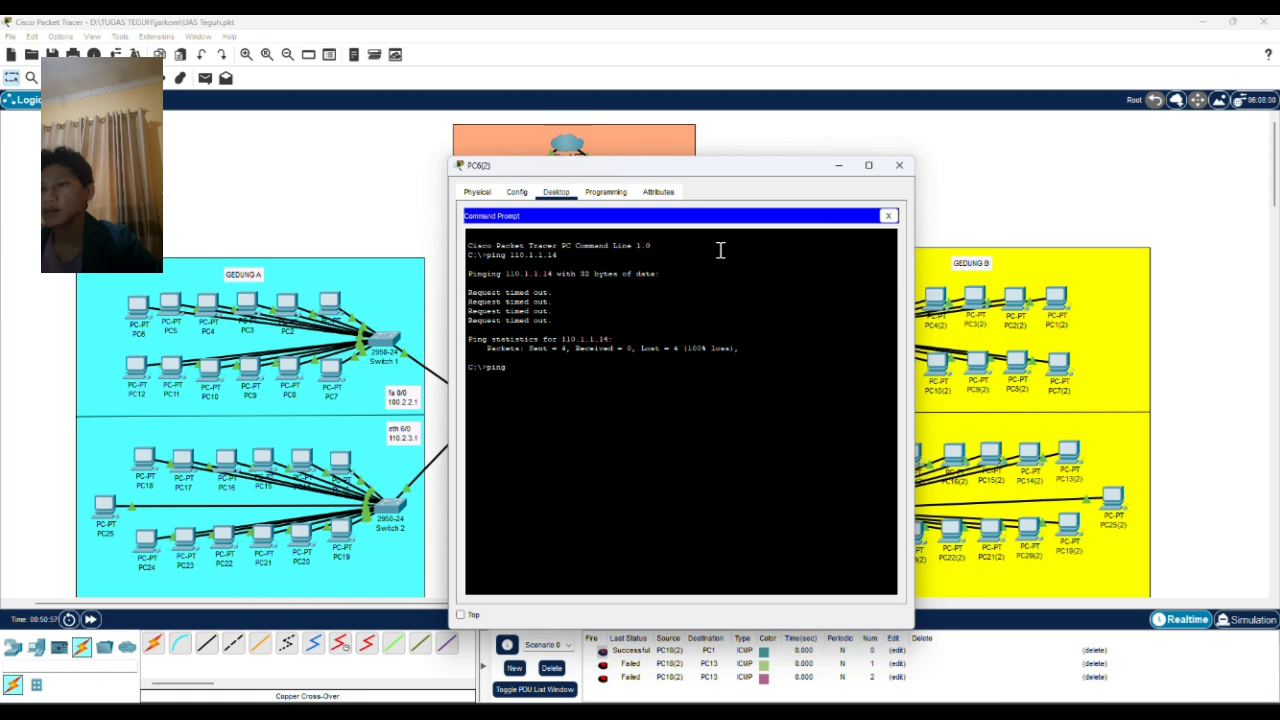
pyautogui.write(' 100.1.1.1')
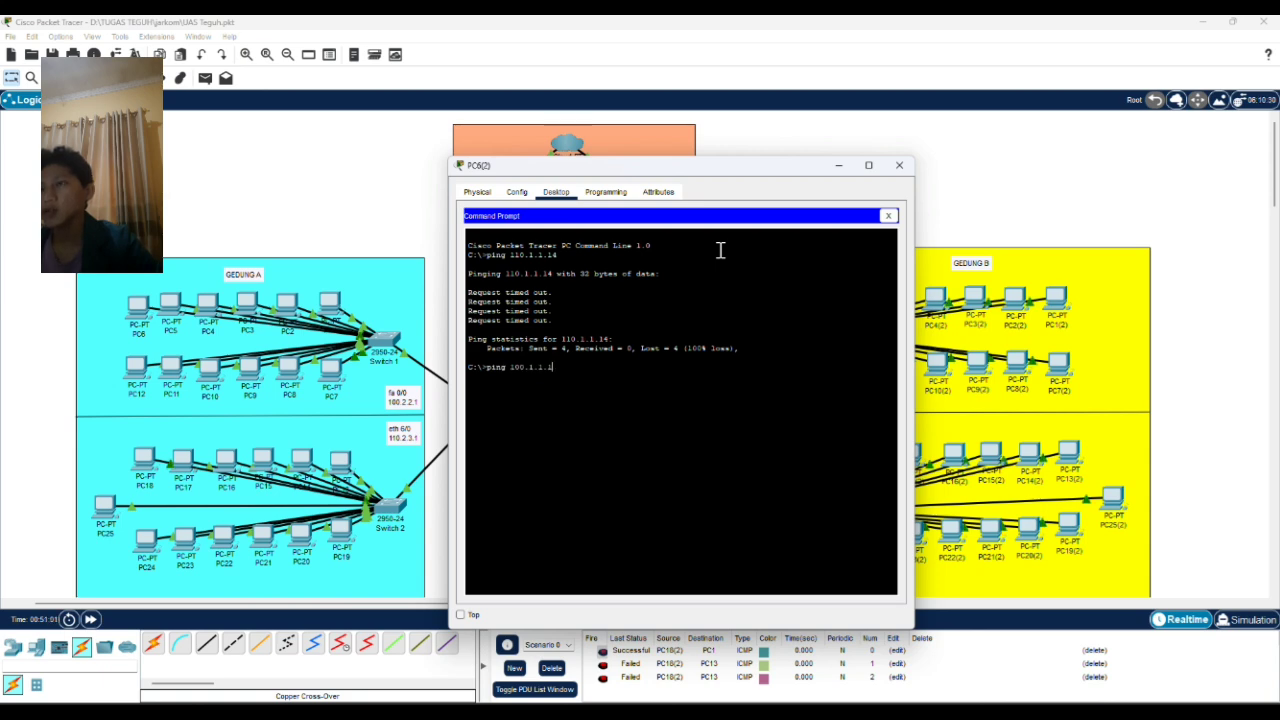
pyautogui.press('Return')
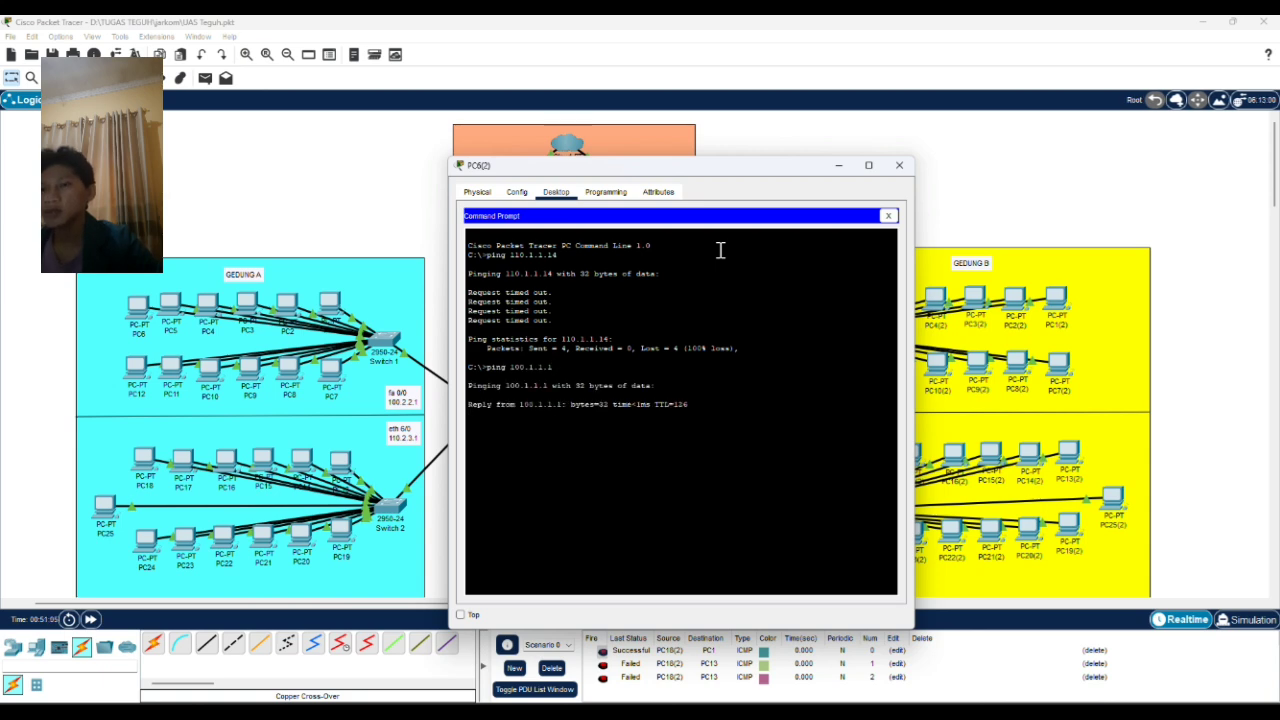